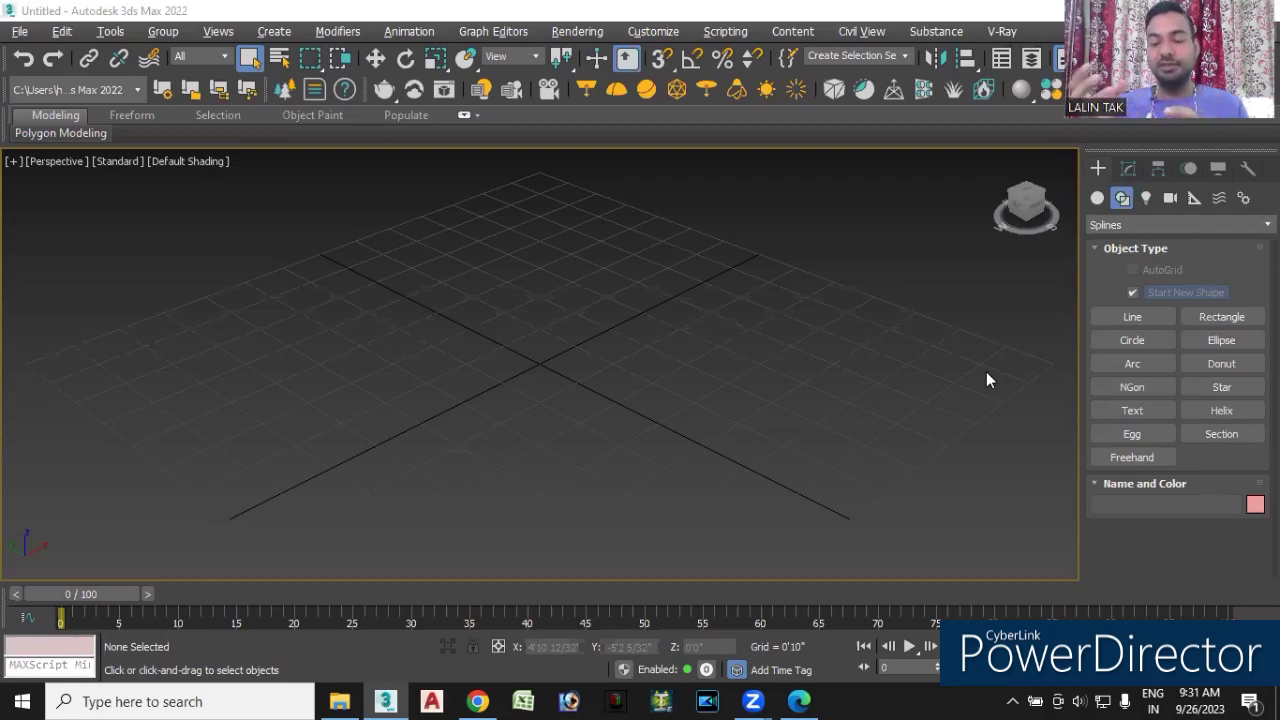
- Select Geometry in the Create panel and expand the Standard Primitives category list
{"action": "left_click", "coordinate": [1098, 197]}
{"action": "left_click", "coordinate": [1115, 225]}
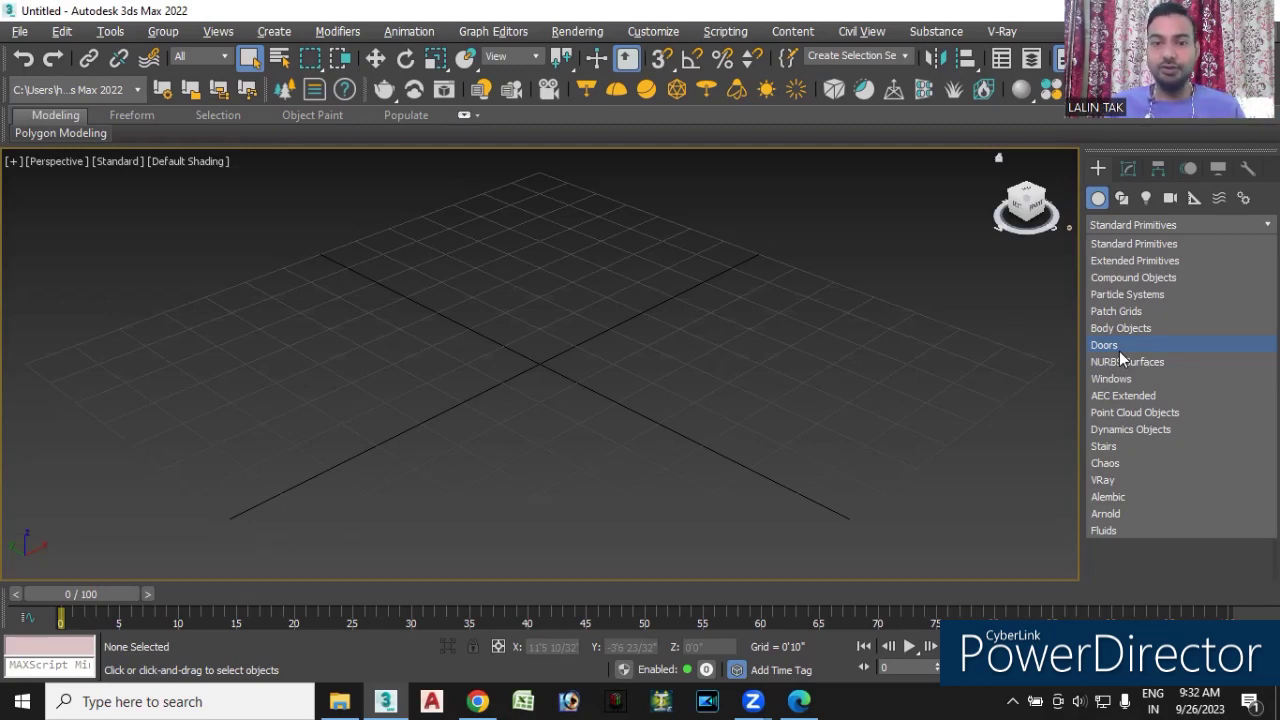
- Dismiss the category list unchanged, switch creation to Shapes splines, and change the viewport to Top
{"action": "left_click", "coordinate": [911, 339]}
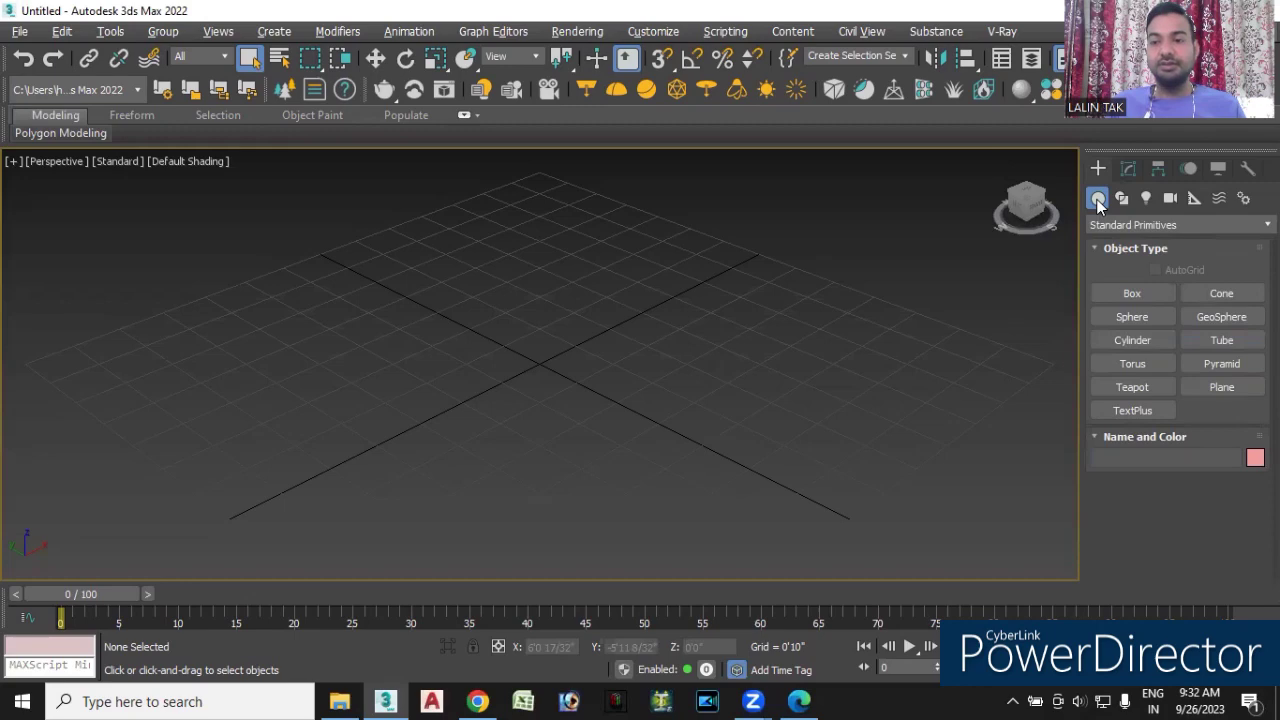
{"action": "left_click", "coordinate": [1107, 229]}
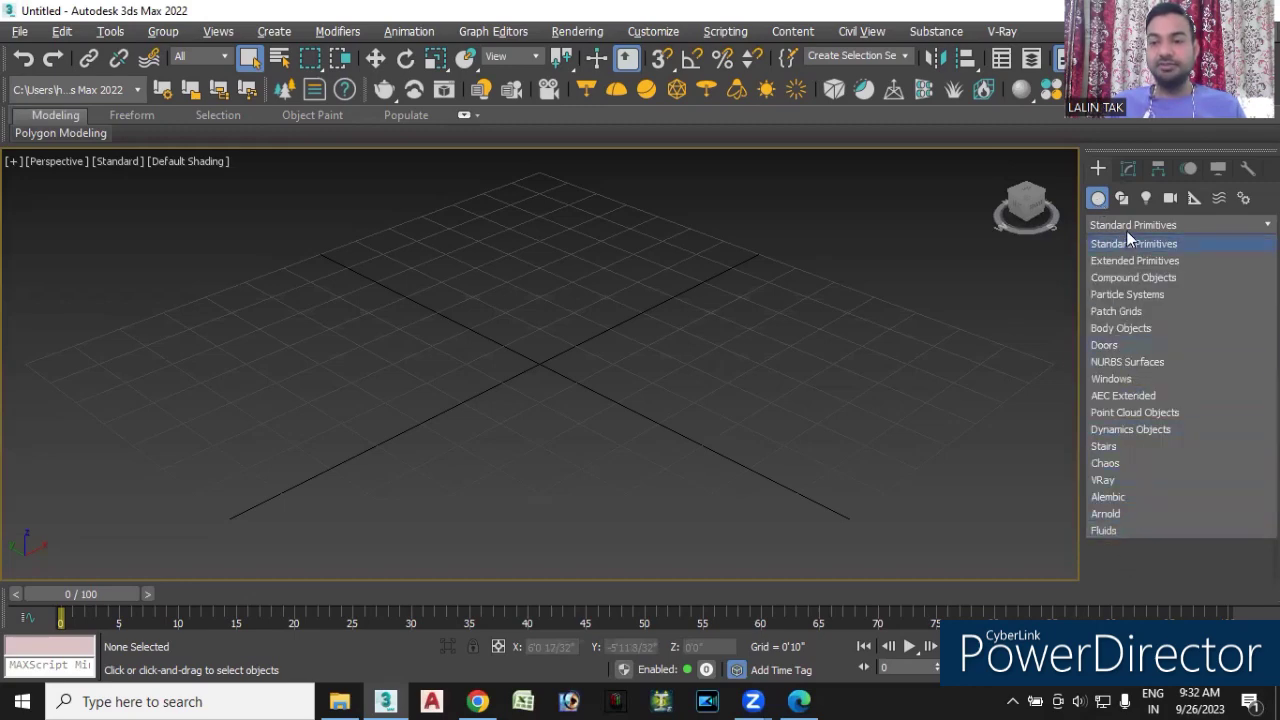
{"action": "left_click", "coordinate": [896, 341]}
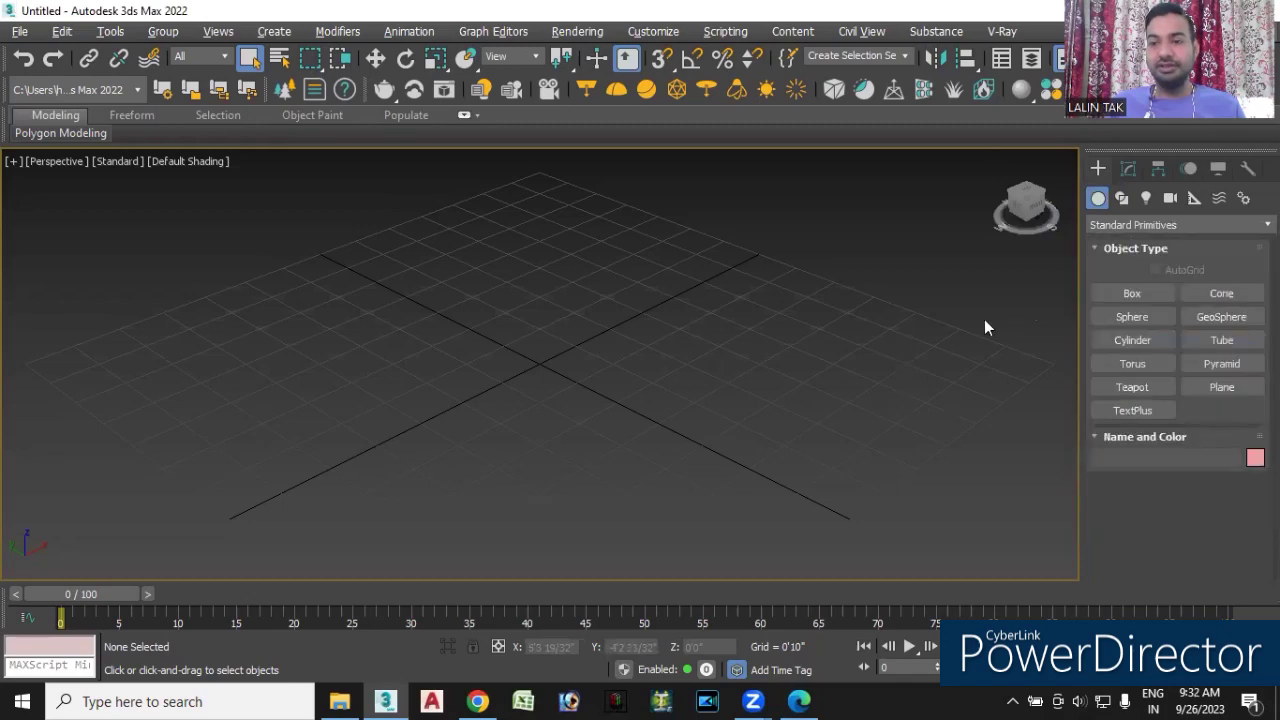
{"action": "left_click", "coordinate": [1121, 199]}
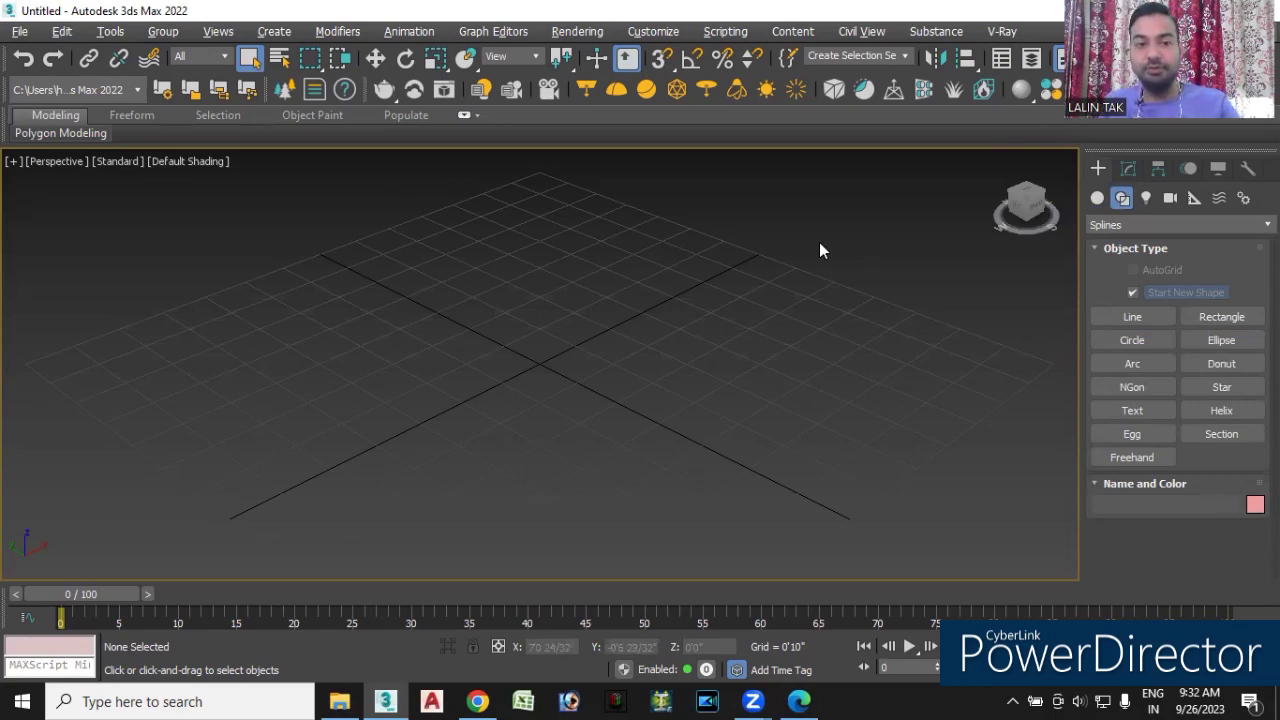
{"action": "key", "text": "t"}
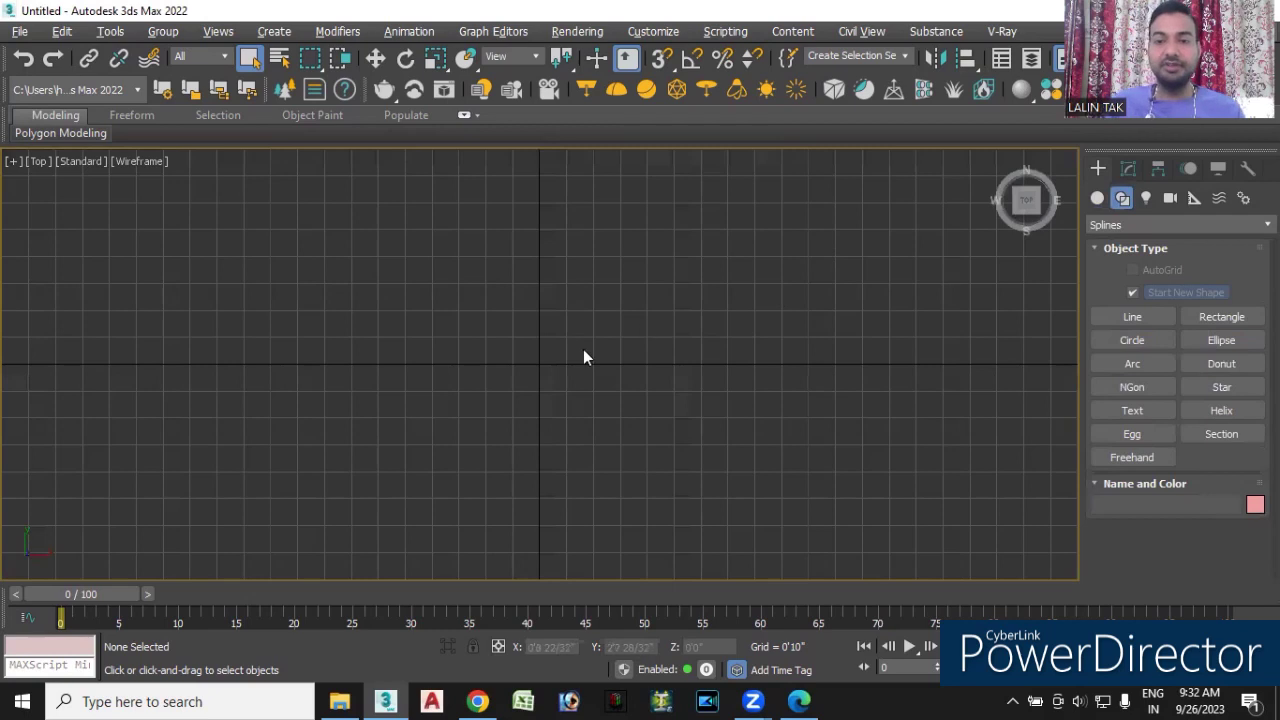
- Activate the Line spline tool and bring its Creation Method settings into view
{"action": "left_click", "coordinate": [1134, 317]}
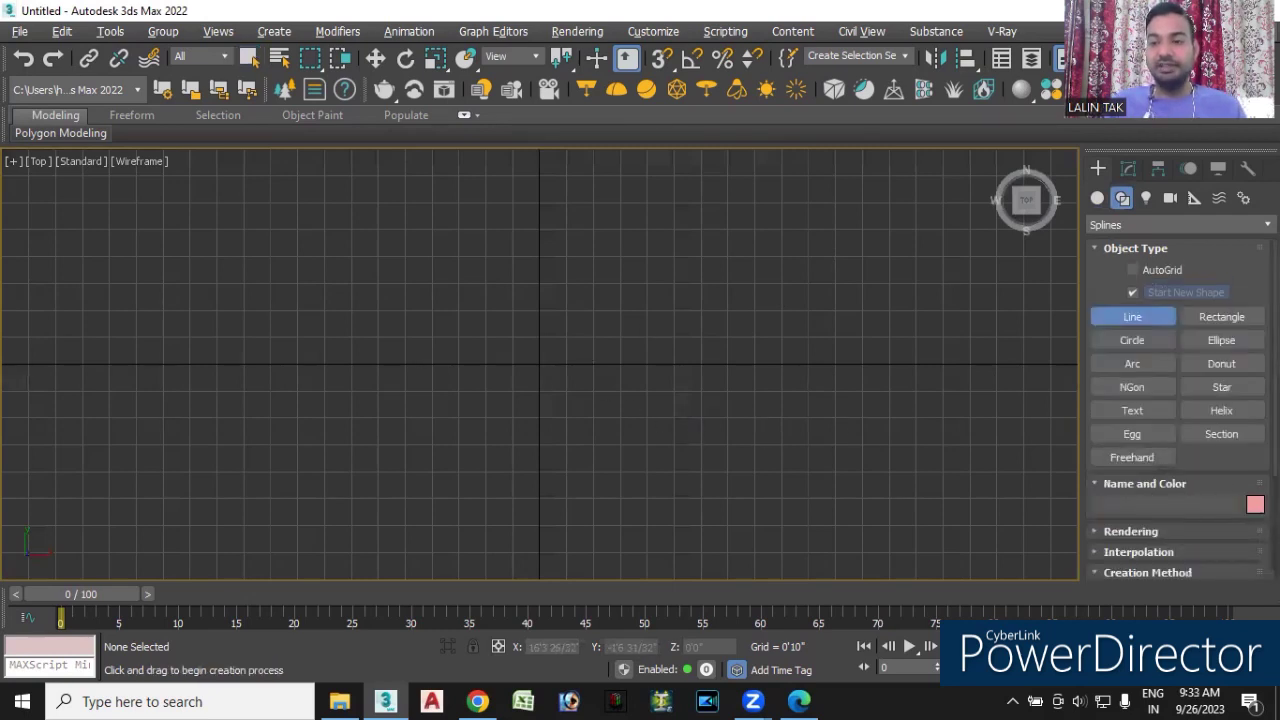
{"action": "scroll", "coordinate": [1180, 410], "scroll_direction": "down", "scroll_amount": 2}
{"action": "scroll", "coordinate": [1180, 410], "scroll_direction": "down", "scroll_amount": 3}
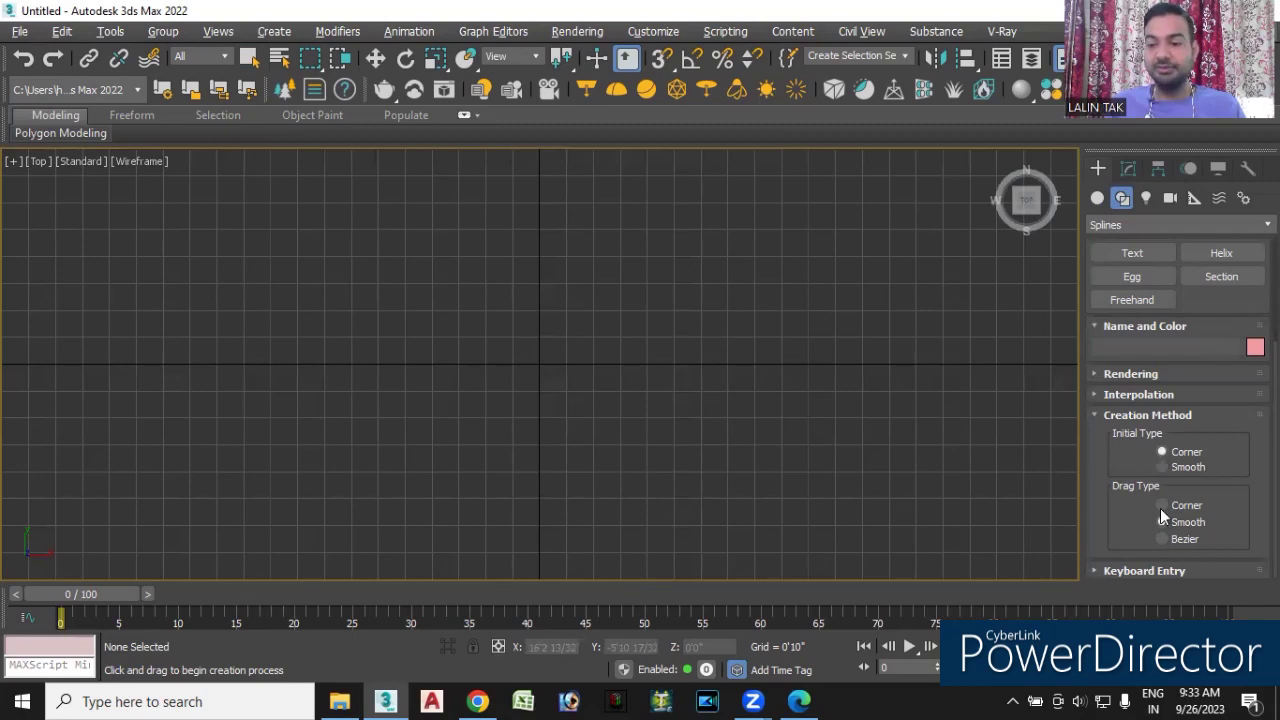
- Draw a zigzag line from lower left through two sharp peaks and valleys
{"action": "middle_click_drag", "start_coordinate": [511, 397], "coordinate": [463, 537]}
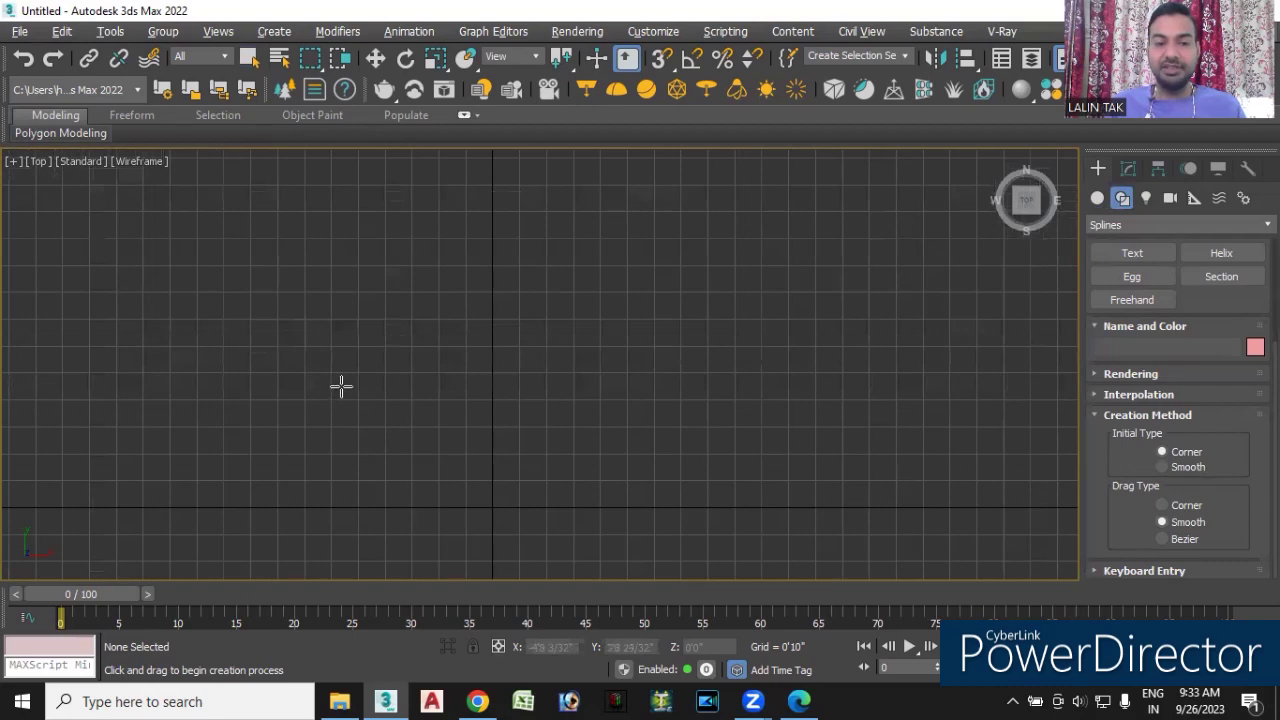
{"action": "left_click", "coordinate": [341, 387]}
{"action": "left_click", "coordinate": [479, 237]}
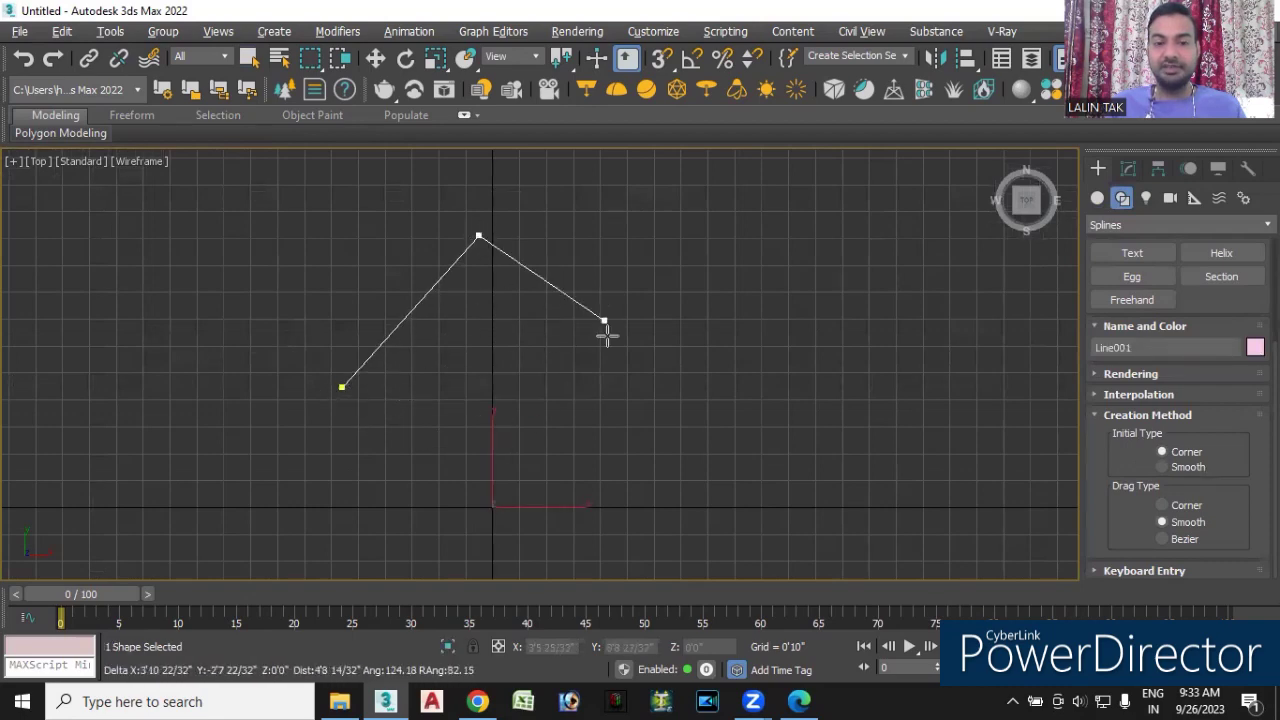
{"action": "left_click", "coordinate": [590, 391]}
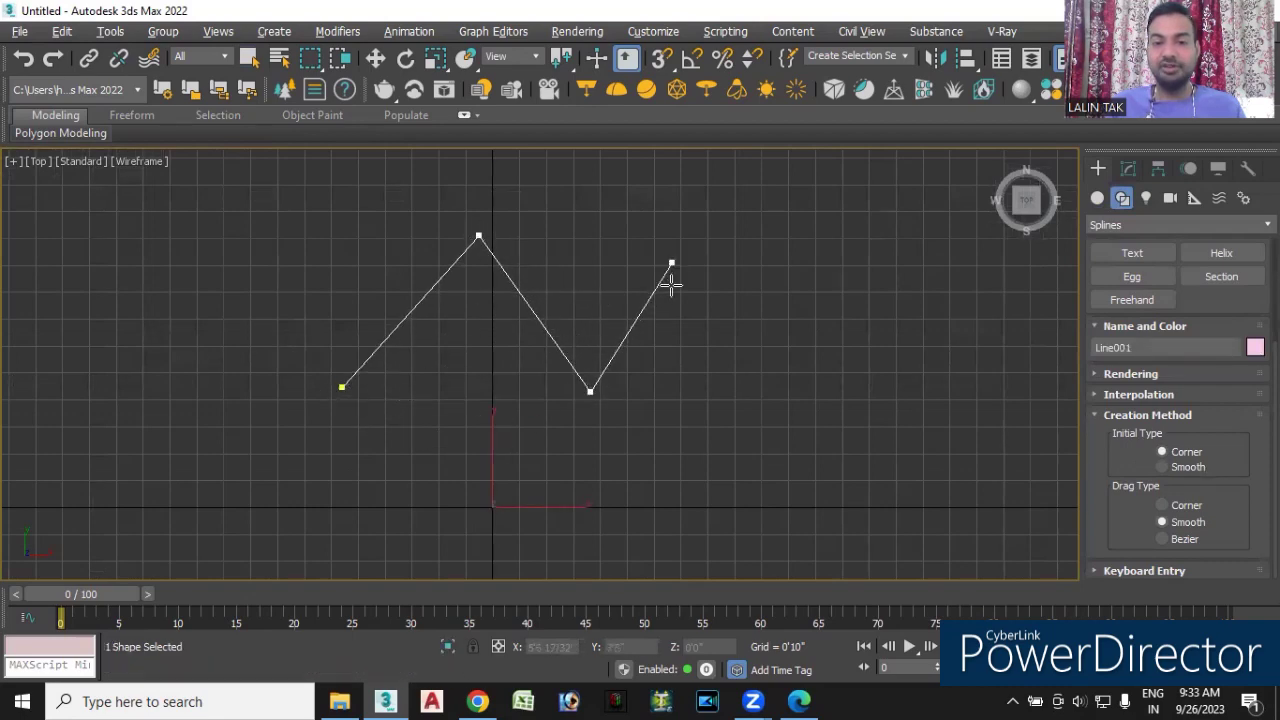
{"action": "middle_click_drag", "start_coordinate": [671, 271], "coordinate": [491, 306]}
{"action": "left_click", "coordinate": [537, 255]}
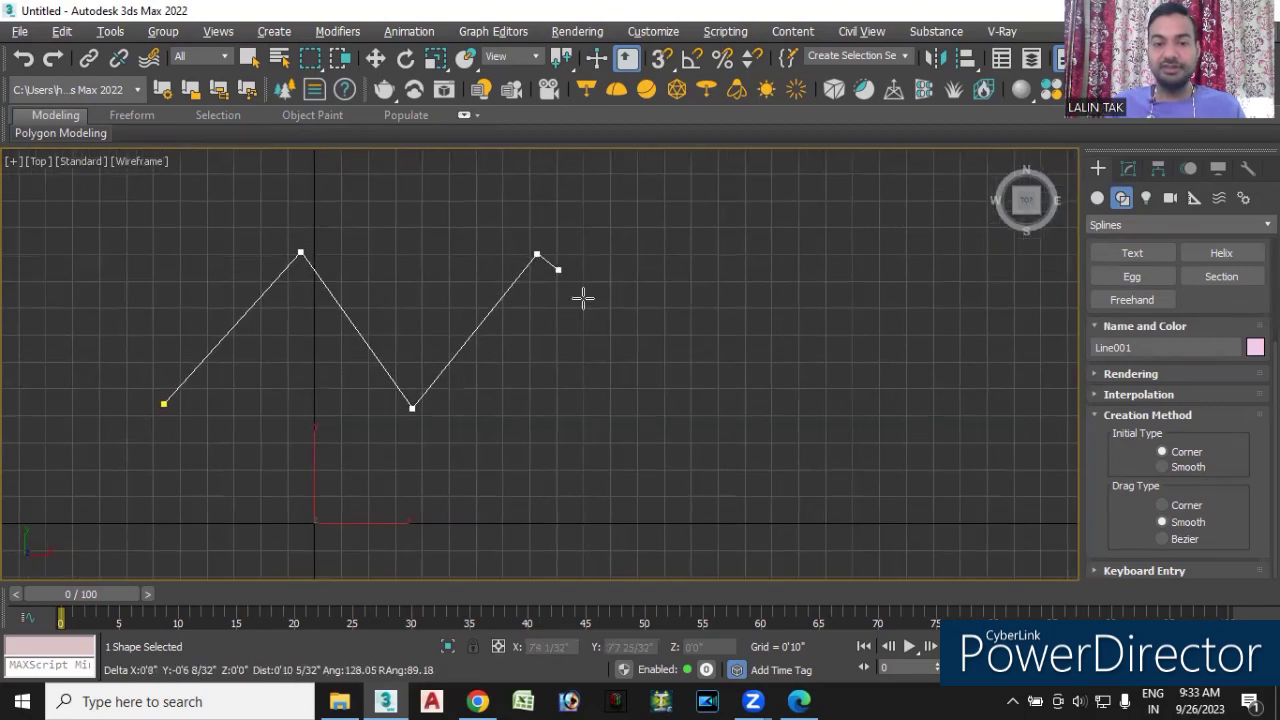
{"action": "left_click", "coordinate": [627, 404]}
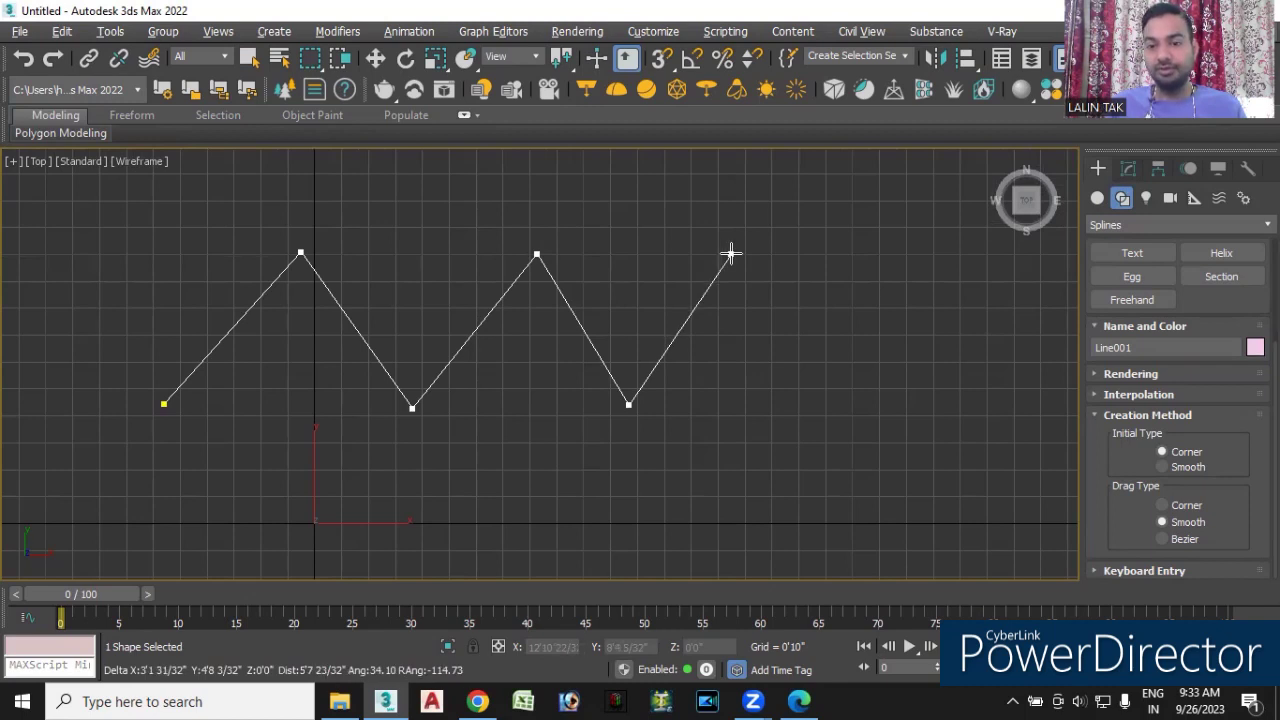
- Add a smooth arch vertex and right end point, finish Line001, and begin a new line
{"action": "left_click_drag", "start_coordinate": [731, 254], "coordinate": [757, 277]}
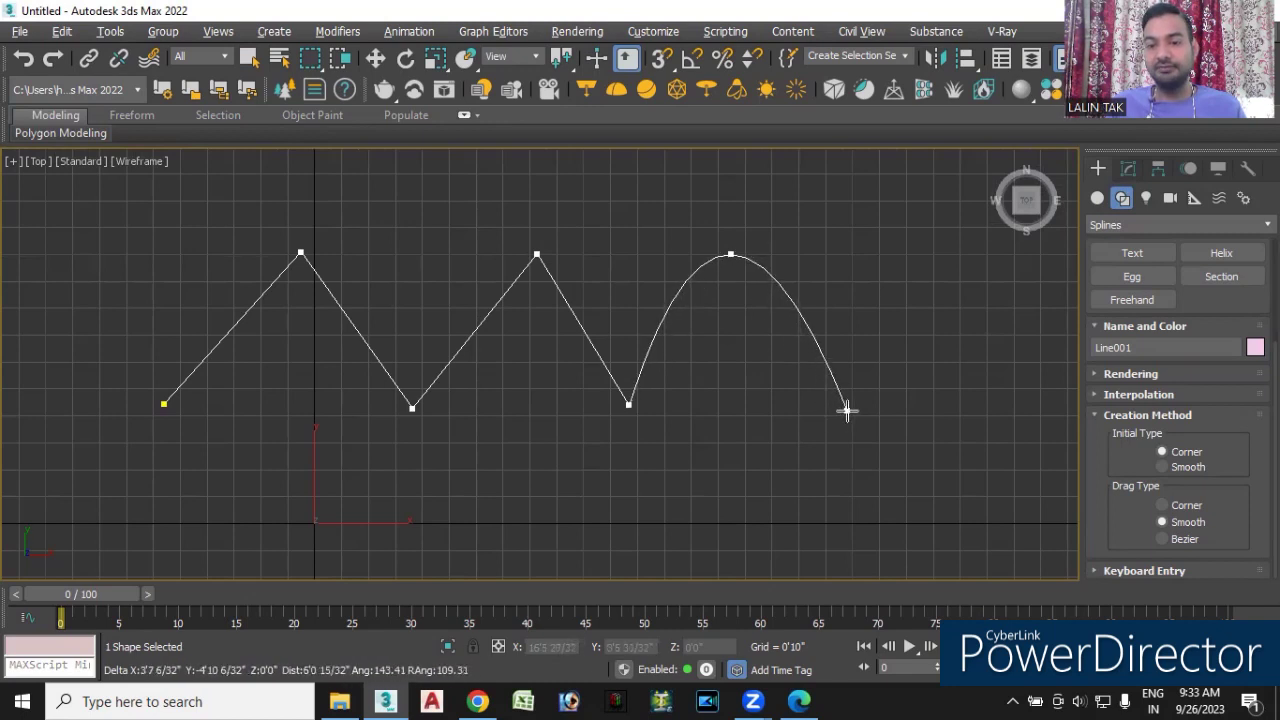
{"action": "left_click", "coordinate": [847, 409]}
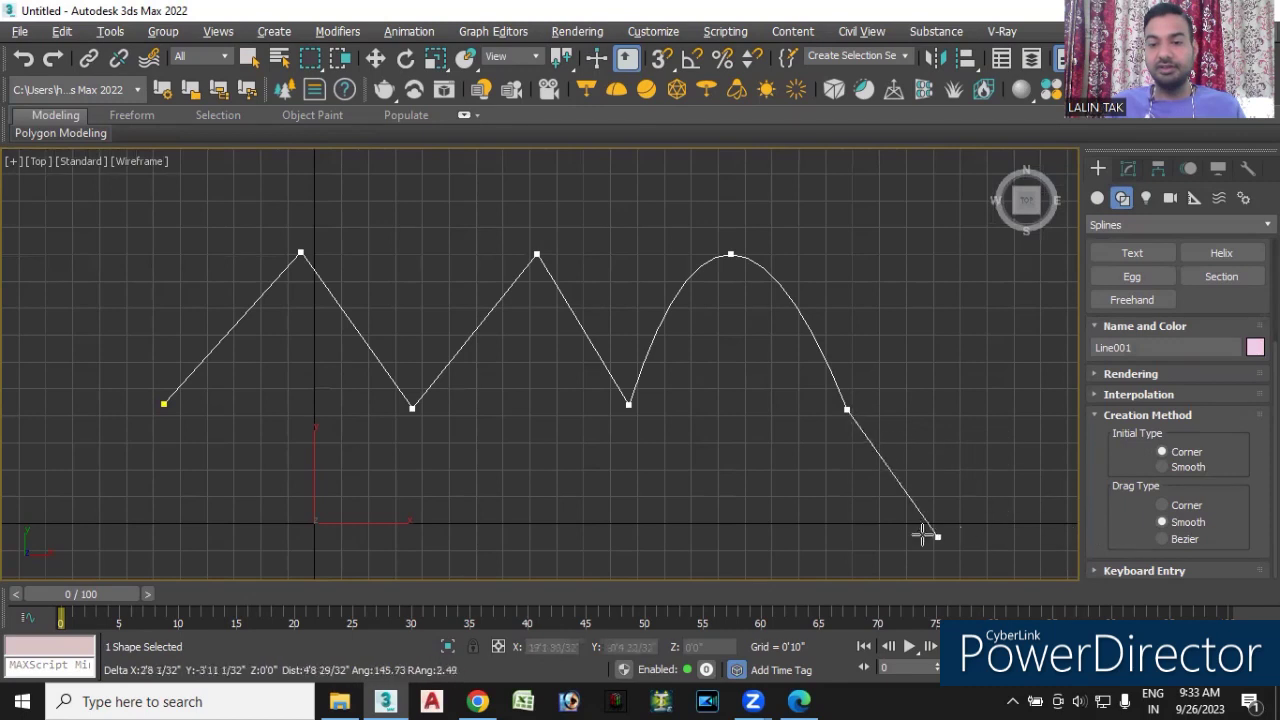
{"action": "right_click", "coordinate": [925, 531]}
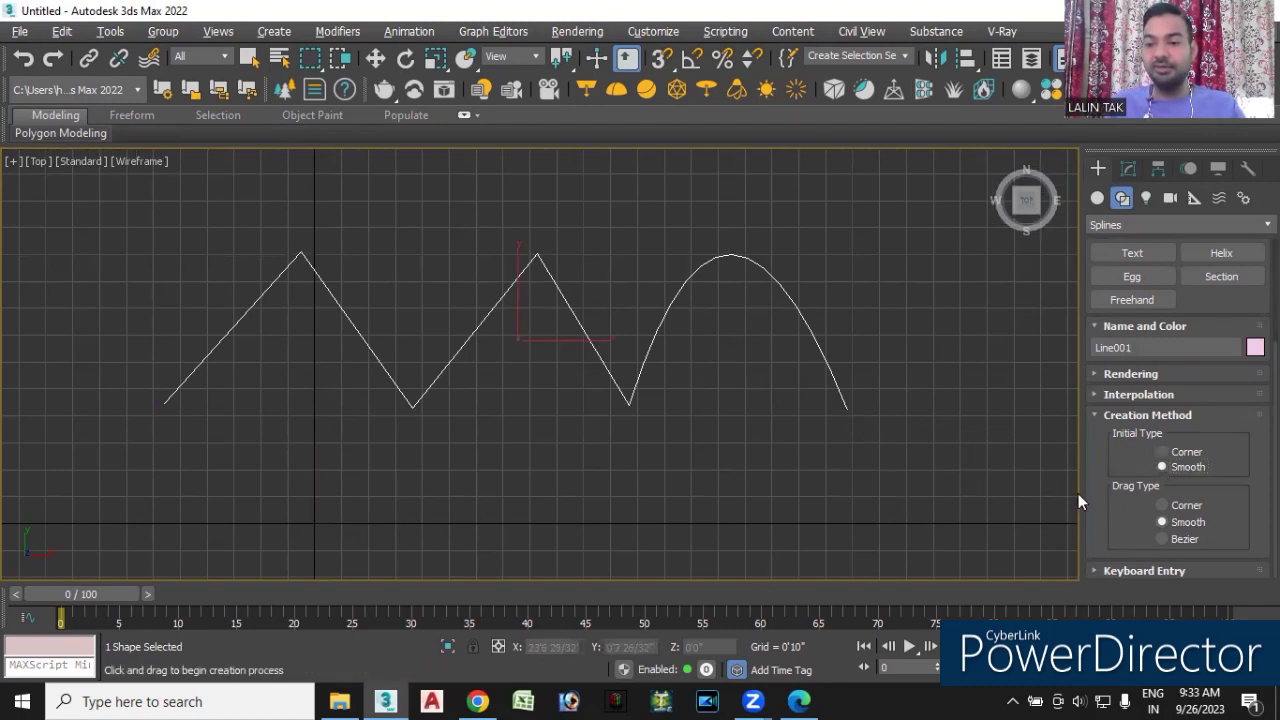
{"action": "left_click", "coordinate": [628, 530]}
- Complete Line002 as a smooth wave with two rounded humps
{"action": "left_click", "coordinate": [764, 405]}
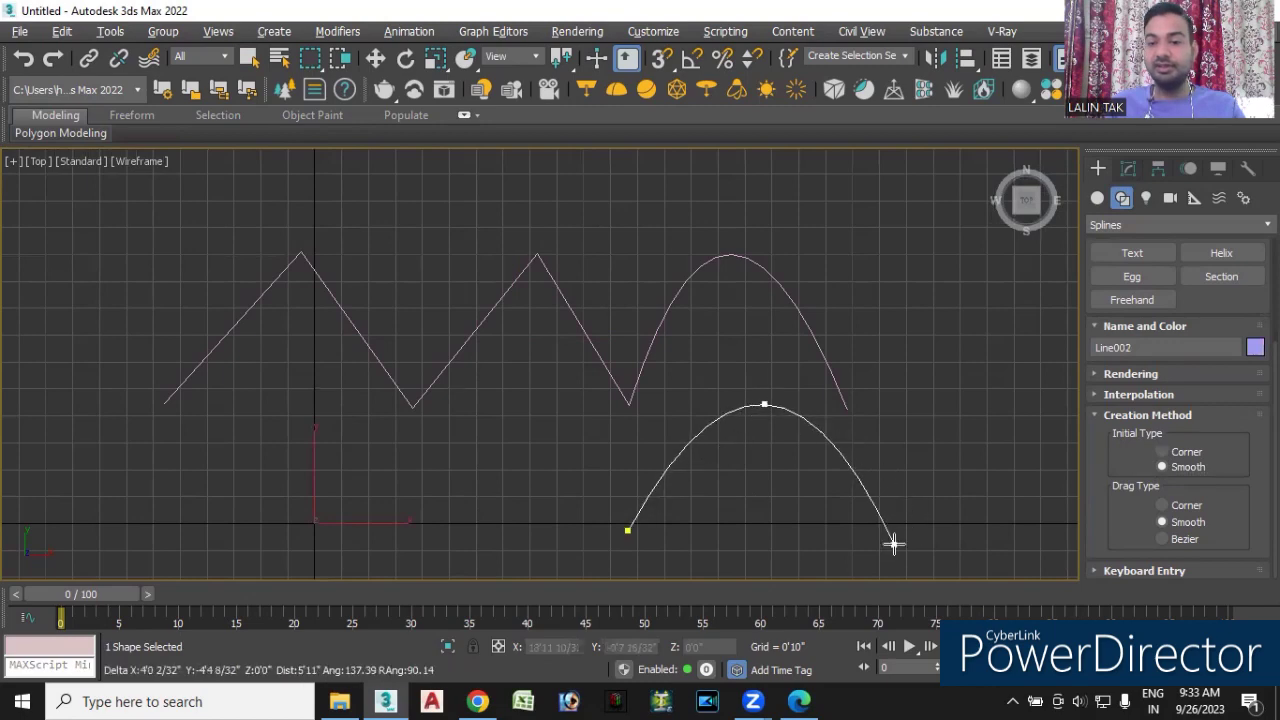
{"action": "left_click", "coordinate": [893, 531]}
{"action": "left_click", "coordinate": [1031, 411]}
{"action": "middle_click_drag", "start_coordinate": [1031, 411], "coordinate": [766, 343]}
{"action": "left_click", "coordinate": [896, 456]}
{"action": "right_click", "coordinate": [896, 456]}
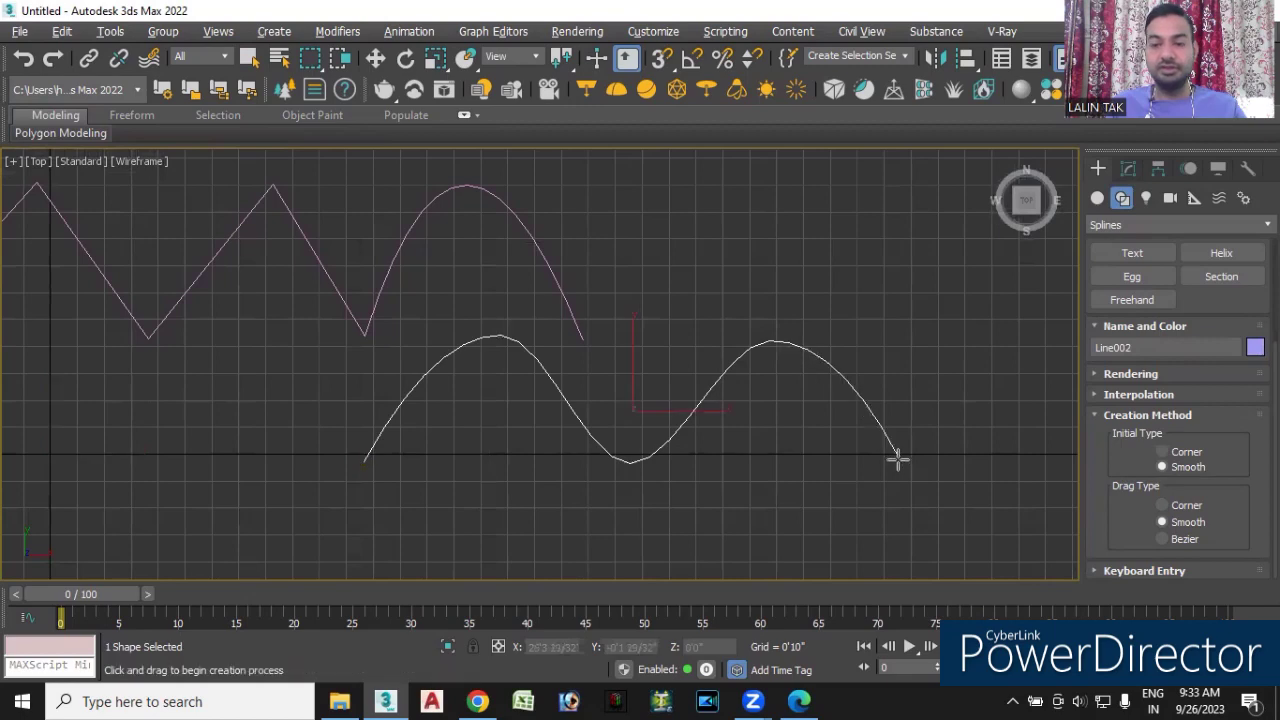
- Set Drag Type to Bezier and draw a short Bezier-bent curve, Line003
{"action": "left_click", "coordinate": [1162, 540]}
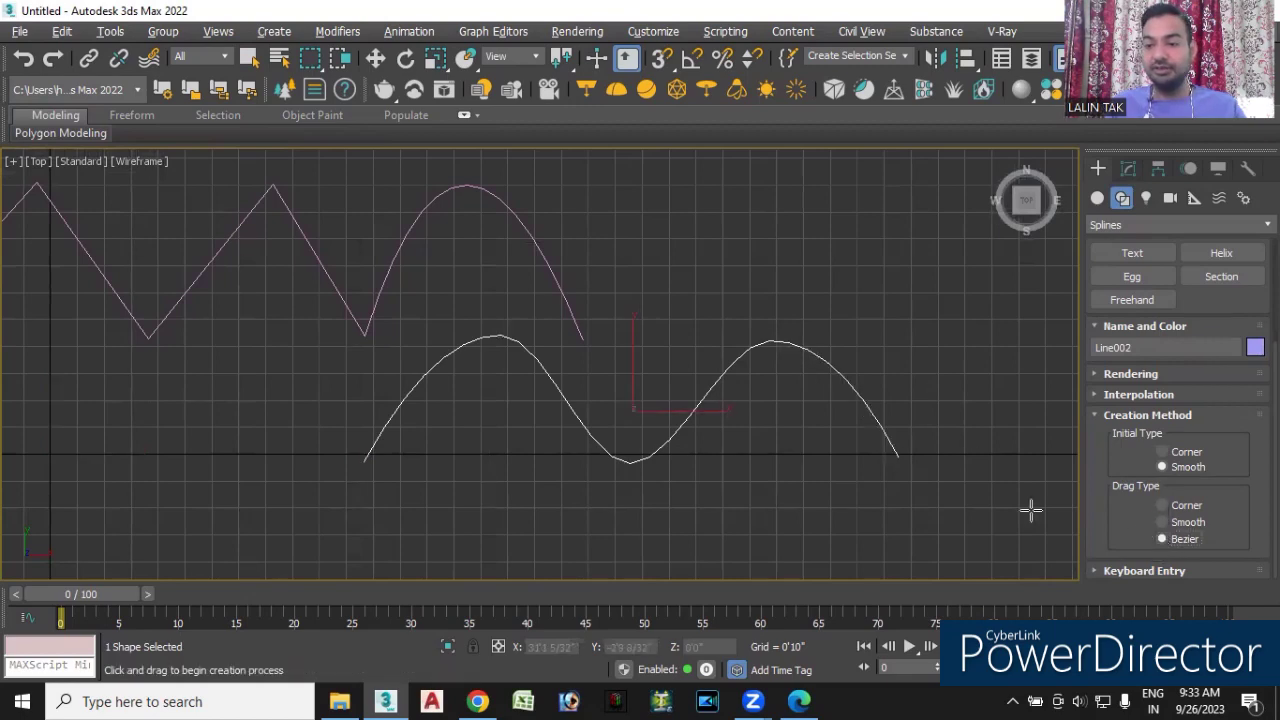
{"action": "mouse_move", "coordinate": [852, 516]}
{"action": "middle_mouse_down"}
{"action": "mouse_move", "coordinate": [679, 497]}
{"action": "mouse_move", "coordinate": [597, 431]}
{"action": "middle_mouse_up"}
{"action": "left_click", "coordinate": [626, 437]}
{"action": "mouse_move", "coordinate": [754, 312]}
{"action": "left_mouse_down"}
{"action": "mouse_move", "coordinate": [882, 376]}
{"action": "mouse_move", "coordinate": [818, 243]}
{"action": "left_mouse_up"}
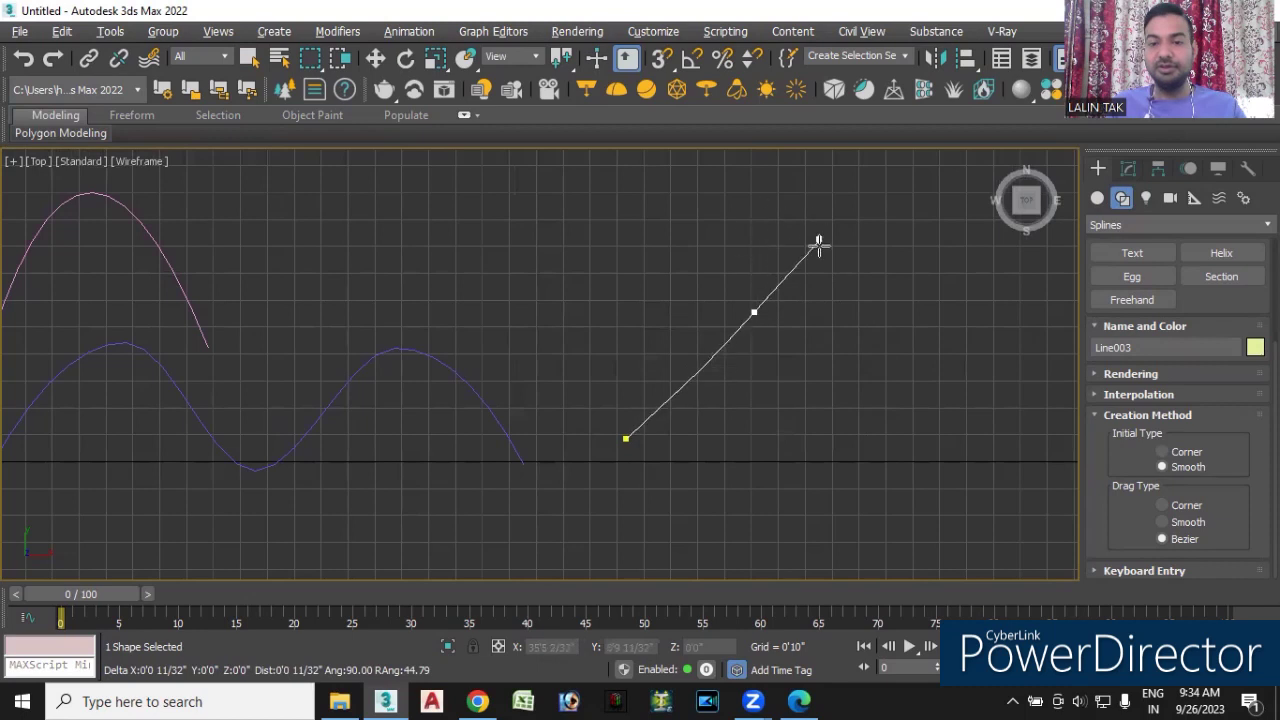
{"action": "left_click_drag", "start_coordinate": [818, 243], "coordinate": [765, 263]}
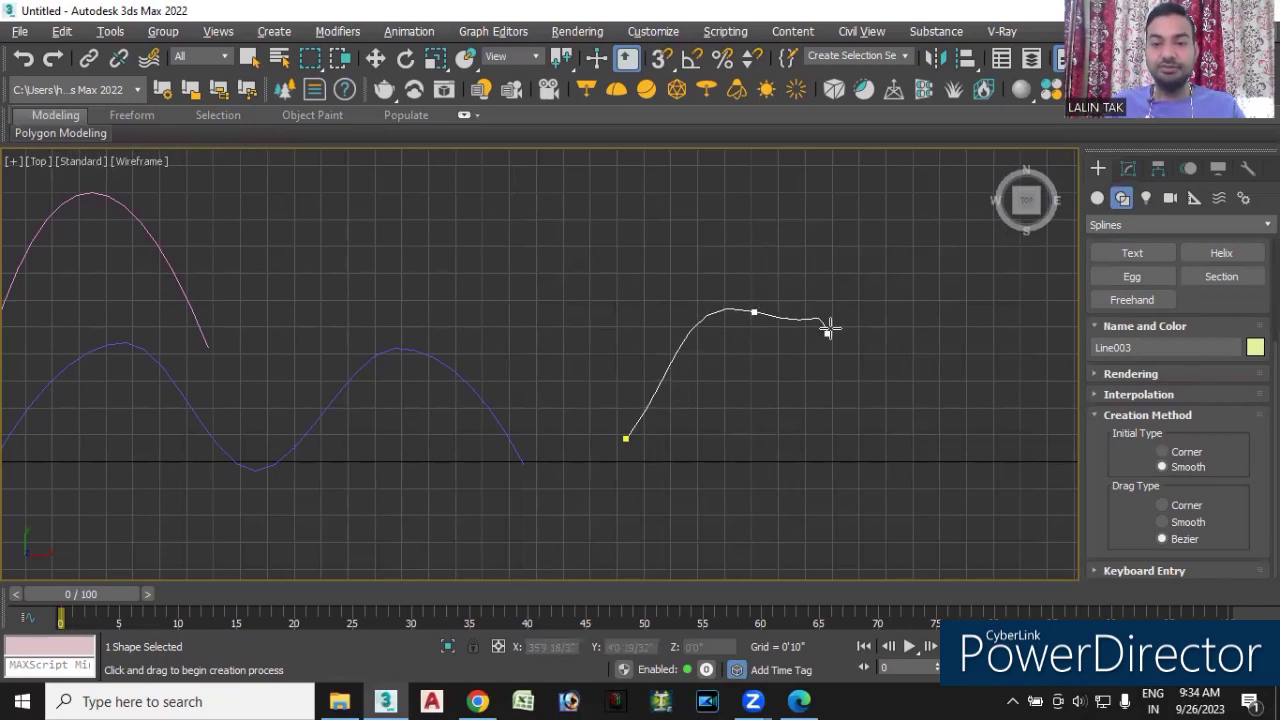
{"action": "right_click", "coordinate": [846, 392]}
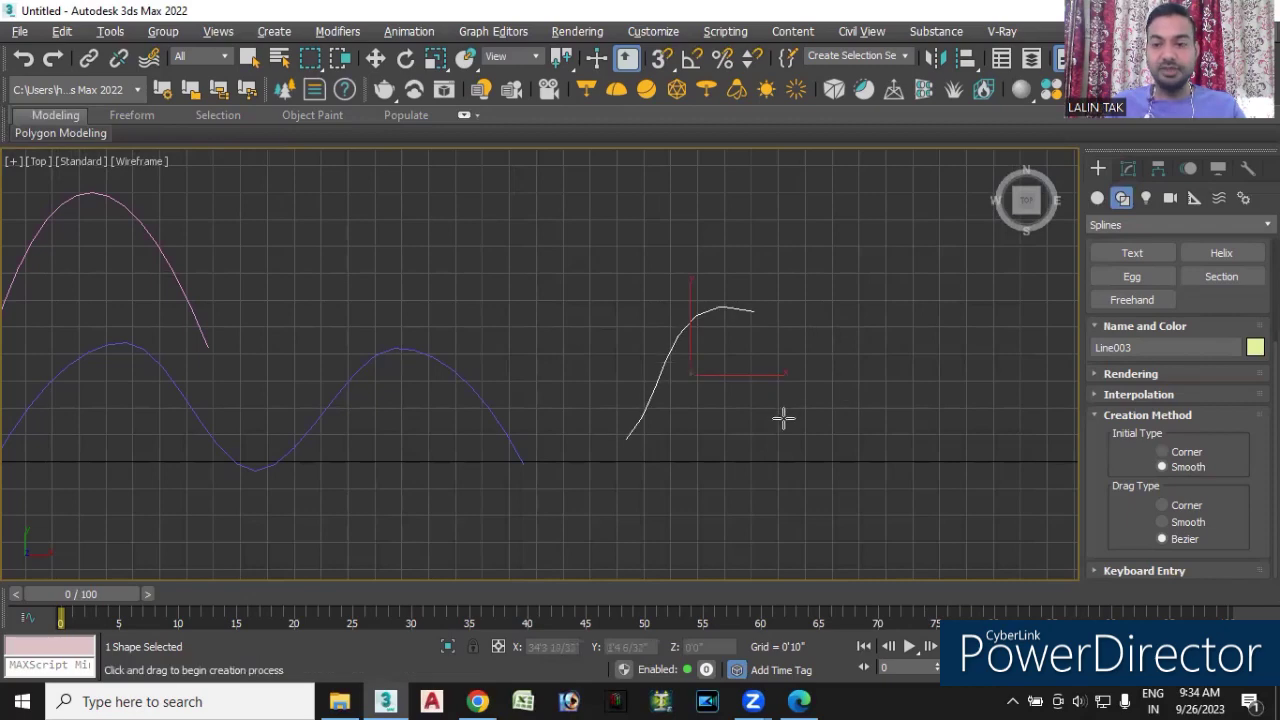
- Exit line drawing and marquee-select all three splines
{"action": "scroll", "coordinate": [780, 420], "scroll_direction": "down", "scroll_amount": 2}
{"action": "scroll", "coordinate": [777, 437], "scroll_direction": "down", "scroll_amount": 1}
{"action": "scroll", "coordinate": [849, 431], "scroll_direction": "down", "scroll_amount": 2}
{"action": "right_click", "coordinate": [821, 474]}
{"action": "left_click", "coordinate": [821, 473]}
{"action": "left_click_drag", "start_coordinate": [827, 519], "coordinate": [881, 520]}
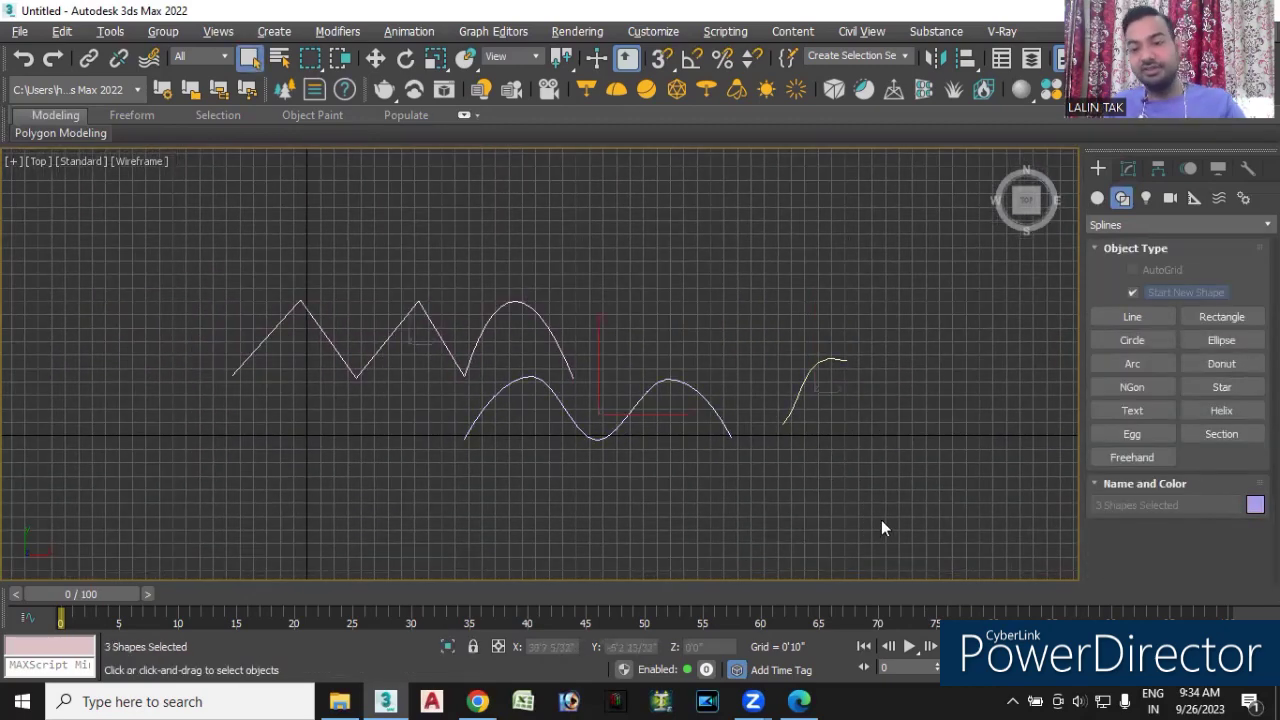
- Delete the three splines and draw a trial two-vertex line in the Top view
{"action": "key", "text": "Delete"}
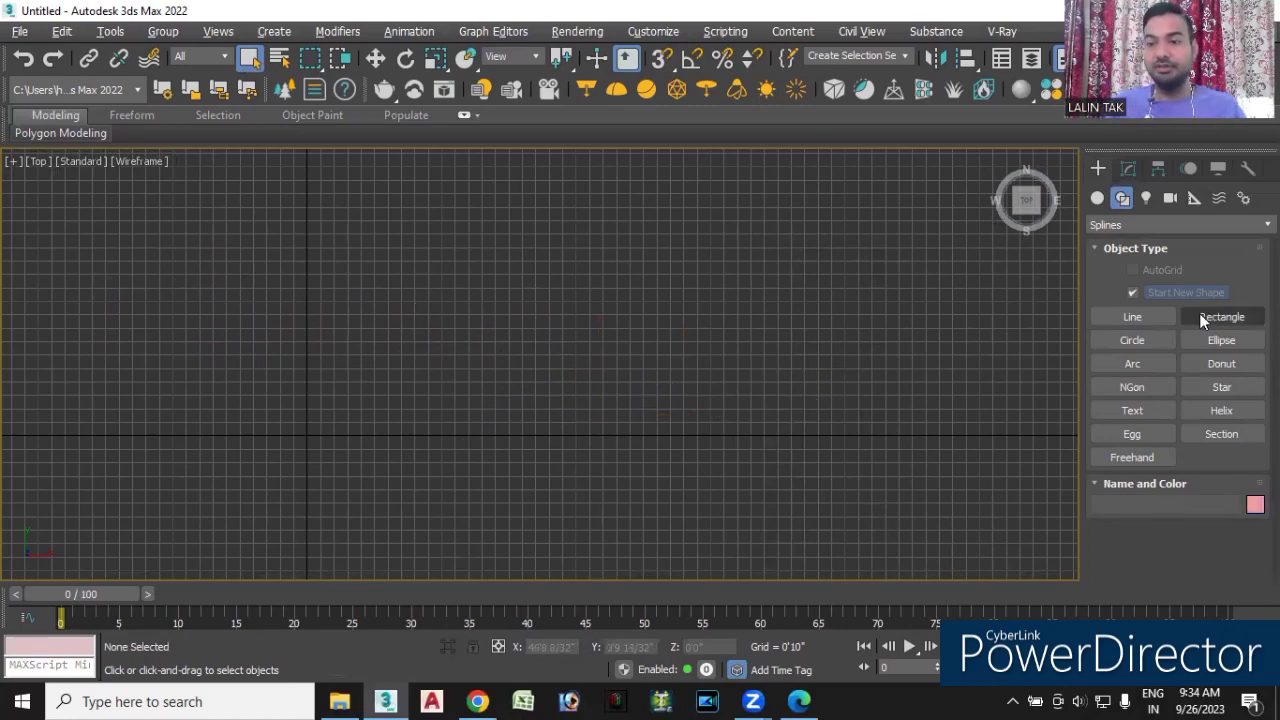
{"action": "left_click", "coordinate": [1132, 317]}
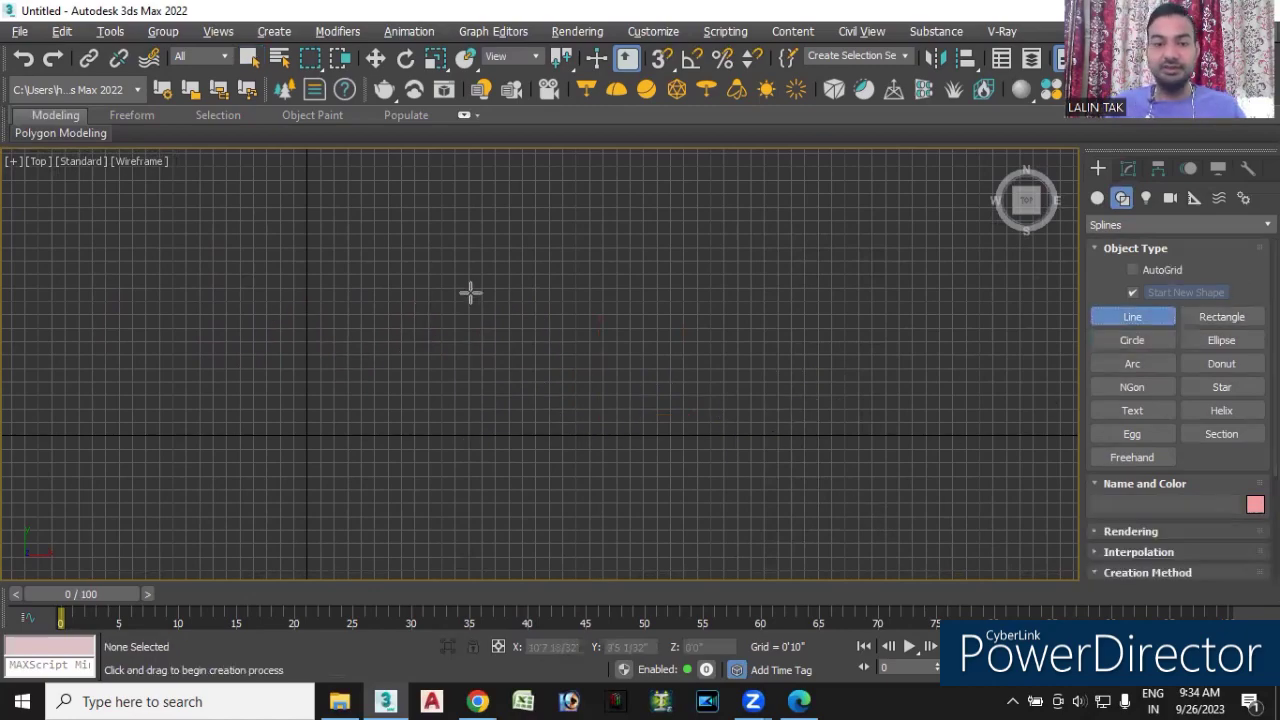
{"action": "middle_click_drag", "start_coordinate": [469, 314], "coordinate": [414, 491]}
{"action": "mouse_move", "coordinate": [497, 389]}
{"action": "middle_mouse_down"}
{"action": "mouse_move", "coordinate": [451, 337]}
{"action": "mouse_move", "coordinate": [433, 188]}
{"action": "mouse_move", "coordinate": [643, 171]}
{"action": "middle_mouse_up"}
{"action": "mouse_move", "coordinate": [529, 349]}
{"action": "middle_mouse_down"}
{"action": "mouse_move", "coordinate": [374, 406]}
{"action": "mouse_move", "coordinate": [423, 397]}
{"action": "middle_mouse_up"}
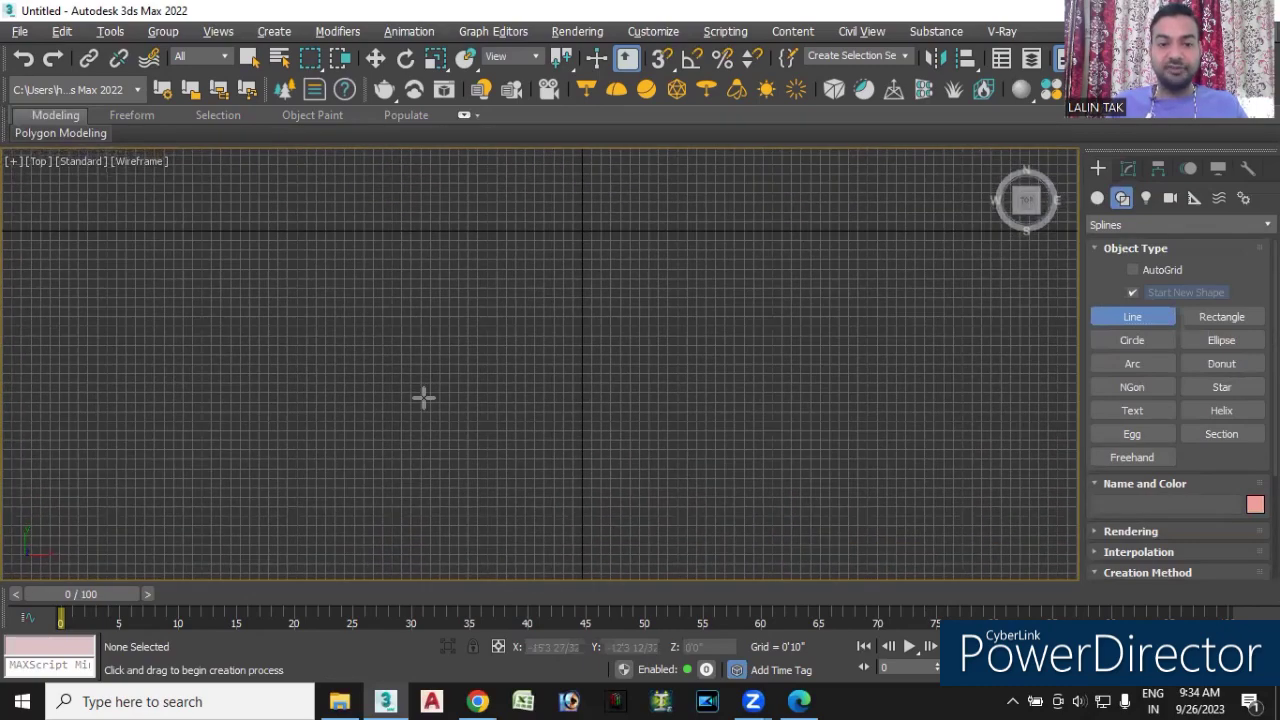
{"action": "left_click", "coordinate": [350, 416]}
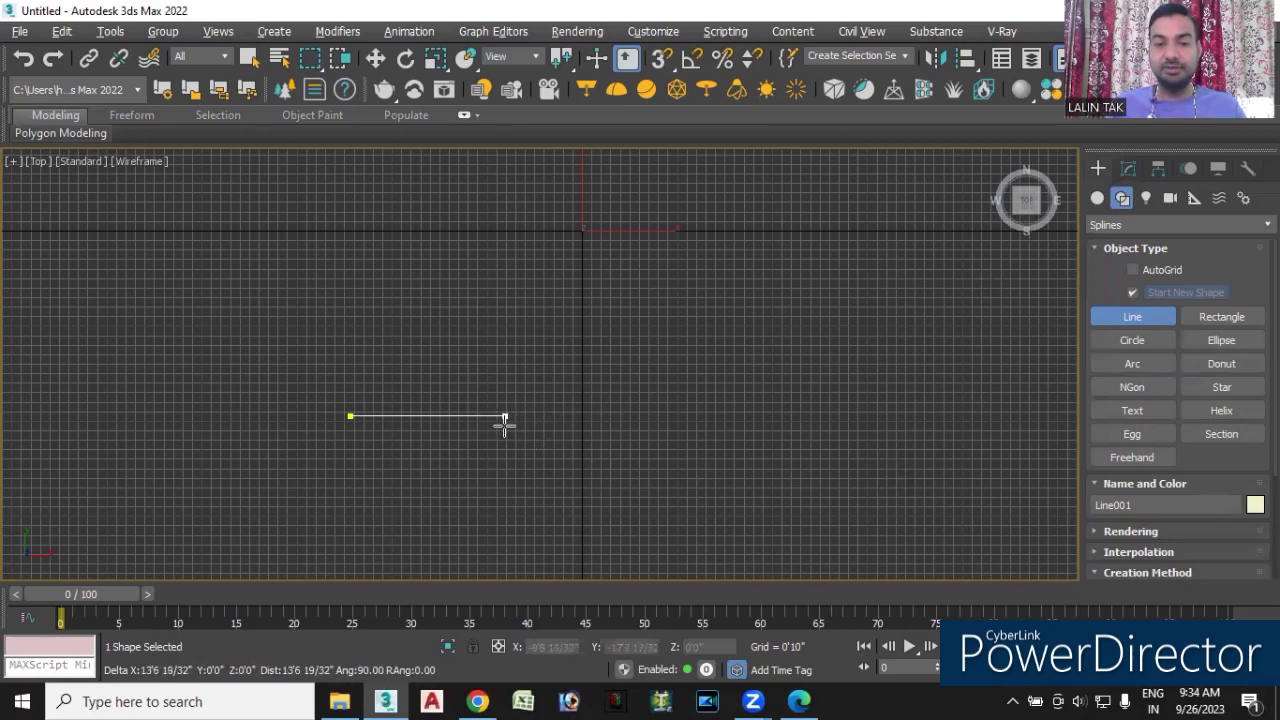
{"action": "left_click_drag", "start_coordinate": [512, 416], "coordinate": [532, 410]}
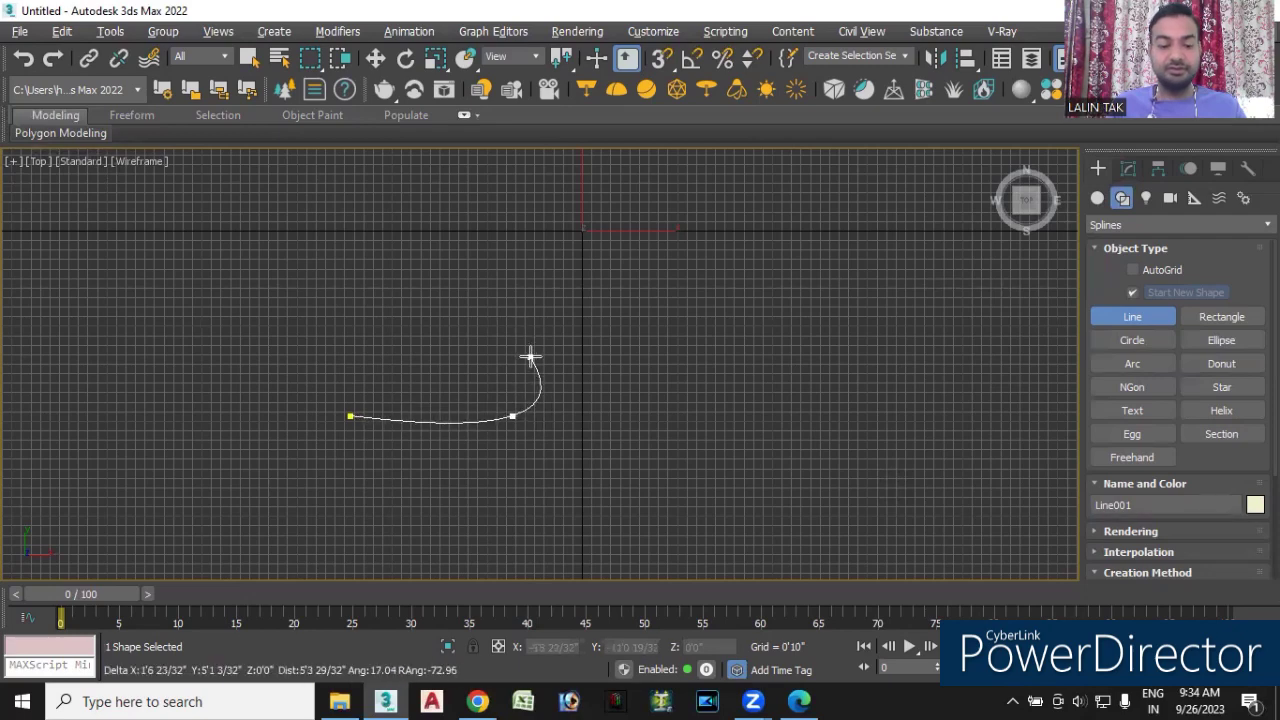
{"action": "right_click", "coordinate": [800, 487]}
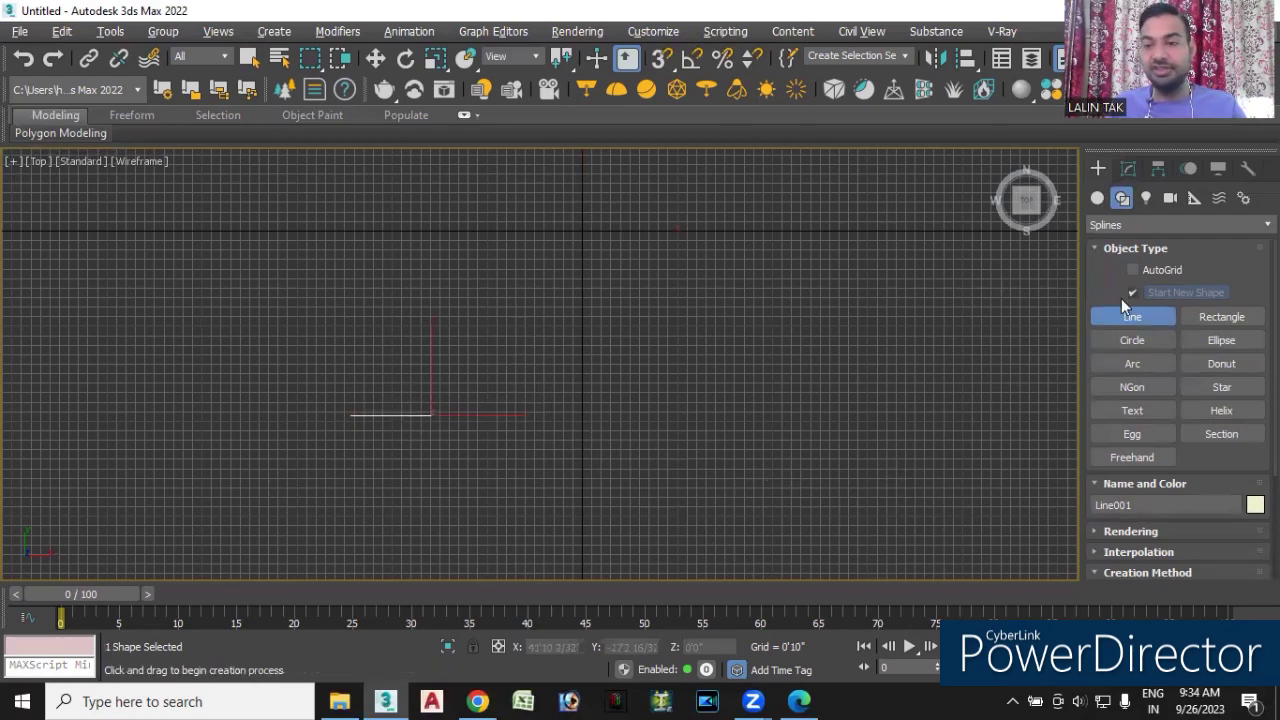
- Set Line creation to Corner initial type and Smooth drag type, then delete the trial line
{"action": "left_click", "coordinate": [1134, 318]}
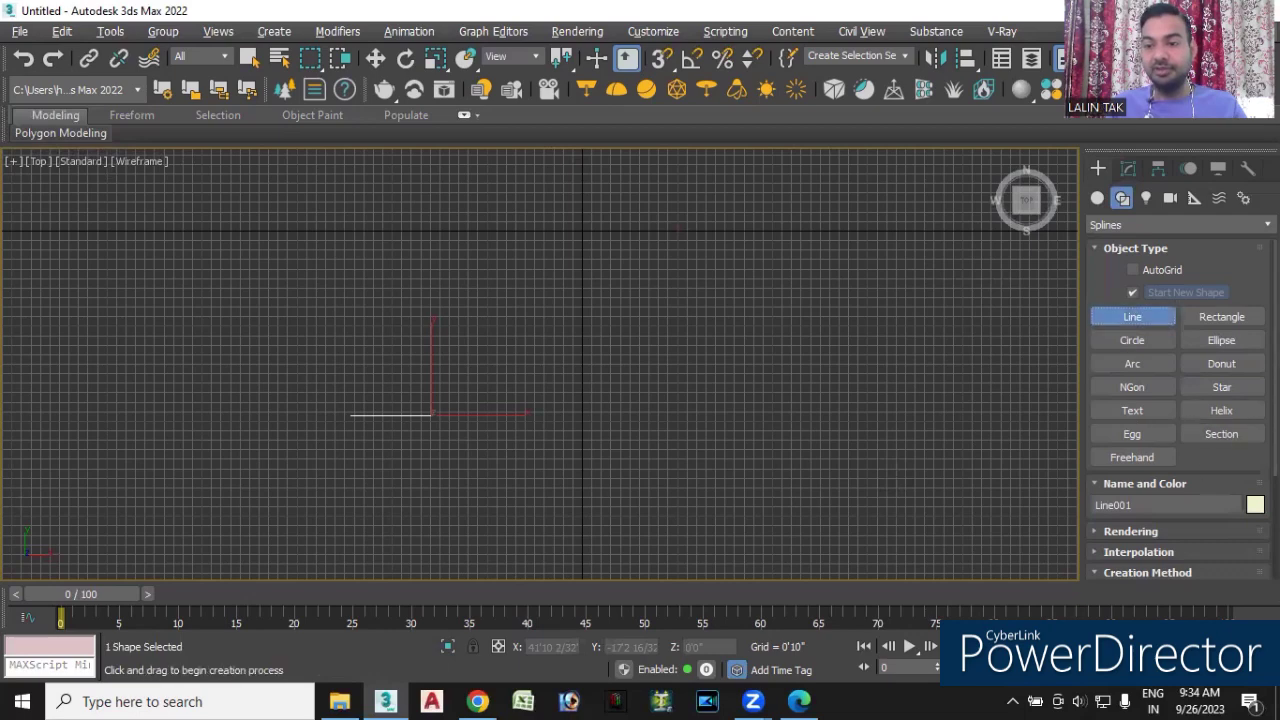
{"action": "scroll", "coordinate": [1180, 400], "scroll_direction": "down", "scroll_amount": 3}
{"action": "left_click", "coordinate": [1162, 451]}
{"action": "left_click", "coordinate": [1161, 521]}
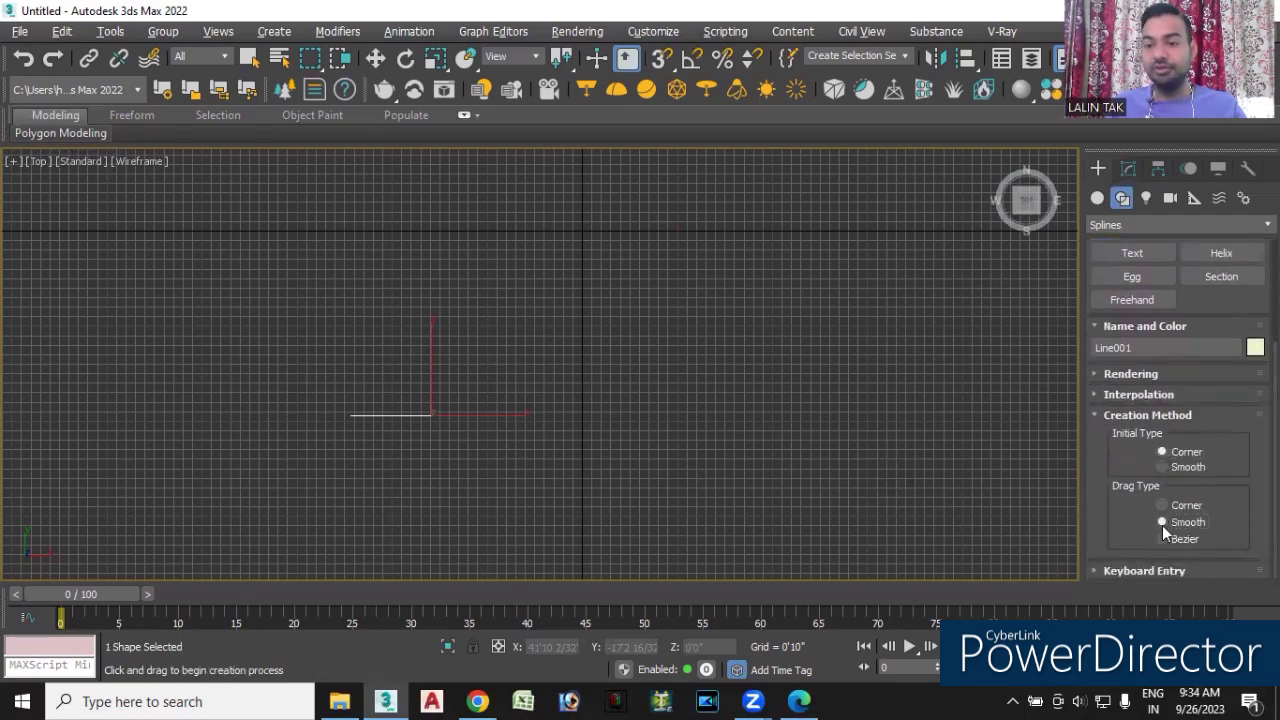
{"action": "key", "text": "Delete"}
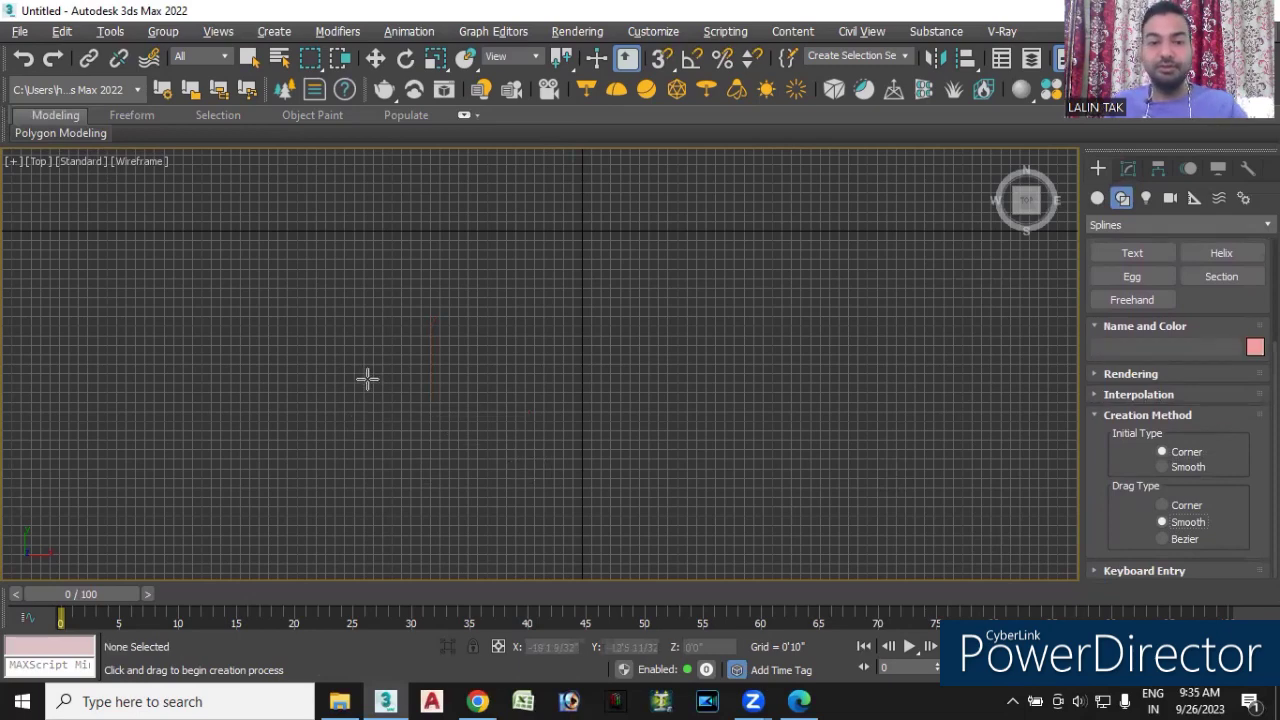
- Trace the chair's base, angled leg, rounded seat front, seat top and step toward the backrest
{"action": "left_click", "coordinate": [335, 377]}
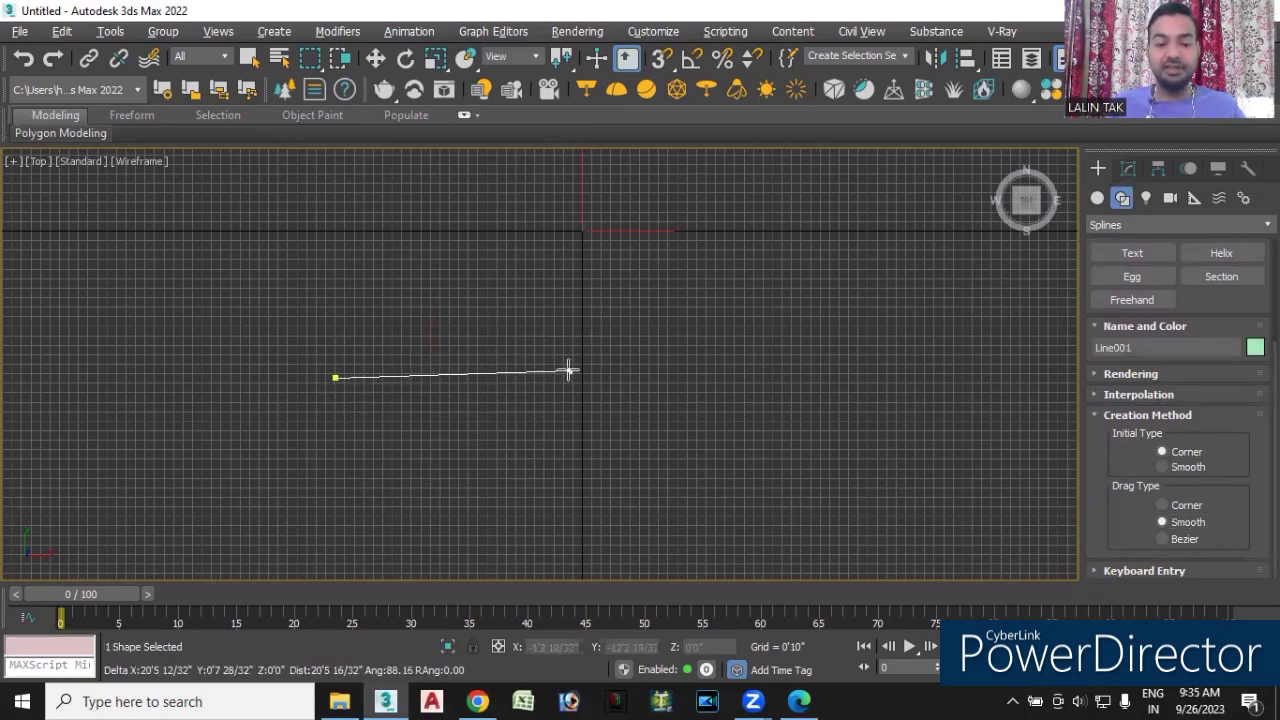
{"action": "left_click", "coordinate": [515, 379]}
{"action": "middle_click_drag", "start_coordinate": [506, 303], "coordinate": [506, 369]}
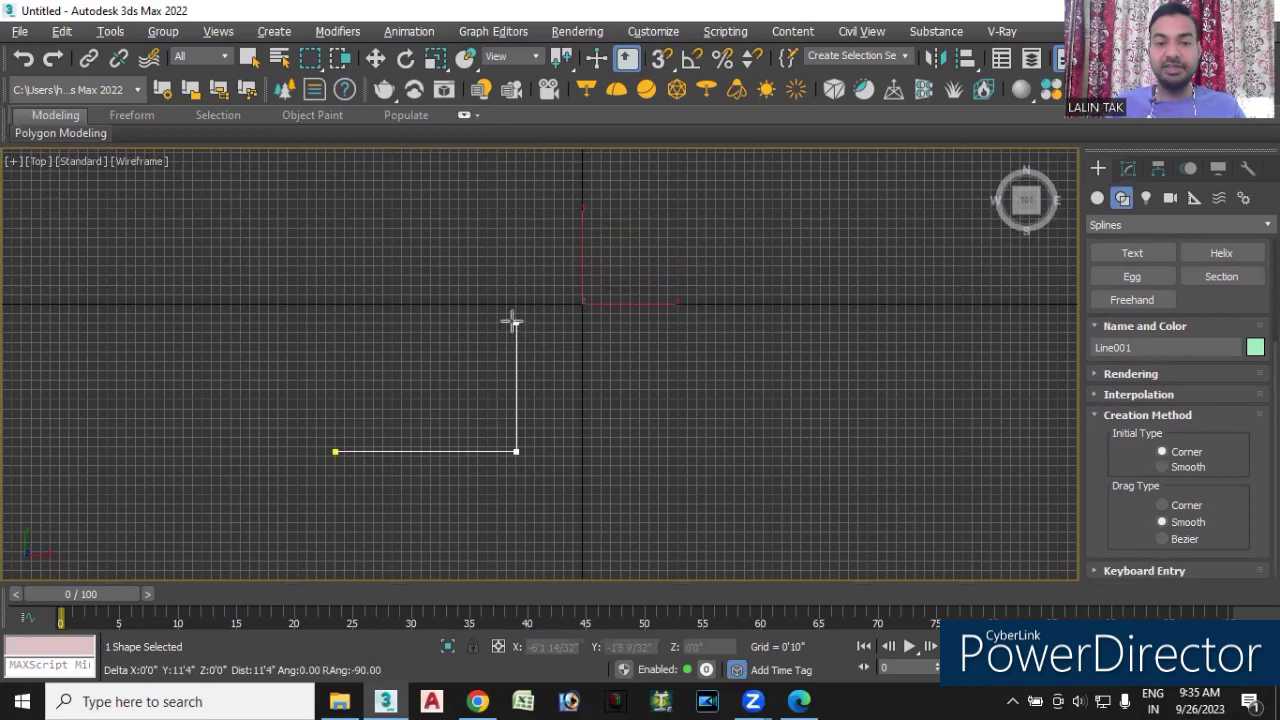
{"action": "left_click", "coordinate": [514, 322]}
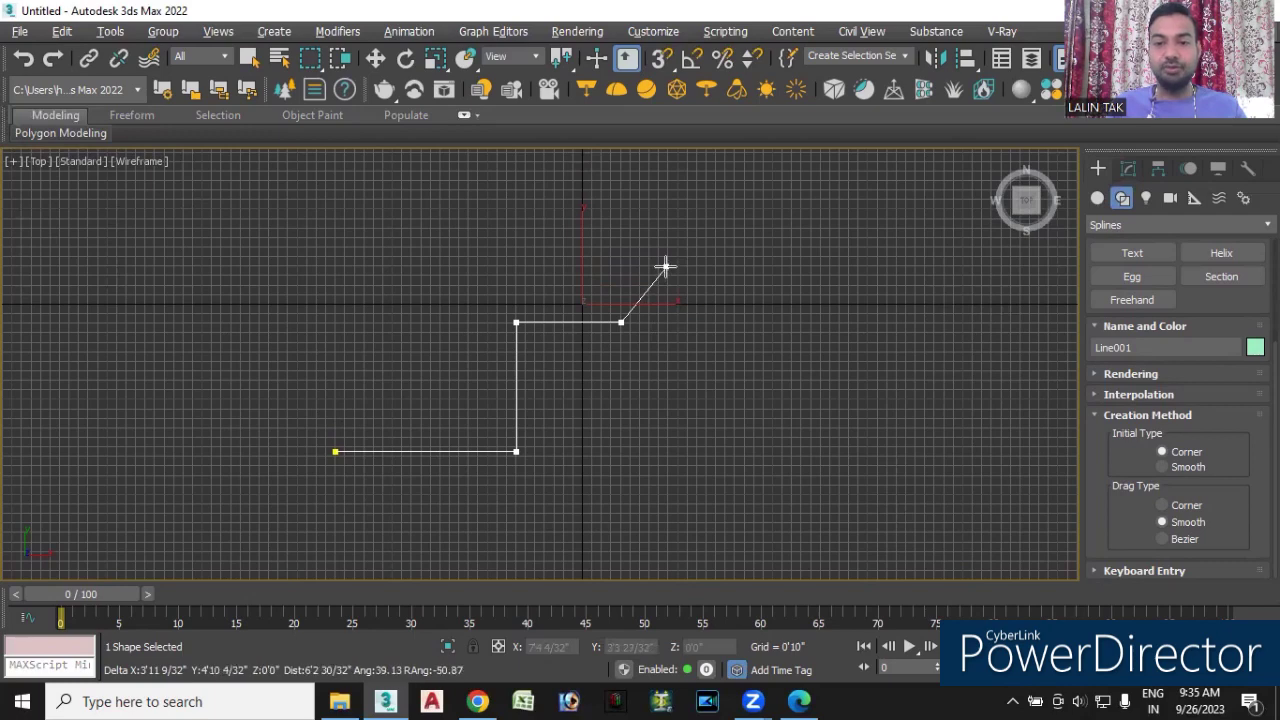
{"action": "left_click", "coordinate": [667, 264]}
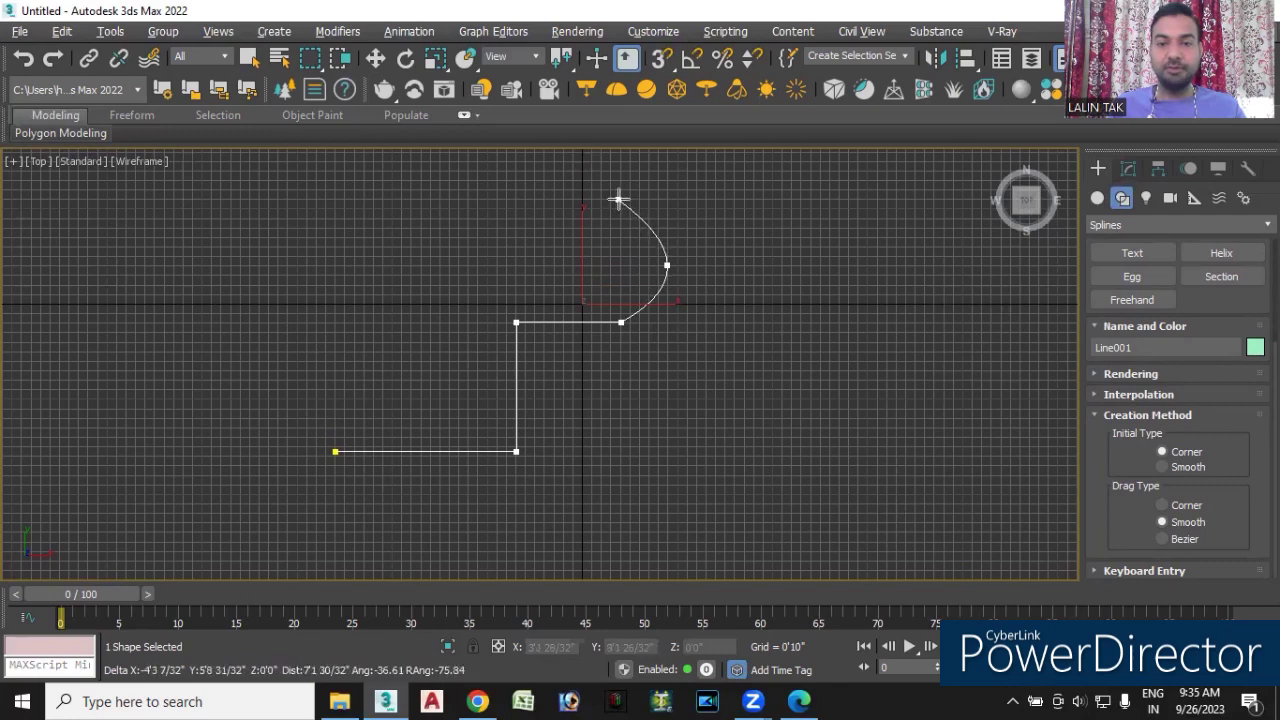
{"action": "left_click", "coordinate": [619, 200]}
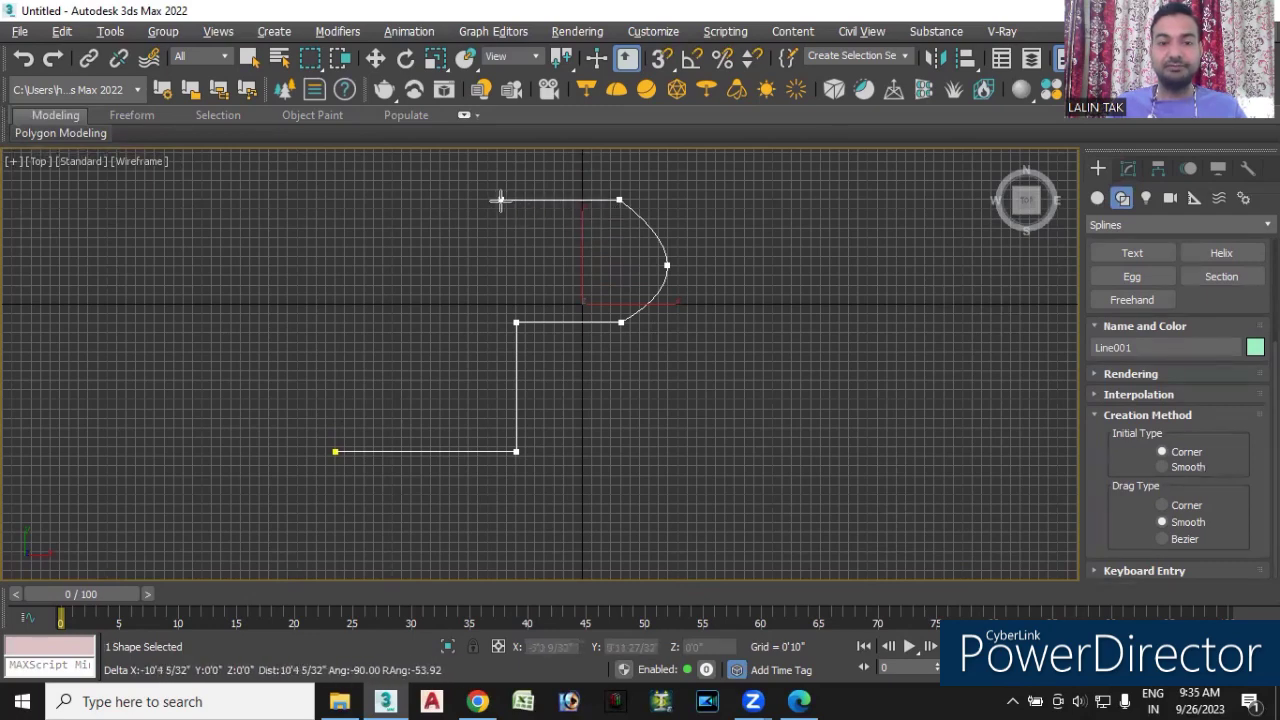
{"action": "left_click", "coordinate": [488, 200]}
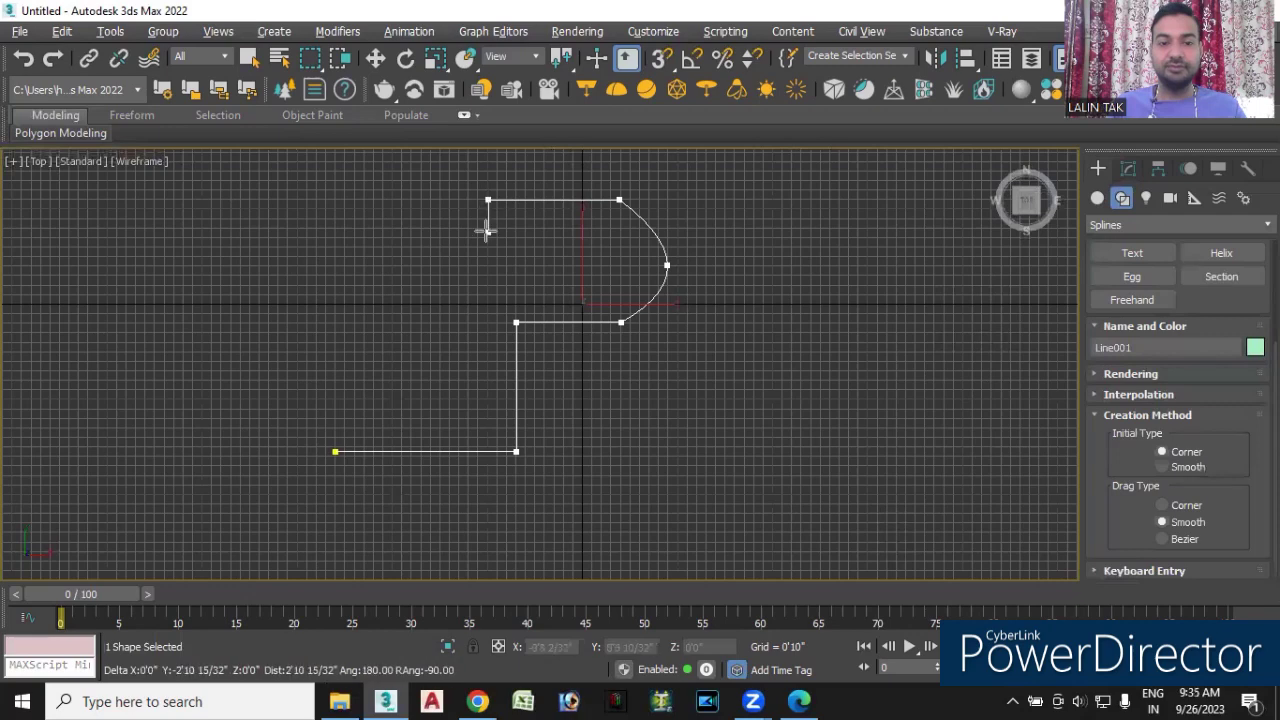
{"action": "left_click", "coordinate": [487, 226]}
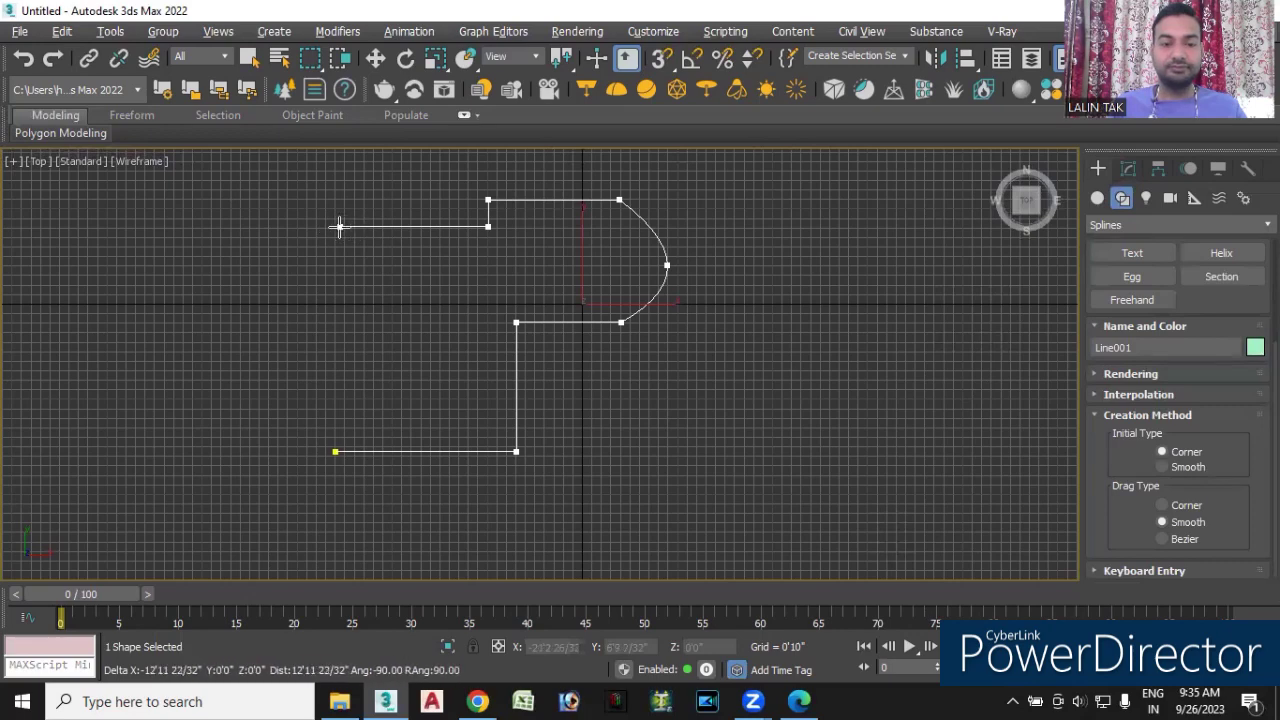
{"action": "left_click", "coordinate": [340, 226]}
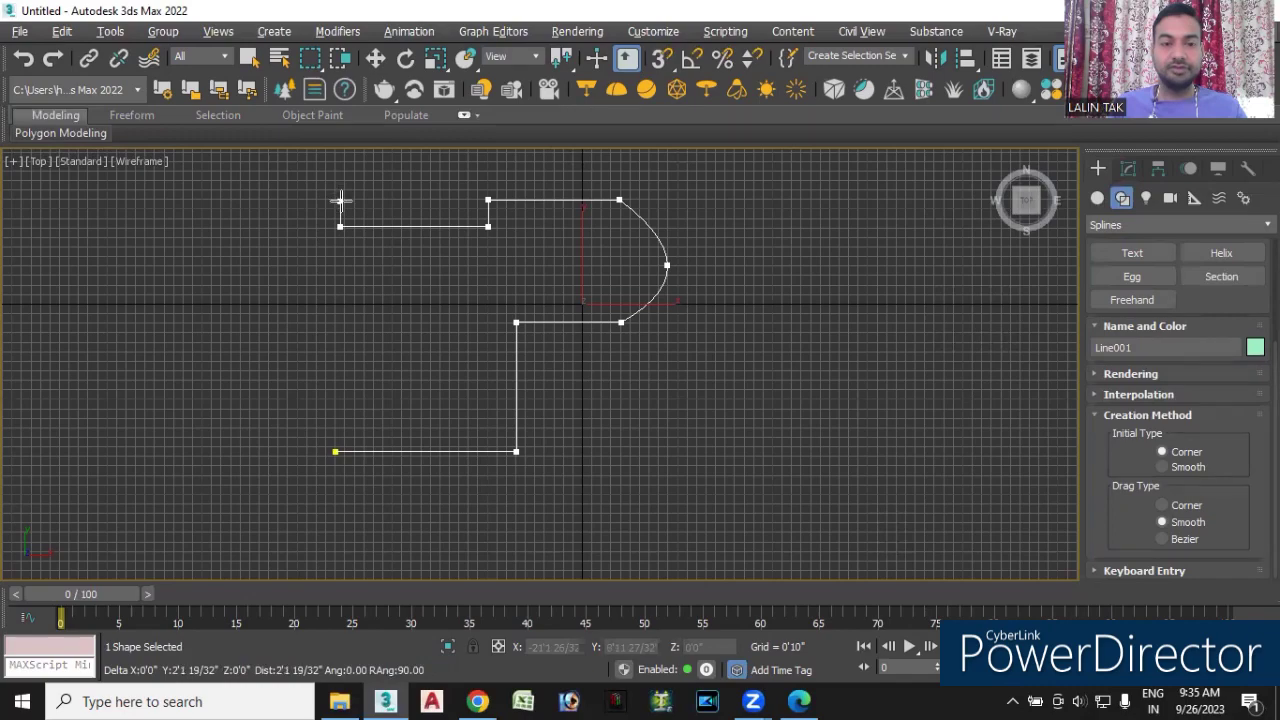
- Trace the tall backrest with a rounded top and its rear edge back to the starting vertex
{"action": "middle_click_drag", "start_coordinate": [340, 200], "coordinate": [349, 309]}
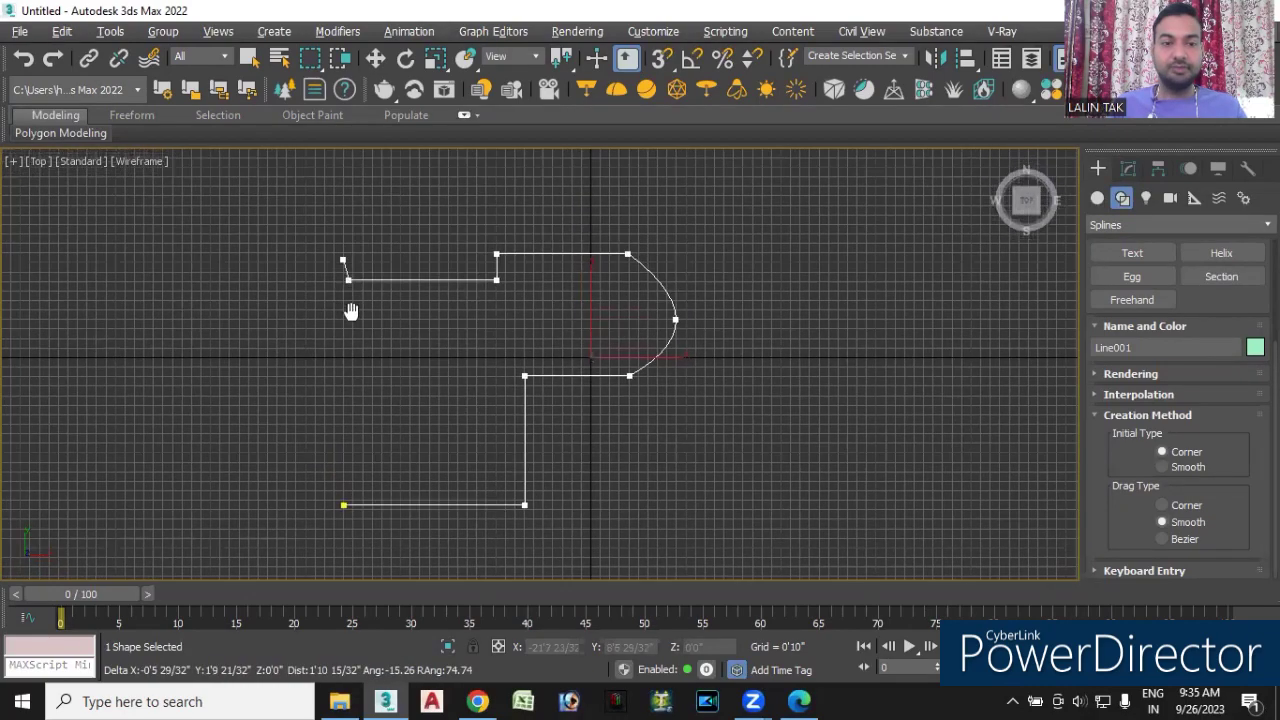
{"action": "middle_click_drag", "start_coordinate": [297, 177], "coordinate": [334, 246]}
{"action": "scroll", "coordinate": [337, 246], "scroll_direction": "down", "scroll_amount": 2}
{"action": "scroll", "coordinate": [362, 208], "scroll_direction": "down", "scroll_amount": 2}
{"action": "middle_click_drag", "start_coordinate": [334, 175], "coordinate": [344, 188]}
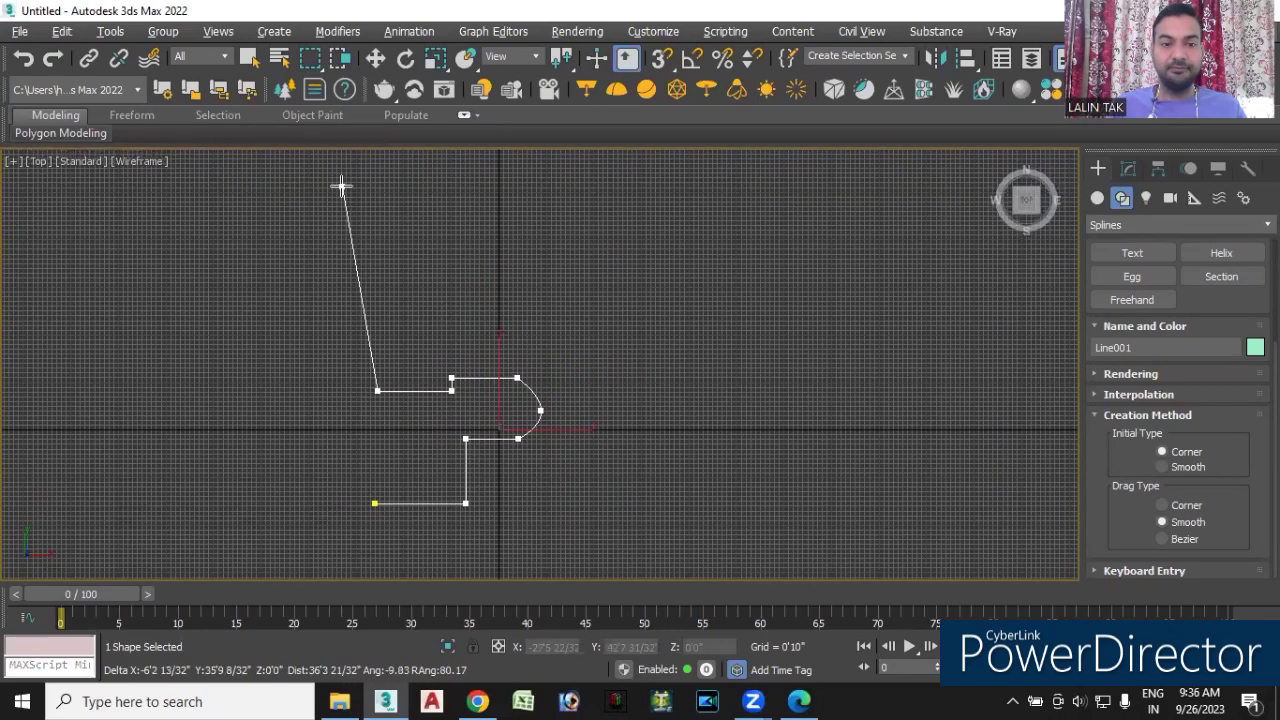
{"action": "left_click", "coordinate": [334, 181]}
{"action": "left_click_drag", "start_coordinate": [334, 181], "coordinate": [296, 188]}
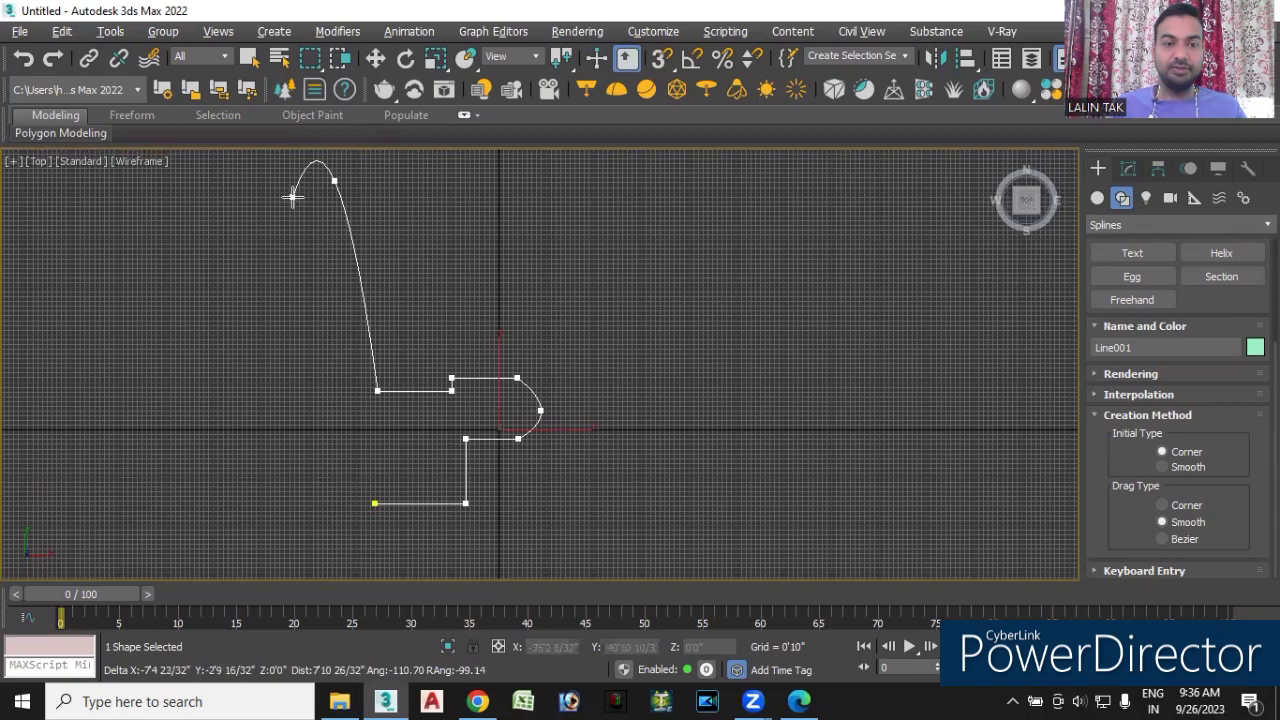
{"action": "left_click", "coordinate": [293, 181]}
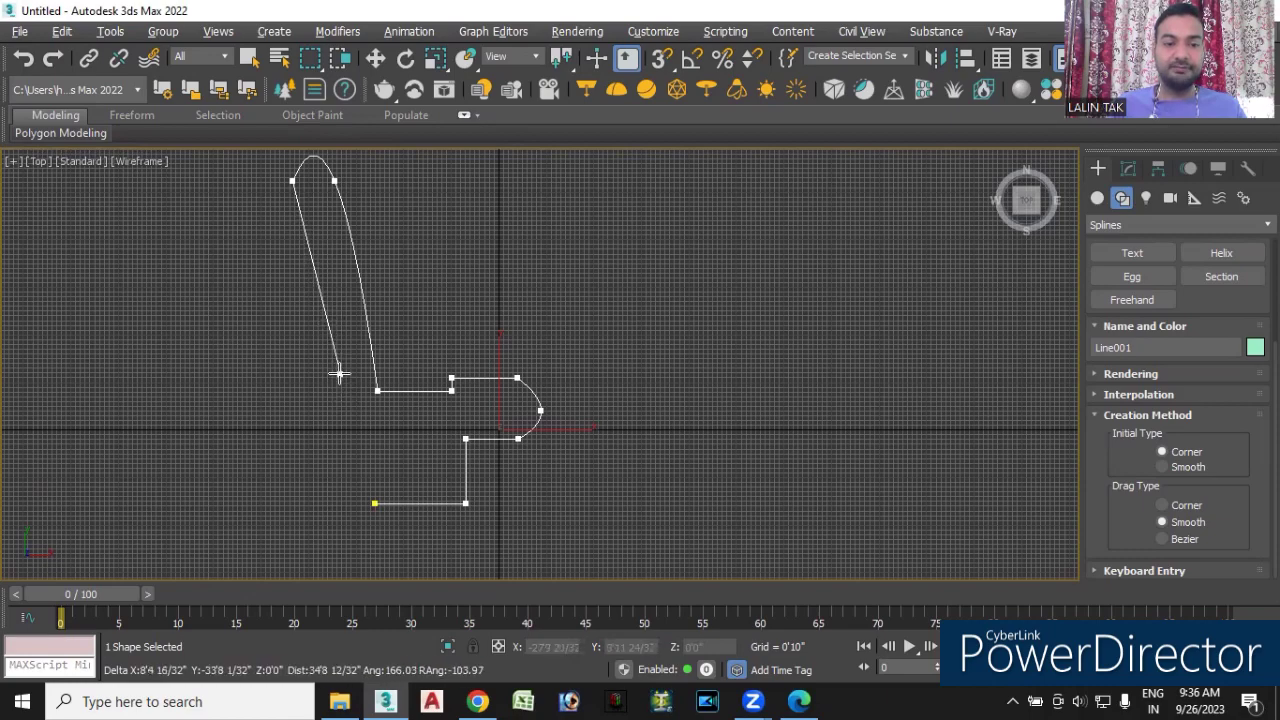
{"action": "left_click", "coordinate": [341, 376]}
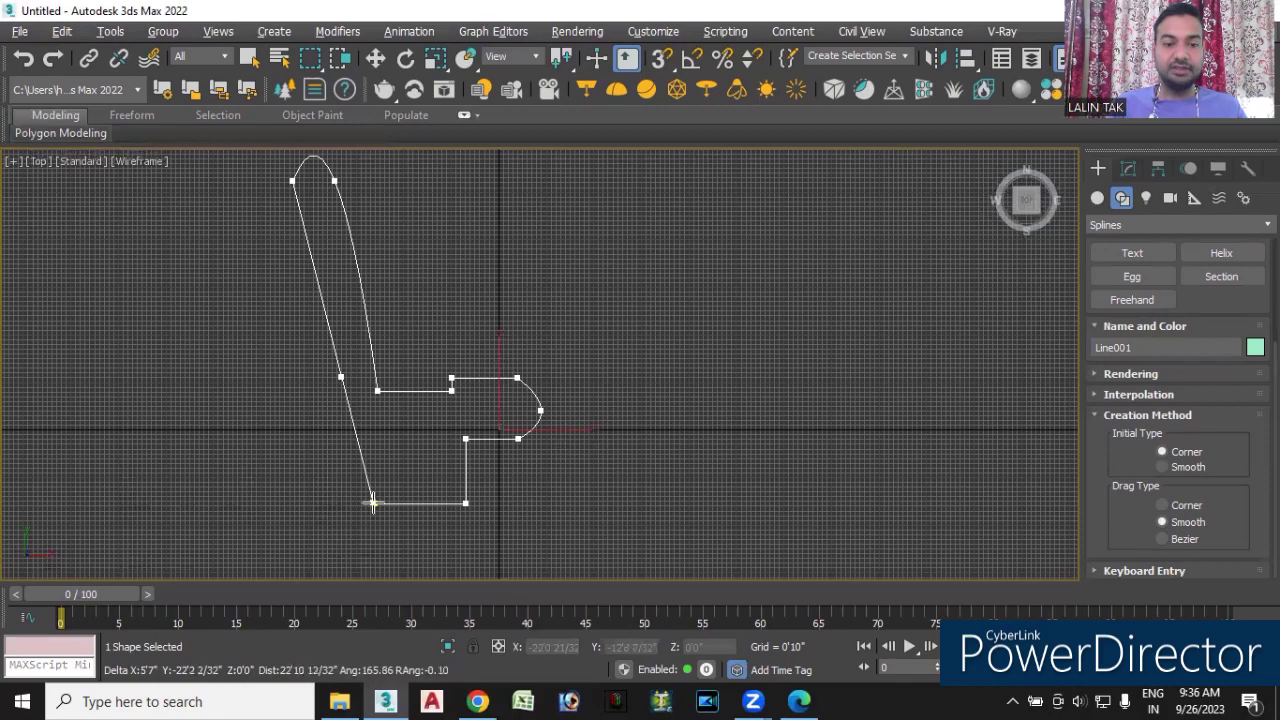
{"action": "left_click", "coordinate": [374, 503]}
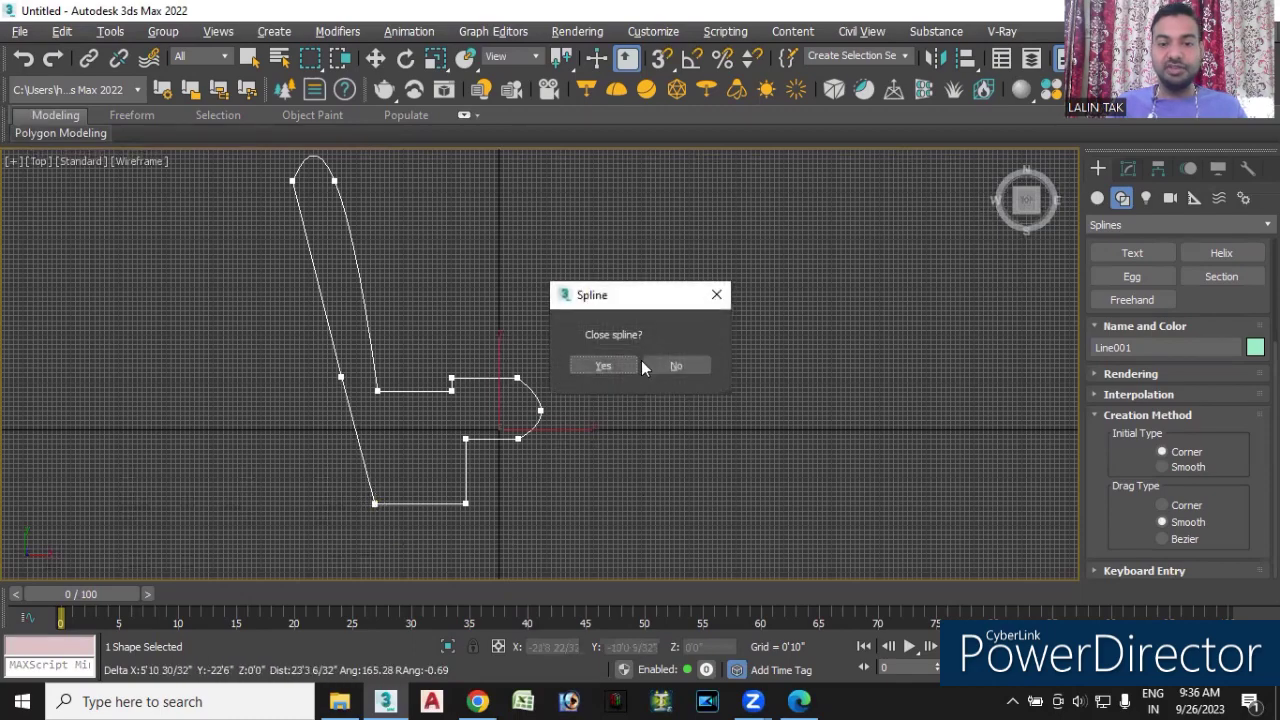
{"action": "left_click", "coordinate": [604, 366]}
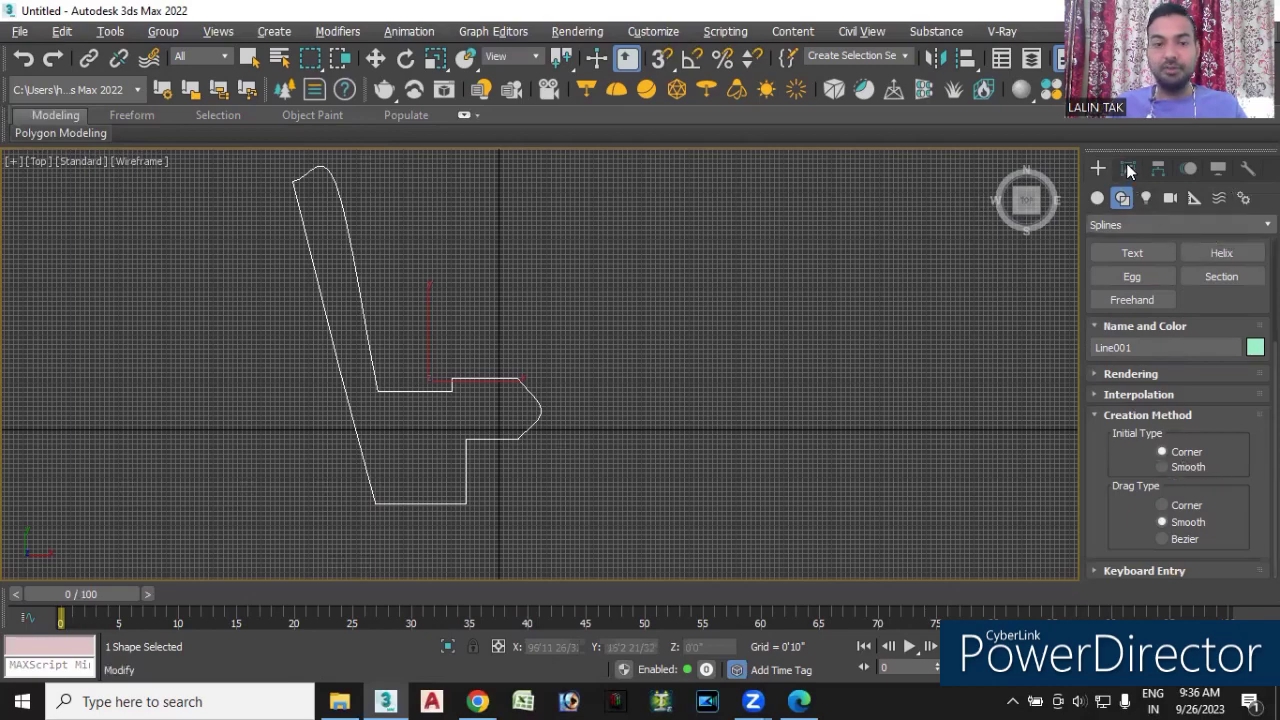
- Add an Extrude modifier to Line001 and raise Amount to about 21'10" in Perspective view
{"action": "left_click", "coordinate": [1128, 169]}
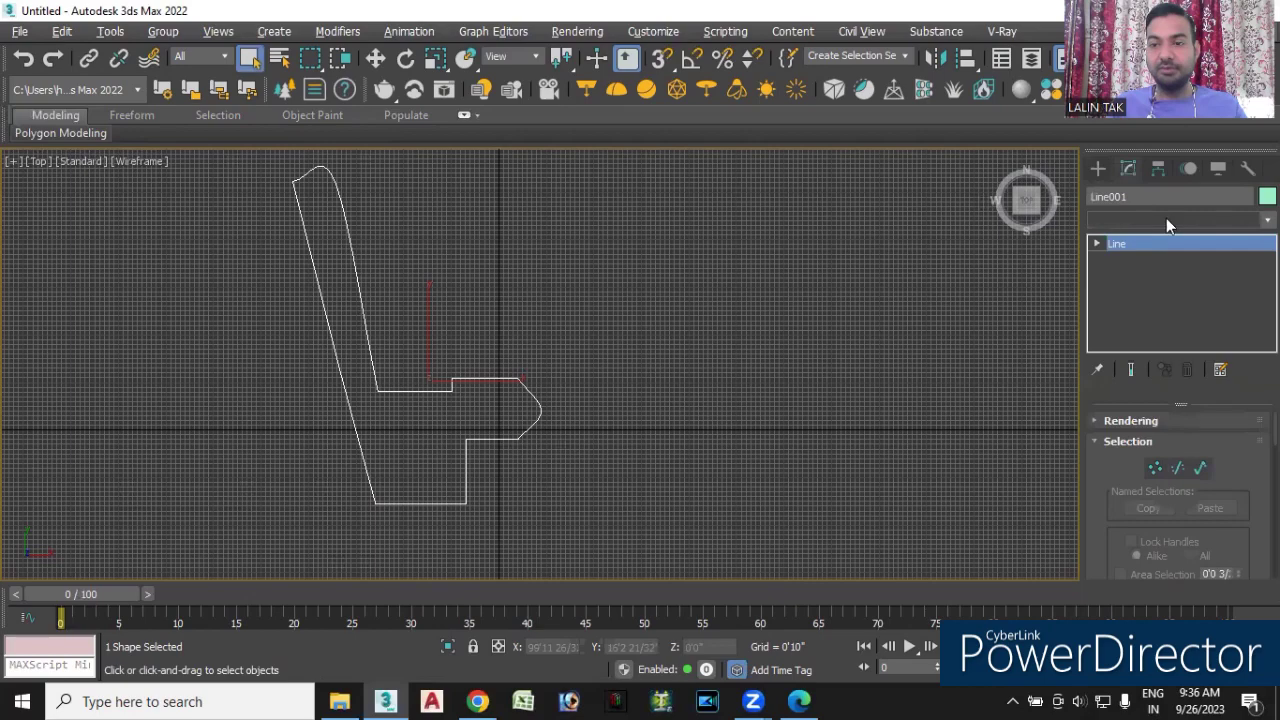
{"action": "left_click", "coordinate": [1166, 220]}
{"action": "type", "text": "ex"}
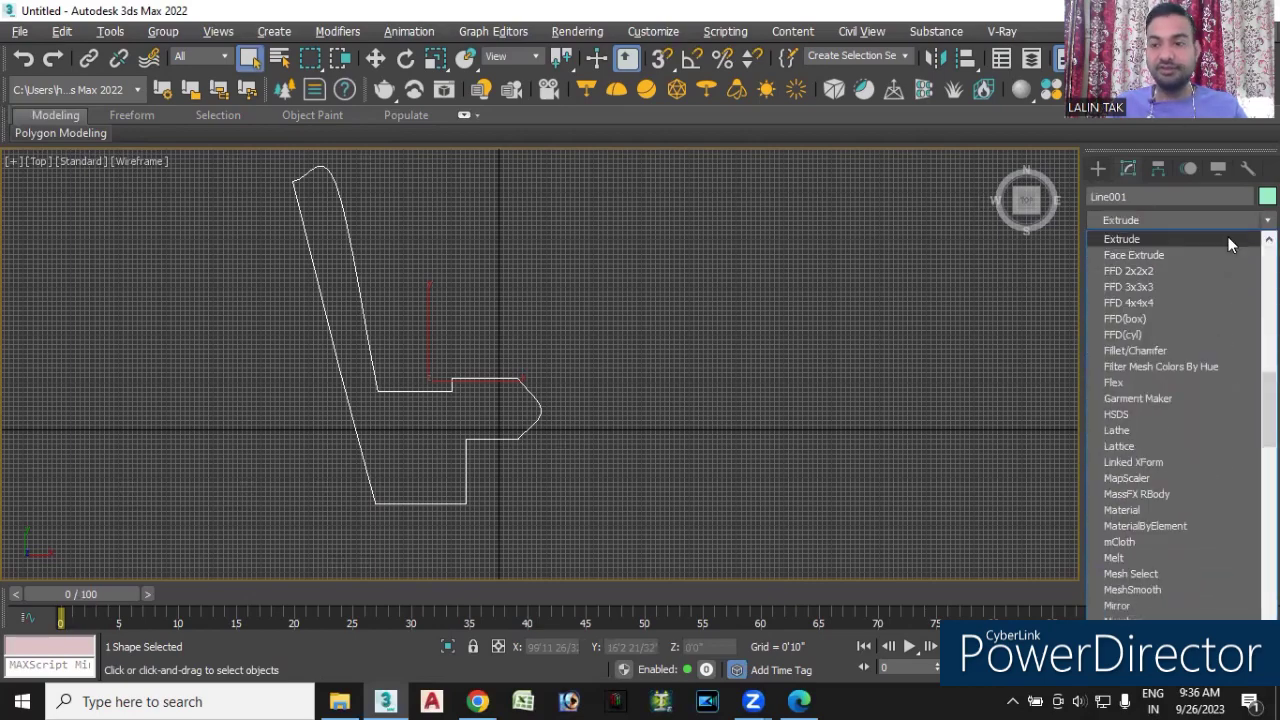
{"action": "left_click", "coordinate": [1119, 241]}
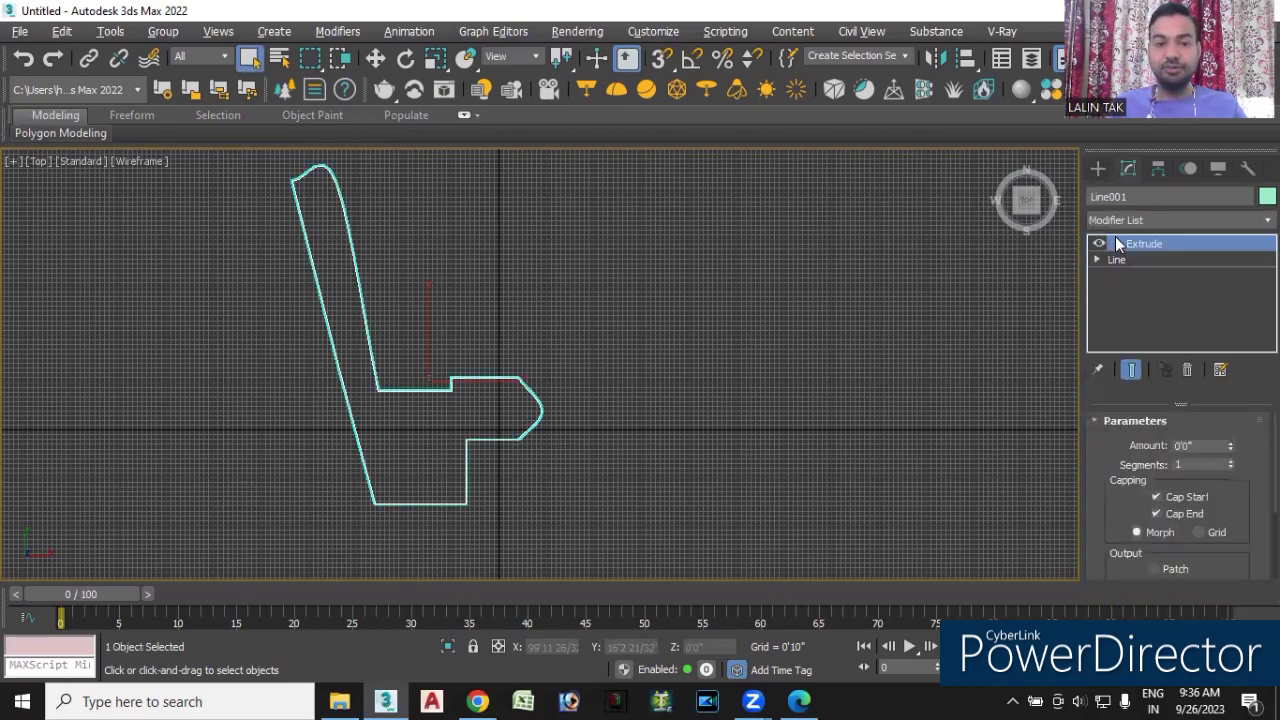
{"action": "key", "text": "p"}
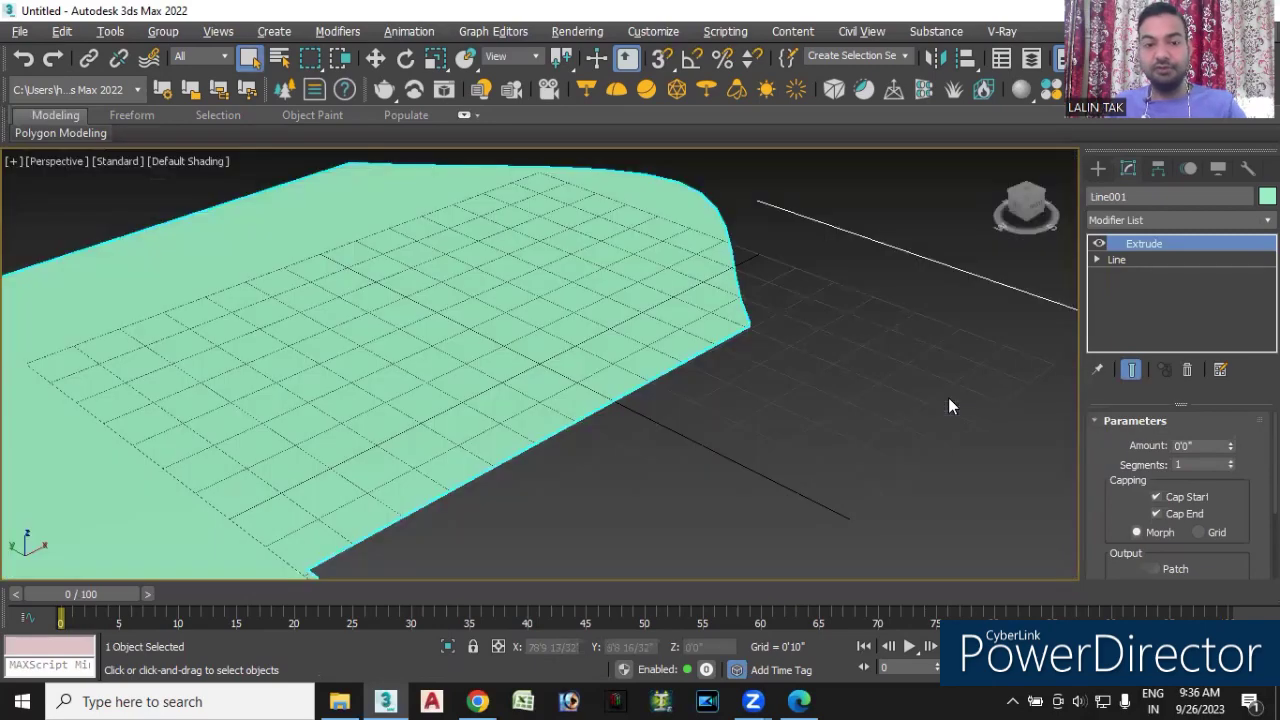
{"action": "scroll", "coordinate": [615, 280], "scroll_direction": "down", "scroll_amount": 3}
{"action": "scroll", "coordinate": [615, 283], "scroll_direction": "down", "scroll_amount": 2}
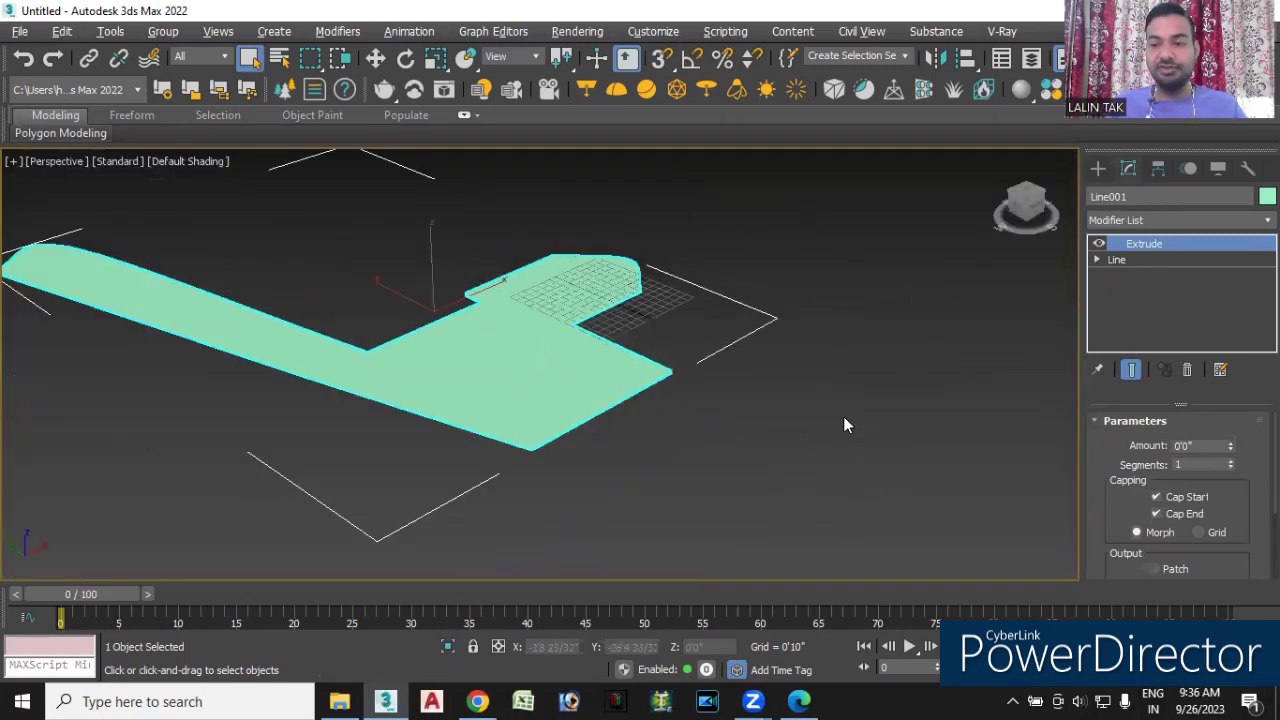
{"action": "left_click_drag", "start_coordinate": [1231, 444], "coordinate": [1213, 138]}
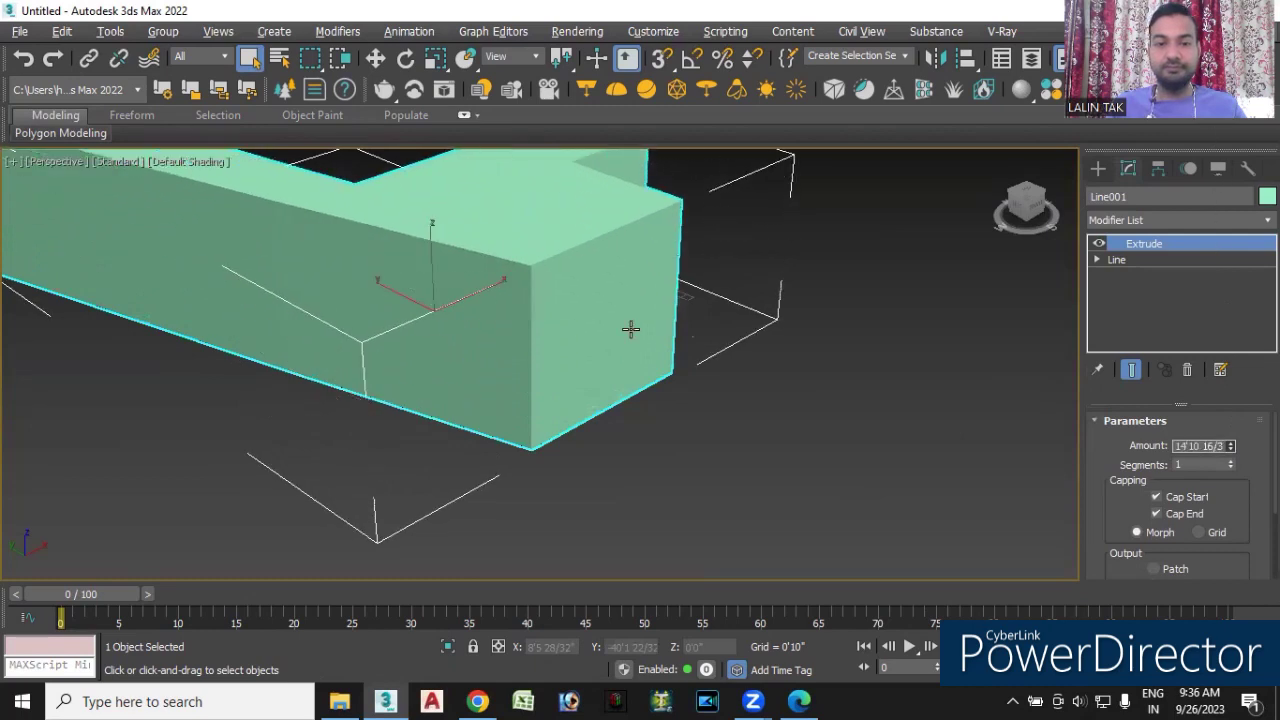
{"action": "key", "text": "z"}
{"action": "mouse_move", "coordinate": [1231, 447]}
{"action": "left_mouse_down"}
{"action": "mouse_move", "coordinate": [1226, 260]}
{"action": "mouse_move", "coordinate": [1229, 272]}
{"action": "left_mouse_up"}
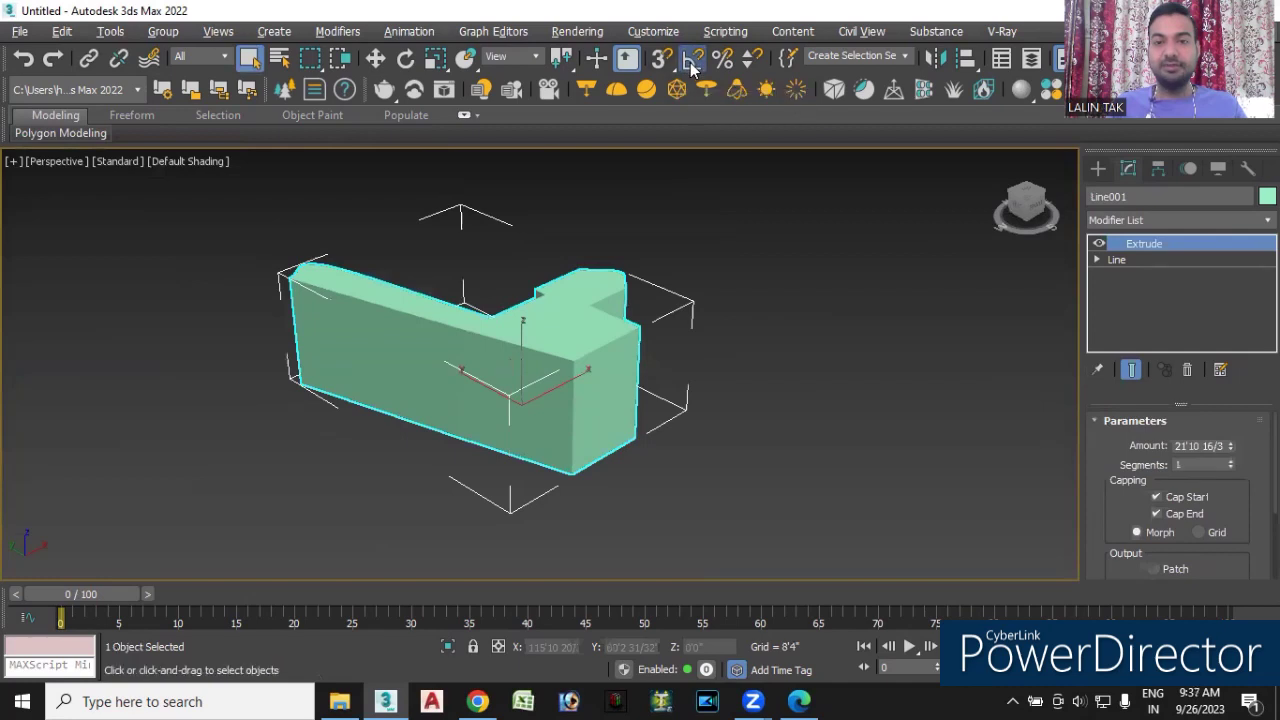
- Enable Angle Snap at 90 degrees and rotate the chair solid upright
{"action": "left_click", "coordinate": [690, 62]}
{"action": "right_click", "coordinate": [690, 62]}
{"action": "type", "text": "90.0"}
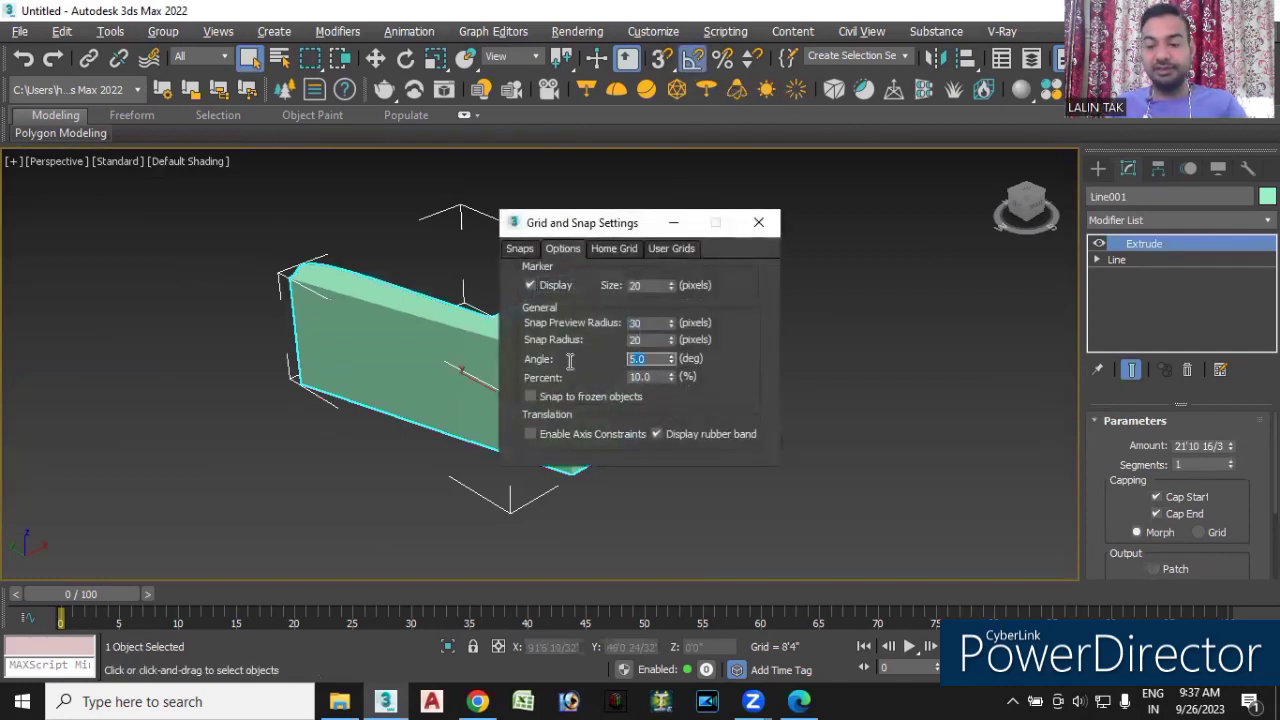
{"action": "left_click", "coordinate": [758, 222]}
{"action": "left_click", "coordinate": [406, 58]}
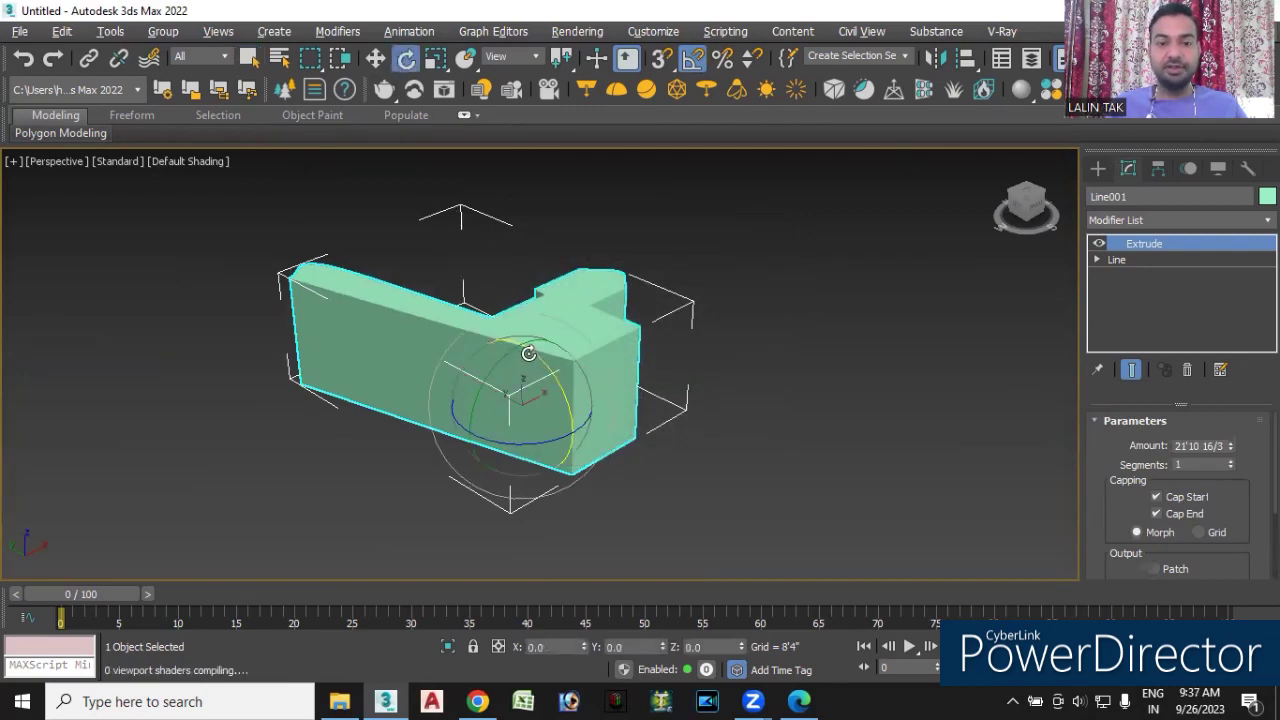
{"action": "left_click_drag", "start_coordinate": [520, 360], "coordinate": [535, 354]}
- Reselect the chair side and Shift-drag it with Move to pull out a clone
{"action": "left_click", "coordinate": [767, 406]}
{"action": "mouse_move", "coordinate": [772, 464]}
{"action": "middle_mouse_down", "text": "alt"}
{"action": "mouse_move", "coordinate": [743, 480]}
{"action": "mouse_move", "coordinate": [594, 466]}
{"action": "mouse_move", "coordinate": [612, 439]}
{"action": "middle_mouse_up", "text": "alt"}
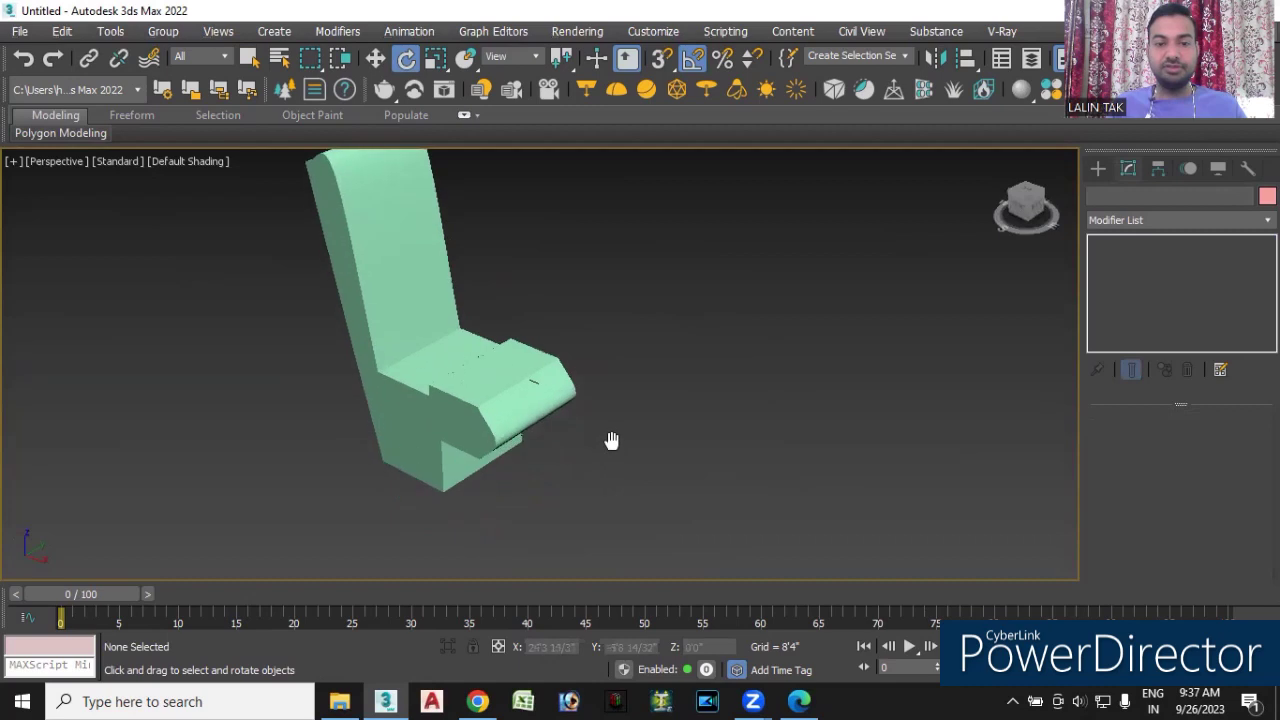
{"action": "left_click", "coordinate": [432, 372]}
{"action": "middle_click_drag", "start_coordinate": [432, 372], "coordinate": [540, 362], "text": "alt"}
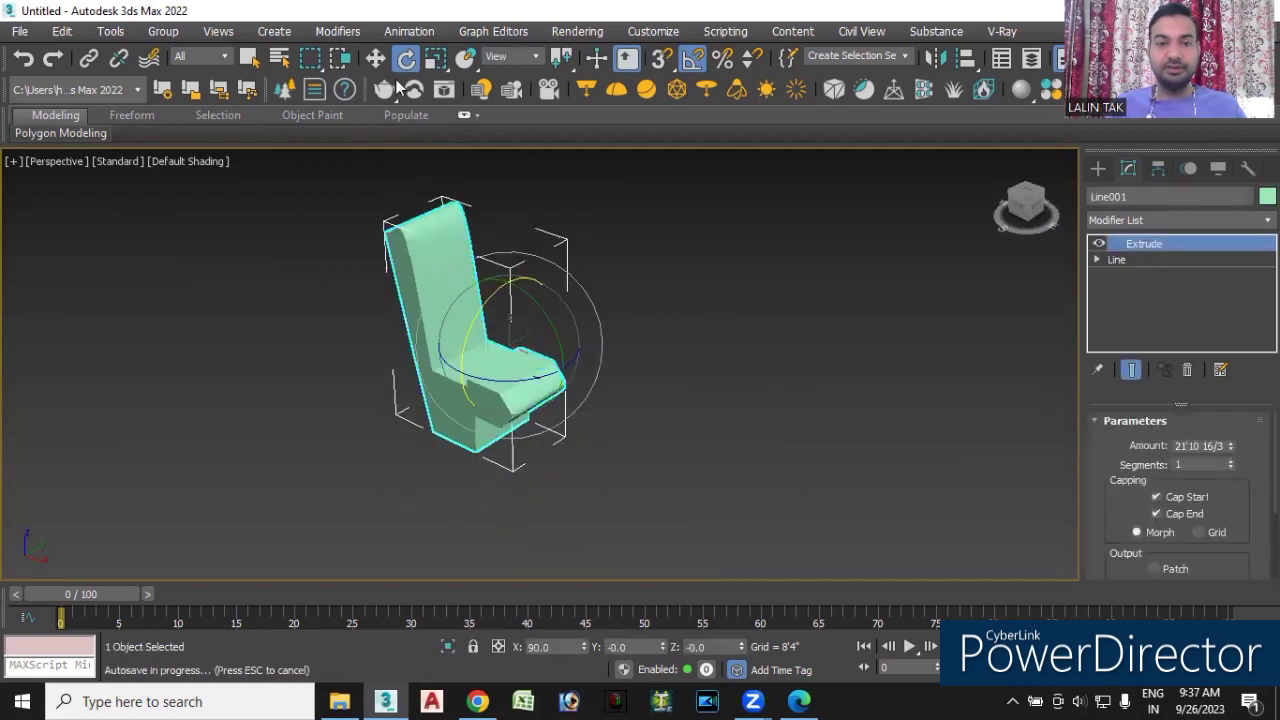
{"action": "key", "text": "w"}
{"action": "mouse_move", "coordinate": [606, 371]}
{"action": "left_mouse_down"}
{"action": "mouse_move", "coordinate": [428, 386]}
{"action": "mouse_move", "coordinate": [642, 260]}
{"action": "left_mouse_up"}
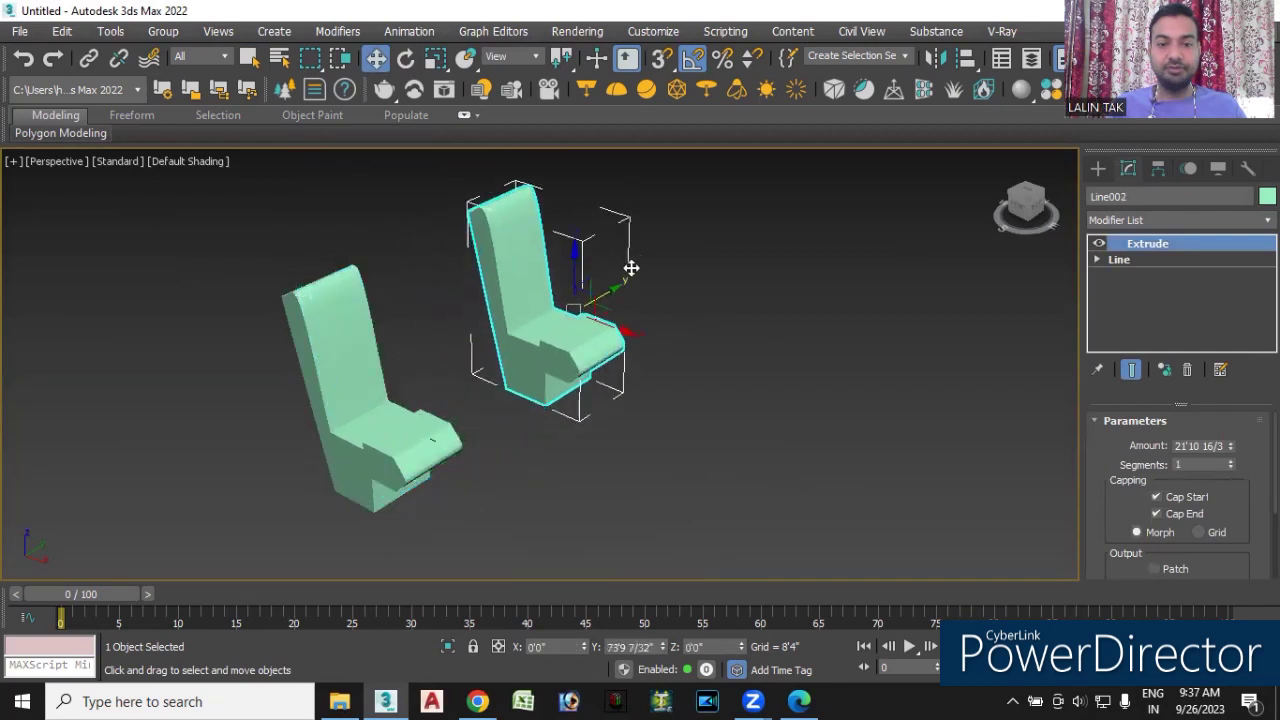
{"action": "left_click_drag", "start_coordinate": [642, 260], "coordinate": [620, 284], "text": "shift"}
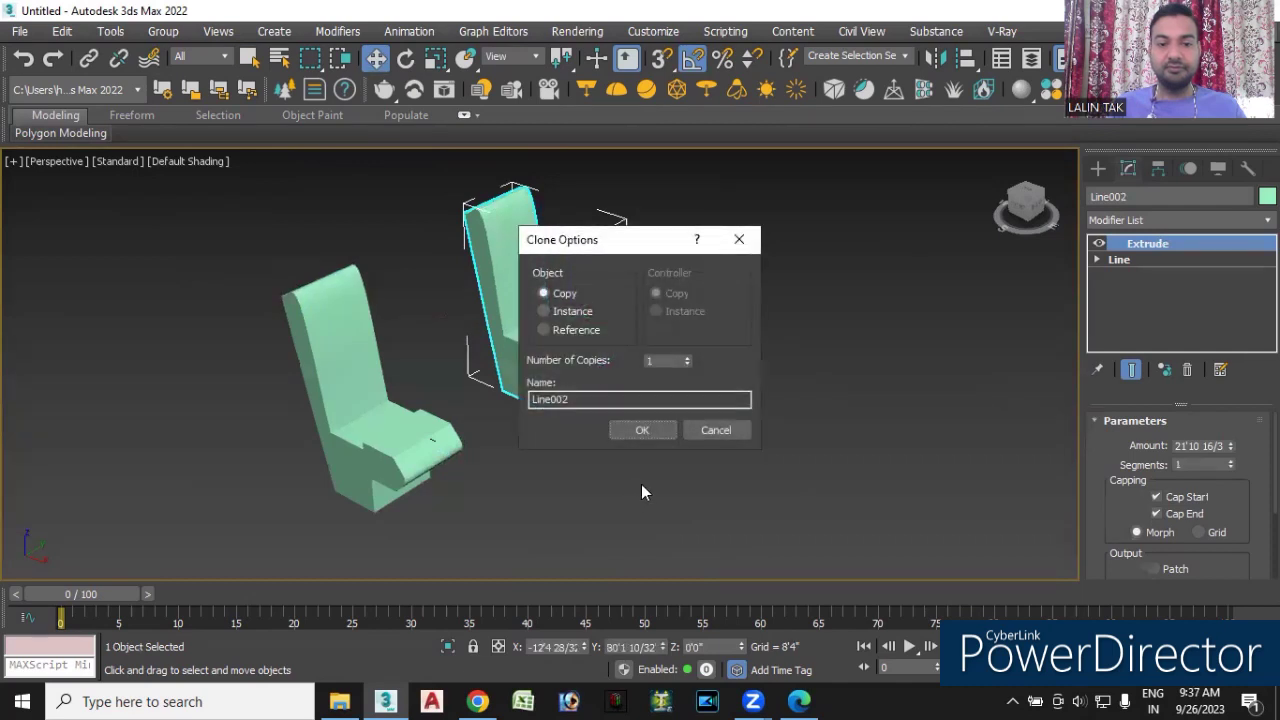
- Accept one Copy clone and change the original left chair side to grey
{"action": "left_click", "coordinate": [645, 430]}
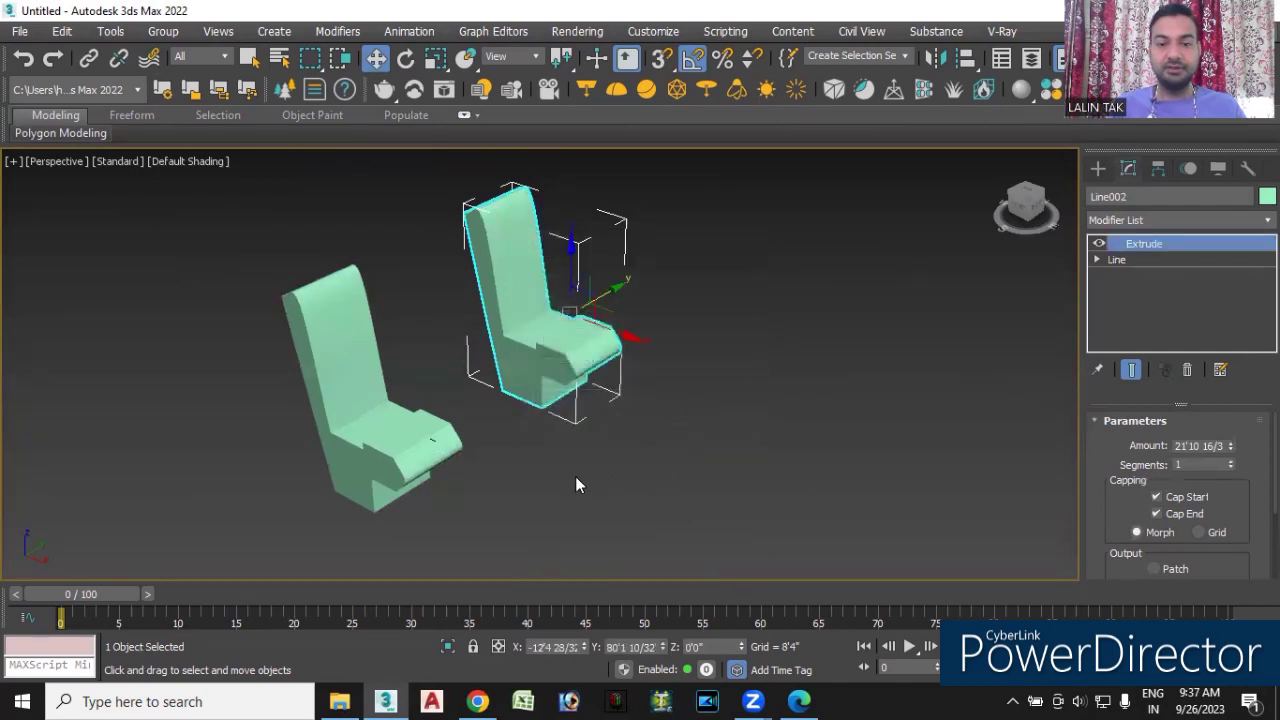
{"action": "left_click", "coordinate": [540, 466]}
{"action": "left_click", "coordinate": [400, 443]}
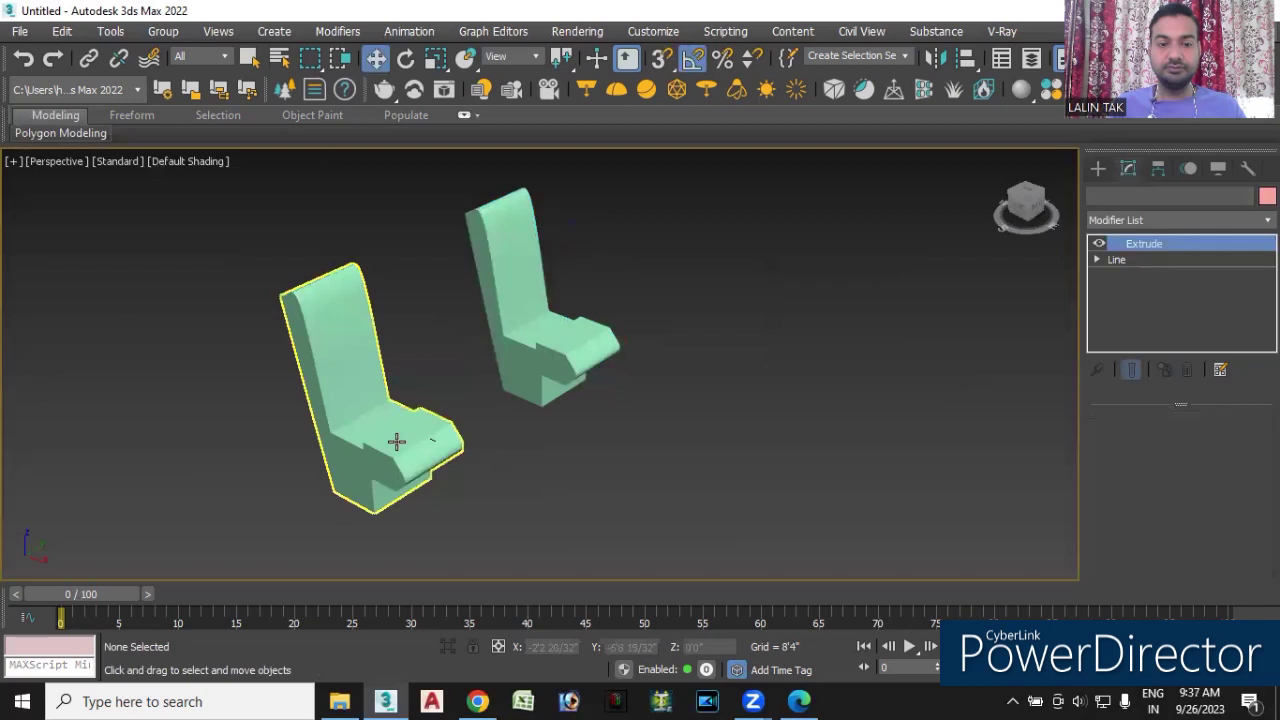
{"action": "left_click", "coordinate": [1267, 196]}
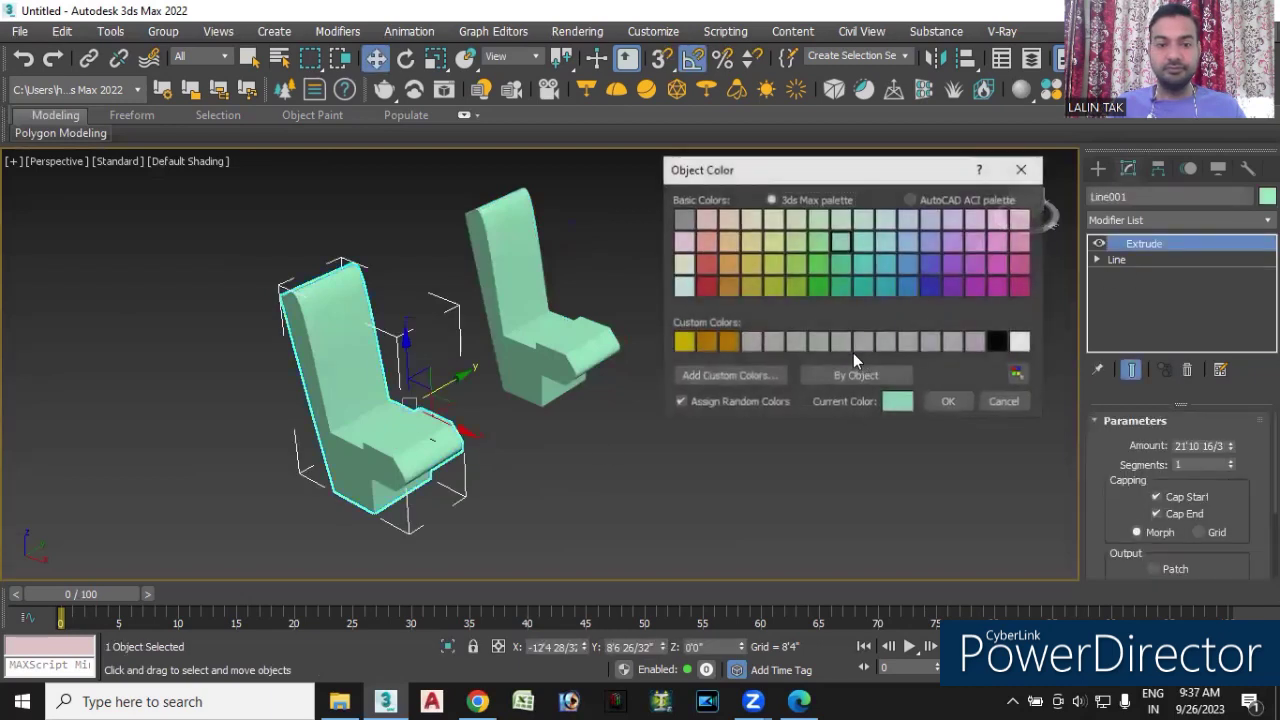
{"action": "left_click", "coordinate": [686, 219]}
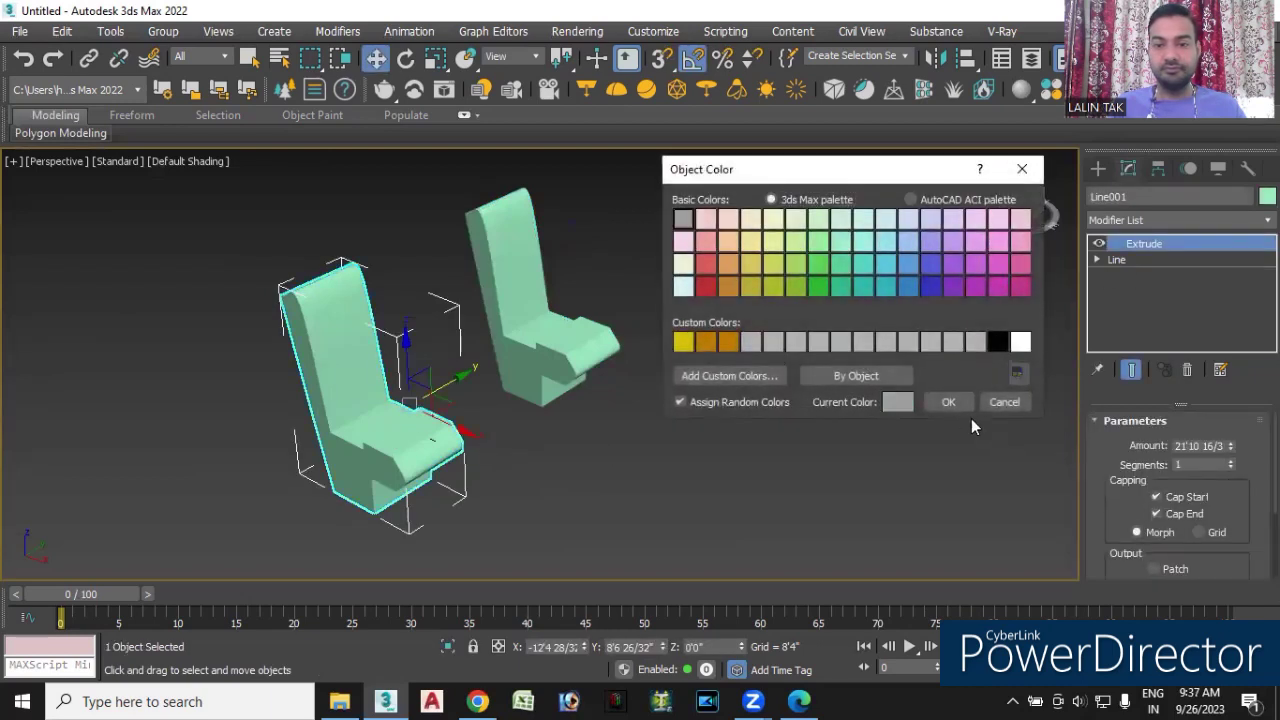
{"action": "left_click", "coordinate": [948, 401]}
{"action": "left_click", "coordinate": [600, 383]}
- Change the Line002 copy to grey too, then orbit to view both sides
{"action": "left_click", "coordinate": [585, 350]}
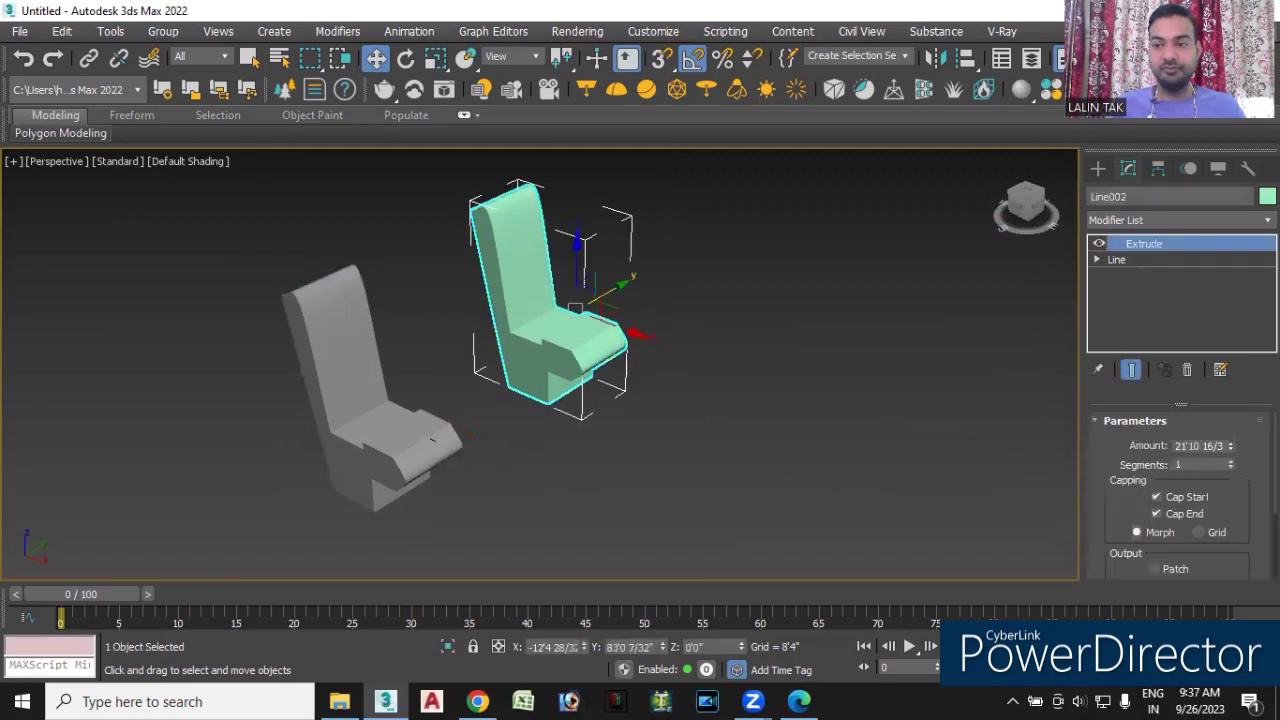
{"action": "left_click", "coordinate": [1267, 196]}
{"action": "left_click", "coordinate": [725, 289]}
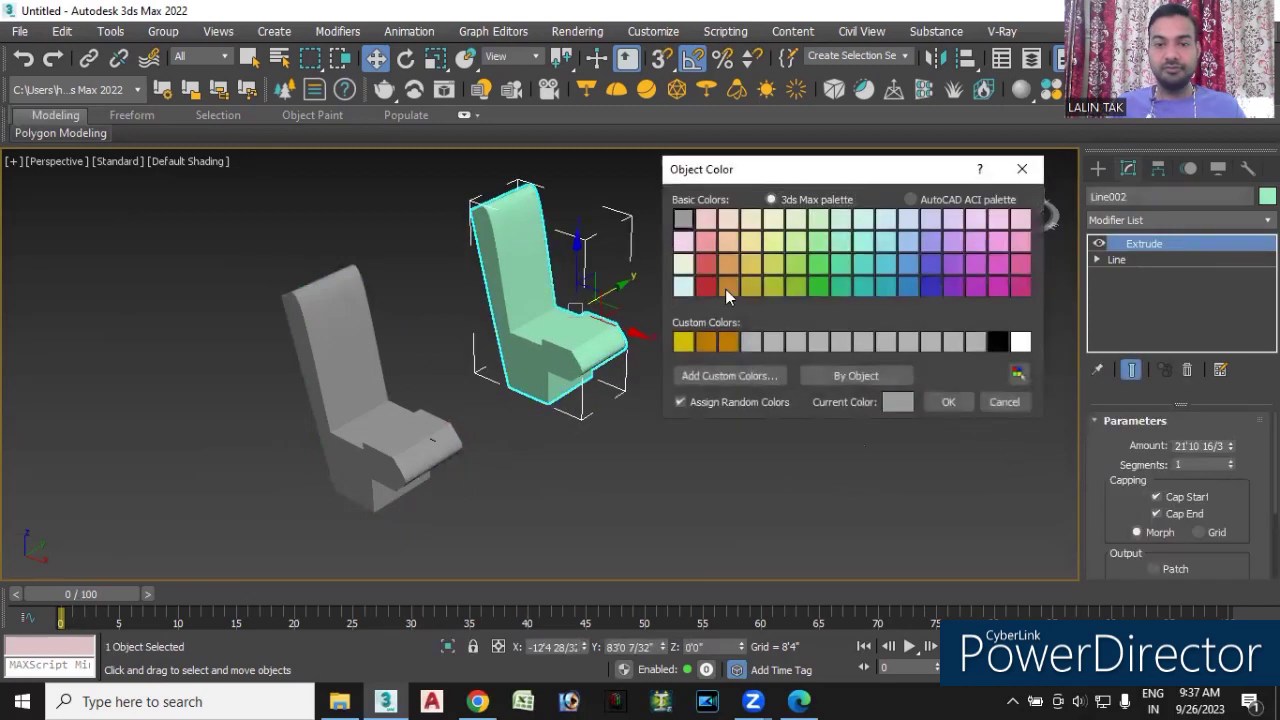
{"action": "left_click", "coordinate": [948, 401]}
{"action": "left_click", "coordinate": [753, 493]}
{"action": "mouse_move", "coordinate": [613, 530]}
{"action": "middle_mouse_down", "text": "alt"}
{"action": "mouse_move", "coordinate": [677, 537]}
{"action": "mouse_move", "coordinate": [594, 493]}
{"action": "mouse_move", "coordinate": [611, 517]}
{"action": "middle_mouse_up", "text": "alt"}
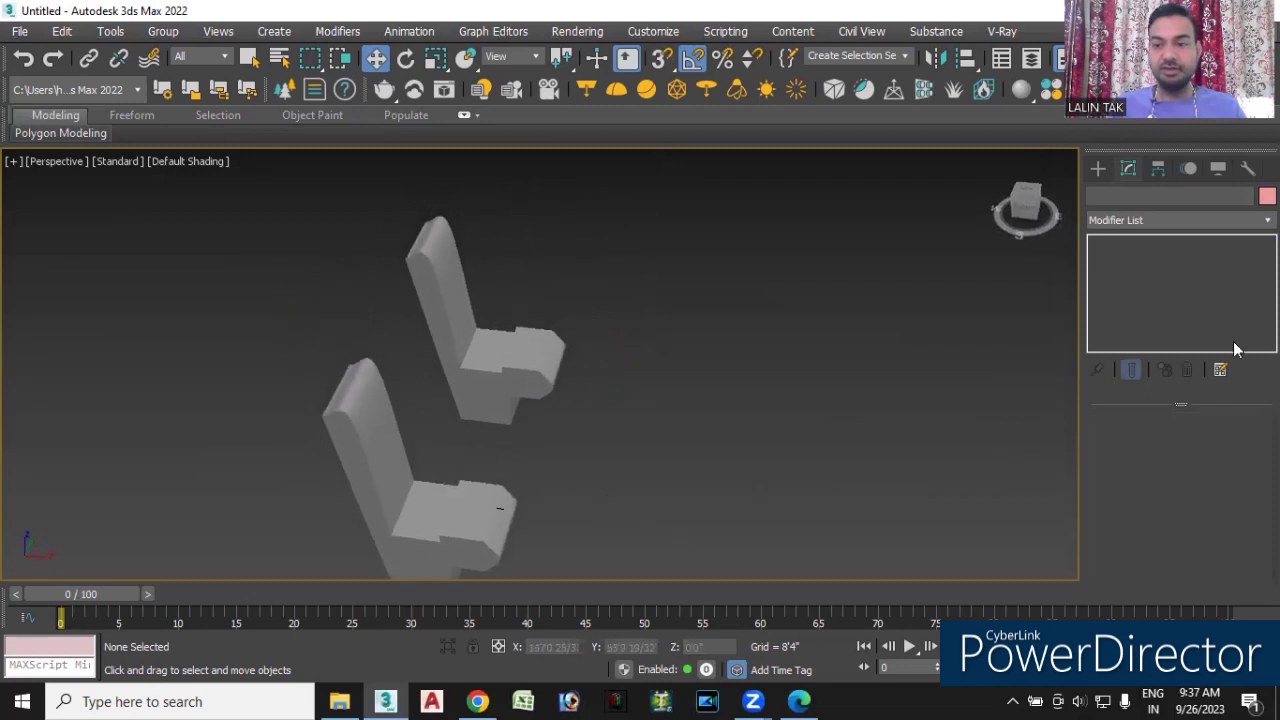
- Draw a long thin Box001 slat along the seat edge, spanning both chair sides
{"action": "left_click", "coordinate": [1097, 168]}
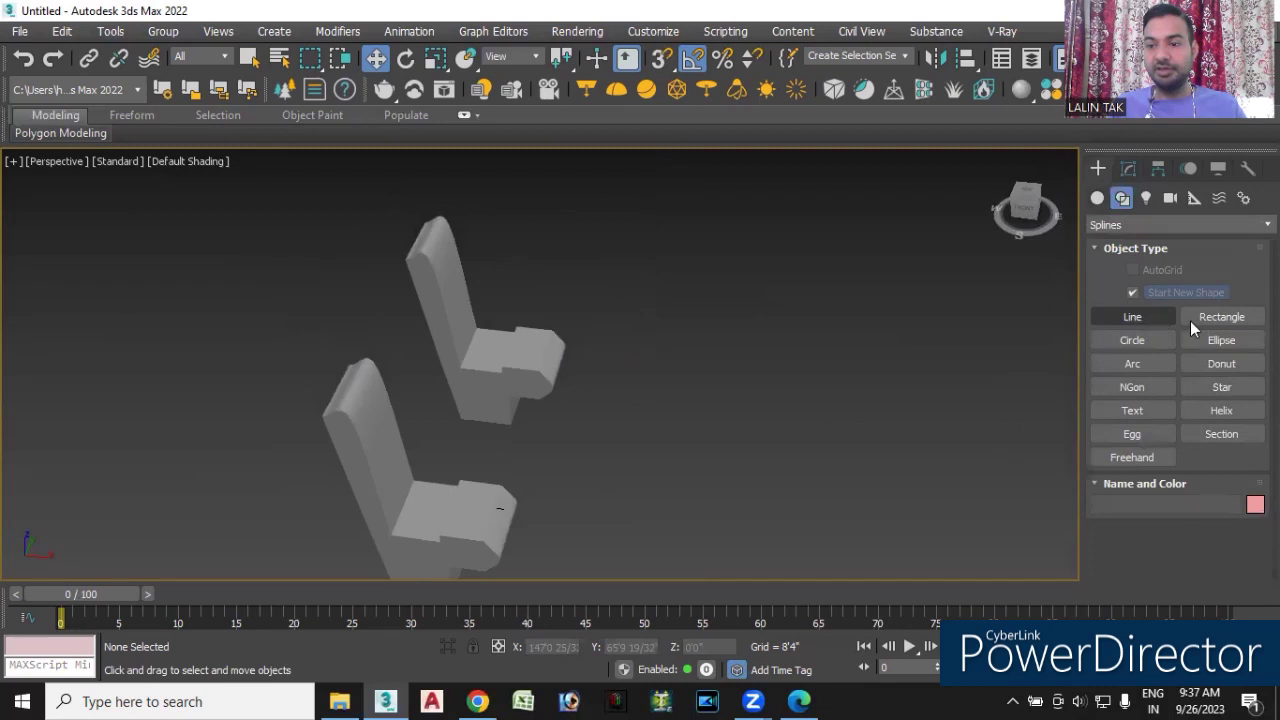
{"action": "left_click", "coordinate": [1098, 223]}
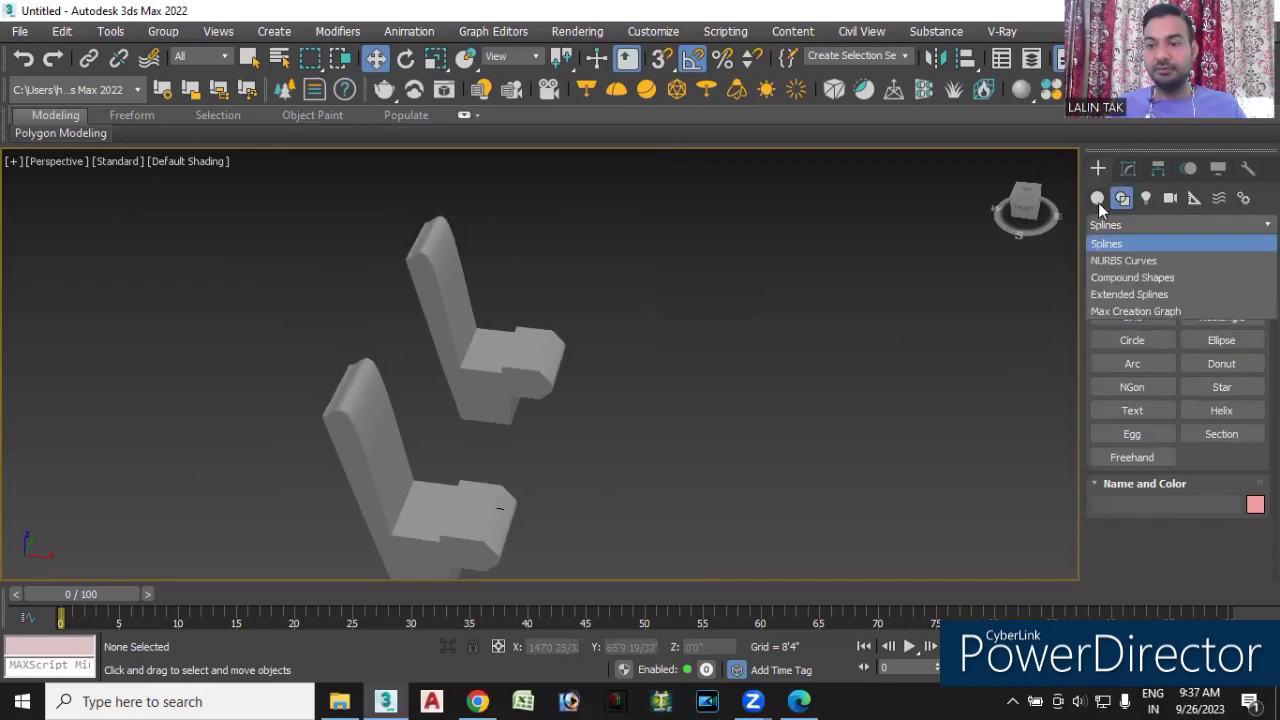
{"action": "left_click", "coordinate": [1097, 198]}
{"action": "left_click", "coordinate": [1131, 293]}
{"action": "mouse_move", "coordinate": [408, 457]}
{"action": "middle_mouse_down", "text": "alt"}
{"action": "mouse_move", "coordinate": [447, 478]}
{"action": "mouse_move", "coordinate": [457, 337]}
{"action": "middle_mouse_up", "text": "alt"}
{"action": "scroll", "coordinate": [457, 335], "scroll_direction": "up", "scroll_amount": 5}
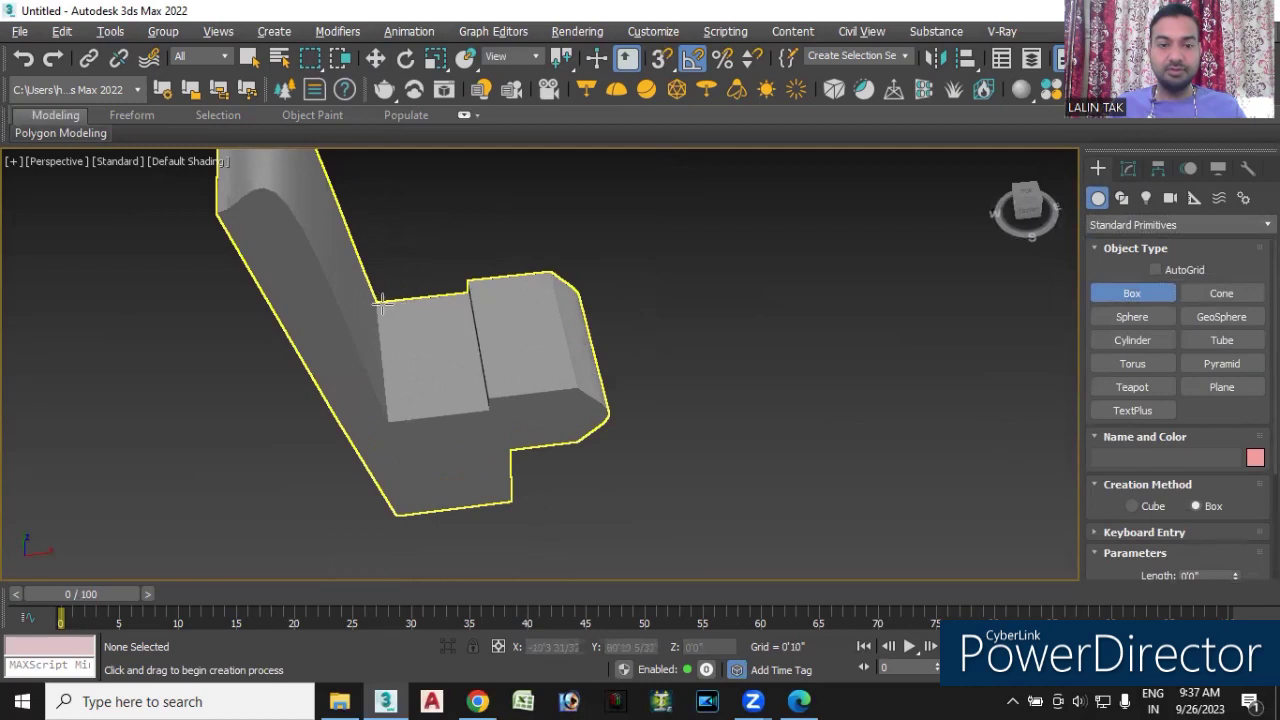
{"action": "left_click_drag", "start_coordinate": [378, 303], "coordinate": [413, 485]}
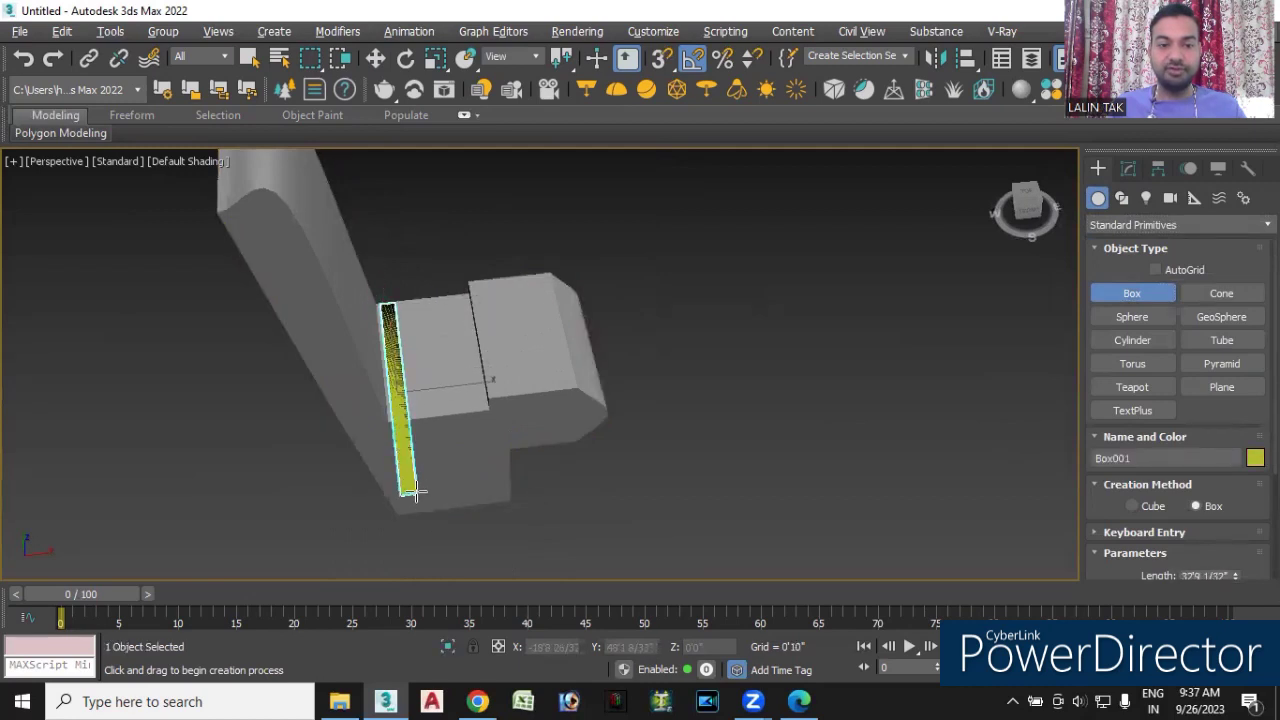
{"action": "scroll", "coordinate": [413, 487], "scroll_direction": "down", "scroll_amount": 5}
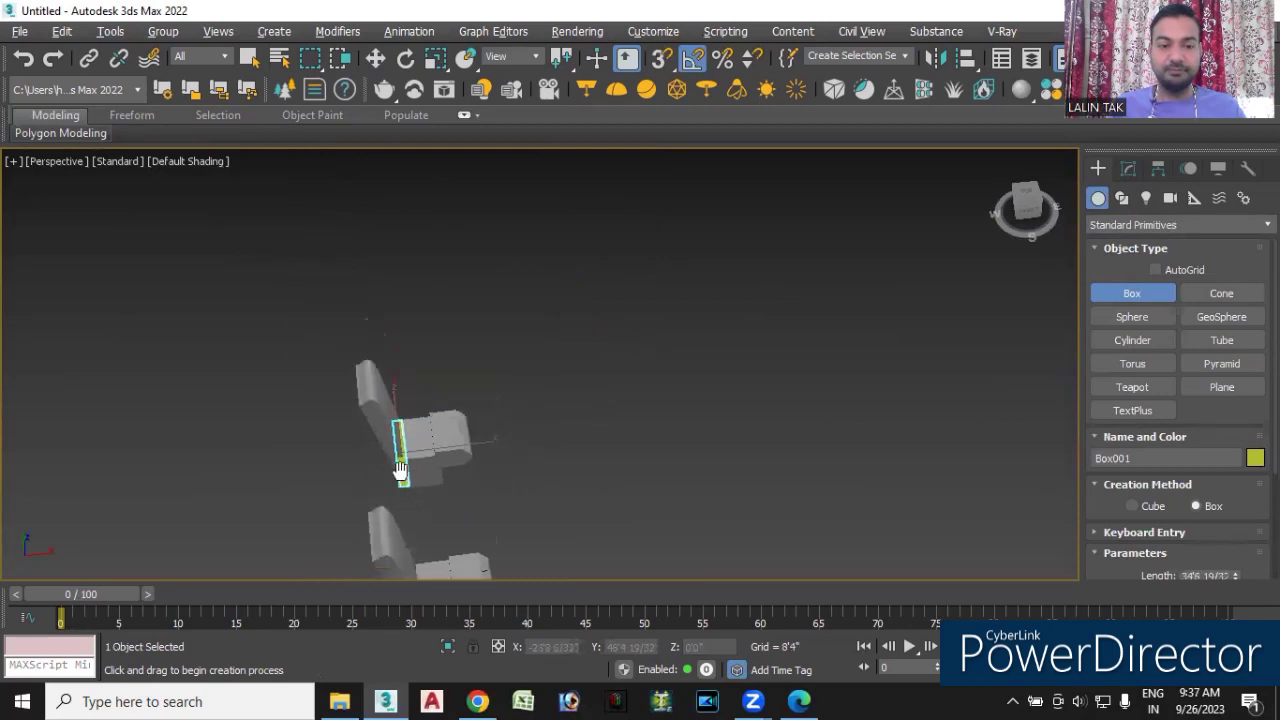
{"action": "middle_click_drag", "start_coordinate": [413, 490], "coordinate": [455, 455], "text": "alt"}
{"action": "scroll", "coordinate": [455, 455], "scroll_direction": "up", "scroll_amount": 3}
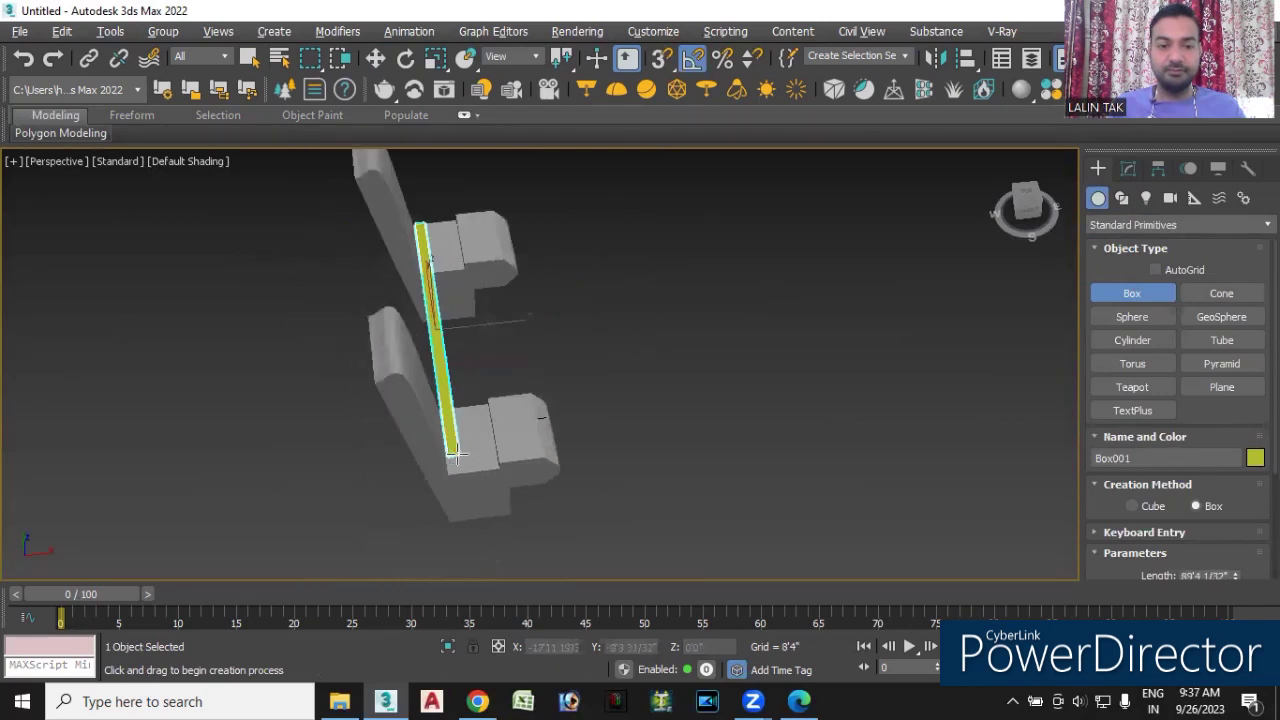
{"action": "scroll", "coordinate": [455, 455], "scroll_direction": "up", "scroll_amount": 3}
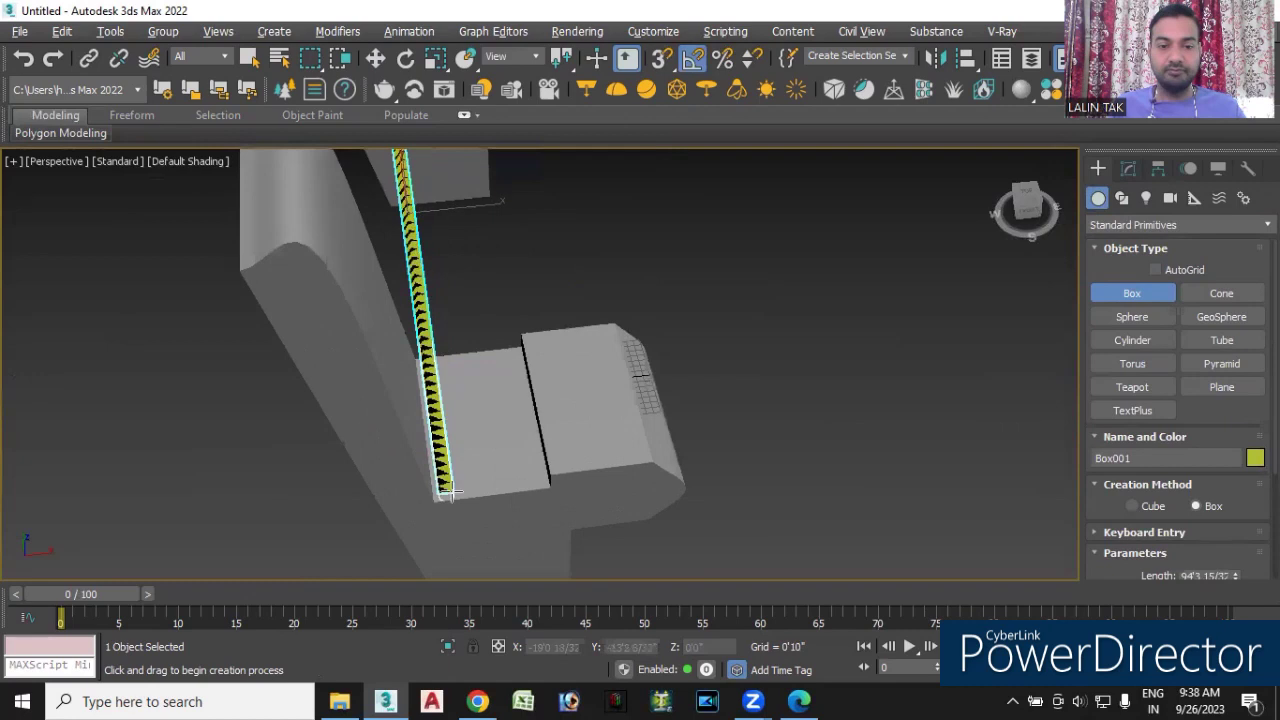
{"action": "left_click_drag", "start_coordinate": [457, 493], "coordinate": [463, 494]}
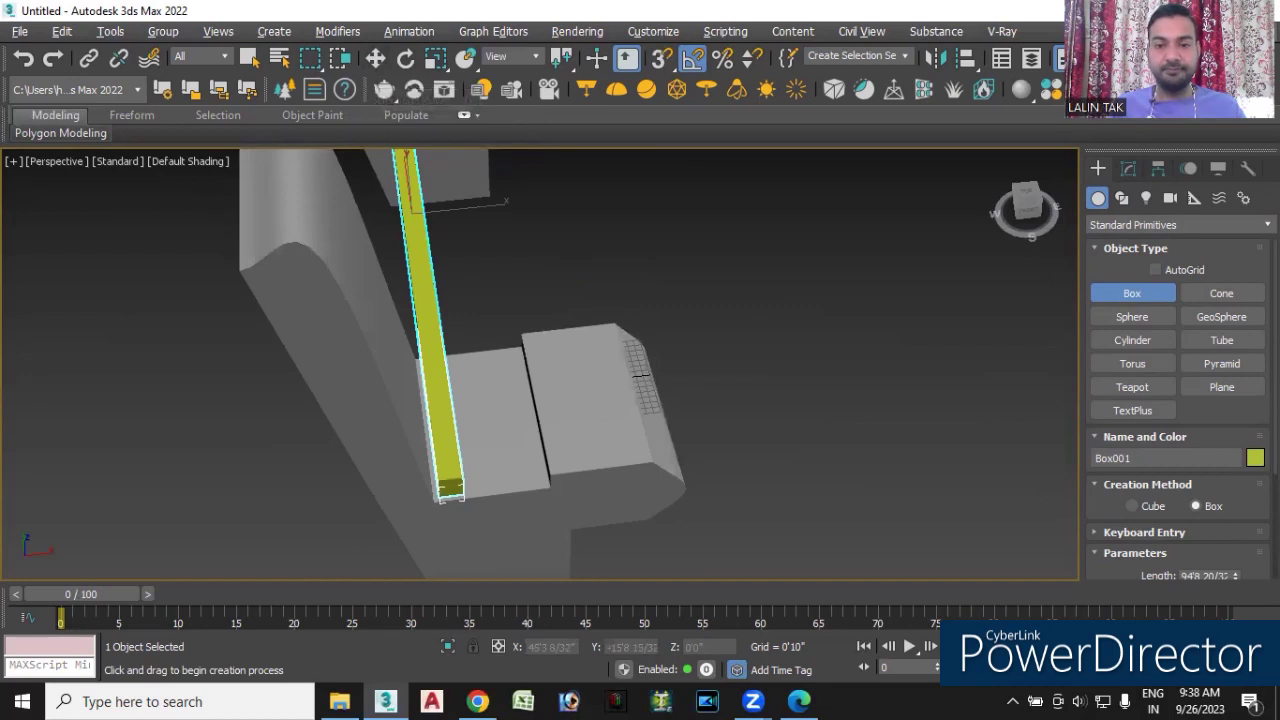
- Make the Box001 slat black
{"action": "left_click", "coordinate": [1255, 457]}
{"action": "left_click", "coordinate": [992, 340]}
{"action": "left_click", "coordinate": [944, 398]}
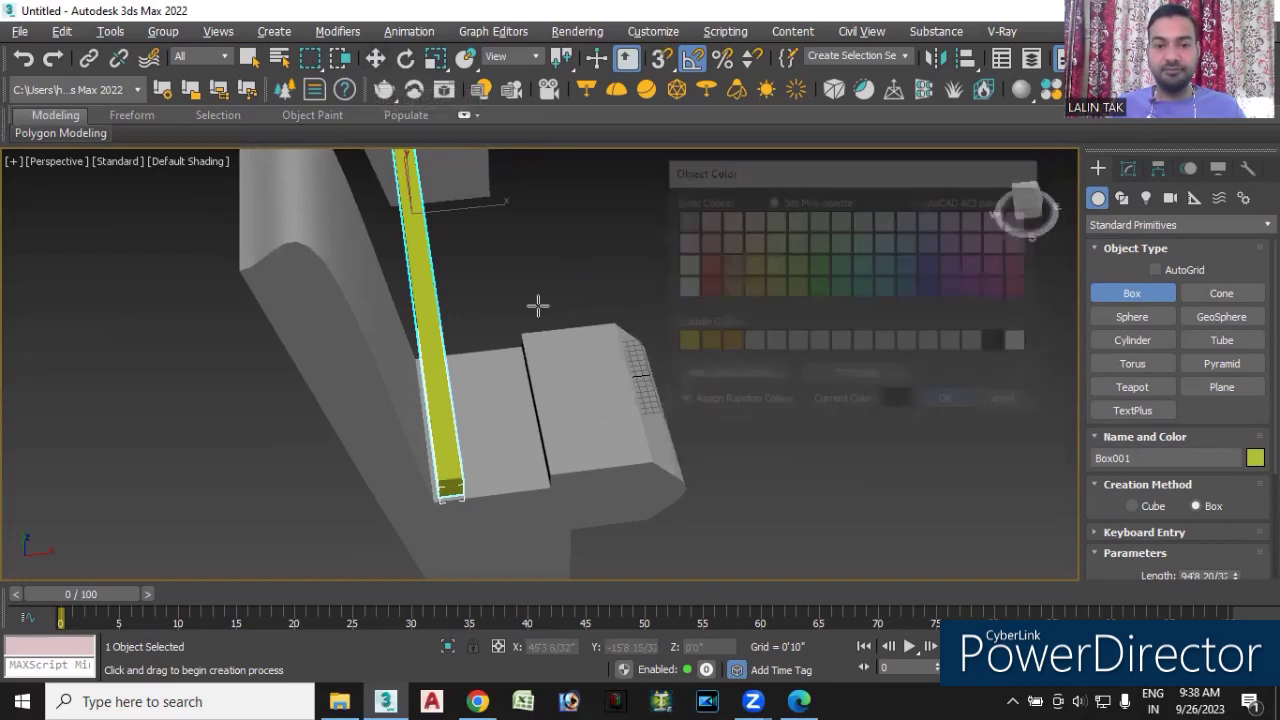
{"action": "left_click", "coordinate": [375, 58]}
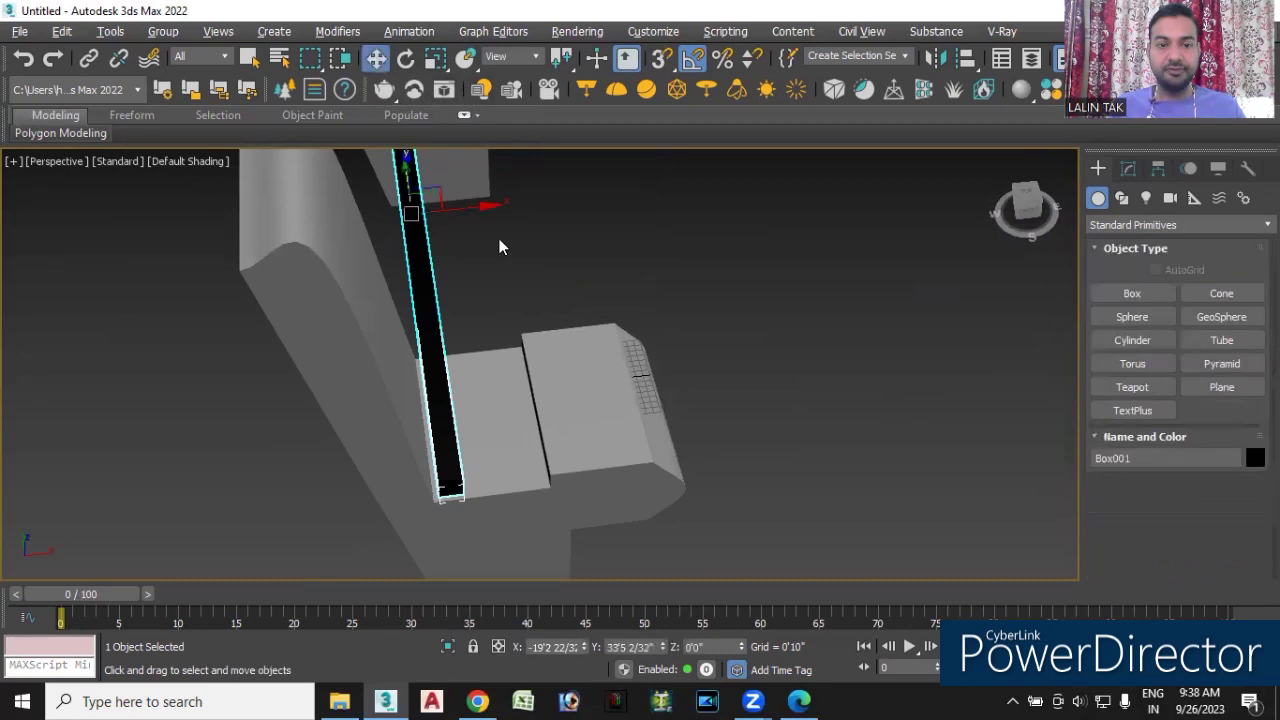
{"action": "left_click_drag", "start_coordinate": [481, 207], "coordinate": [514, 204], "text": "shift"}
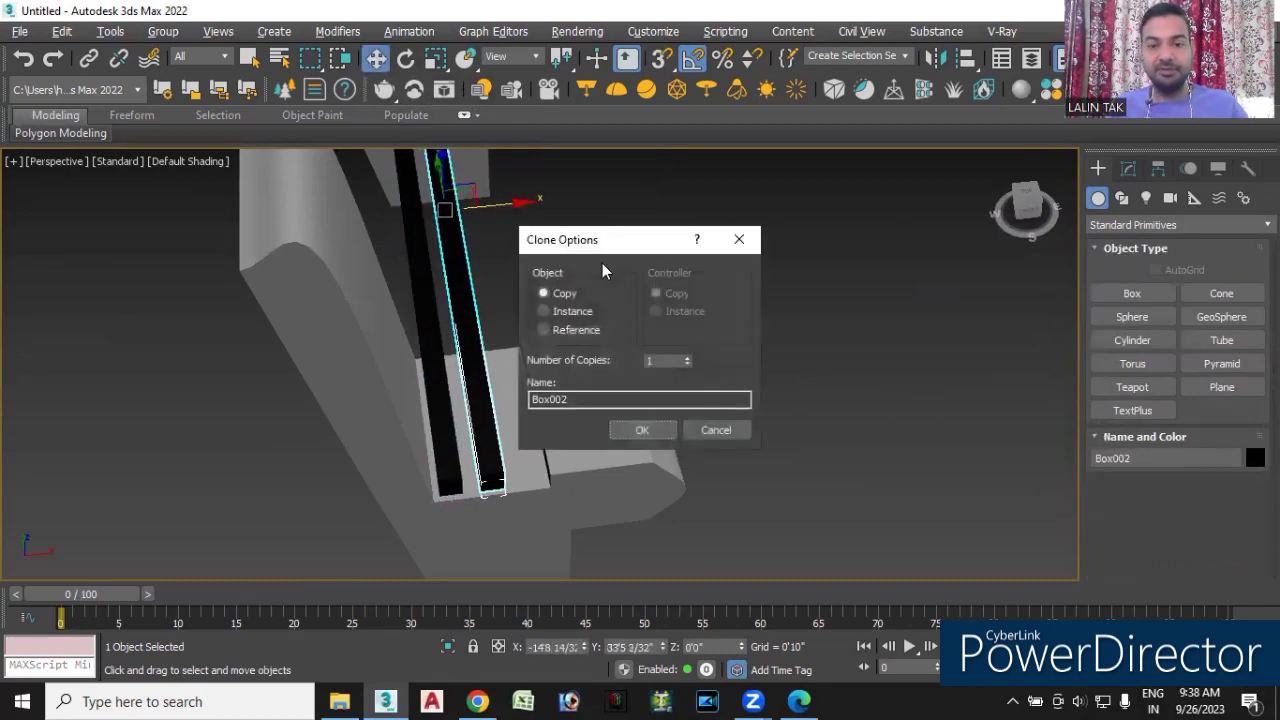
{"action": "left_click", "coordinate": [740, 240]}
{"action": "left_click", "coordinate": [1030, 332]}
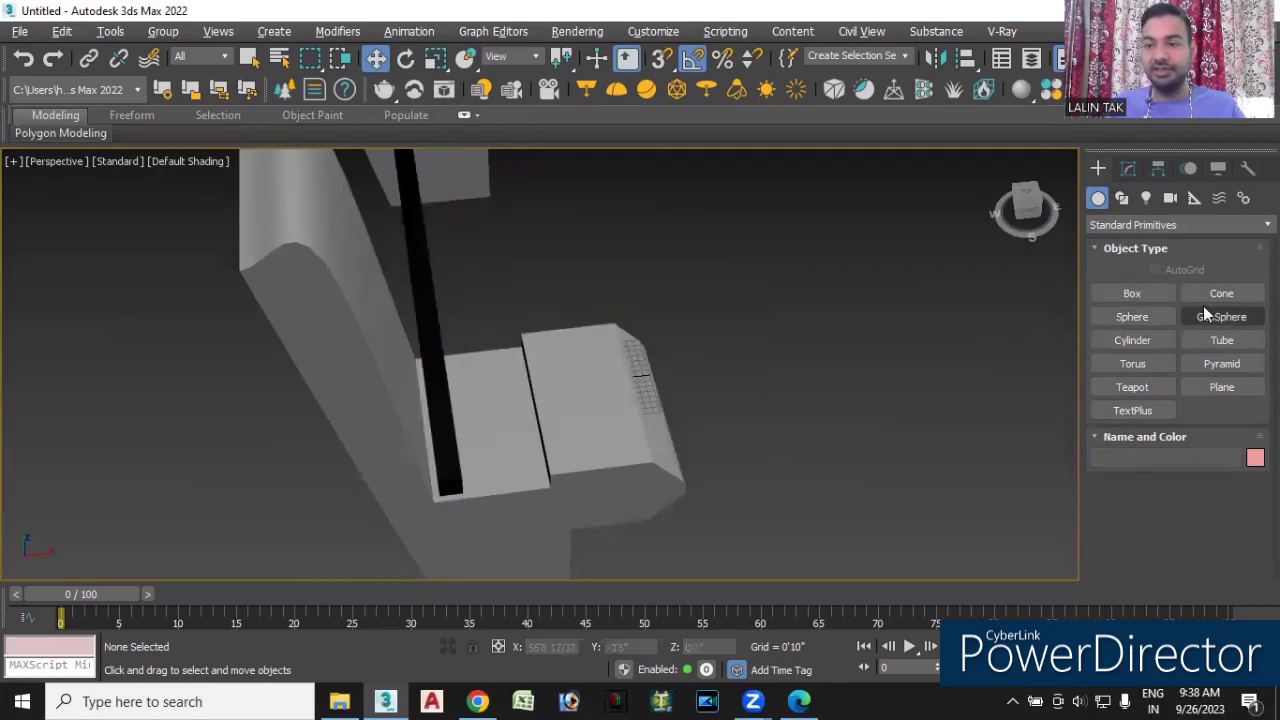
- Draw a small sphere on the slat and change its object colour
{"action": "left_click", "coordinate": [1132, 316]}
{"action": "scroll", "coordinate": [446, 458], "scroll_direction": "up", "scroll_amount": 3}
{"action": "left_click_drag", "start_coordinate": [446, 458], "coordinate": [461, 467]}
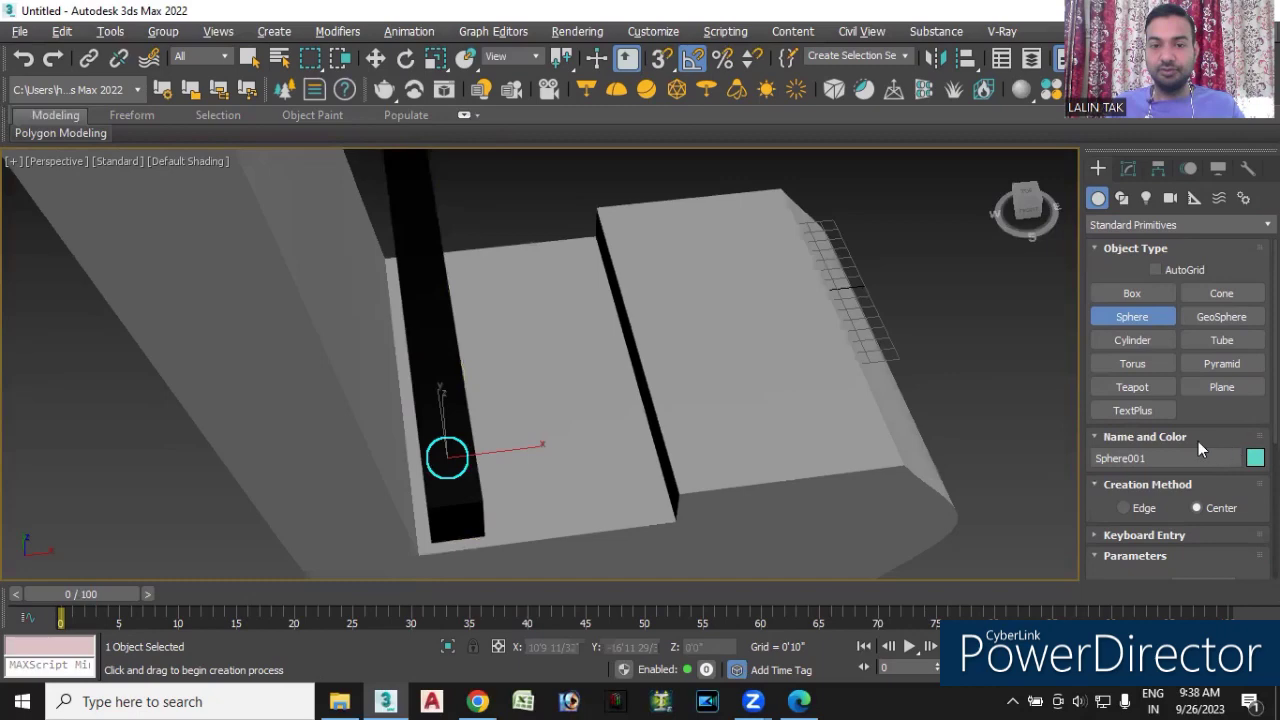
{"action": "left_click", "coordinate": [1255, 457]}
{"action": "left_click", "coordinate": [1019, 342]}
{"action": "left_click", "coordinate": [948, 401]}
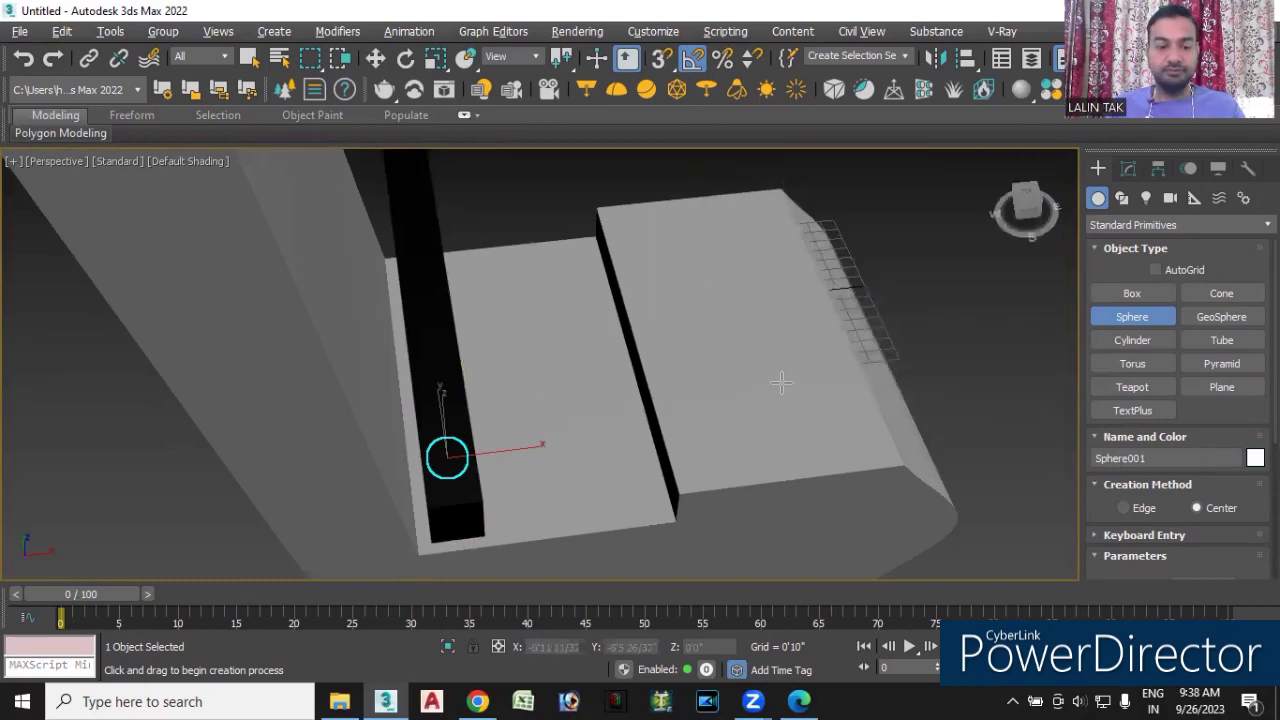
{"action": "key", "text": "w"}
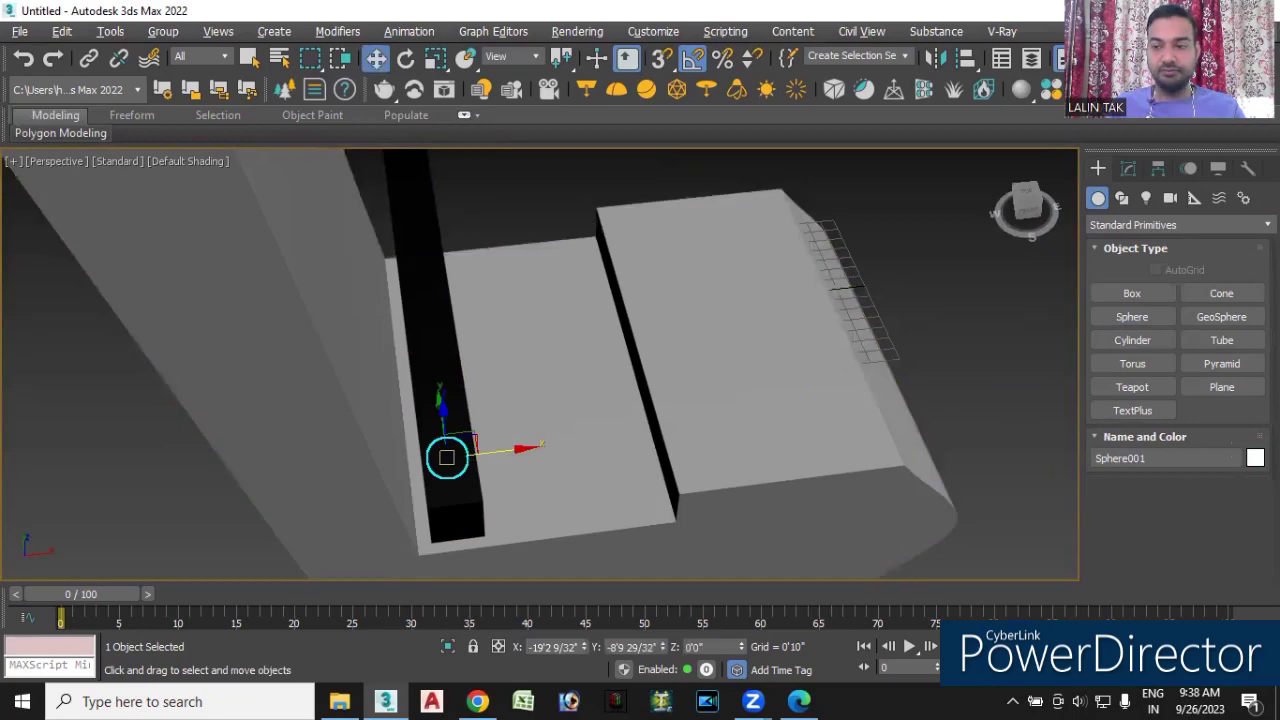
{"action": "left_click", "coordinate": [956, 370]}
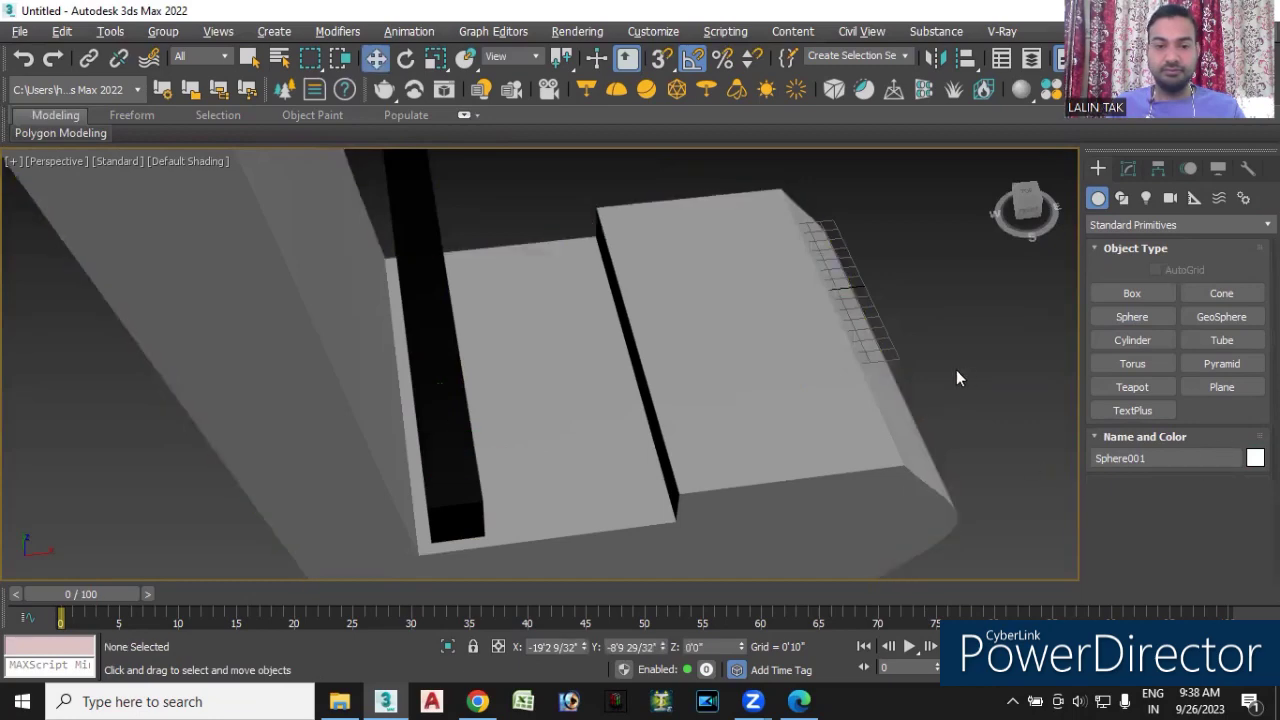
- With AutoGrid on, draw a small sphere bolt on the slat and Shift-drag a copy along it
{"action": "left_click", "coordinate": [1136, 318]}
{"action": "left_click", "coordinate": [1155, 270]}
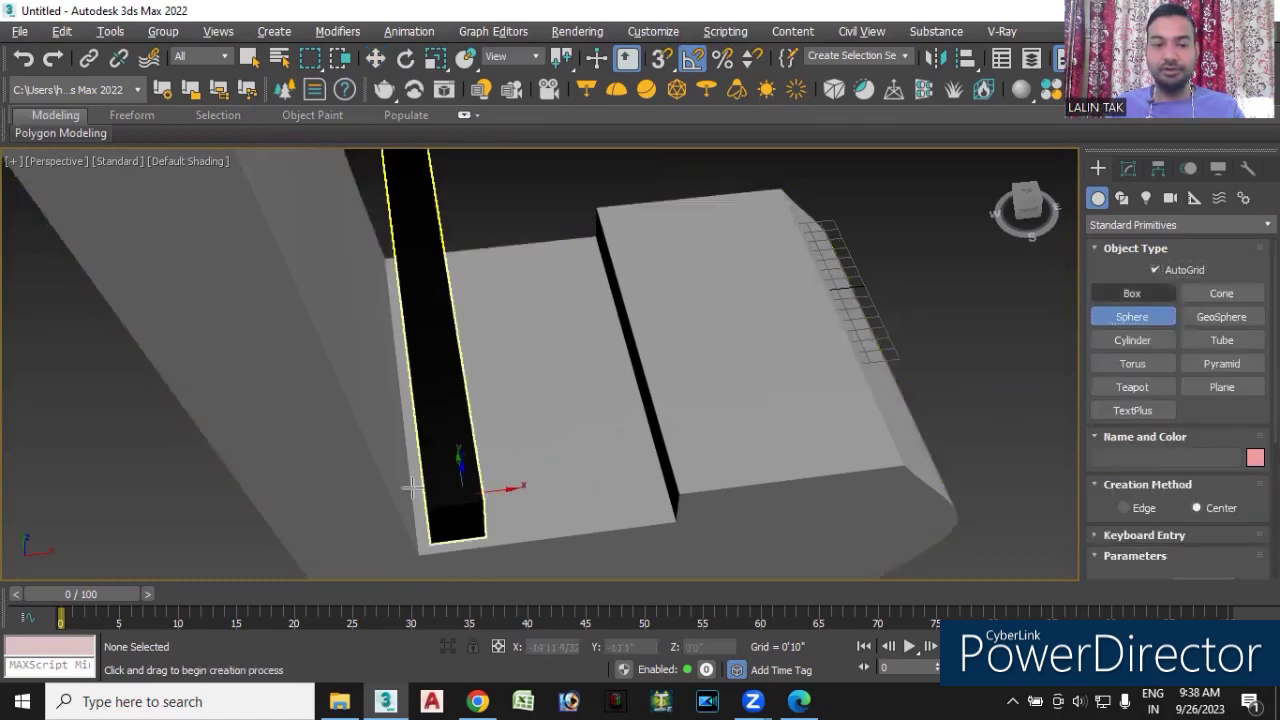
{"action": "left_click_drag", "start_coordinate": [443, 451], "coordinate": [454, 463]}
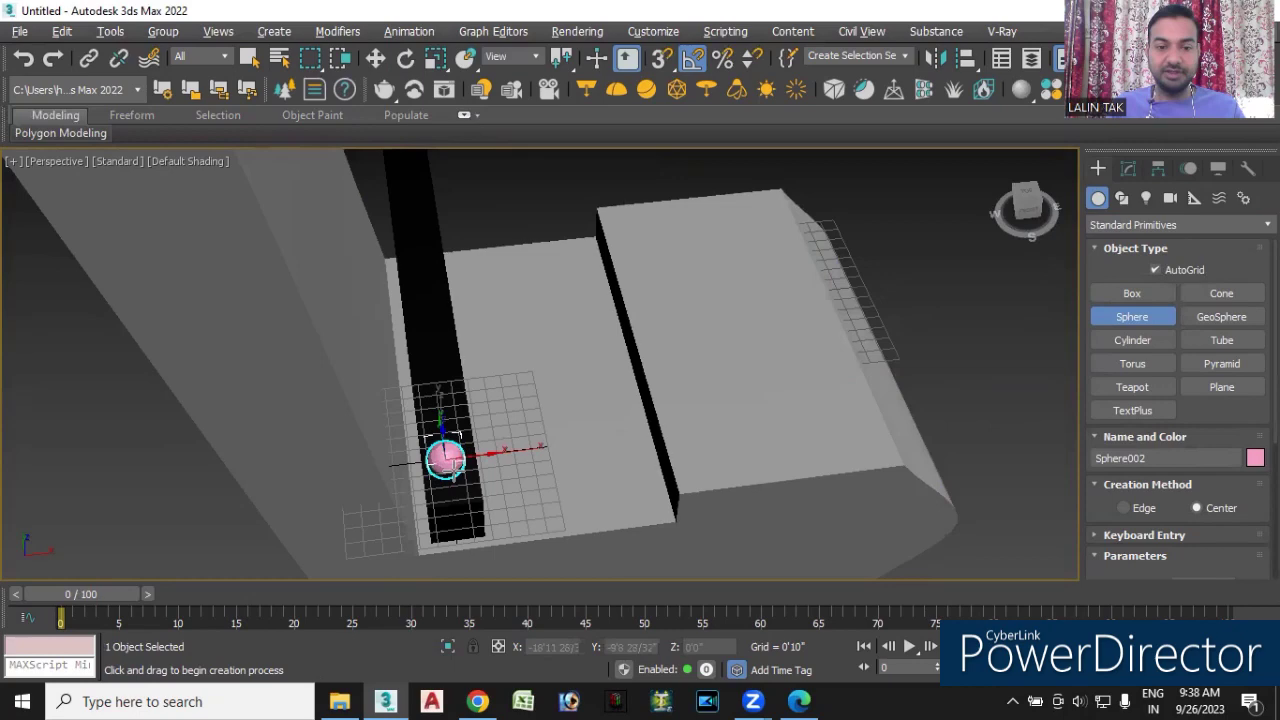
{"action": "key", "text": "w"}
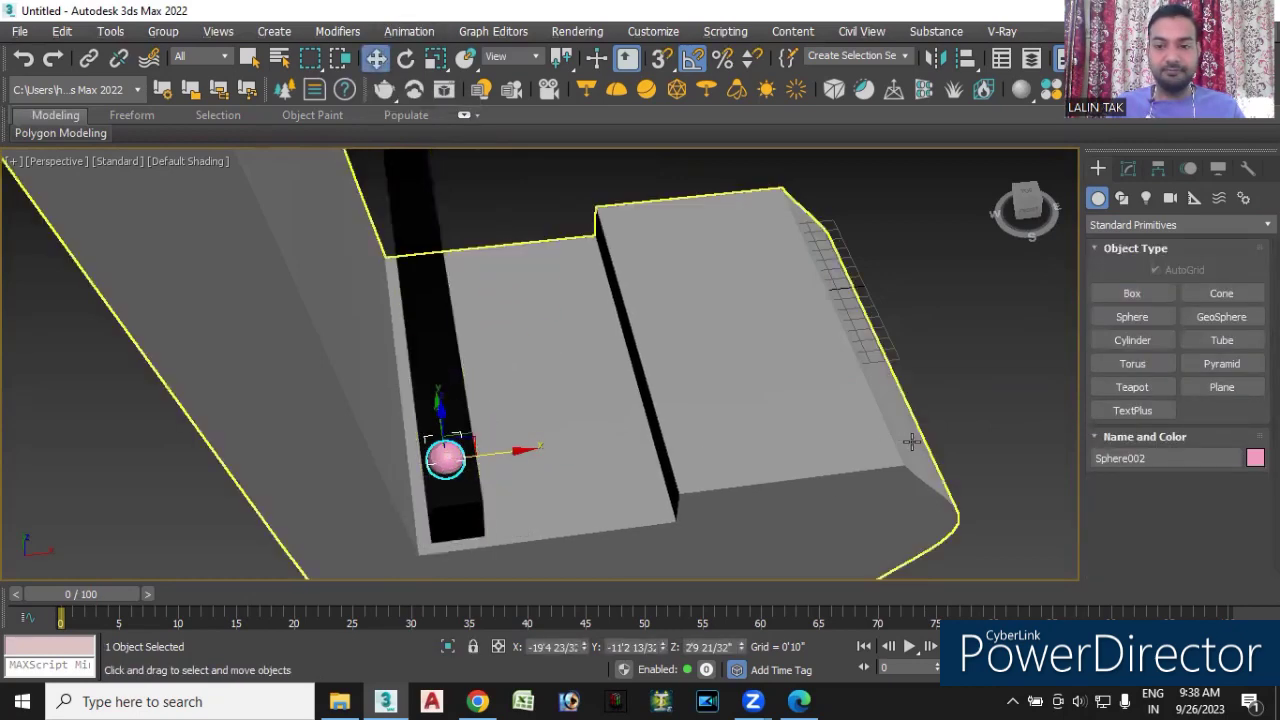
{"action": "middle_click_drag", "start_coordinate": [842, 511], "coordinate": [816, 499], "text": "alt"}
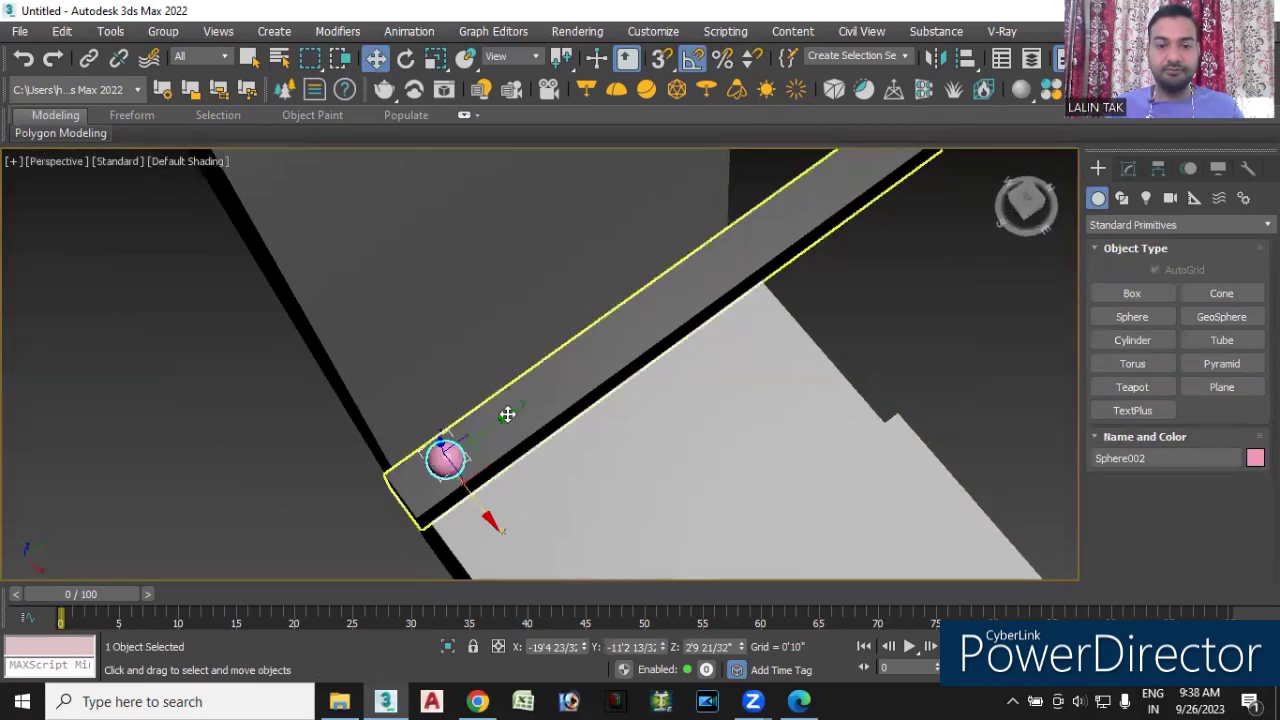
{"action": "mouse_move", "coordinate": [506, 417]}
{"action": "left_mouse_down", "text": "shift"}
{"action": "mouse_move", "coordinate": [666, 343]}
{"action": "mouse_move", "coordinate": [659, 389]}
{"action": "mouse_move", "coordinate": [674, 377]}
{"action": "left_mouse_up", "text": "shift"}
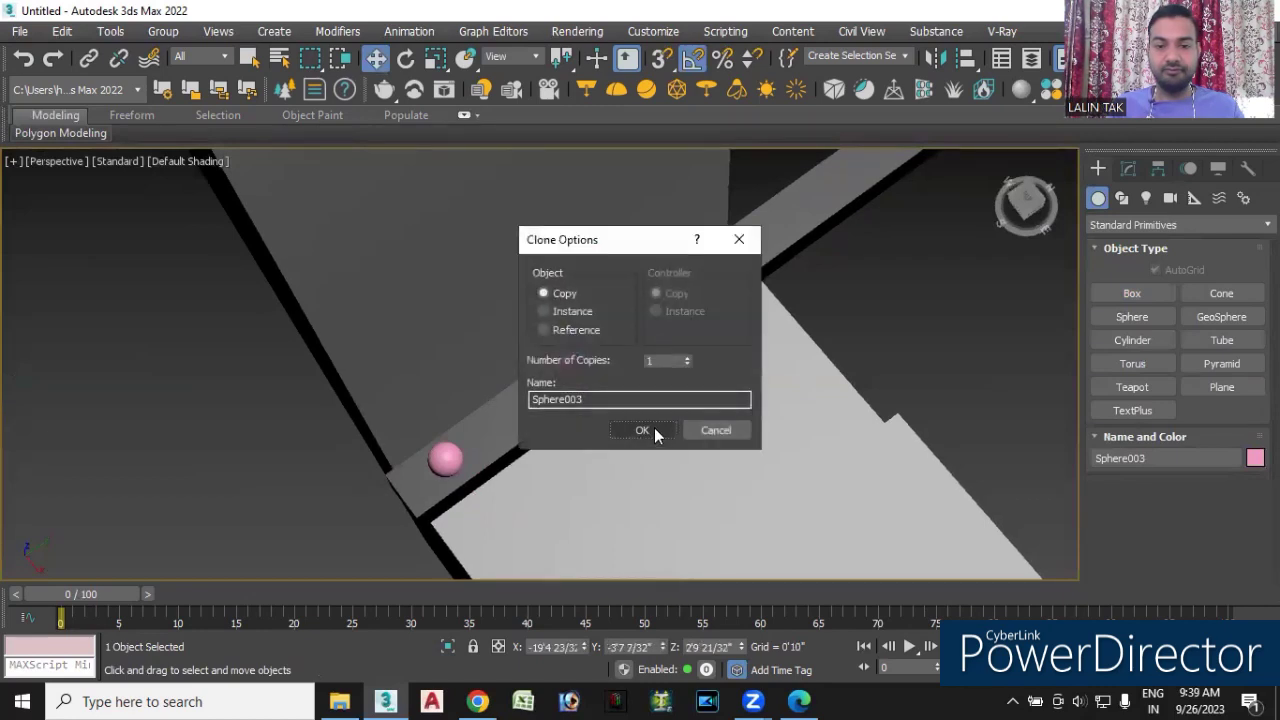
- Confirm the Sphere003 copy and select both spheres on the slat
{"action": "left_click", "coordinate": [645, 431]}
{"action": "middle_click_drag", "start_coordinate": [671, 420], "coordinate": [763, 405], "text": "alt"}
{"action": "scroll", "coordinate": [663, 423], "scroll_direction": "up", "scroll_amount": 2}
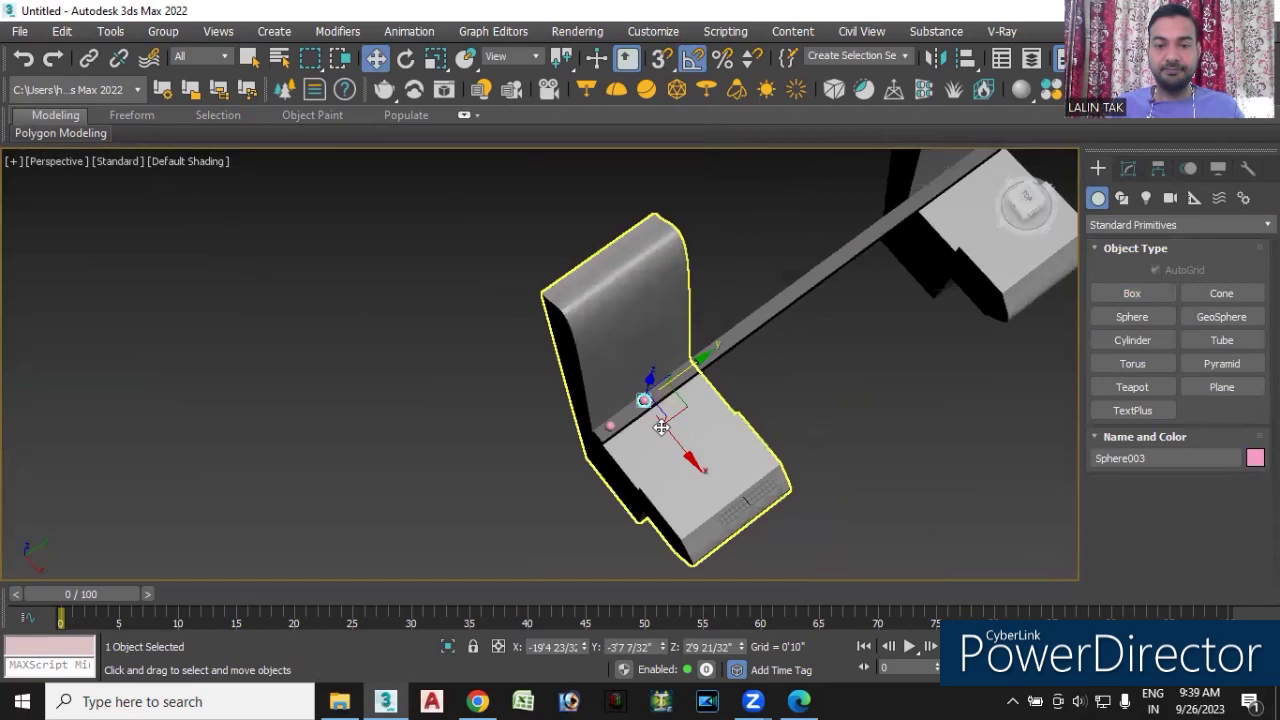
{"action": "scroll", "coordinate": [605, 424], "scroll_direction": "up", "scroll_amount": 3}
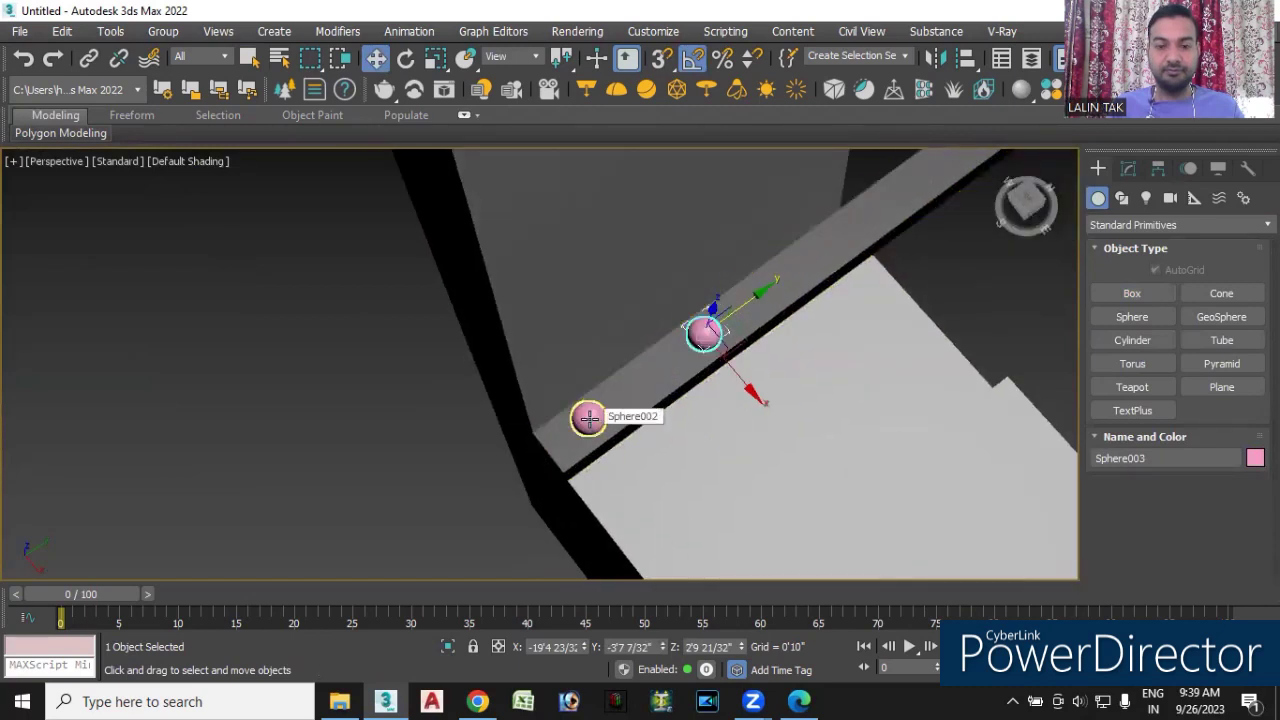
{"action": "left_click", "coordinate": [588, 418], "text": "ctrl"}
- Copy the two spheres and slide the new pair to the slat's far end
{"action": "middle_click_drag", "start_coordinate": [693, 339], "coordinate": [696, 336], "text": "alt"}
{"action": "scroll", "coordinate": [696, 336], "scroll_direction": "down", "scroll_amount": 2}
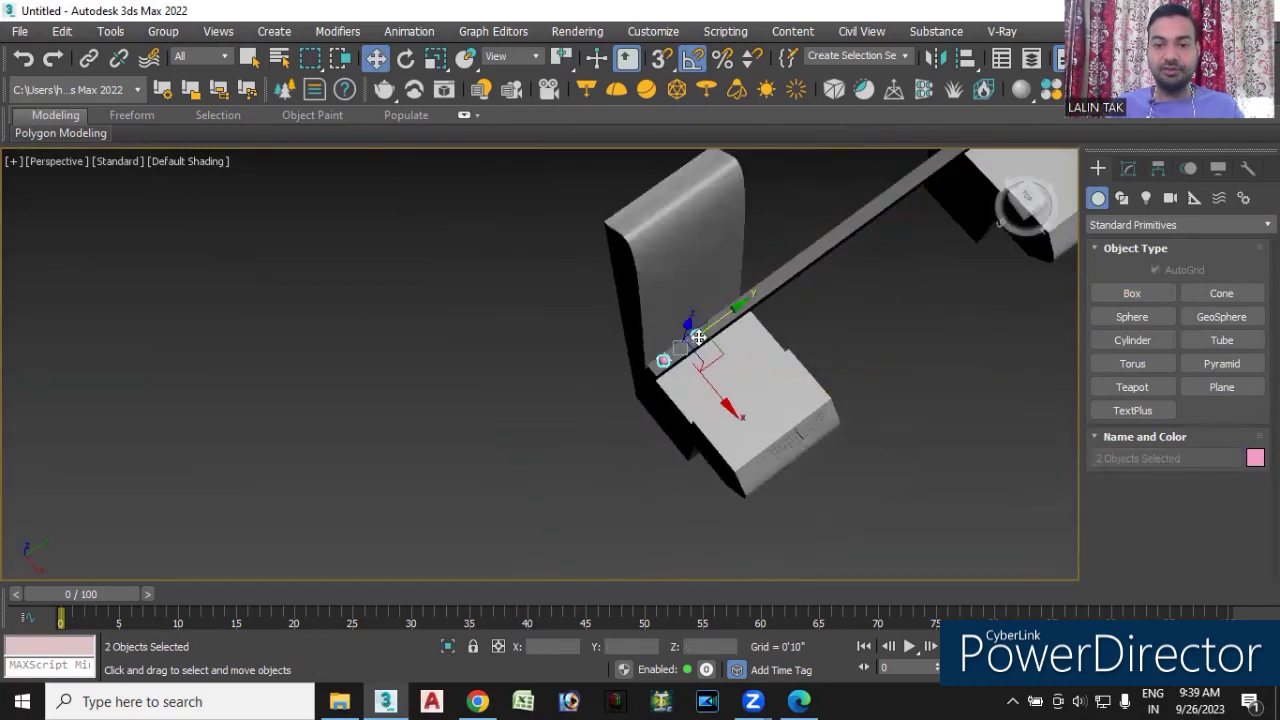
{"action": "left_click_drag", "start_coordinate": [721, 320], "coordinate": [1017, 133], "text": "shift"}
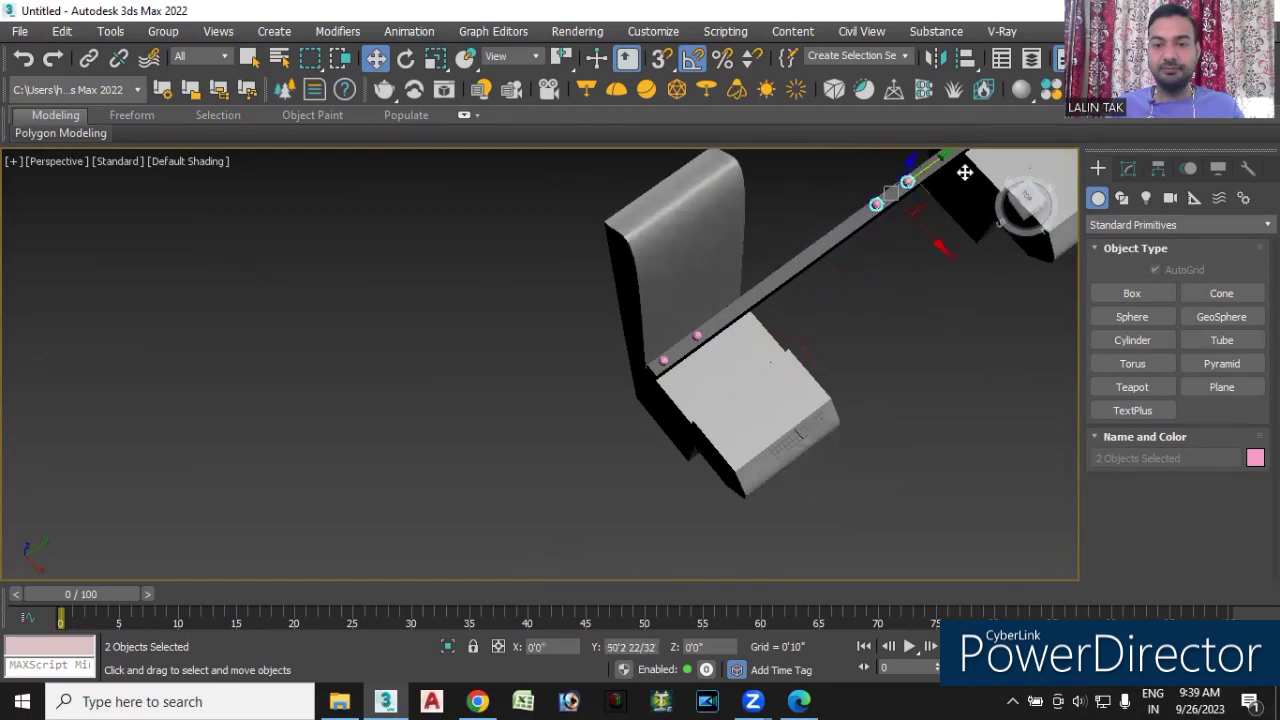
{"action": "left_click_drag", "start_coordinate": [1017, 133], "coordinate": [1052, 100], "text": "shift"}
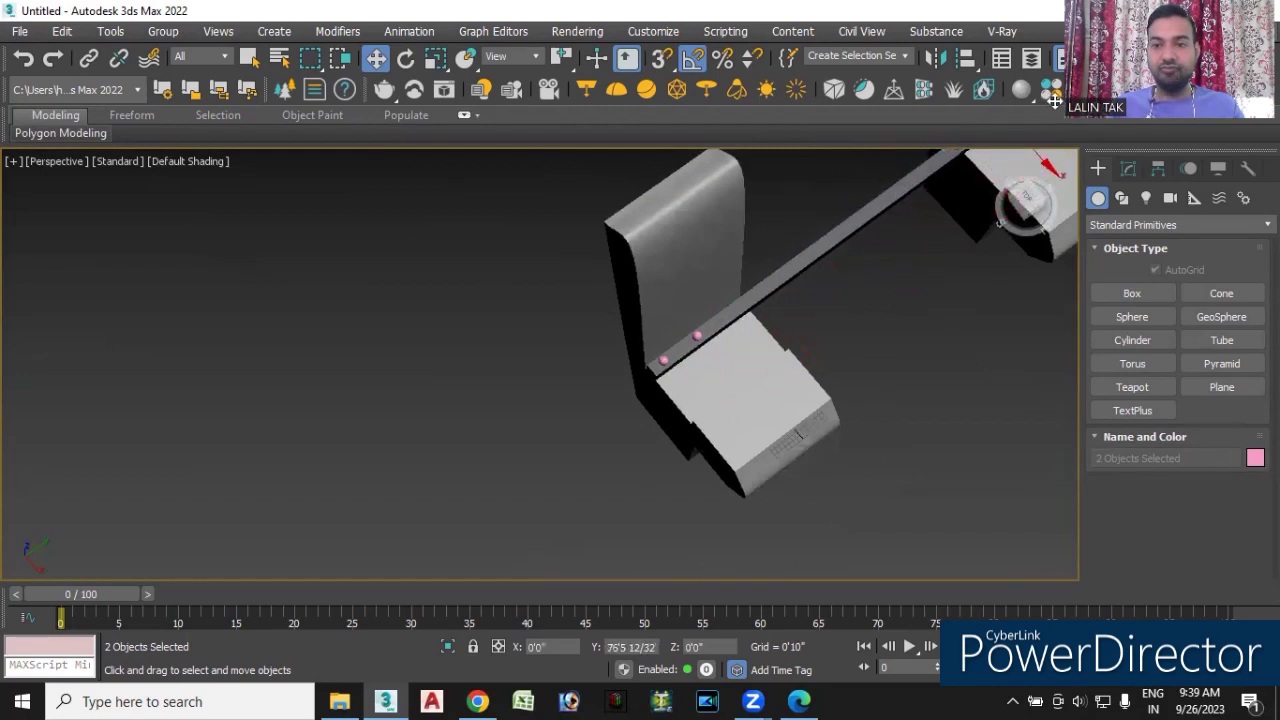
{"action": "left_click", "coordinate": [643, 430]}
{"action": "middle_click_drag", "start_coordinate": [951, 285], "coordinate": [781, 418]}
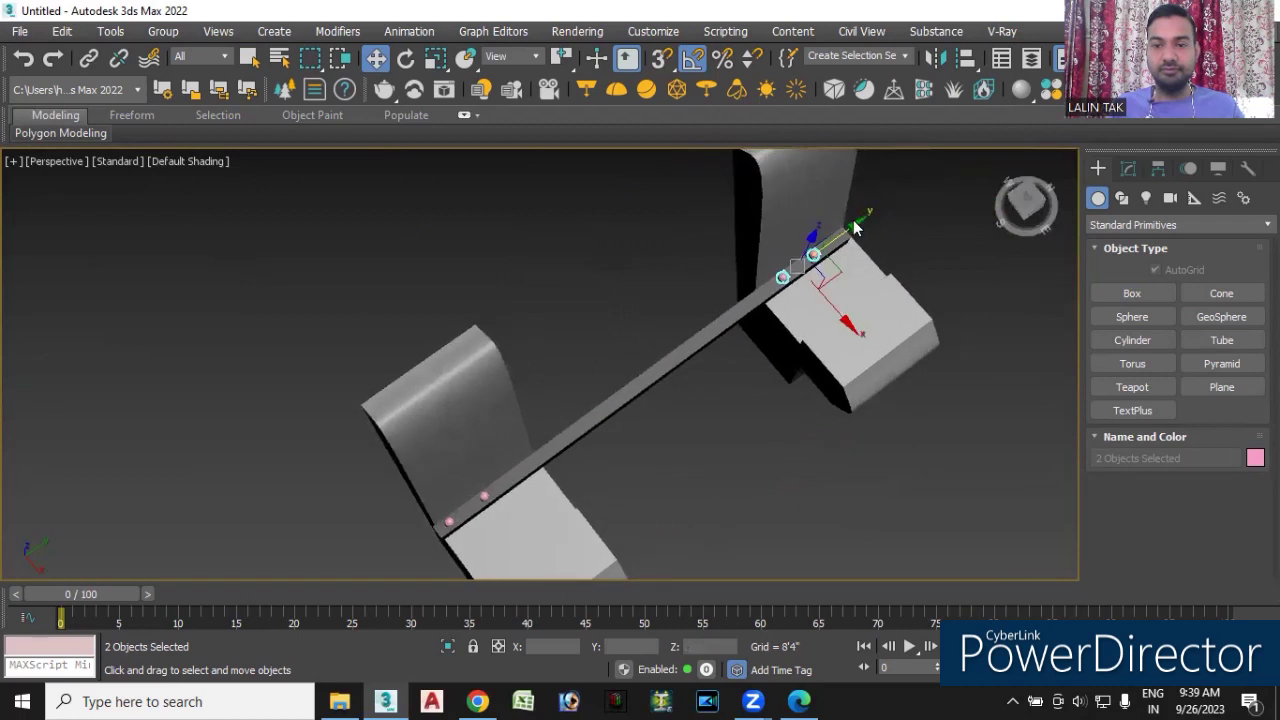
{"action": "left_click_drag", "start_coordinate": [861, 221], "coordinate": [876, 216]}
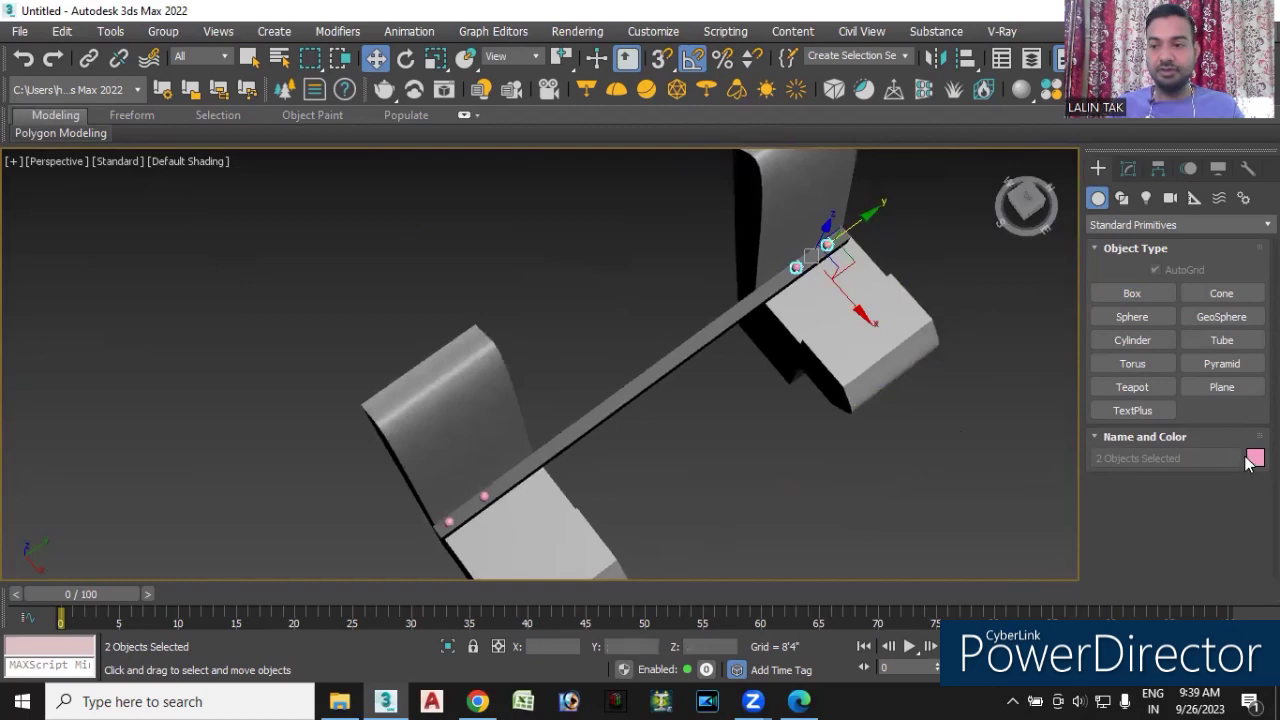
- Make the selected far-end sphere pair white
{"action": "left_click", "coordinate": [1255, 458]}
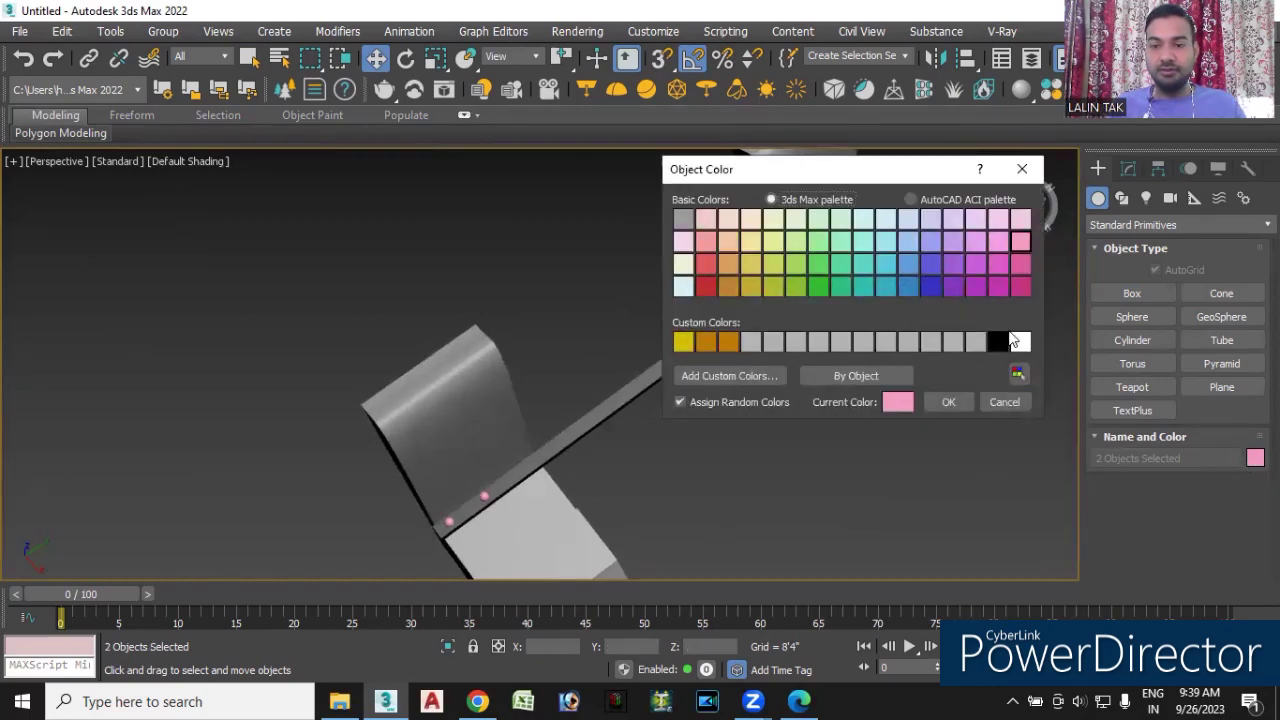
{"action": "left_click", "coordinate": [1020, 342]}
{"action": "left_click", "coordinate": [948, 401]}
{"action": "left_click", "coordinate": [800, 476]}
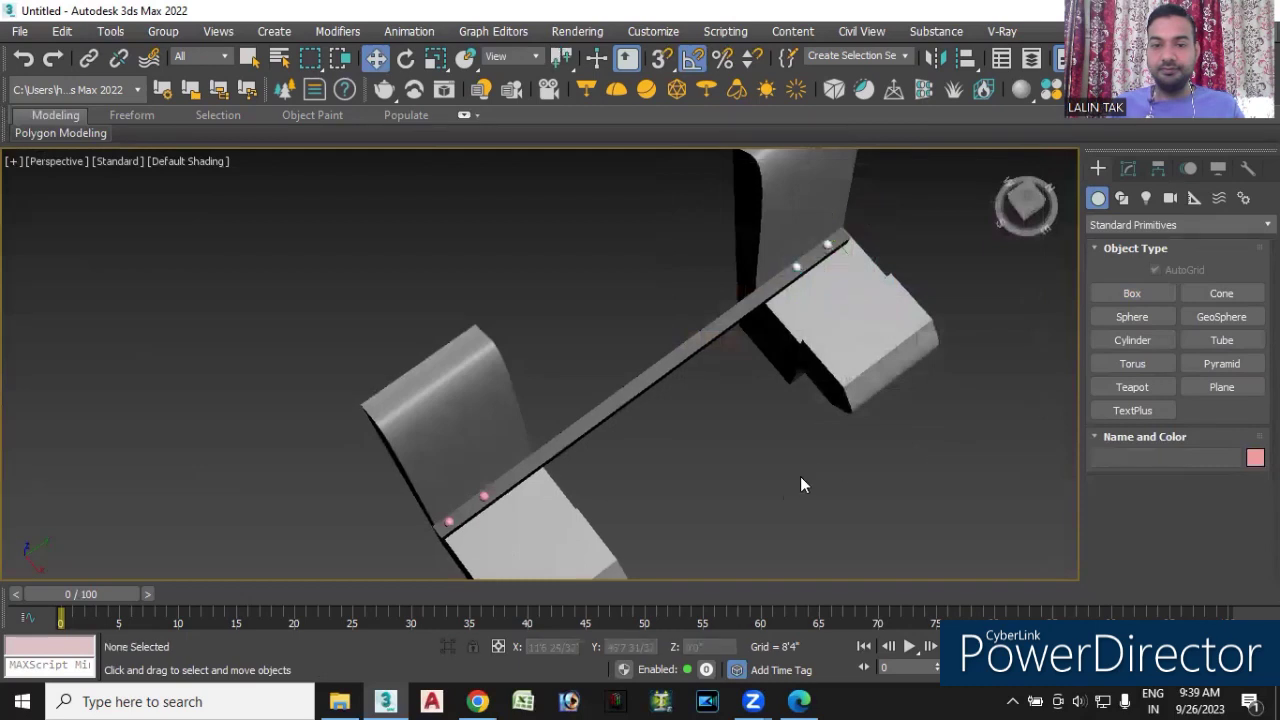
- Turn the pink spheres Sphere003 and Sphere002 white as well
{"action": "middle_click_drag", "start_coordinate": [767, 510], "coordinate": [634, 465], "text": "alt"}
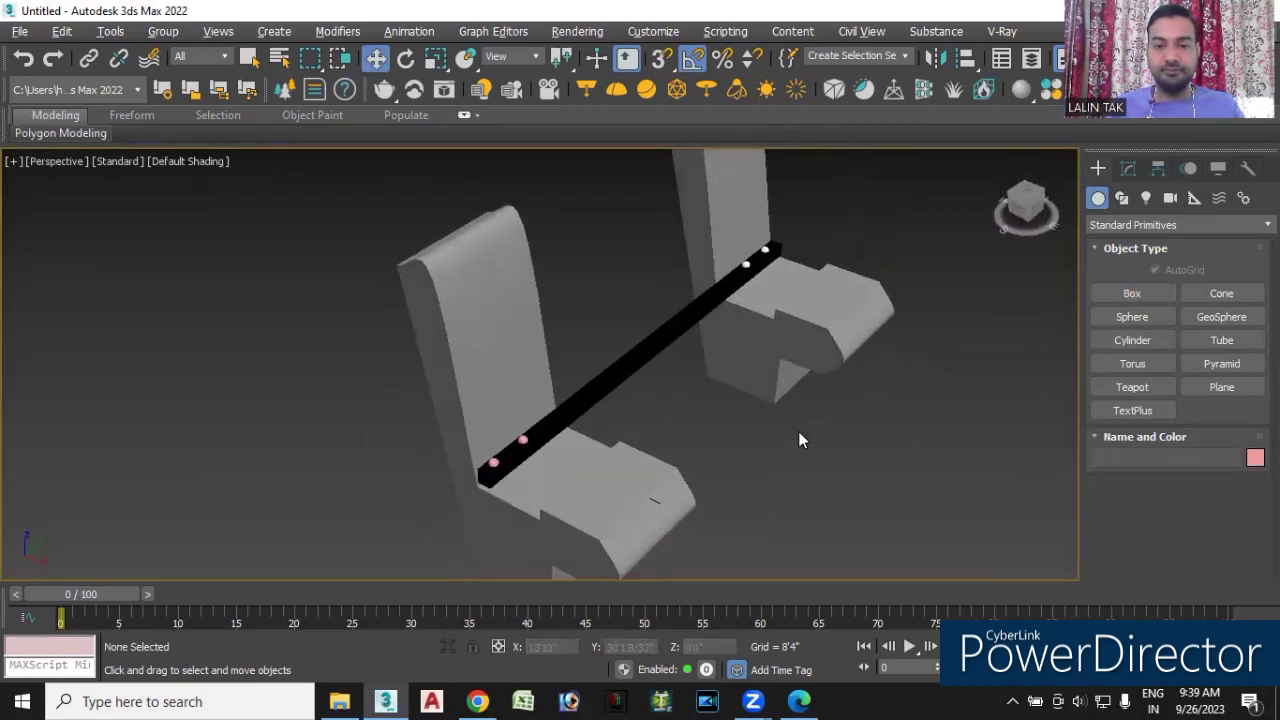
{"action": "scroll", "coordinate": [525, 490], "scroll_direction": "up", "scroll_amount": 2}
{"action": "scroll", "coordinate": [525, 490], "scroll_direction": "up", "scroll_amount": 2}
{"action": "left_click", "coordinate": [549, 414]}
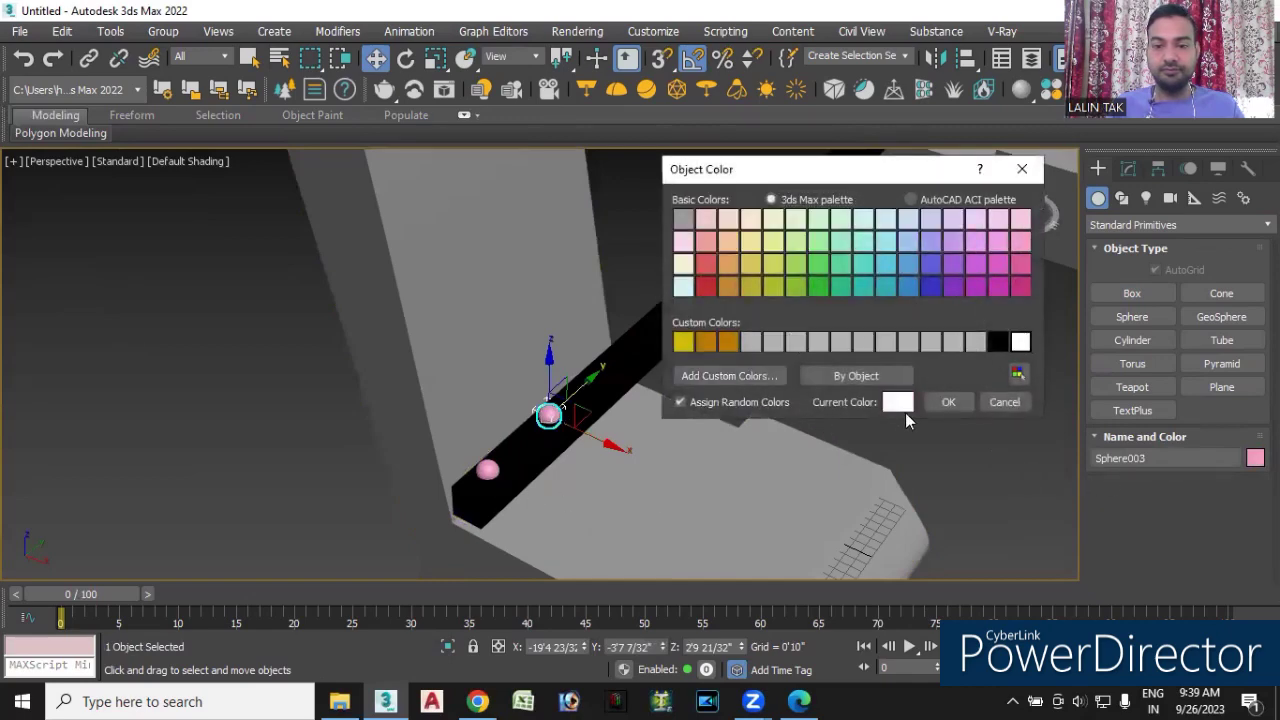
{"action": "left_click", "coordinate": [948, 402]}
{"action": "left_click", "coordinate": [487, 470]}
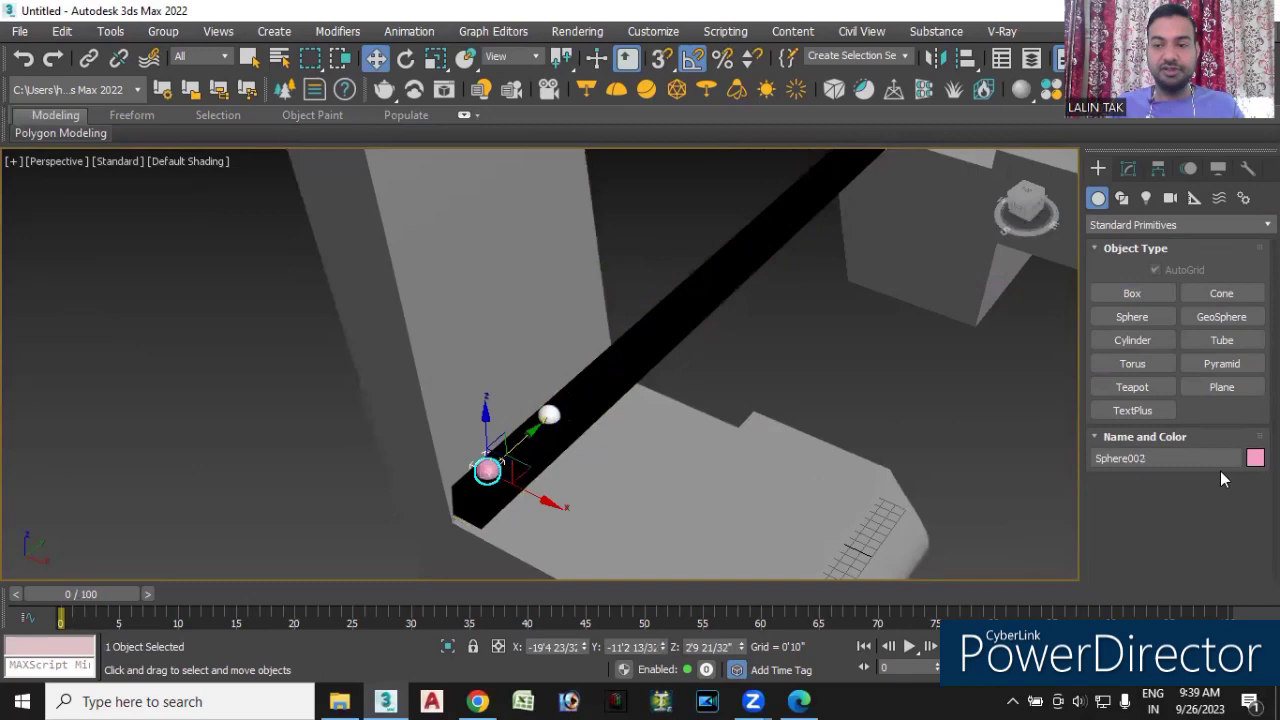
{"action": "left_click", "coordinate": [1255, 458]}
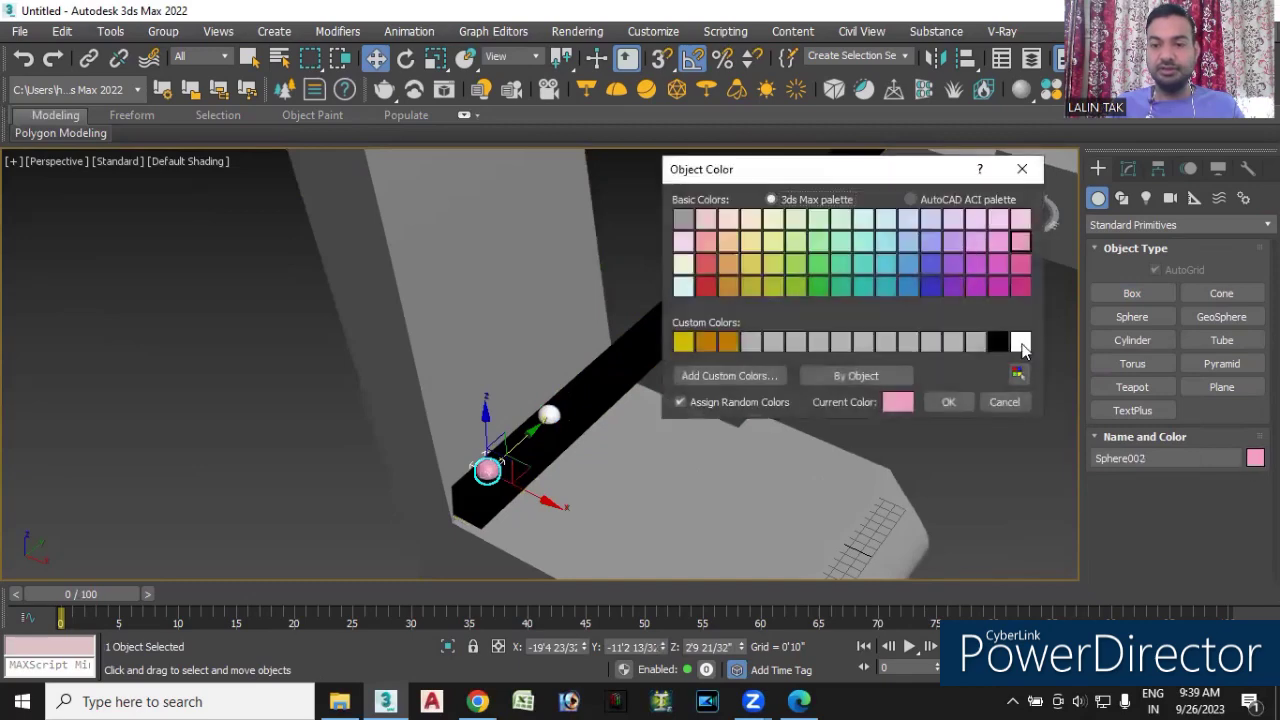
{"action": "left_click", "coordinate": [1020, 343]}
{"action": "left_click", "coordinate": [948, 402]}
- Reframe the whole black beam and select it
{"action": "left_click", "coordinate": [860, 400]}
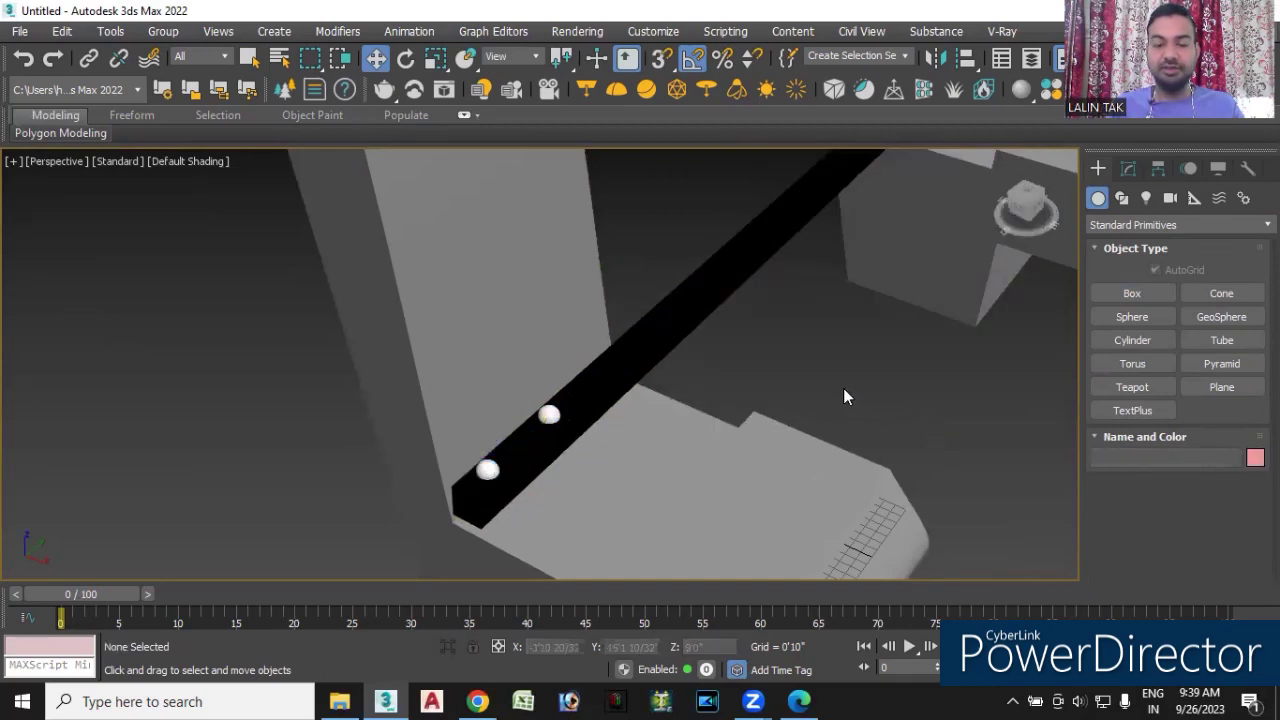
{"action": "scroll", "coordinate": [843, 395], "scroll_direction": "down", "scroll_amount": 3}
{"action": "middle_click_drag", "start_coordinate": [866, 383], "coordinate": [819, 394]}
{"action": "left_click", "coordinate": [729, 380]}
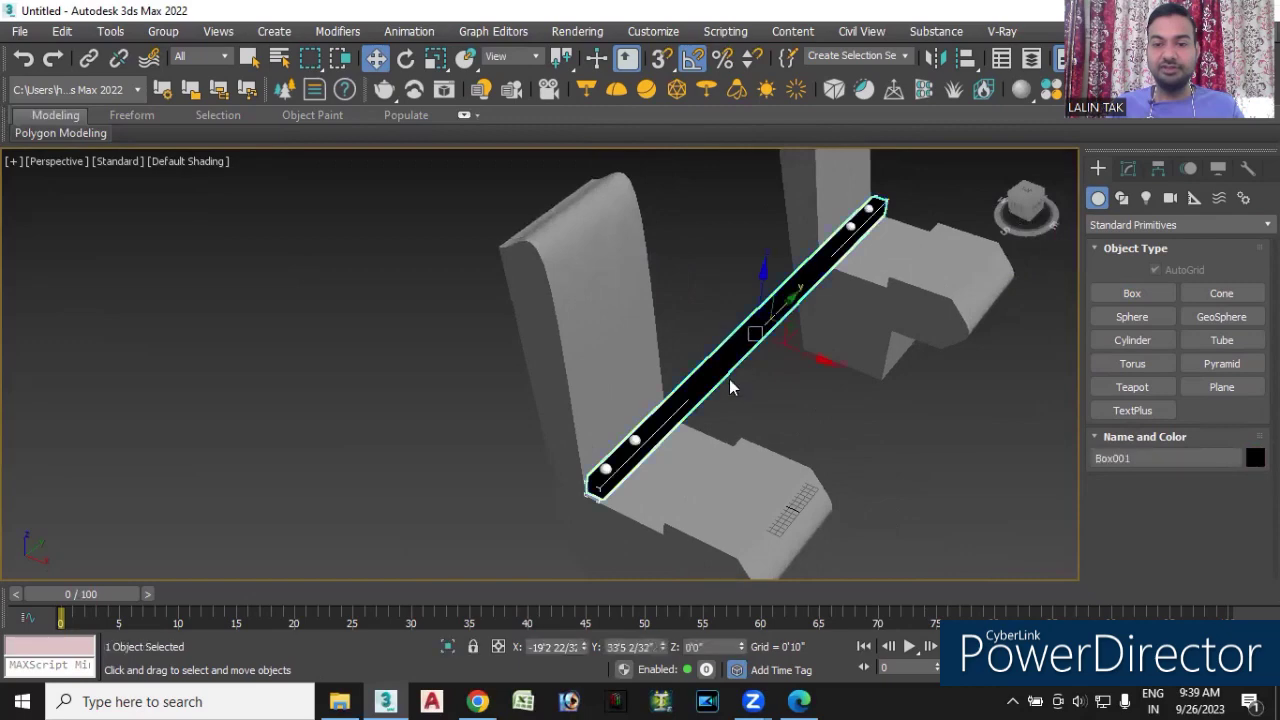
- Select the black beam together with all four sphere bolts
{"action": "scroll", "coordinate": [648, 444], "scroll_direction": "up", "scroll_amount": 3}
{"action": "left_click", "coordinate": [615, 436]}
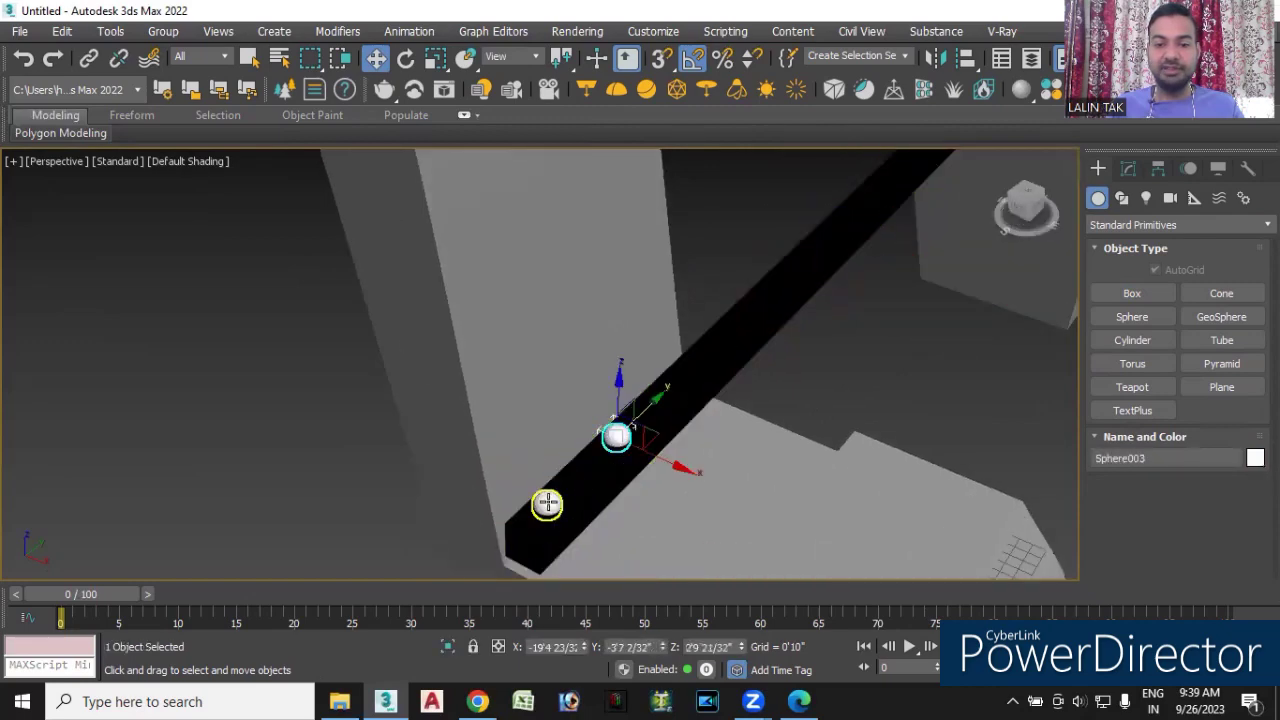
{"action": "left_click", "coordinate": [547, 505], "text": "ctrl"}
{"action": "left_click", "coordinate": [729, 363], "text": "ctrl"}
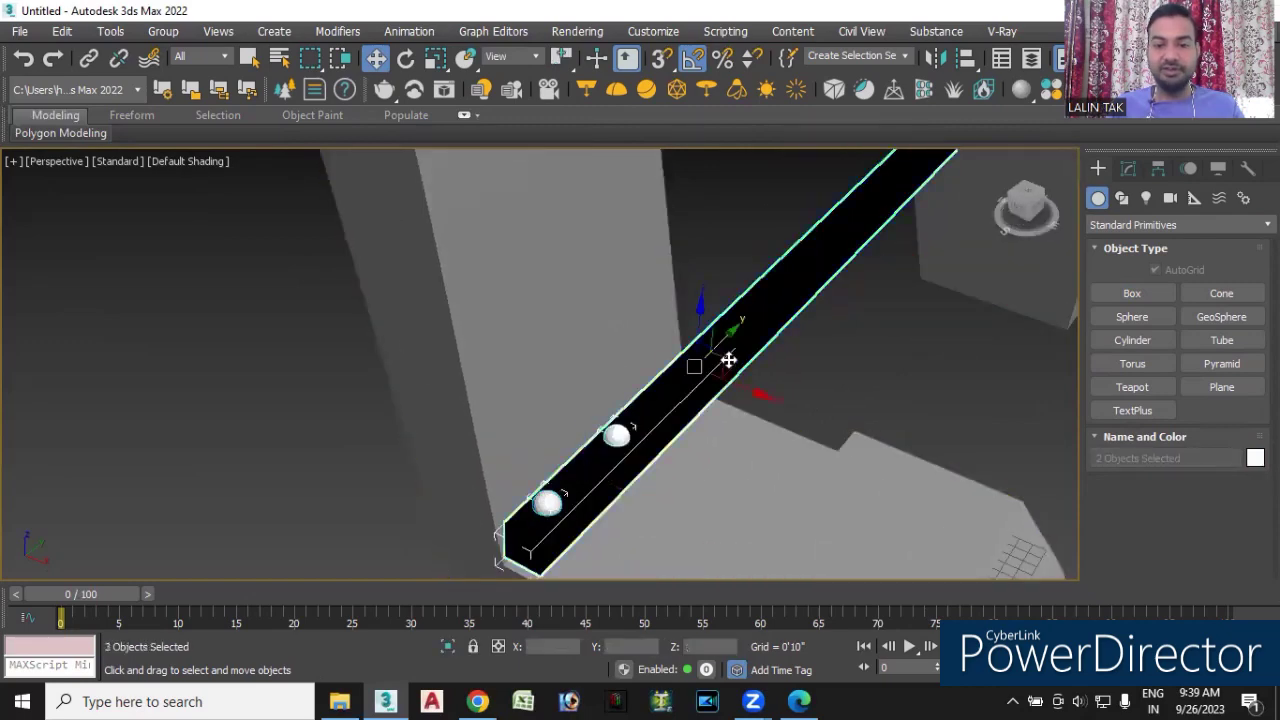
{"action": "scroll", "coordinate": [896, 305], "scroll_direction": "down", "scroll_amount": 3}
{"action": "middle_click_drag", "start_coordinate": [896, 305], "coordinate": [840, 400], "text": "alt"}
{"action": "scroll", "coordinate": [880, 320], "scroll_direction": "up", "scroll_amount": 3}
{"action": "middle_click_drag", "start_coordinate": [880, 320], "coordinate": [868, 308], "text": "alt"}
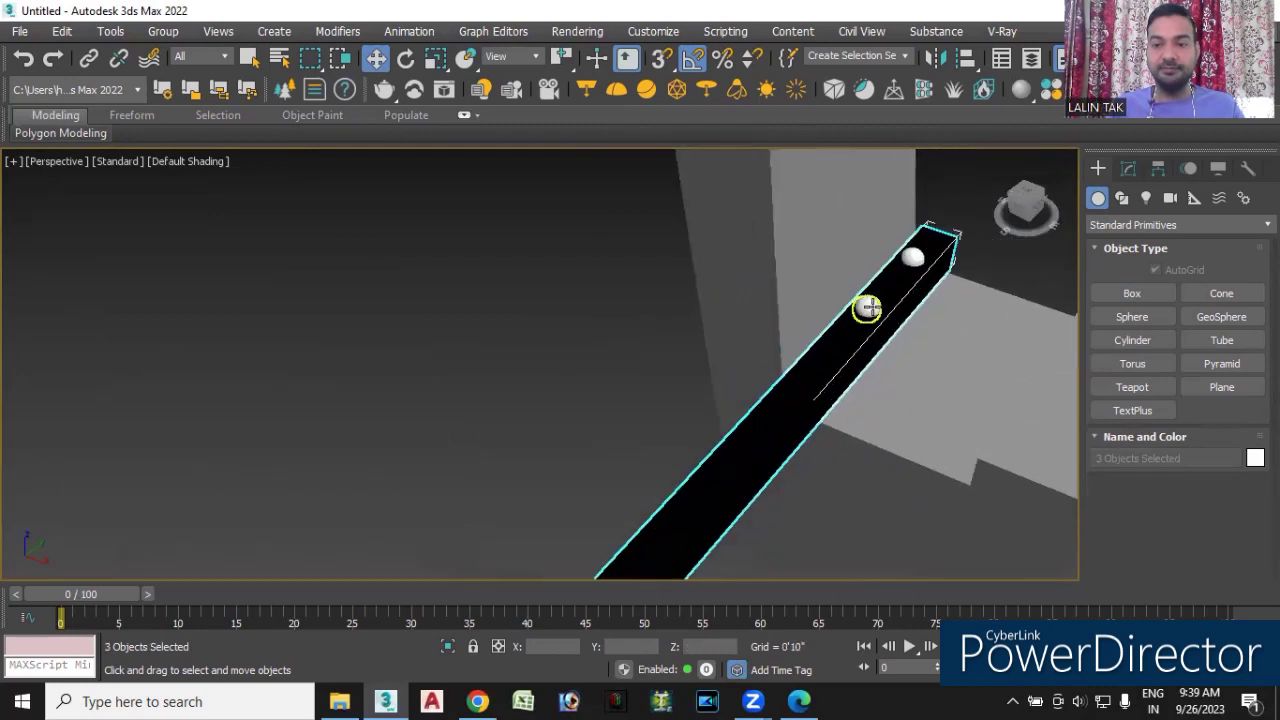
{"action": "left_click", "coordinate": [867, 308], "text": "ctrl"}
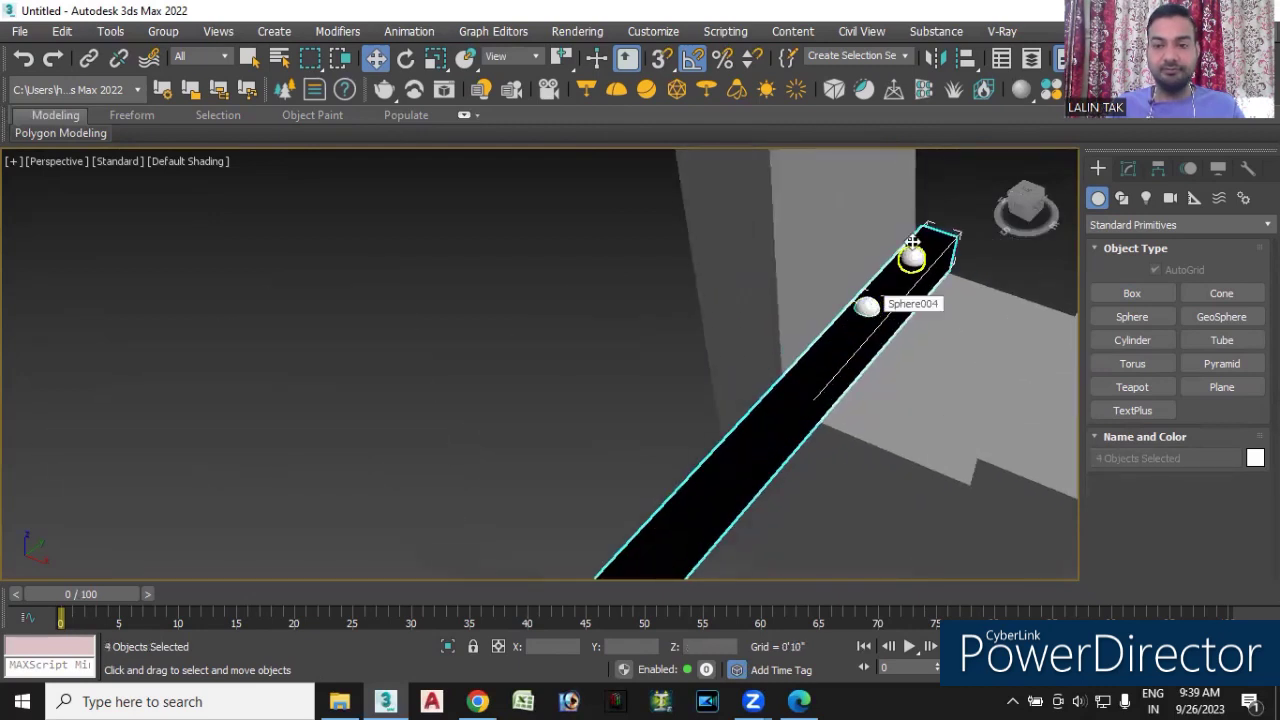
{"action": "left_click", "coordinate": [913, 256], "text": "ctrl"}
- Group the selection as Group001 and drag a copy of it sideways
{"action": "left_click", "coordinate": [163, 31]}
{"action": "left_click", "coordinate": [210, 61]}
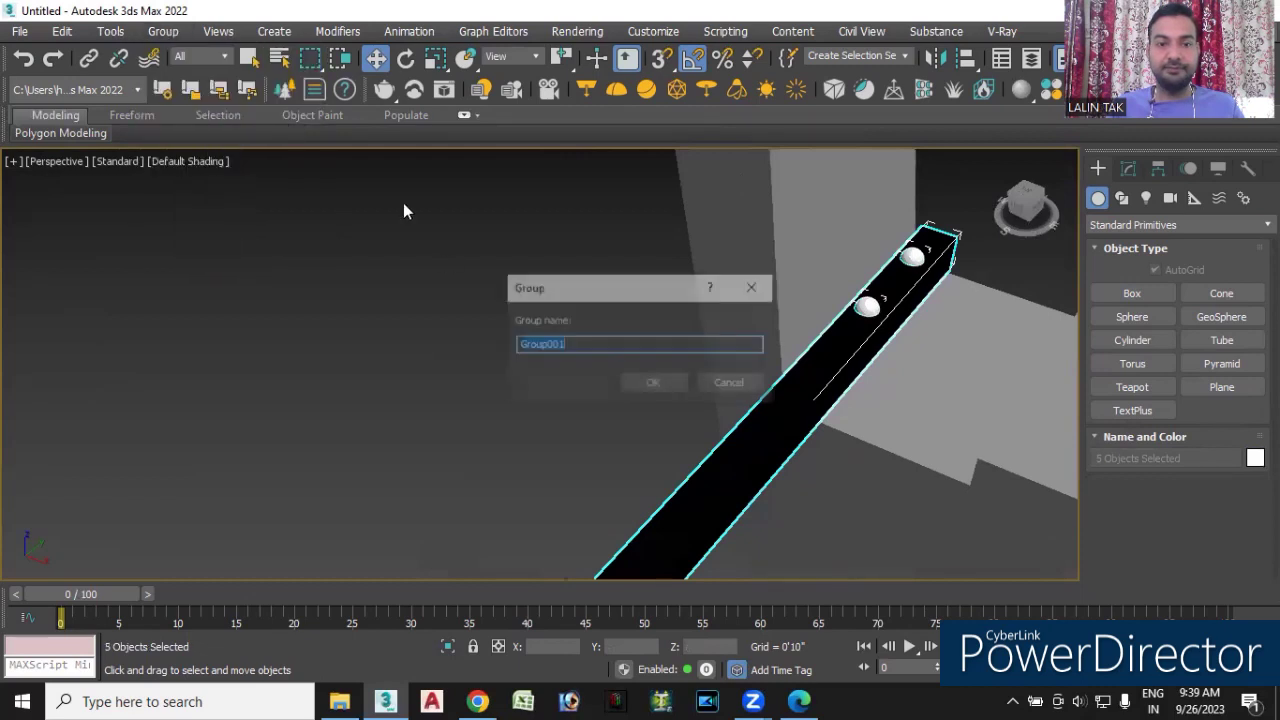
{"action": "left_click", "coordinate": [653, 383]}
{"action": "scroll", "coordinate": [566, 323], "scroll_direction": "down", "scroll_amount": 5}
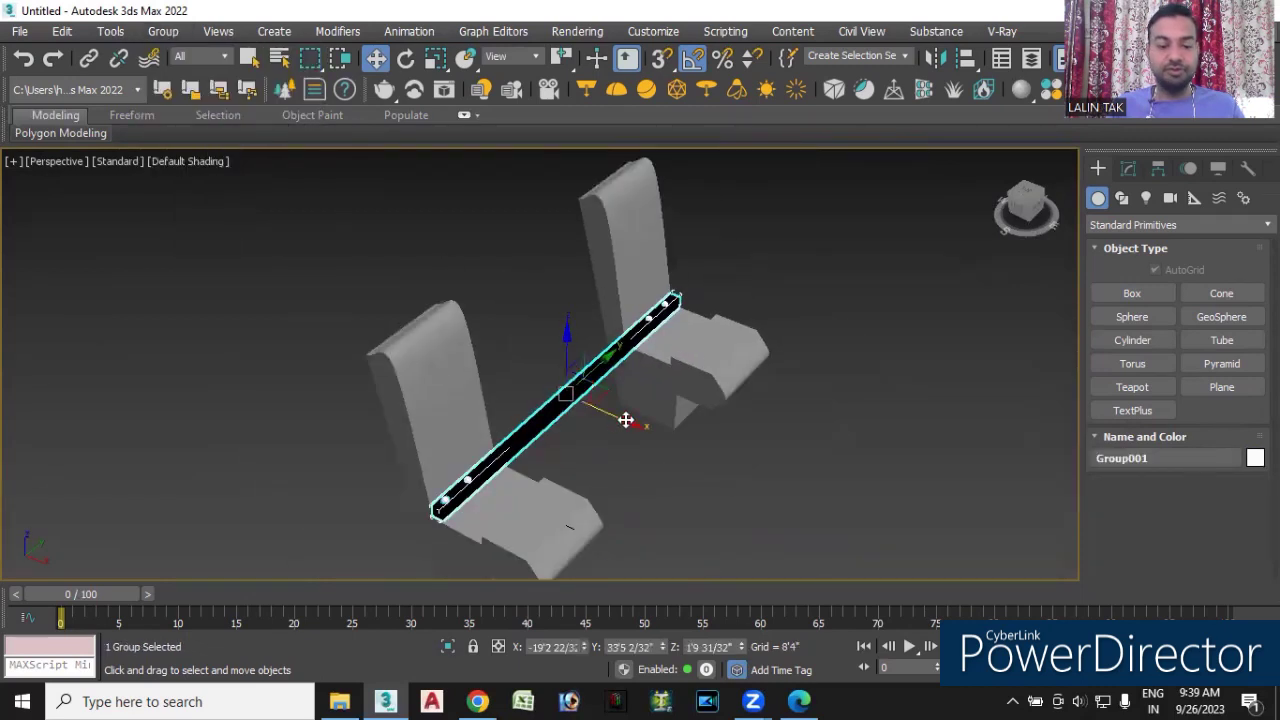
{"action": "left_click_drag", "start_coordinate": [625, 420], "coordinate": [644, 429], "text": "shift"}
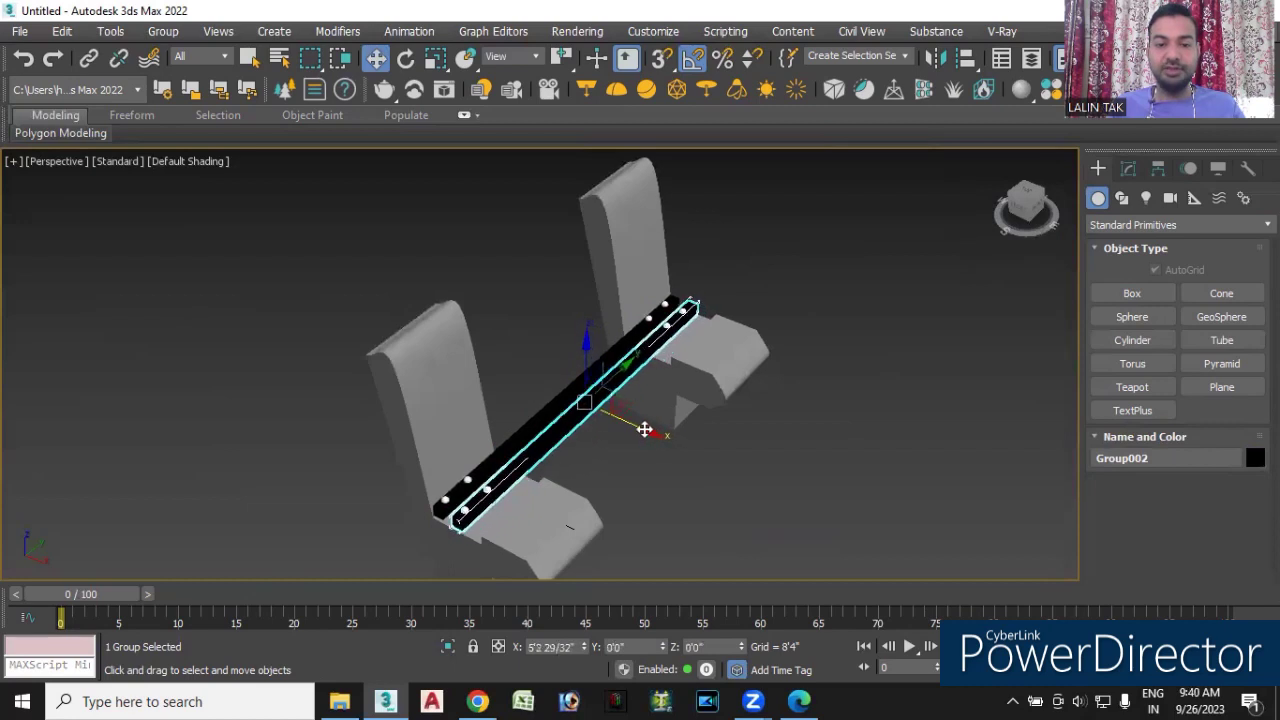
- Create 2 copies of the beam group alongside the original
{"action": "left_click_drag", "start_coordinate": [644, 429], "coordinate": [643, 430], "text": "shift"}
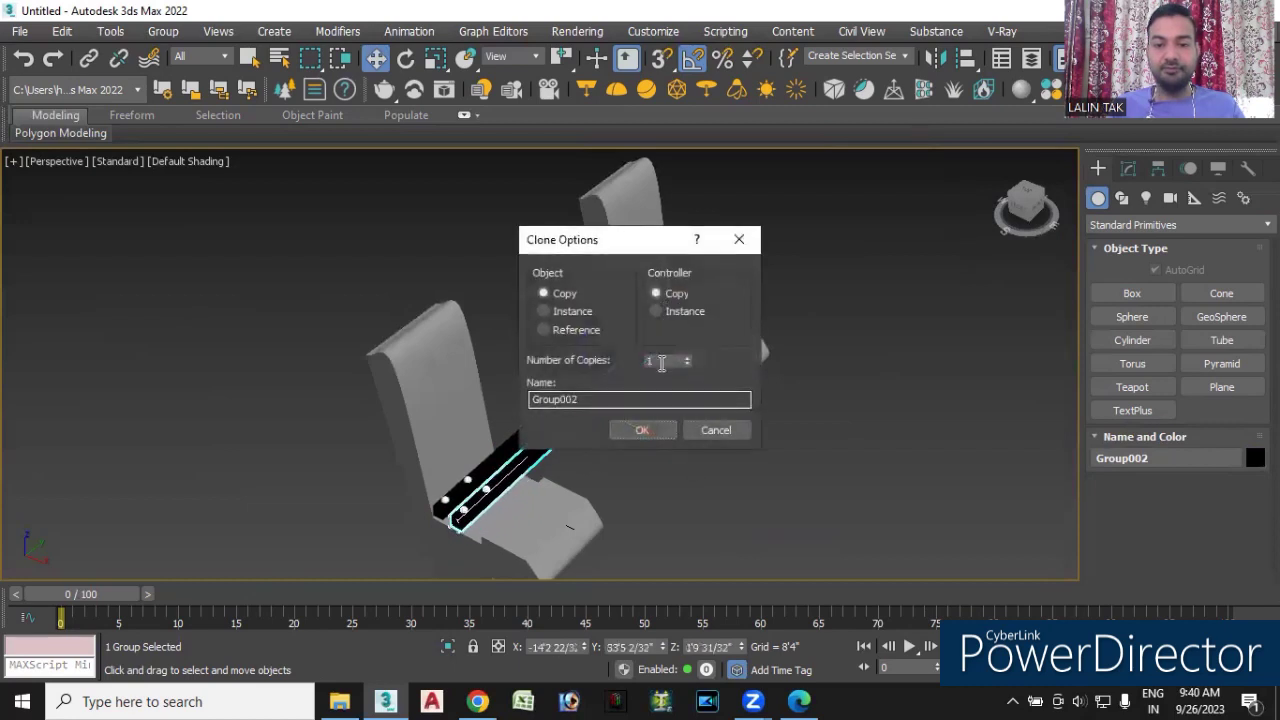
{"action": "type", "text": "2"}
{"action": "left_click", "coordinate": [647, 431]}
{"action": "left_click", "coordinate": [728, 520]}
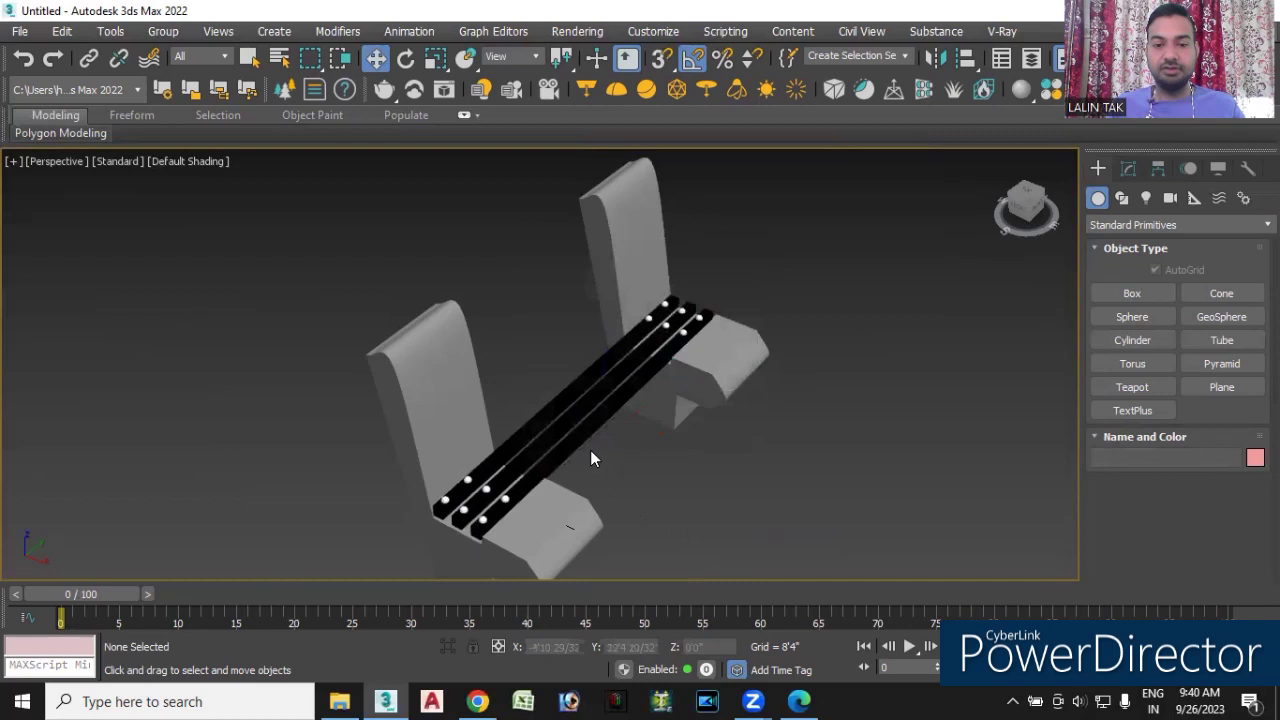
- Copy the front beam group once more to make the fourth slat
{"action": "left_click", "coordinate": [603, 418]}
{"action": "left_click_drag", "start_coordinate": [661, 435], "coordinate": [679, 448], "text": "shift"}
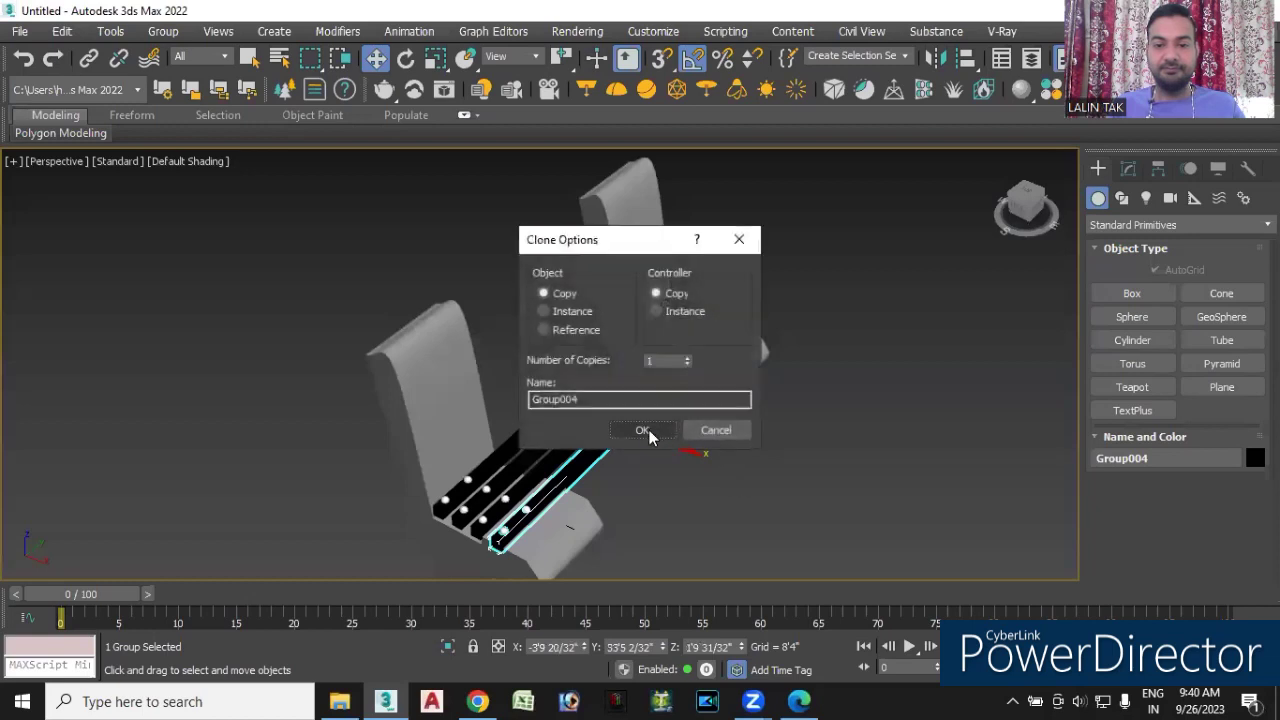
{"action": "left_click", "coordinate": [648, 430]}
{"action": "left_click", "coordinate": [690, 499]}
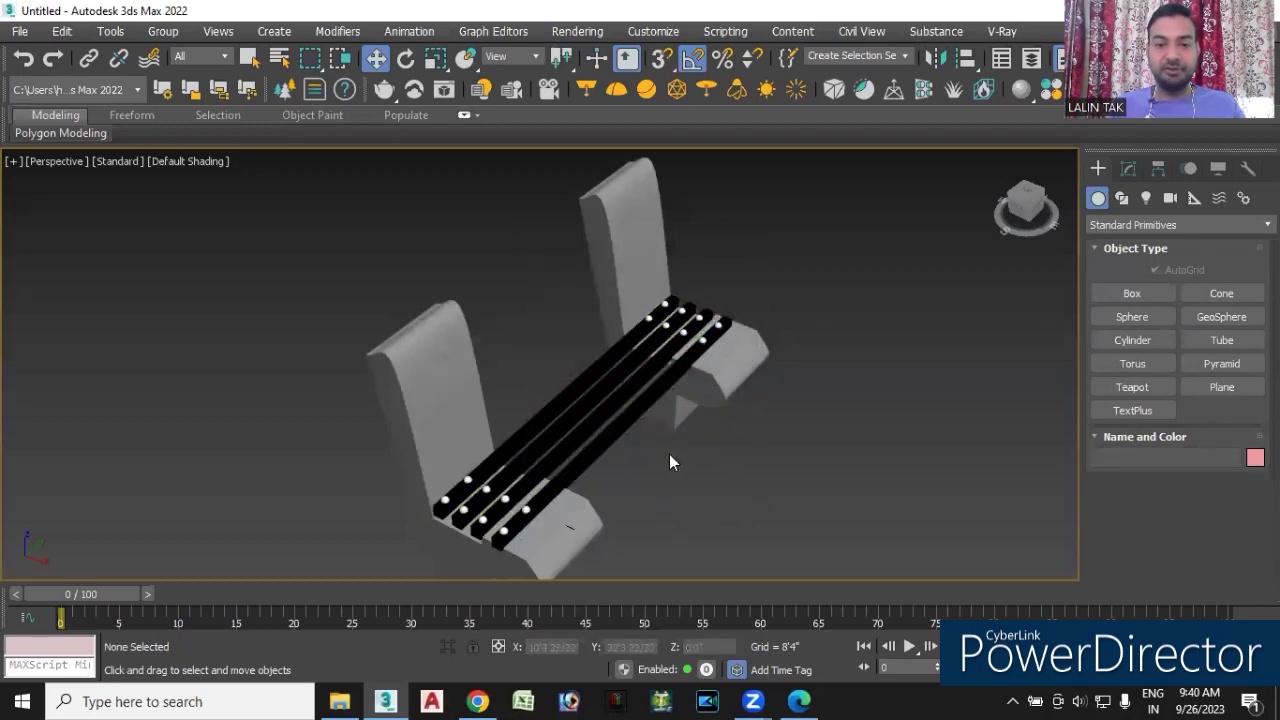
{"action": "left_click_drag", "start_coordinate": [503, 385], "coordinate": [514, 380]}
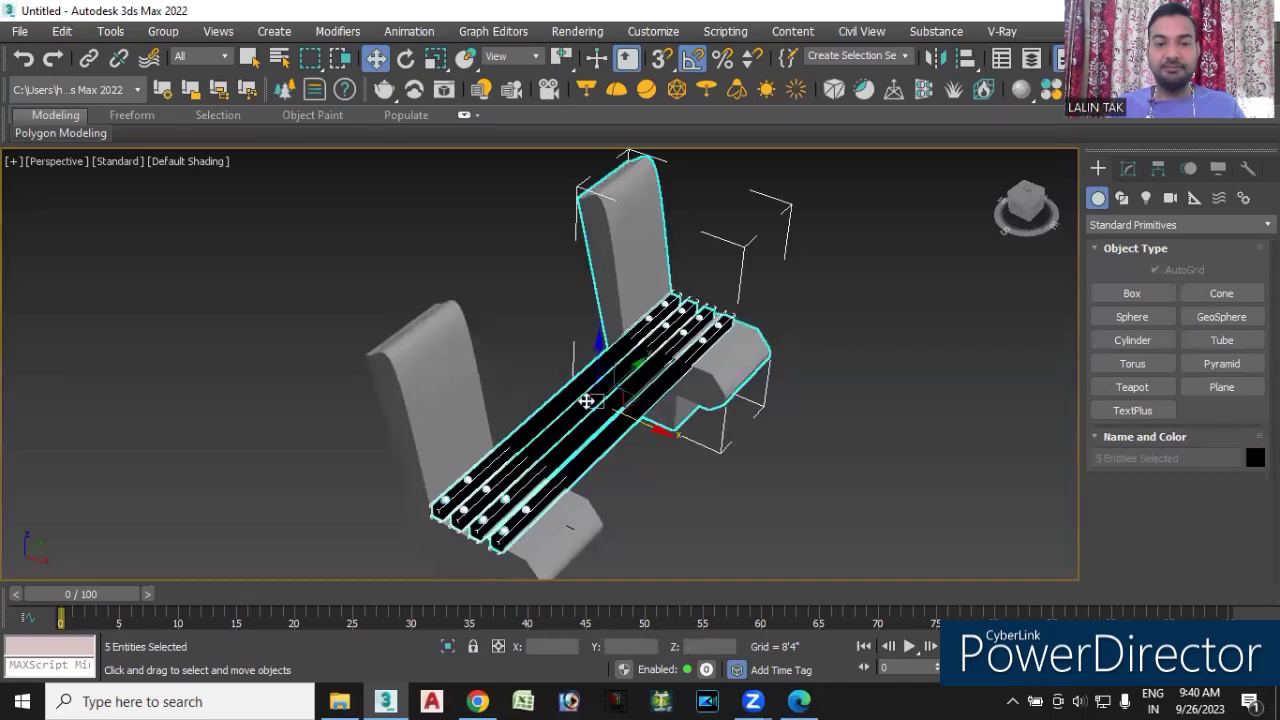
- Select all four slat groups and Shift-rotate a 180° copy of them
{"action": "left_click", "coordinate": [686, 521]}
{"action": "mouse_move", "coordinate": [677, 523]}
{"action": "middle_mouse_down", "text": "alt"}
{"action": "mouse_move", "coordinate": [715, 537]}
{"action": "mouse_move", "coordinate": [545, 335]}
{"action": "middle_mouse_up", "text": "alt"}
{"action": "left_click_drag", "start_coordinate": [538, 341], "coordinate": [677, 449]}
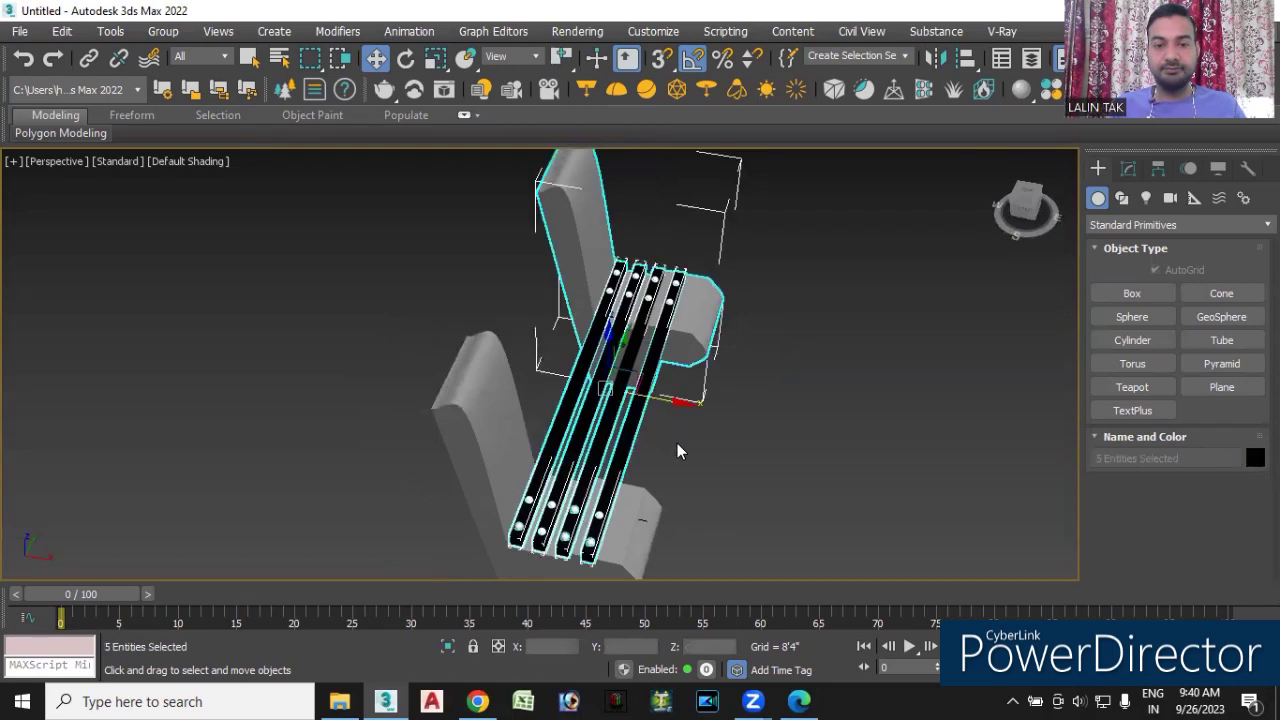
{"action": "left_click", "coordinate": [739, 439]}
{"action": "mouse_move", "coordinate": [718, 456]}
{"action": "middle_mouse_down", "text": "alt"}
{"action": "mouse_move", "coordinate": [753, 500]}
{"action": "mouse_move", "coordinate": [430, 310]}
{"action": "middle_mouse_up", "text": "alt"}
{"action": "left_click_drag", "start_coordinate": [480, 345], "coordinate": [731, 375]}
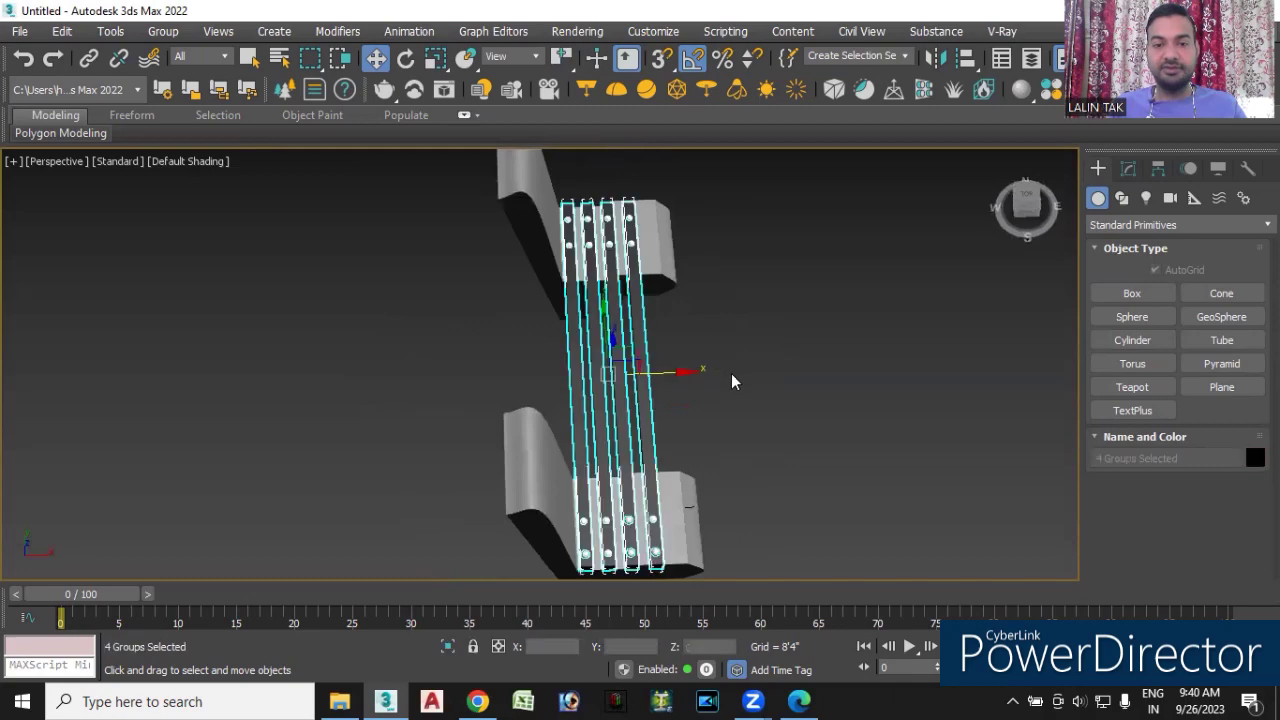
{"action": "left_click", "coordinate": [406, 58]}
{"action": "mouse_move", "coordinate": [813, 439]}
{"action": "middle_mouse_down", "text": "alt"}
{"action": "mouse_move", "coordinate": [773, 376]}
{"action": "mouse_move", "coordinate": [665, 345]}
{"action": "middle_mouse_up", "text": "alt"}
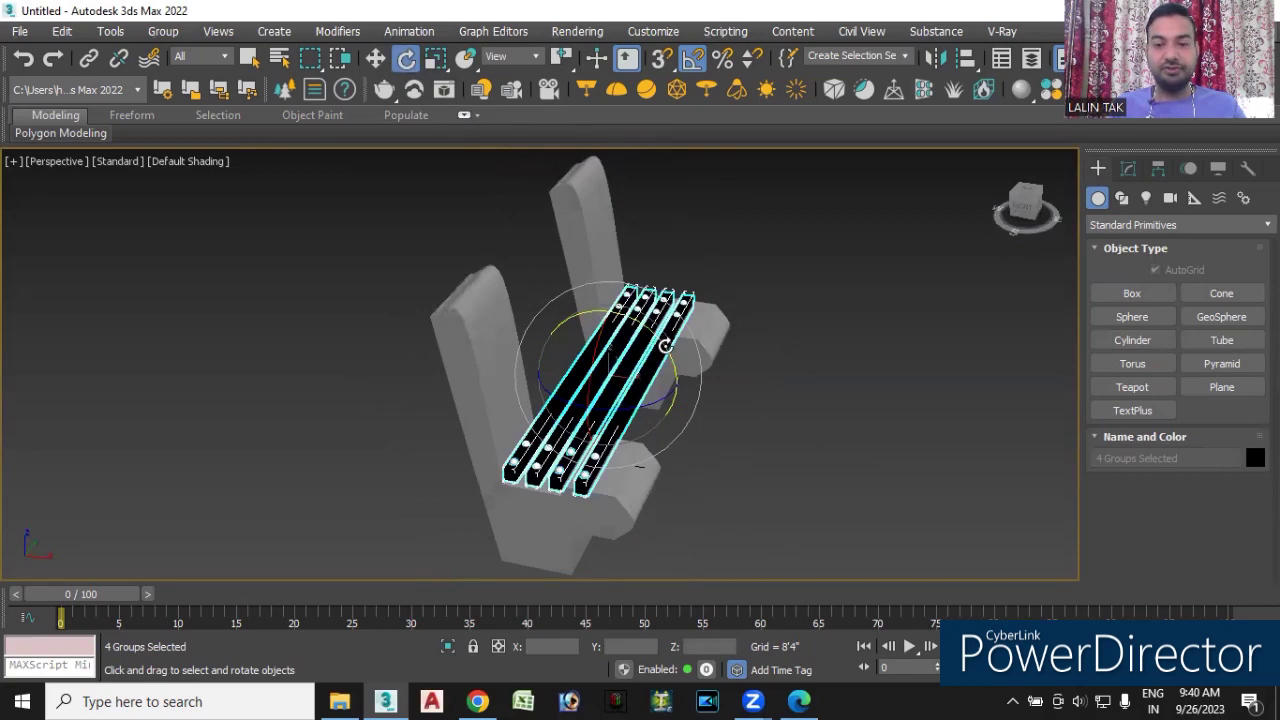
{"action": "mouse_move", "coordinate": [665, 347]}
{"action": "left_mouse_down"}
{"action": "mouse_move", "coordinate": [650, 333]}
{"action": "mouse_move", "coordinate": [655, 344]}
{"action": "left_mouse_up"}
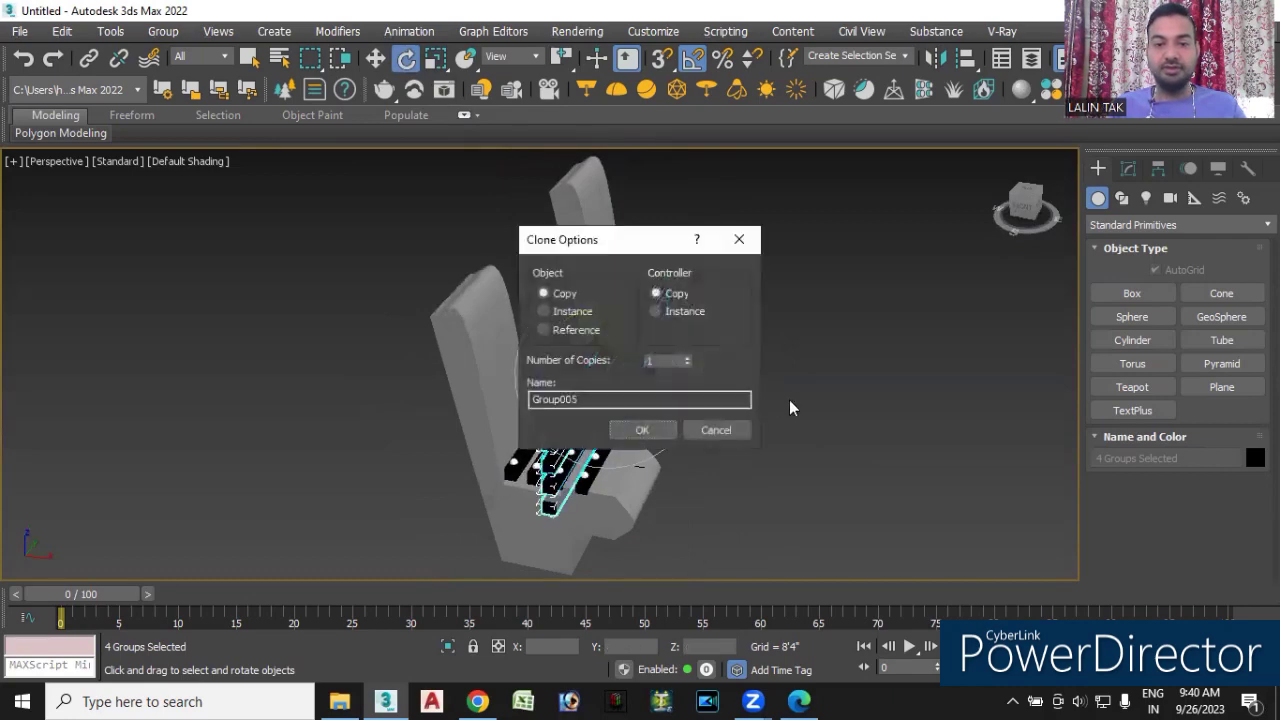
{"action": "left_click", "coordinate": [642, 430]}
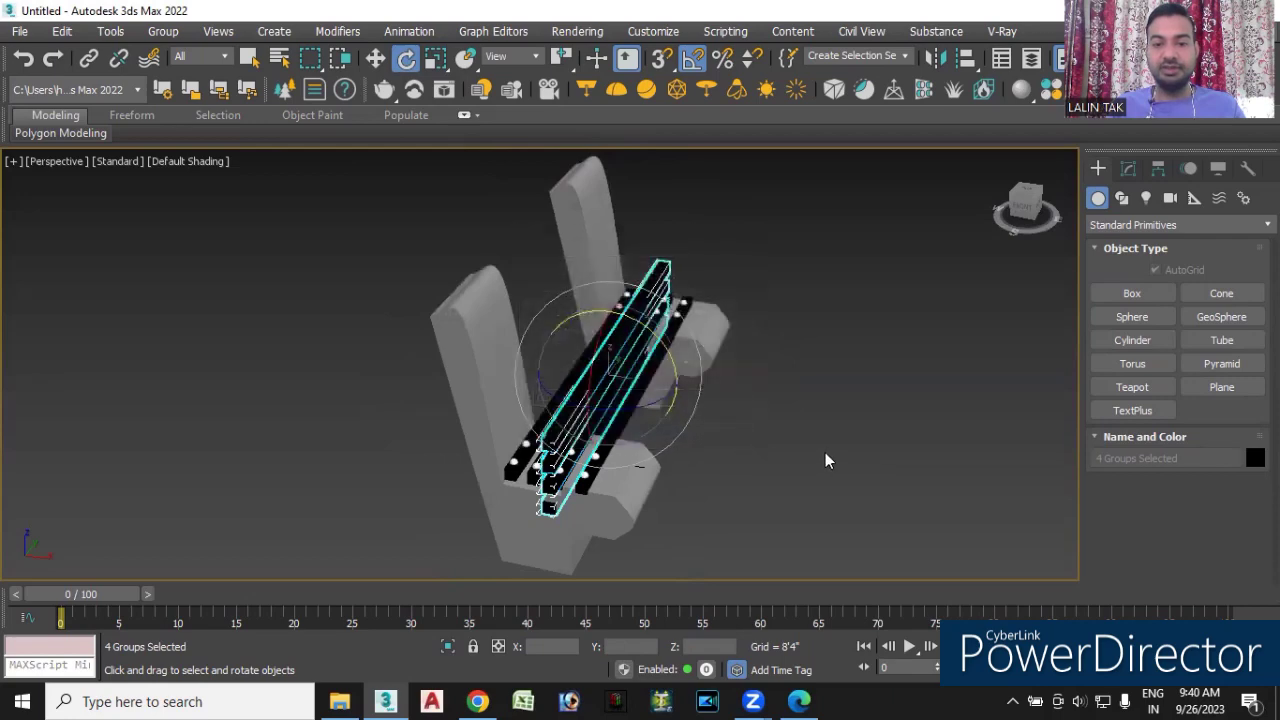
- In the Front view, lift the rotated slat copies well above the seat and open the shading menu
{"action": "key", "text": "l"}
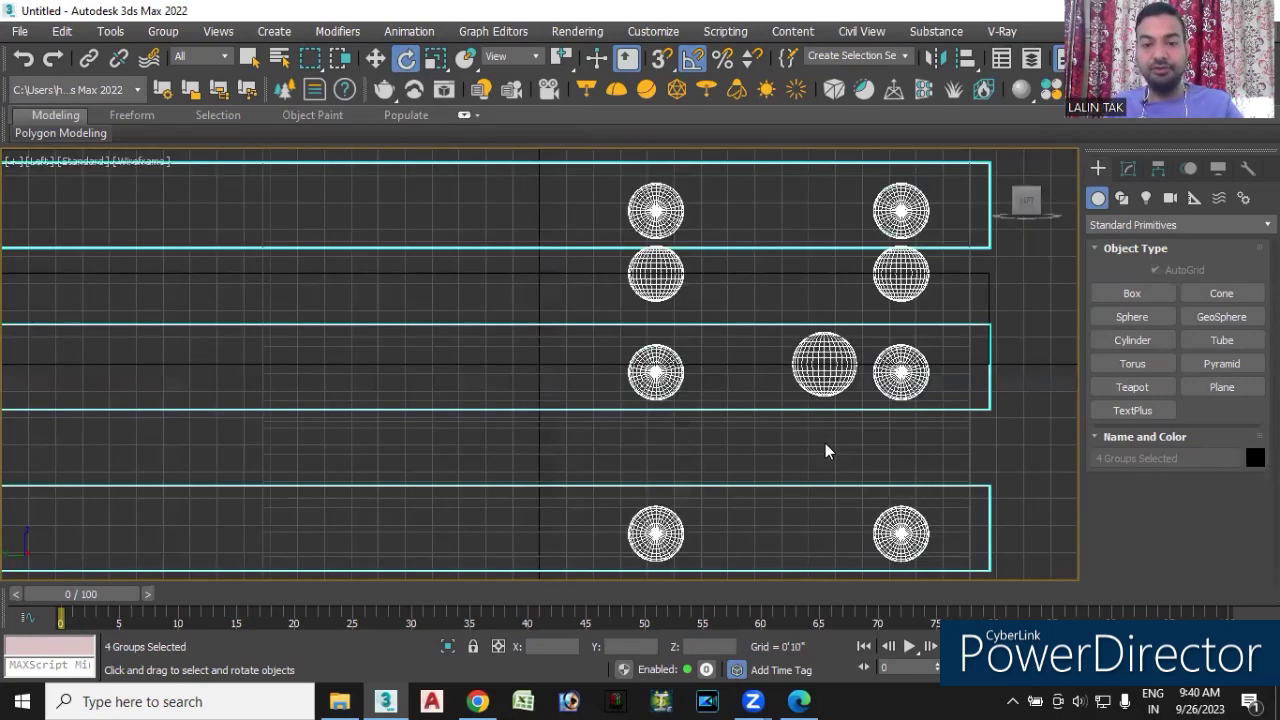
{"action": "scroll", "coordinate": [660, 305], "scroll_direction": "down", "scroll_amount": 5}
{"action": "scroll", "coordinate": [590, 397], "scroll_direction": "down", "scroll_amount": 2}
{"action": "middle_click_drag", "start_coordinate": [590, 397], "coordinate": [600, 437]}
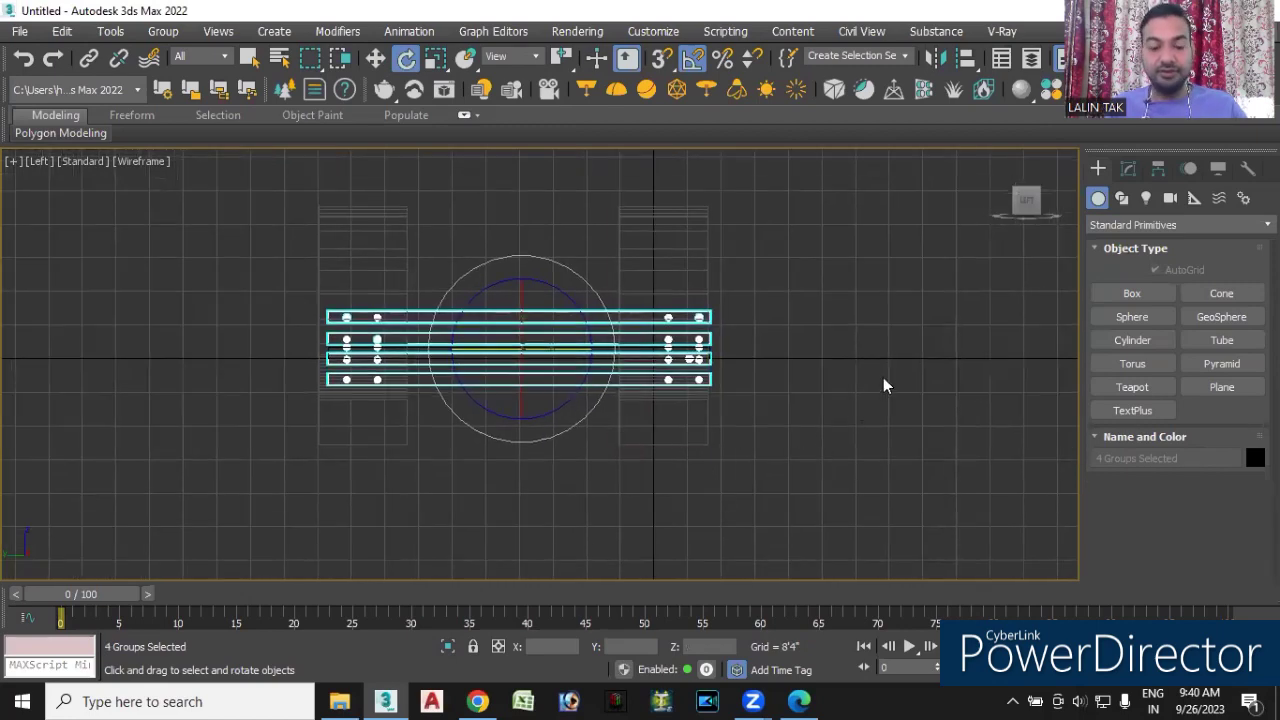
{"action": "key", "text": "f"}
{"action": "scroll", "coordinate": [694, 326], "scroll_direction": "down", "scroll_amount": 3}
{"action": "mouse_move", "coordinate": [692, 338]}
{"action": "middle_mouse_down"}
{"action": "mouse_move", "coordinate": [709, 398]}
{"action": "mouse_move", "coordinate": [690, 430]}
{"action": "middle_mouse_up"}
{"action": "mouse_move", "coordinate": [680, 288]}
{"action": "middle_mouse_down"}
{"action": "mouse_move", "coordinate": [677, 343]}
{"action": "mouse_move", "coordinate": [645, 292]}
{"action": "middle_mouse_up"}
{"action": "scroll", "coordinate": [653, 330], "scroll_direction": "up", "scroll_amount": 2}
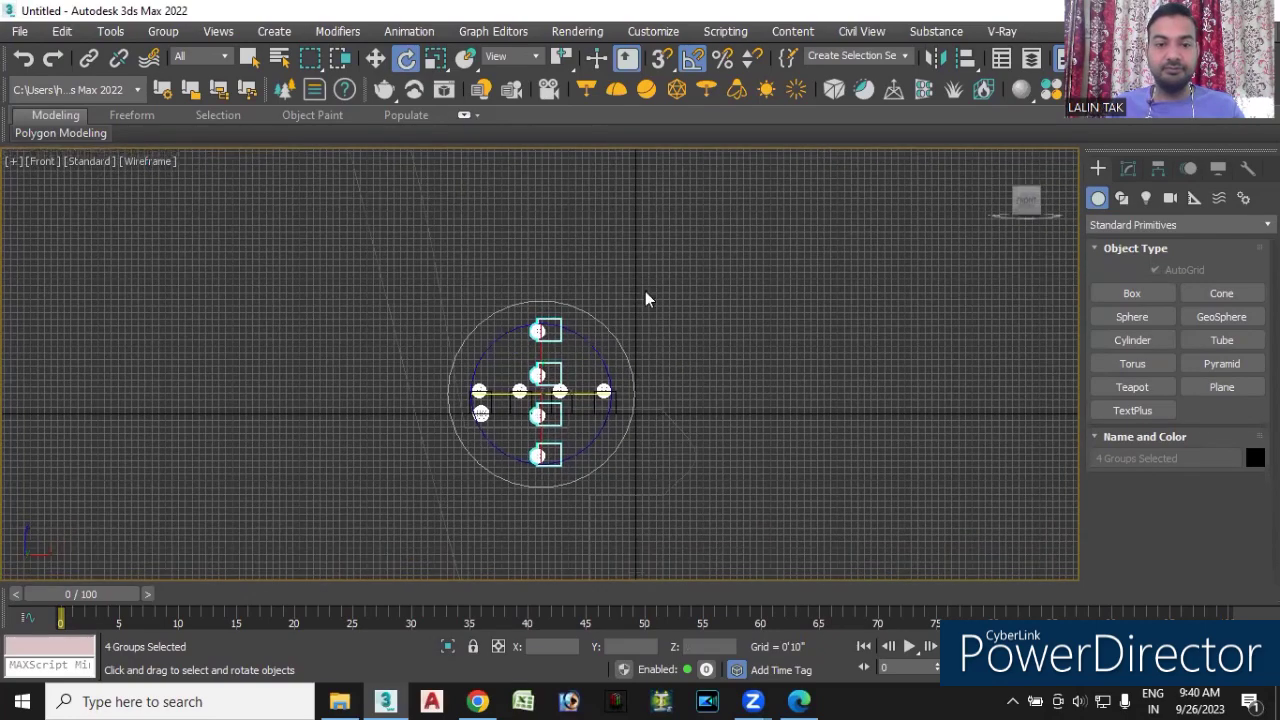
{"action": "left_click", "coordinate": [375, 58]}
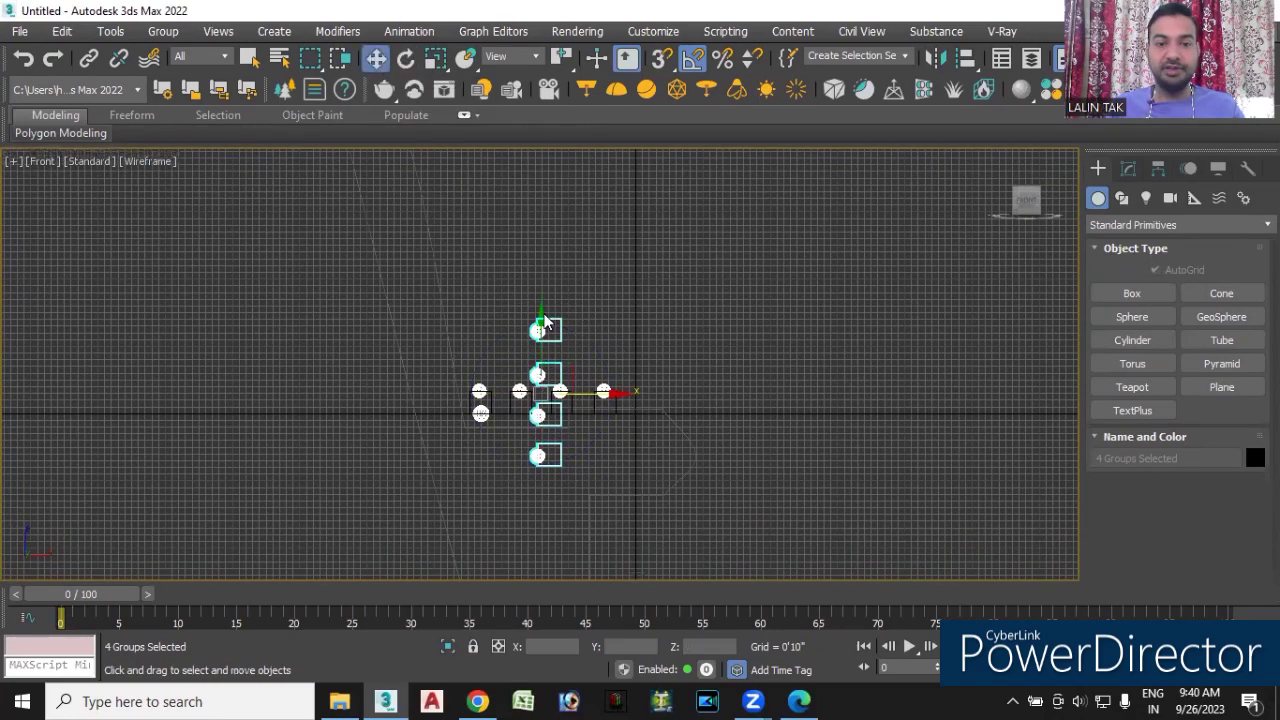
{"action": "left_click_drag", "start_coordinate": [544, 320], "coordinate": [528, 193]}
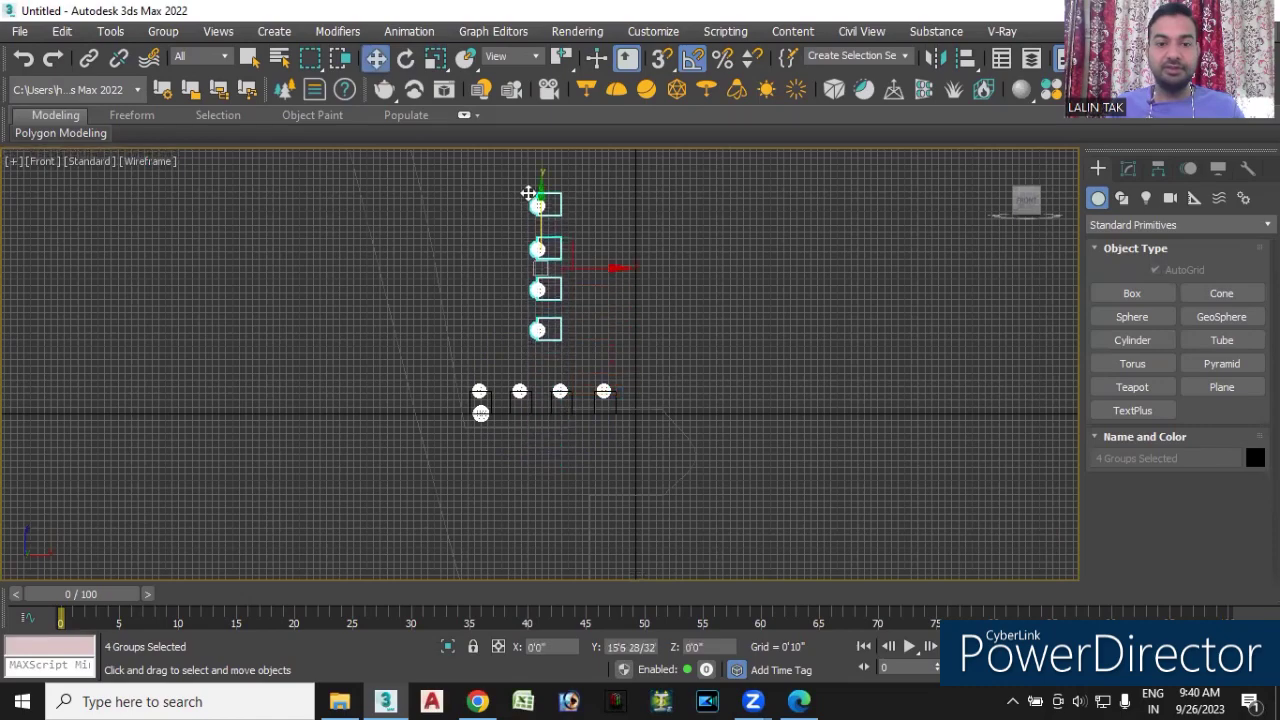
{"action": "left_click", "coordinate": [146, 161]}
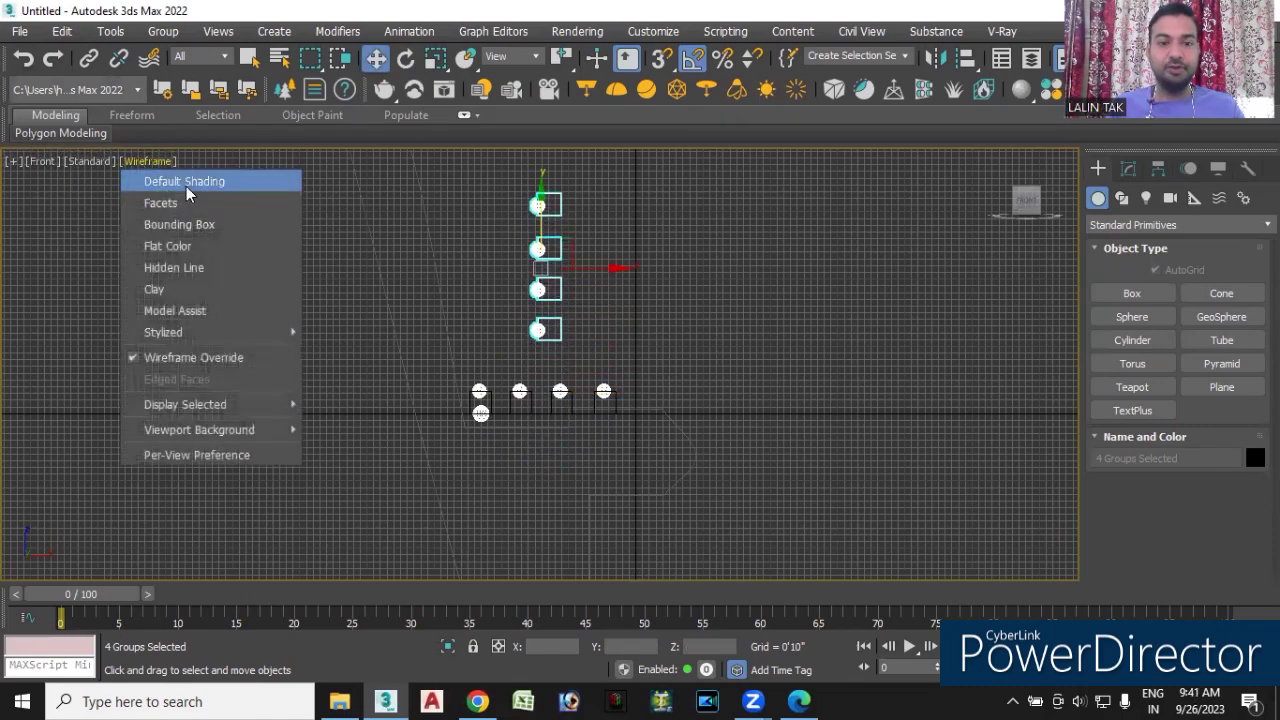
- Switch the Front view to Default Shading and move the four groups toward the chair back
{"action": "left_click", "coordinate": [186, 186]}
{"action": "middle_click_drag", "start_coordinate": [600, 286], "coordinate": [589, 359]}
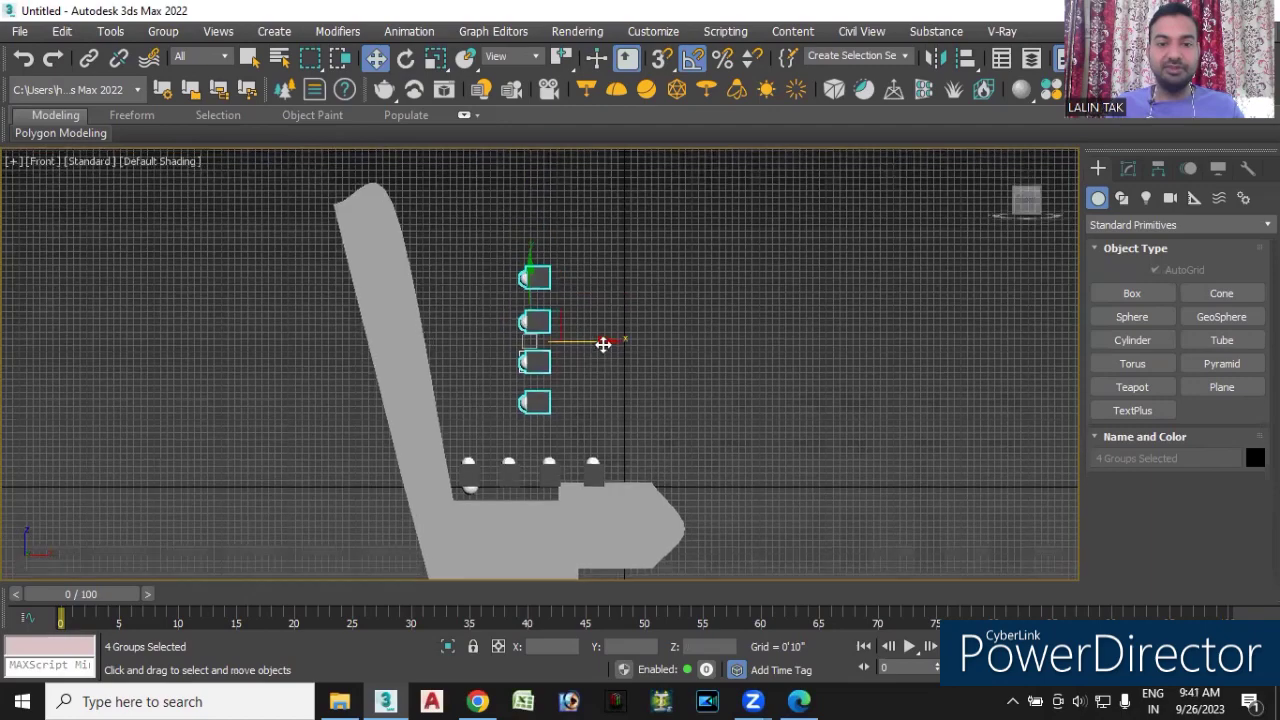
{"action": "left_click_drag", "start_coordinate": [606, 342], "coordinate": [522, 338]}
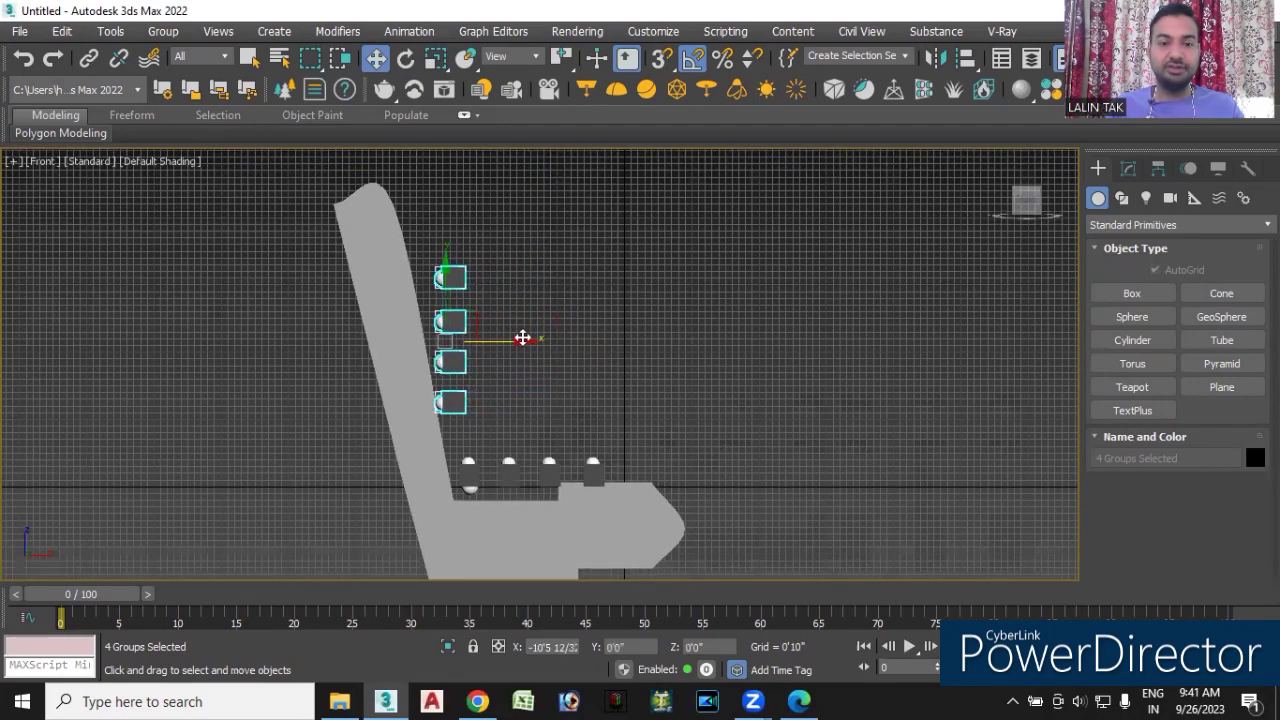
{"action": "left_click_drag", "start_coordinate": [522, 338], "coordinate": [555, 338]}
{"action": "left_click", "coordinate": [595, 378]}
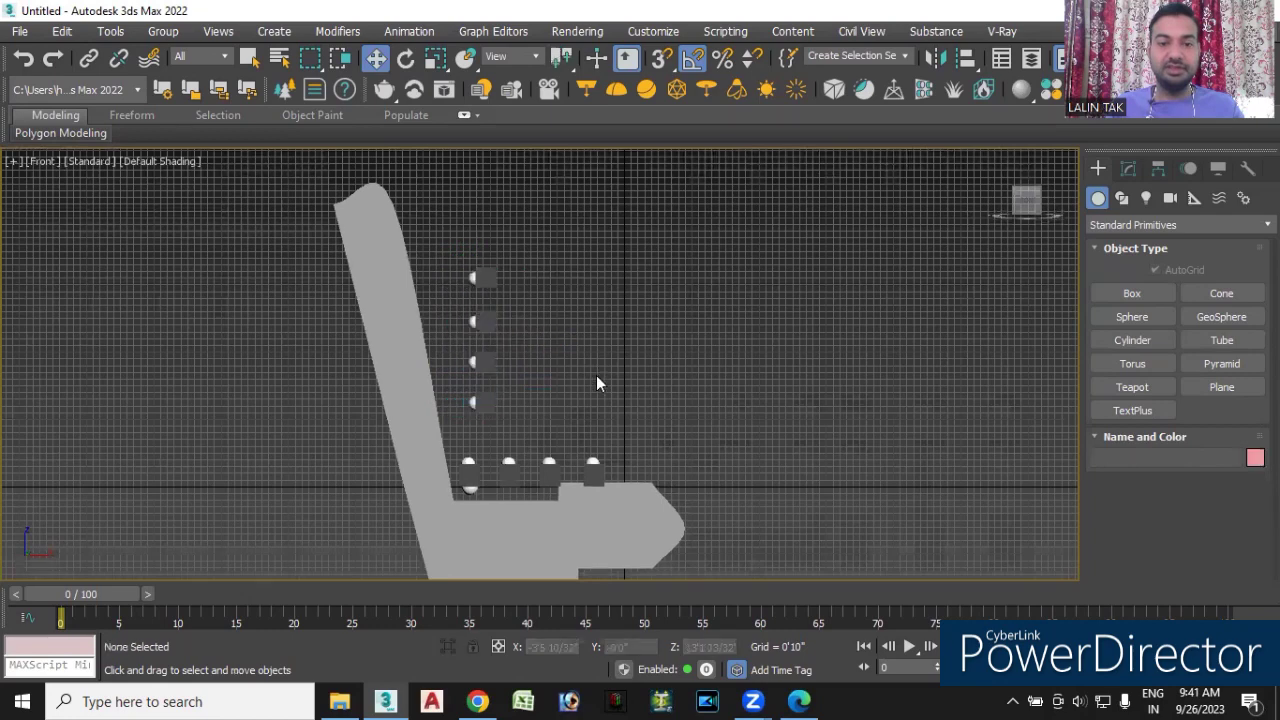
- Shift-drag the top slat group upward, making 2 more copies
{"action": "left_click_drag", "start_coordinate": [519, 300], "coordinate": [516, 298]}
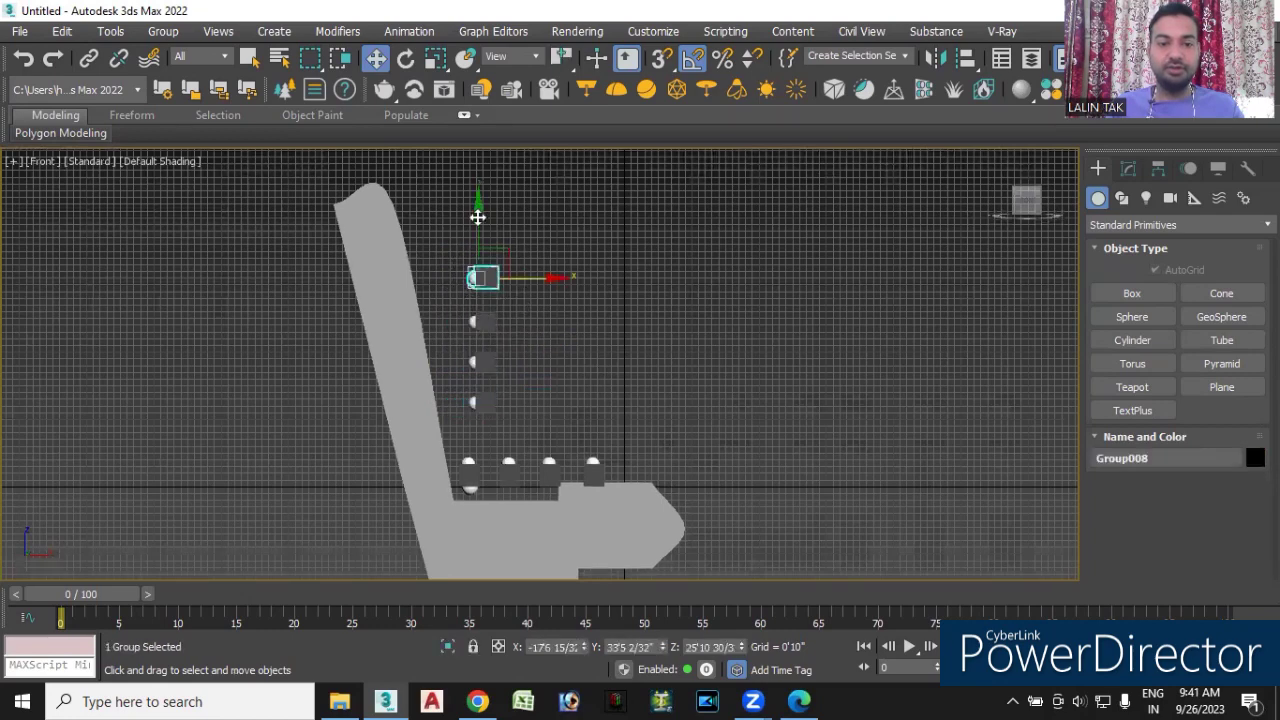
{"action": "left_click_drag", "start_coordinate": [476, 217], "coordinate": [476, 177], "text": "shift"}
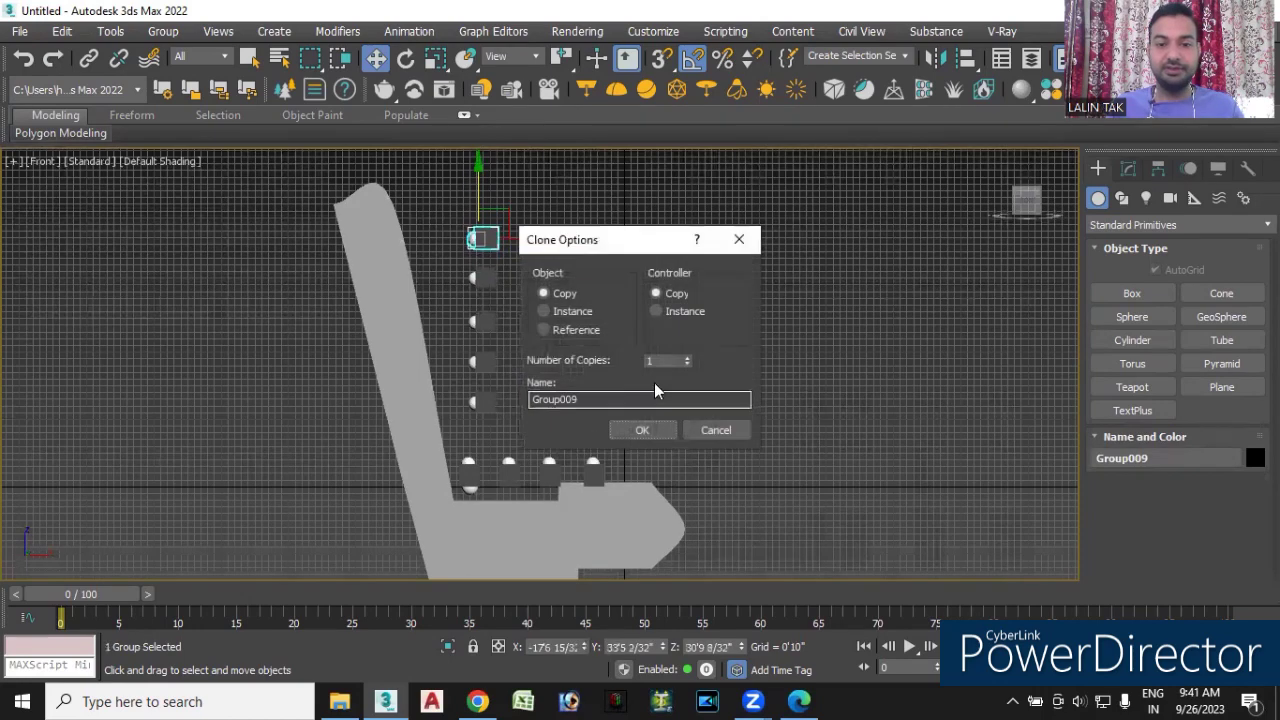
{"action": "type", "text": "2"}
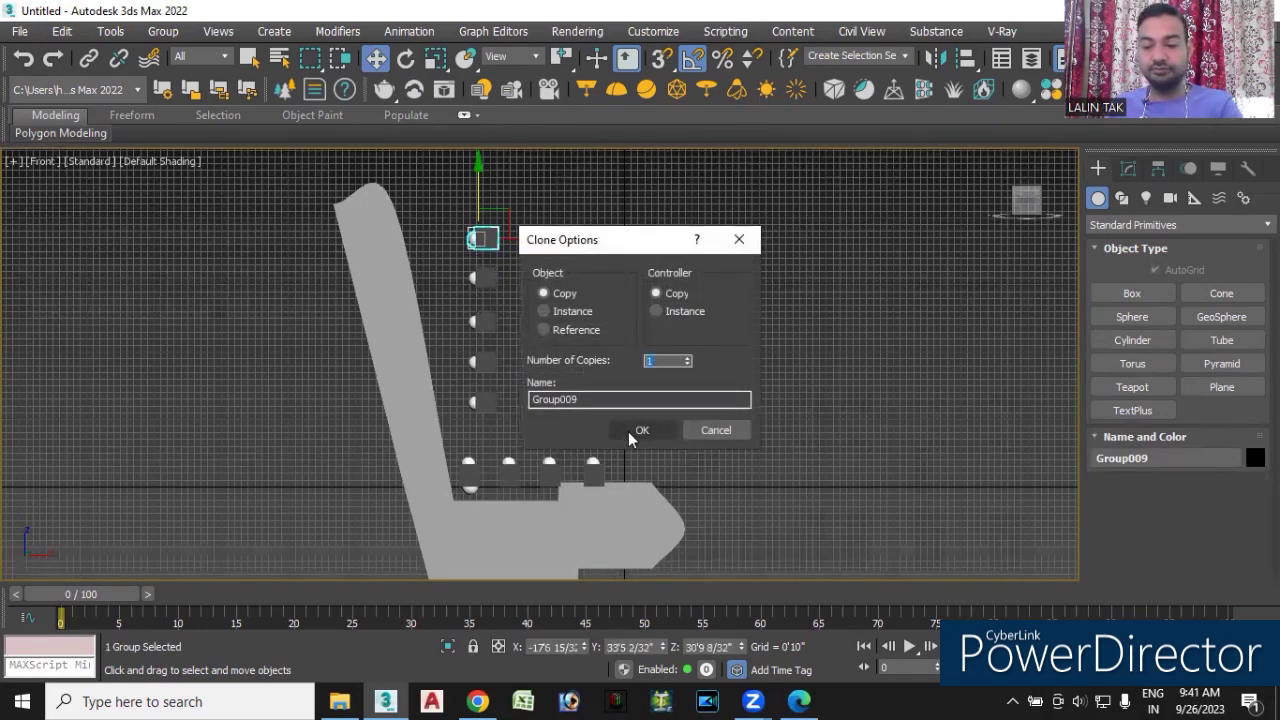
{"action": "left_click", "coordinate": [642, 430]}
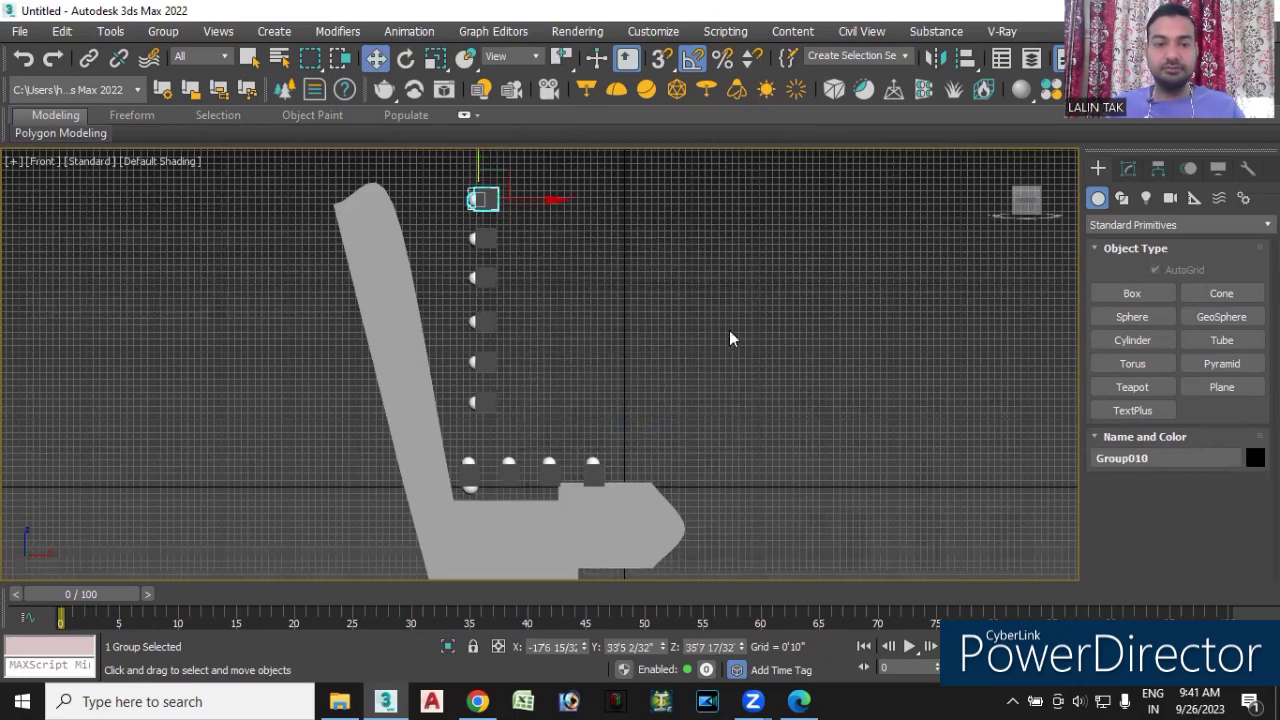
{"action": "left_click", "coordinate": [723, 326]}
{"action": "middle_click_drag", "start_coordinate": [557, 317], "coordinate": [623, 320]}
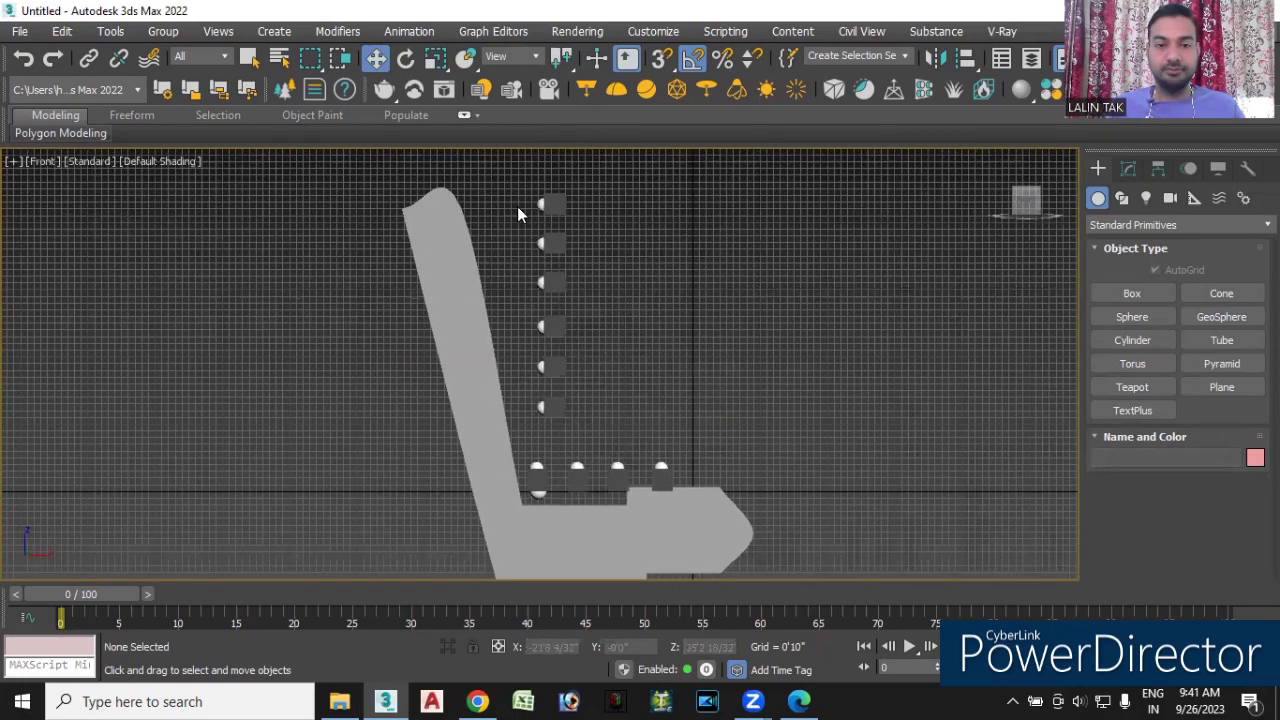
- Delete the stray sphere under the seat and frame the whole chair
{"action": "left_click", "coordinate": [538, 492]}
{"action": "left_click", "coordinate": [538, 492]}
{"action": "key", "text": "Delete"}
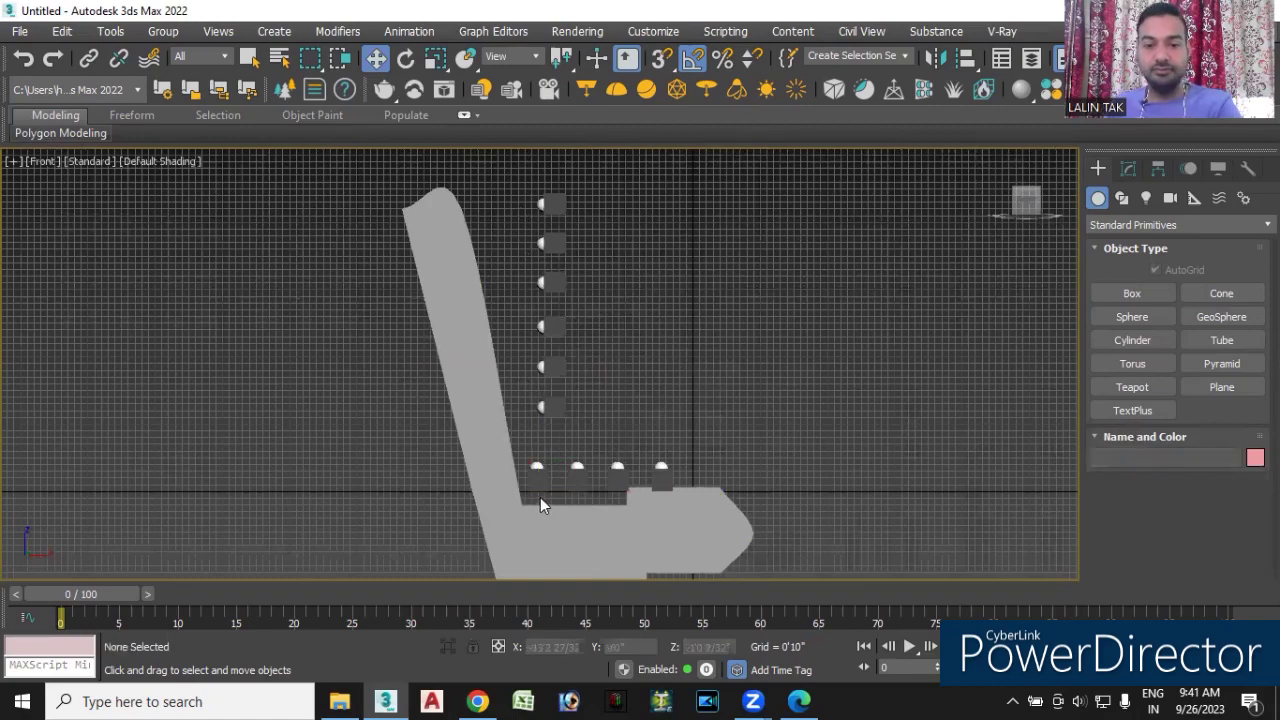
{"action": "mouse_move", "coordinate": [721, 405]}
{"action": "middle_mouse_down", "text": "alt"}
{"action": "mouse_move", "coordinate": [728, 414]}
{"action": "mouse_move", "coordinate": [722, 405]}
{"action": "middle_mouse_up", "text": "alt"}
{"action": "key", "text": "f"}
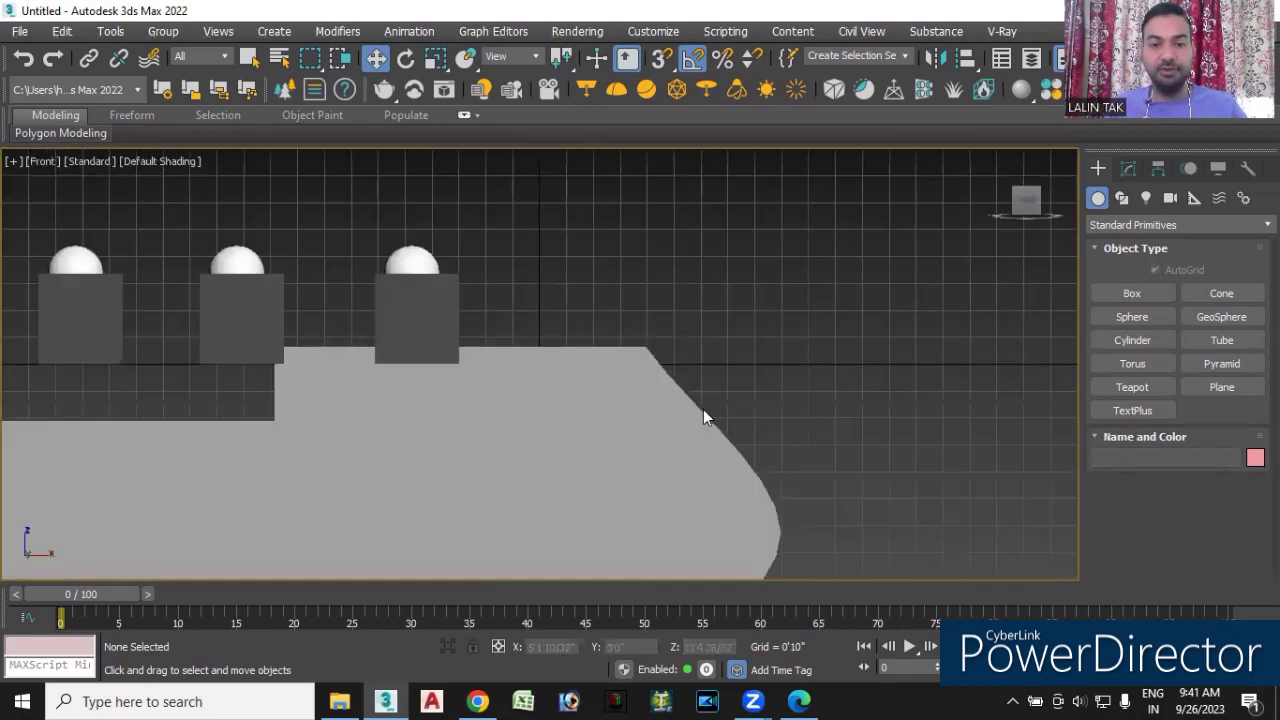
{"action": "scroll", "coordinate": [583, 337], "scroll_direction": "down", "scroll_amount": 5}
{"action": "middle_click_drag", "start_coordinate": [594, 371], "coordinate": [648, 480]}
{"action": "scroll", "coordinate": [547, 362], "scroll_direction": "down", "scroll_amount": 3}
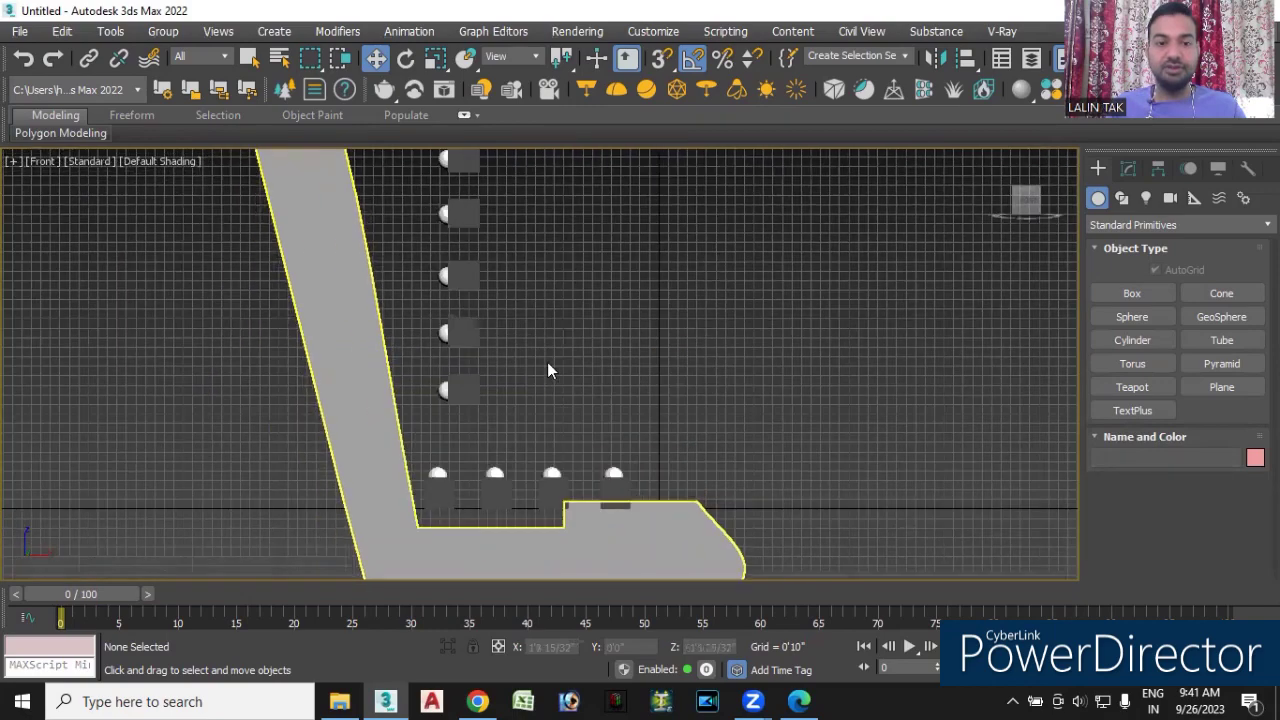
{"action": "scroll", "coordinate": [527, 319], "scroll_direction": "down", "scroll_amount": 2}
{"action": "middle_click_drag", "start_coordinate": [527, 319], "coordinate": [553, 390]}
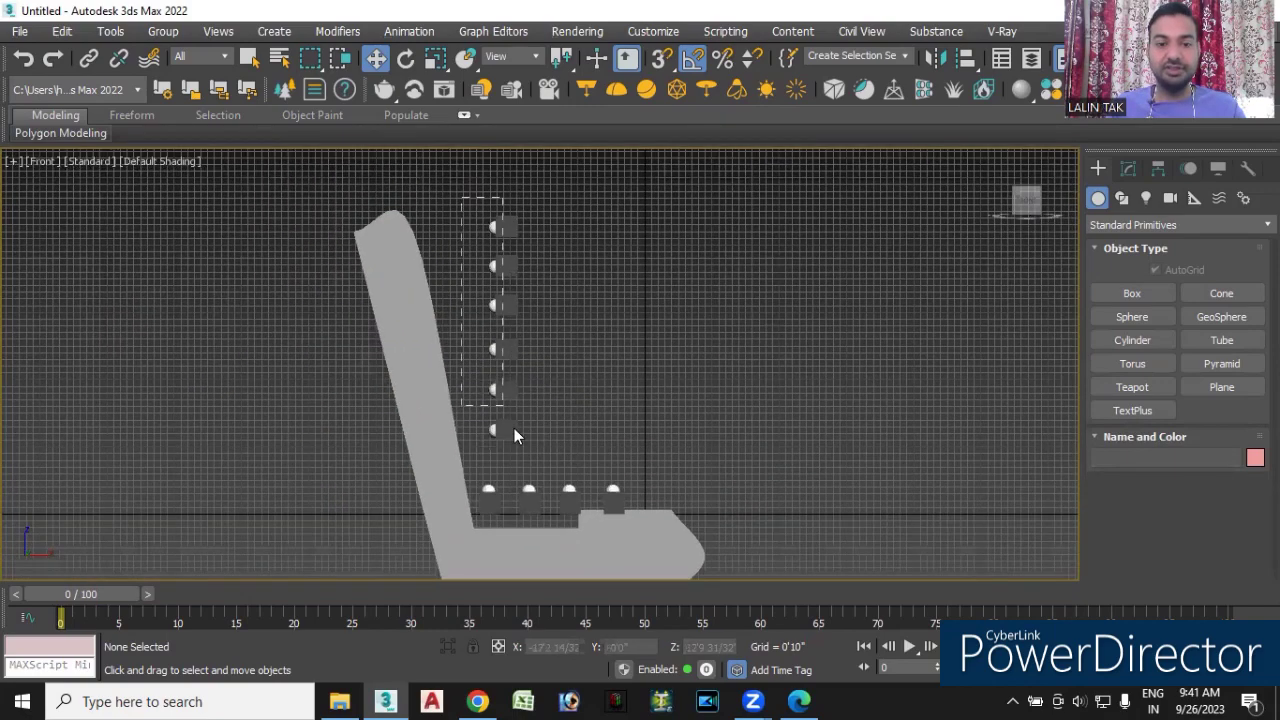
- Select the six backrest slat groups and tilt them about 11° to match the back
{"action": "left_click_drag", "start_coordinate": [514, 435], "coordinate": [558, 452]}
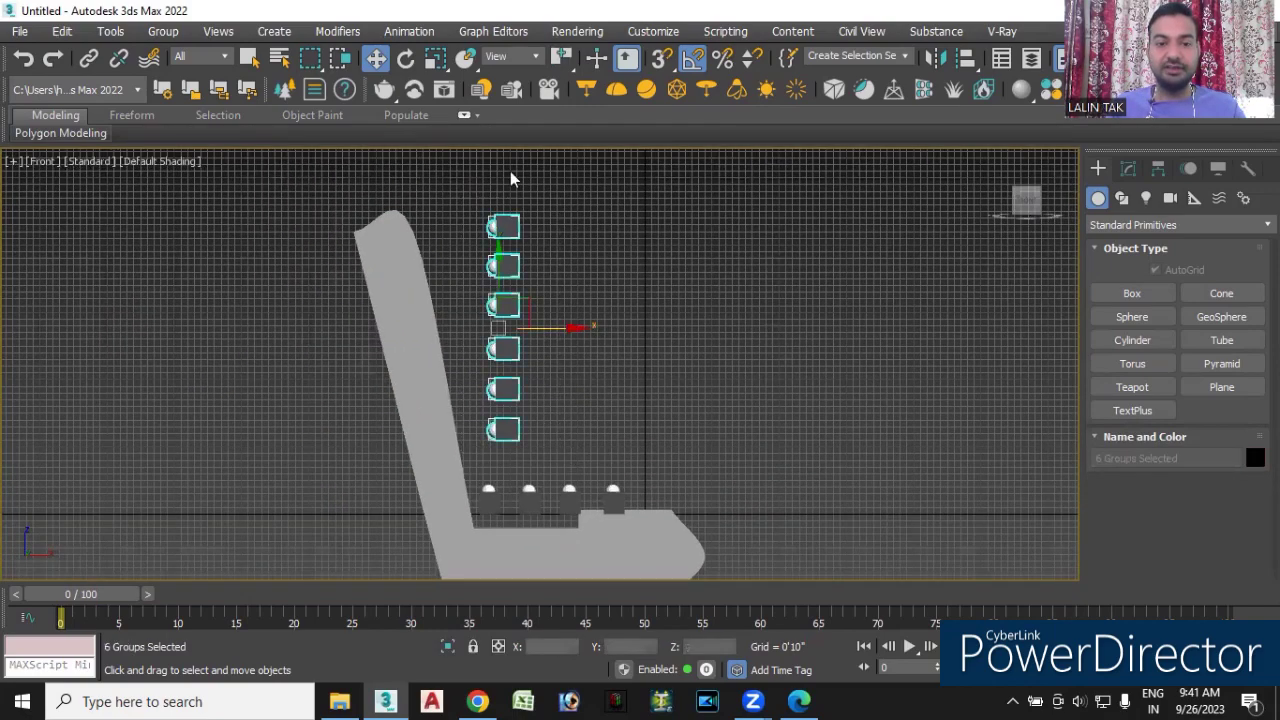
{"action": "left_click", "coordinate": [407, 59]}
{"action": "mouse_move", "coordinate": [551, 277]}
{"action": "left_mouse_down"}
{"action": "mouse_move", "coordinate": [557, 303]}
{"action": "mouse_move", "coordinate": [557, 291]}
{"action": "left_mouse_up"}
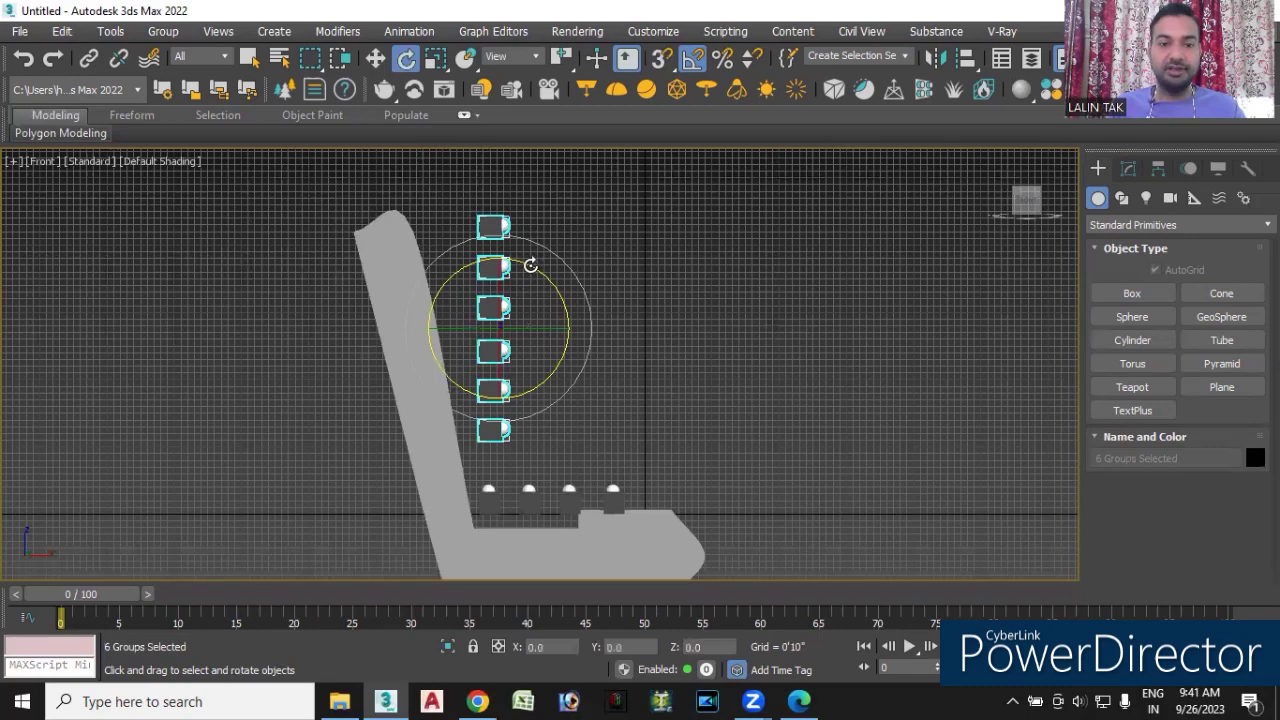
{"action": "left_click_drag", "start_coordinate": [530, 265], "coordinate": [528, 263]}
{"action": "right_click", "coordinate": [529, 264]}
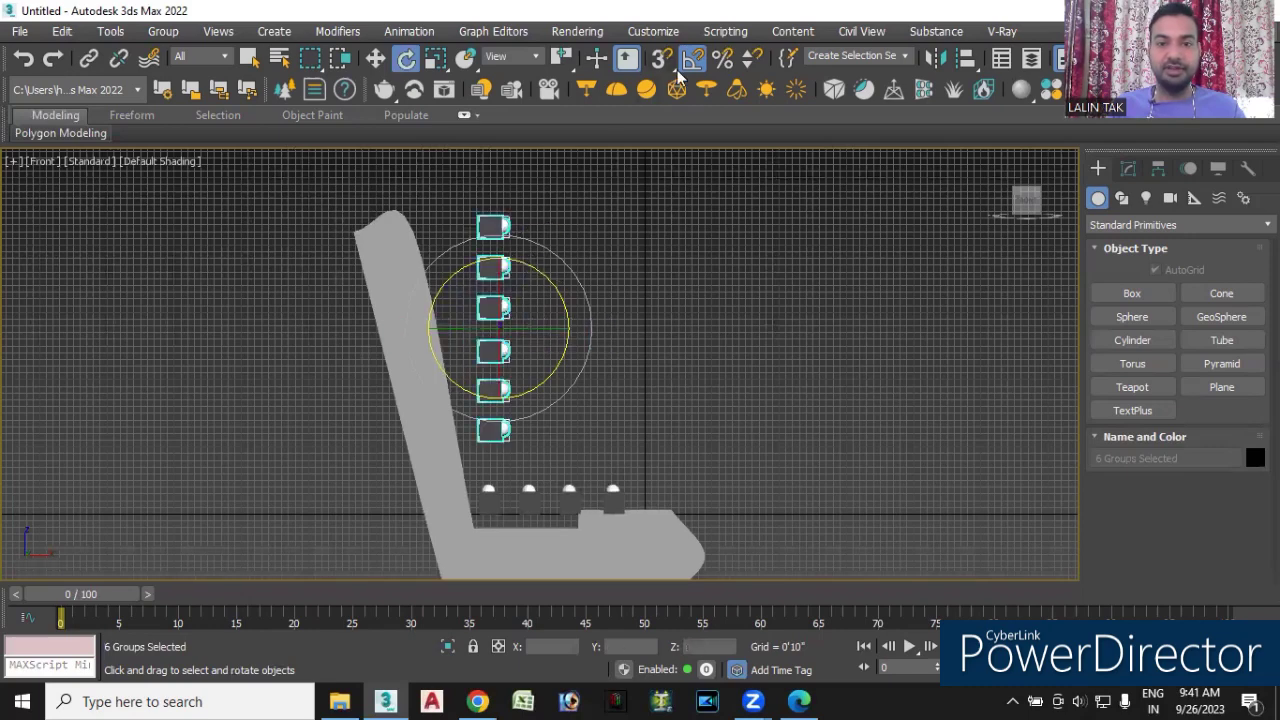
{"action": "left_click_drag", "start_coordinate": [539, 268], "coordinate": [527, 258]}
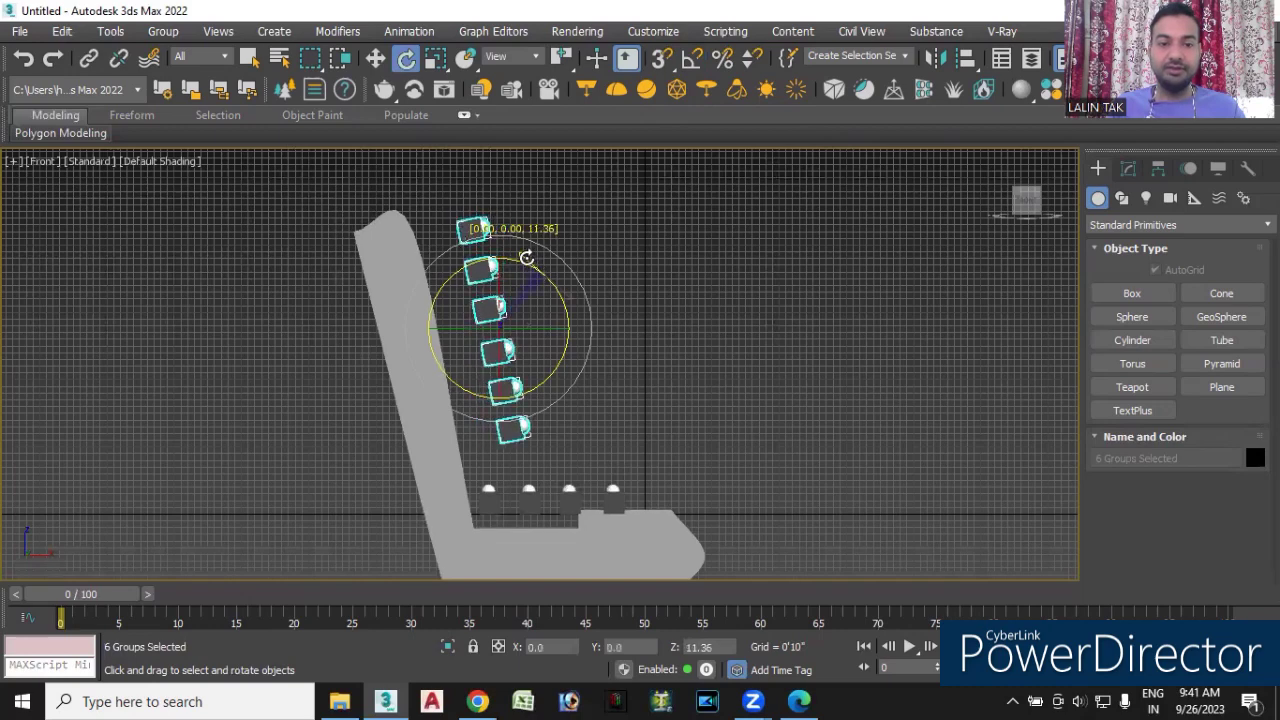
- Move the tilted groups left and down onto the chair back, then switch to Perspective
{"action": "left_click", "coordinate": [375, 60]}
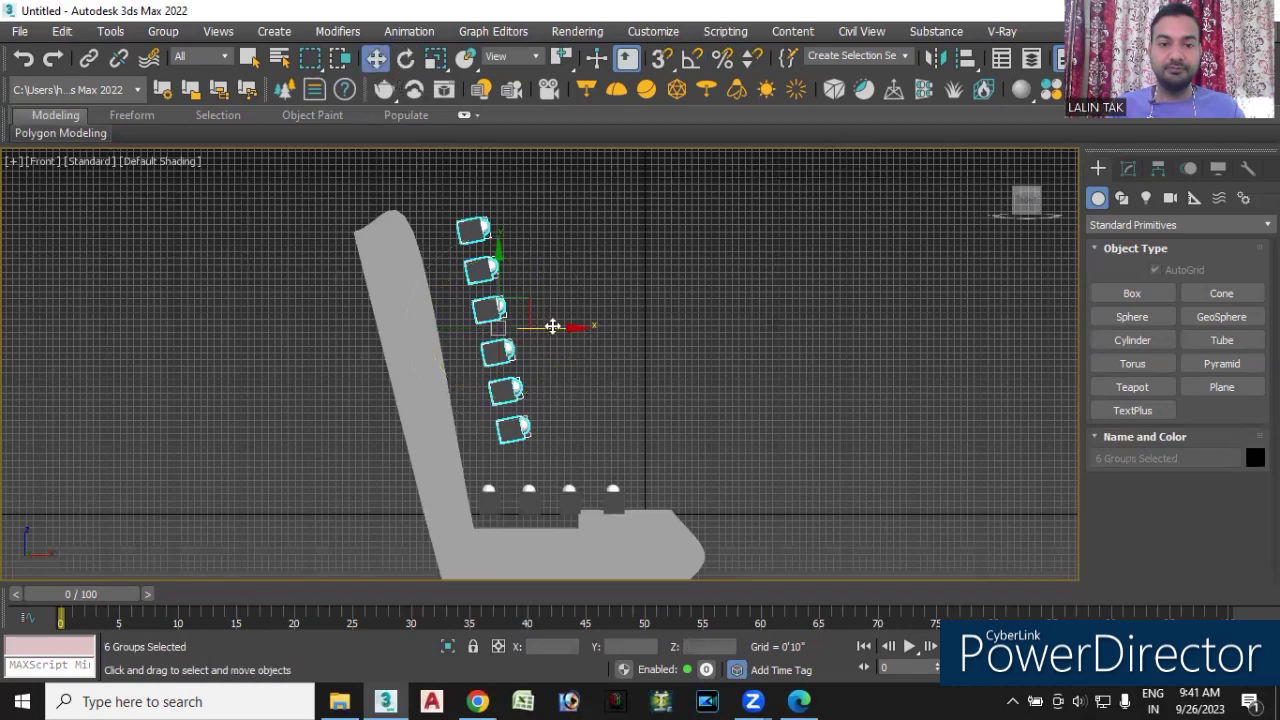
{"action": "left_click_drag", "start_coordinate": [552, 327], "coordinate": [502, 327]}
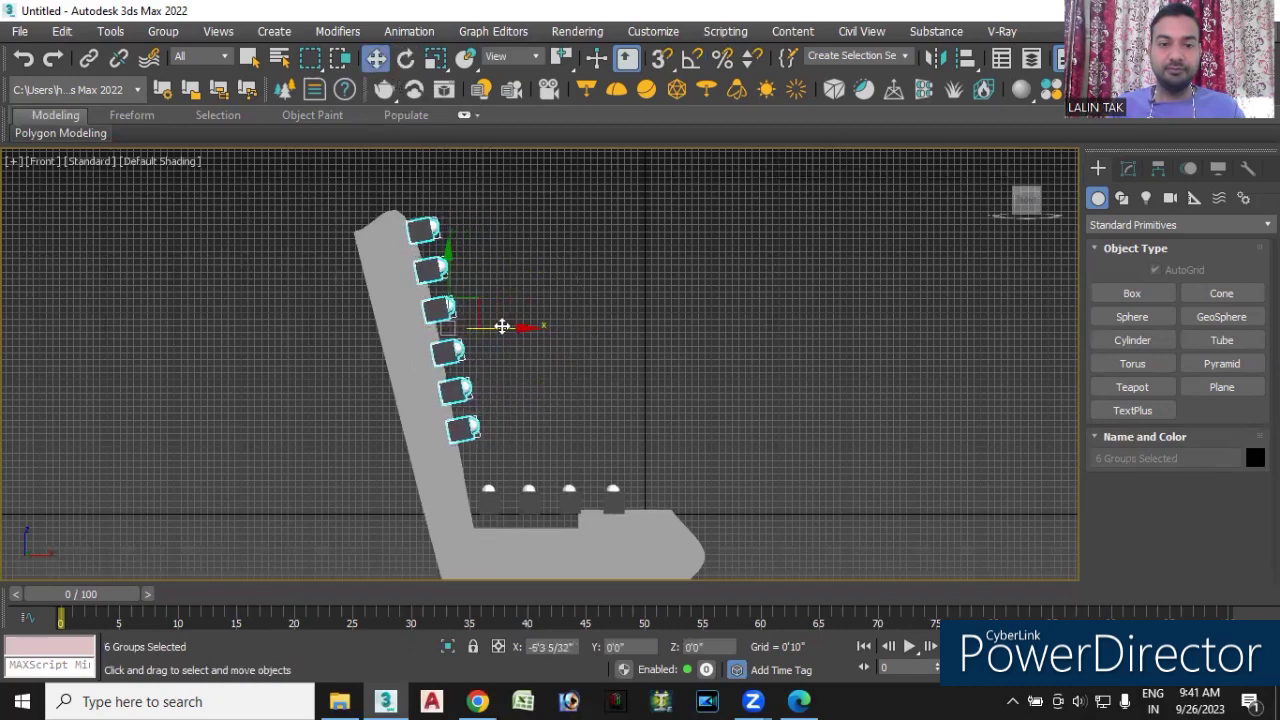
{"action": "left_click_drag", "start_coordinate": [446, 248], "coordinate": [449, 268]}
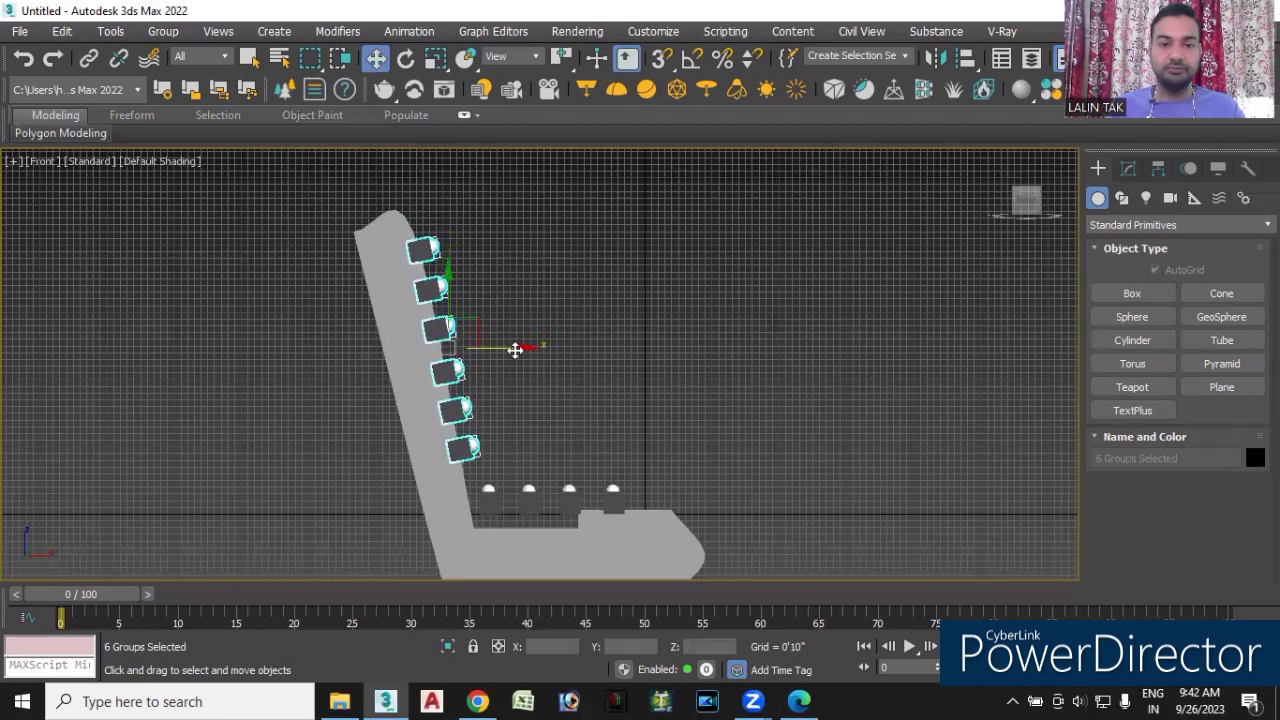
{"action": "left_click", "coordinate": [665, 330]}
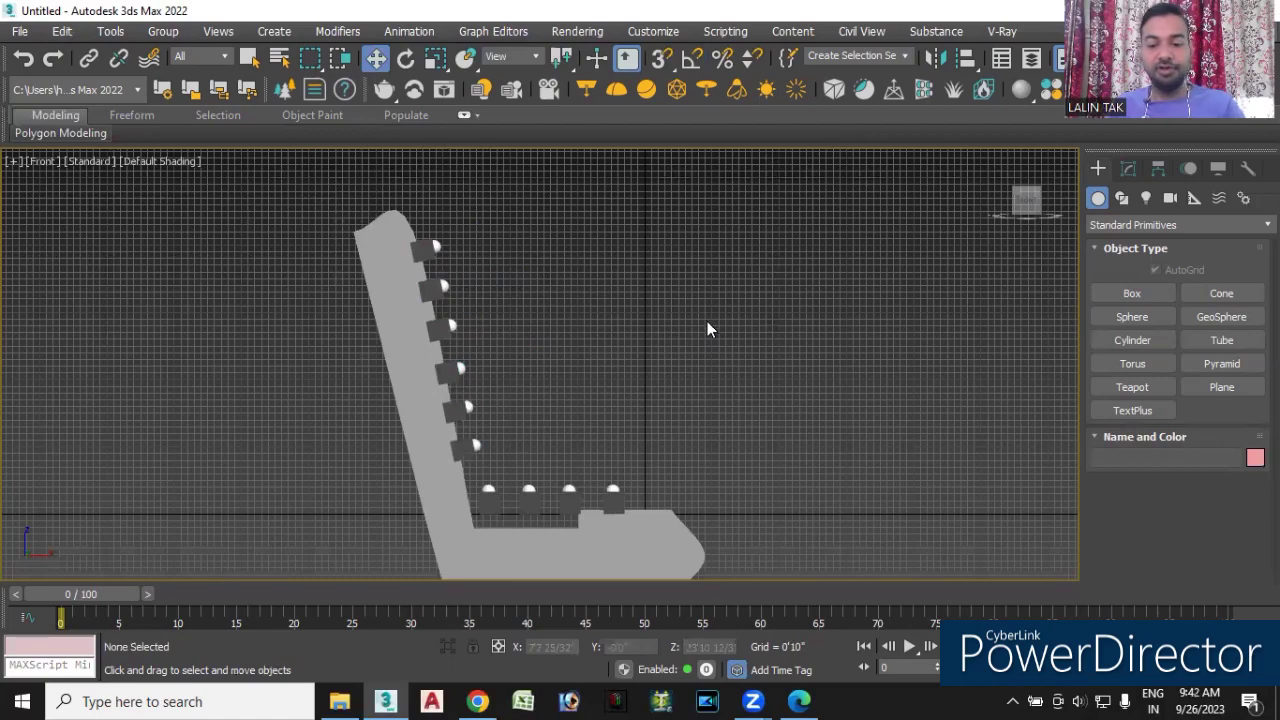
{"action": "key", "text": "p"}
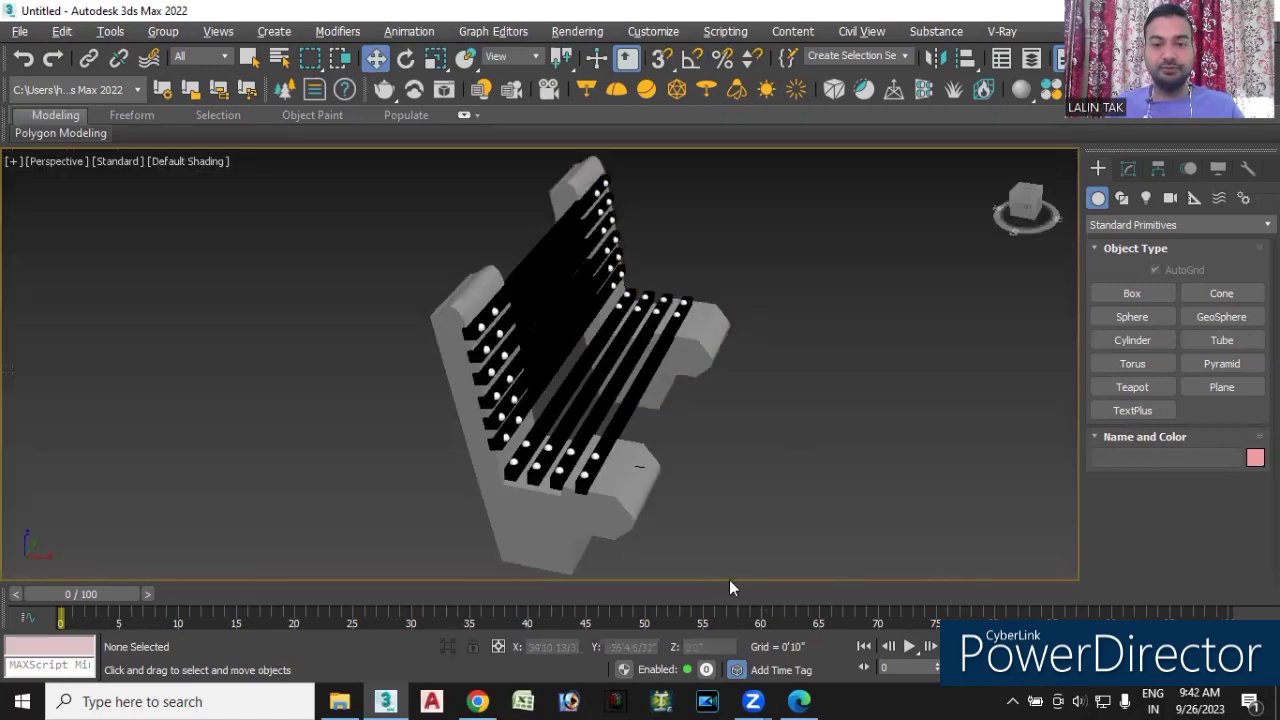
{"action": "mouse_move", "coordinate": [796, 506]}
{"action": "middle_mouse_down", "text": "alt"}
{"action": "mouse_move", "coordinate": [744, 478]}
{"action": "mouse_move", "coordinate": [674, 517]}
{"action": "mouse_move", "coordinate": [677, 529]}
{"action": "mouse_move", "coordinate": [656, 505]}
{"action": "middle_mouse_up", "text": "alt"}
{"action": "scroll", "coordinate": [684, 480], "scroll_direction": "down", "scroll_amount": 2}
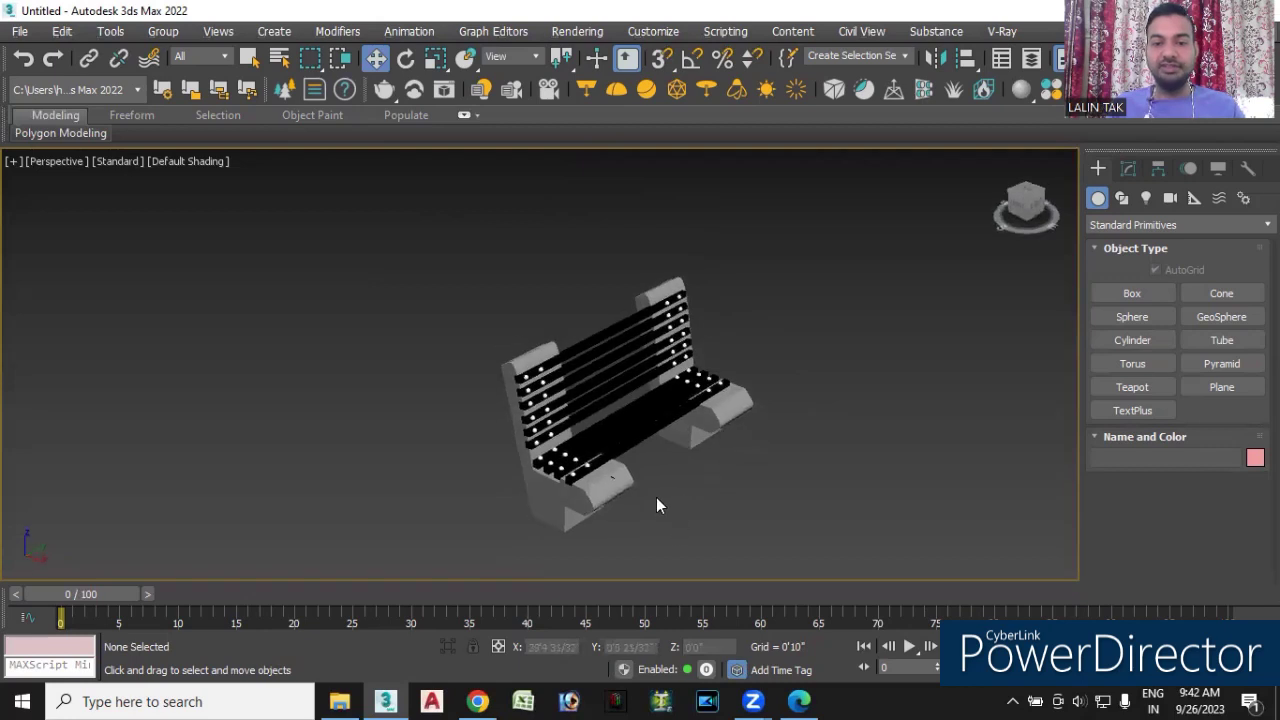
{"action": "scroll", "coordinate": [648, 512], "scroll_direction": "up", "scroll_amount": 2}
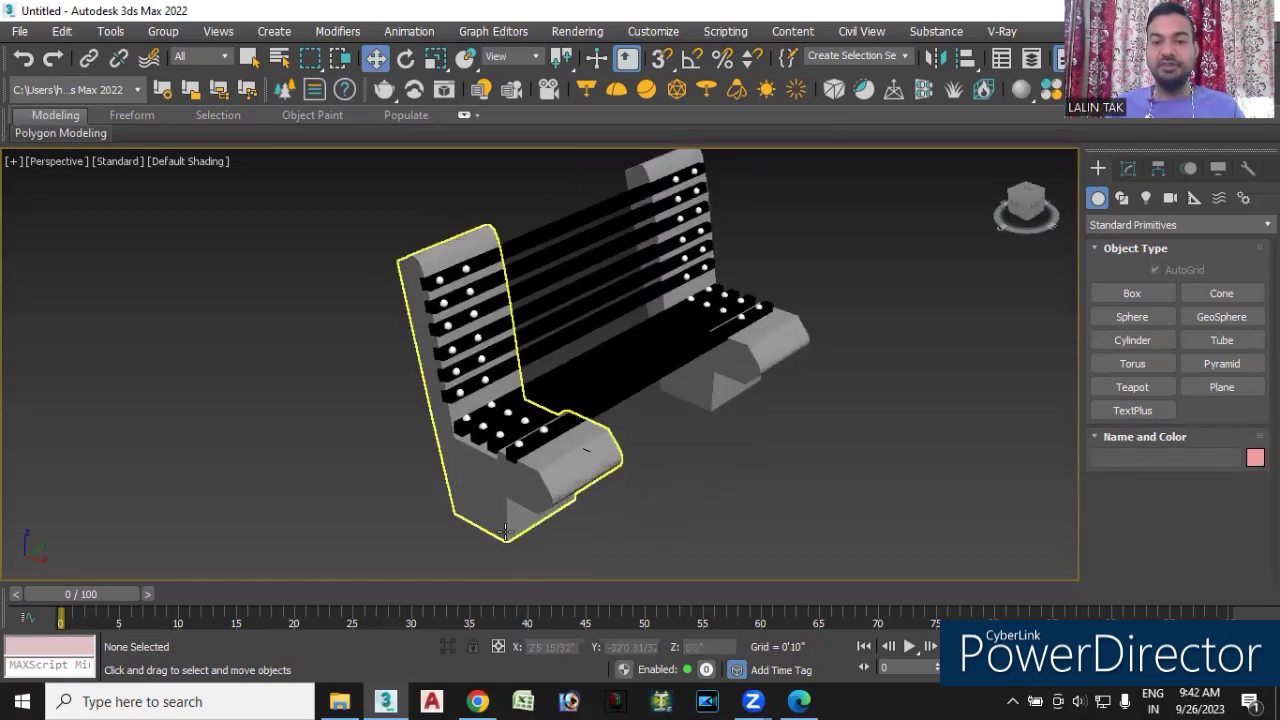
{"action": "middle_click_drag", "start_coordinate": [626, 527], "coordinate": [597, 517], "text": "alt"}
{"action": "mouse_move", "coordinate": [686, 520]}
{"action": "middle_mouse_down", "text": "alt"}
{"action": "mouse_move", "coordinate": [679, 501]}
{"action": "mouse_move", "coordinate": [697, 493]}
{"action": "middle_mouse_up", "text": "alt"}
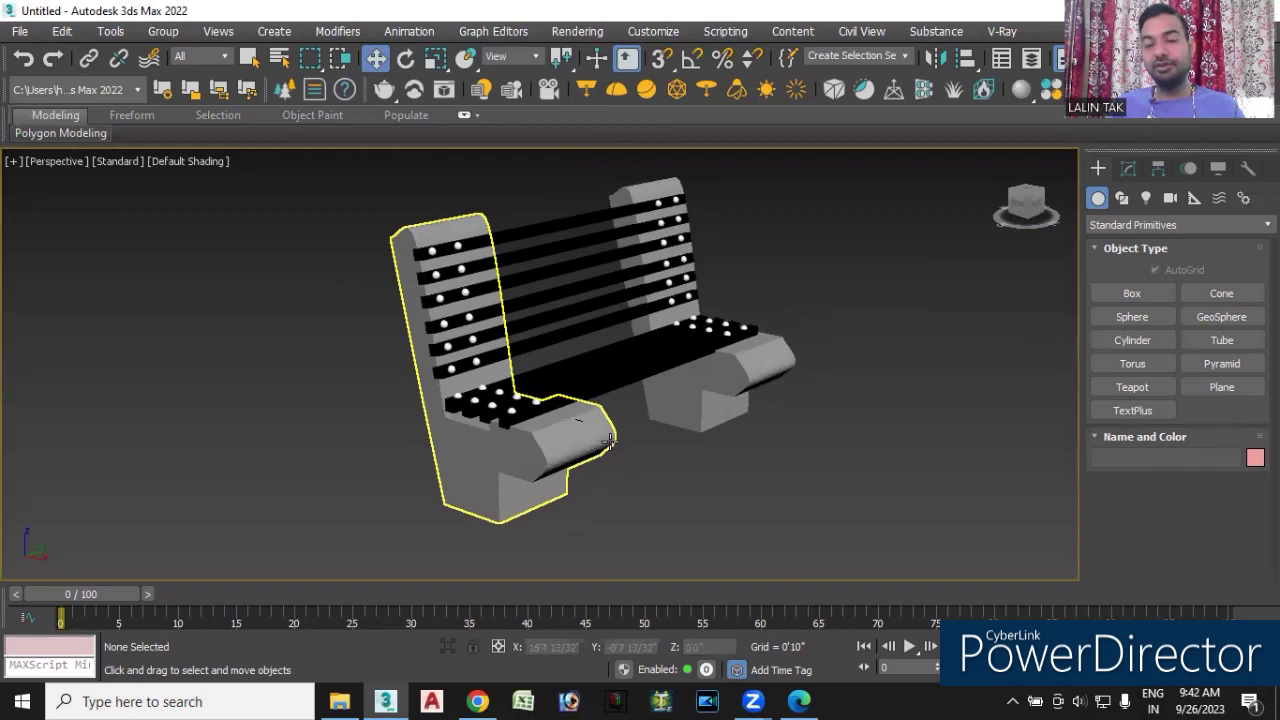
{"action": "mouse_move", "coordinate": [715, 469]}
{"action": "middle_mouse_down", "text": "alt"}
{"action": "mouse_move", "coordinate": [705, 488]}
{"action": "mouse_move", "coordinate": [712, 452]}
{"action": "middle_mouse_up", "text": "alt"}
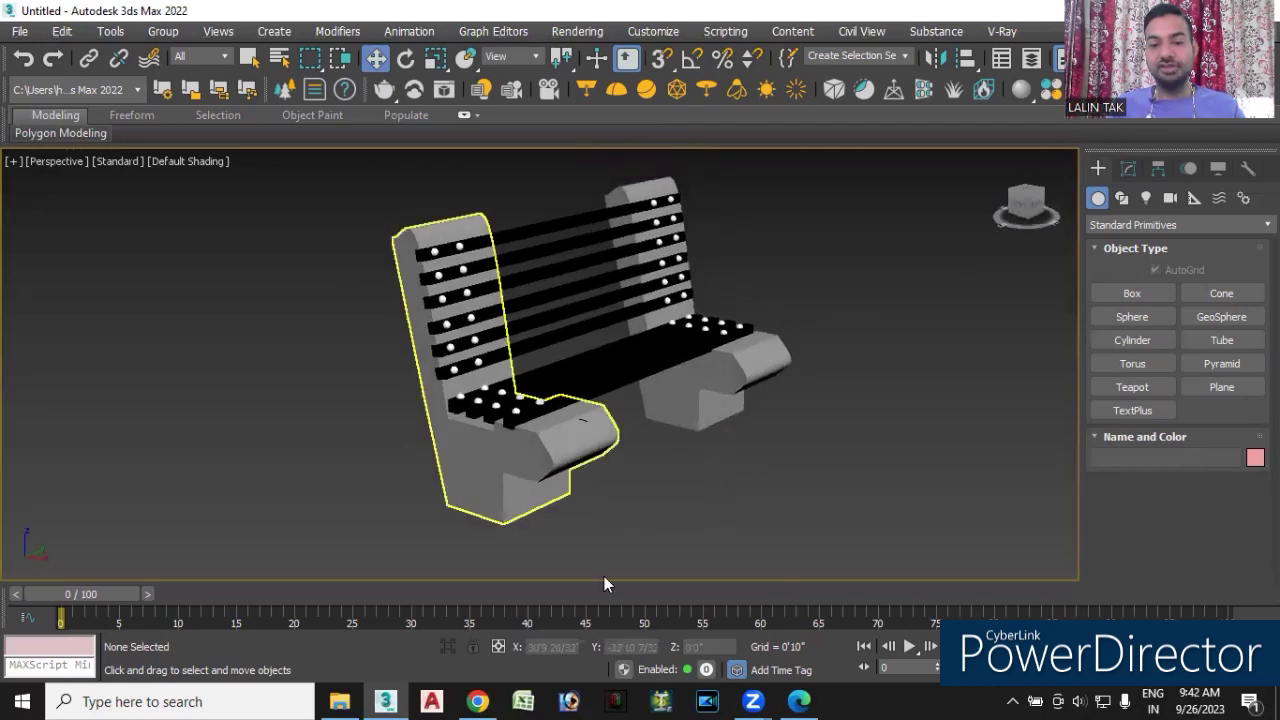
{"action": "left_click", "coordinate": [799, 701]}
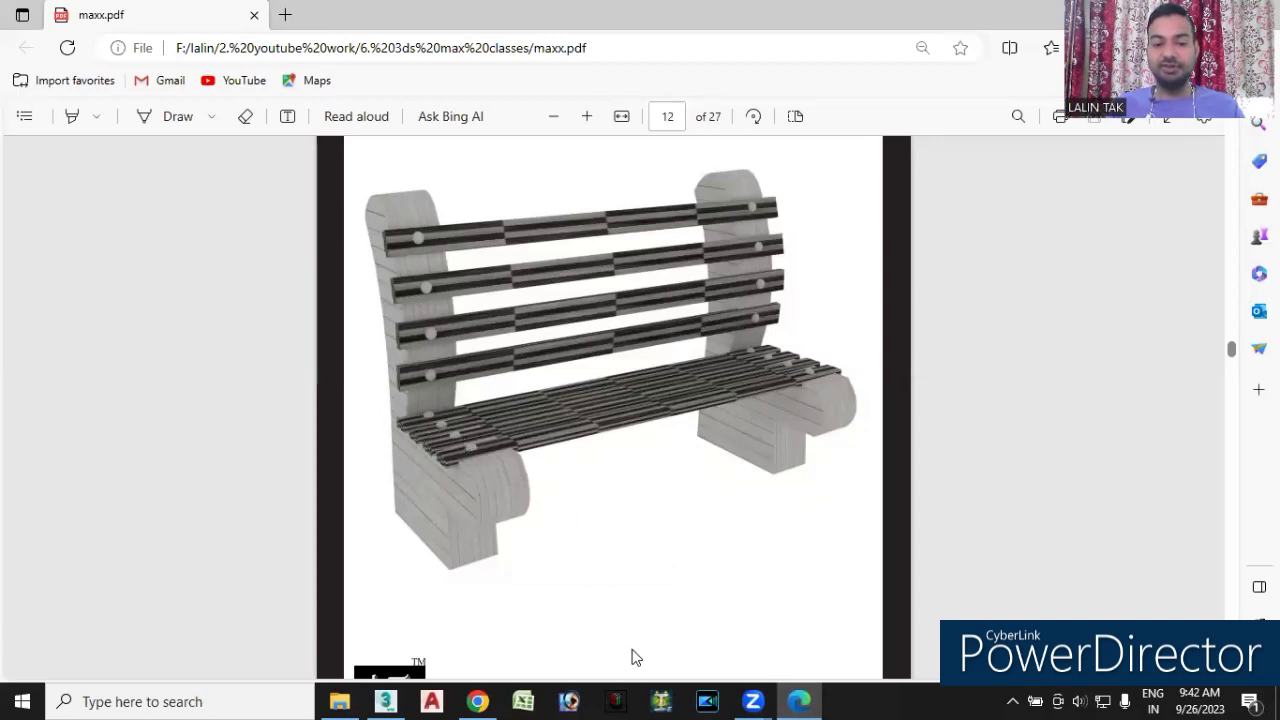
{"action": "mouse_move", "coordinate": [385, 701]}
{"action": "left_click", "coordinate": [426, 619]}
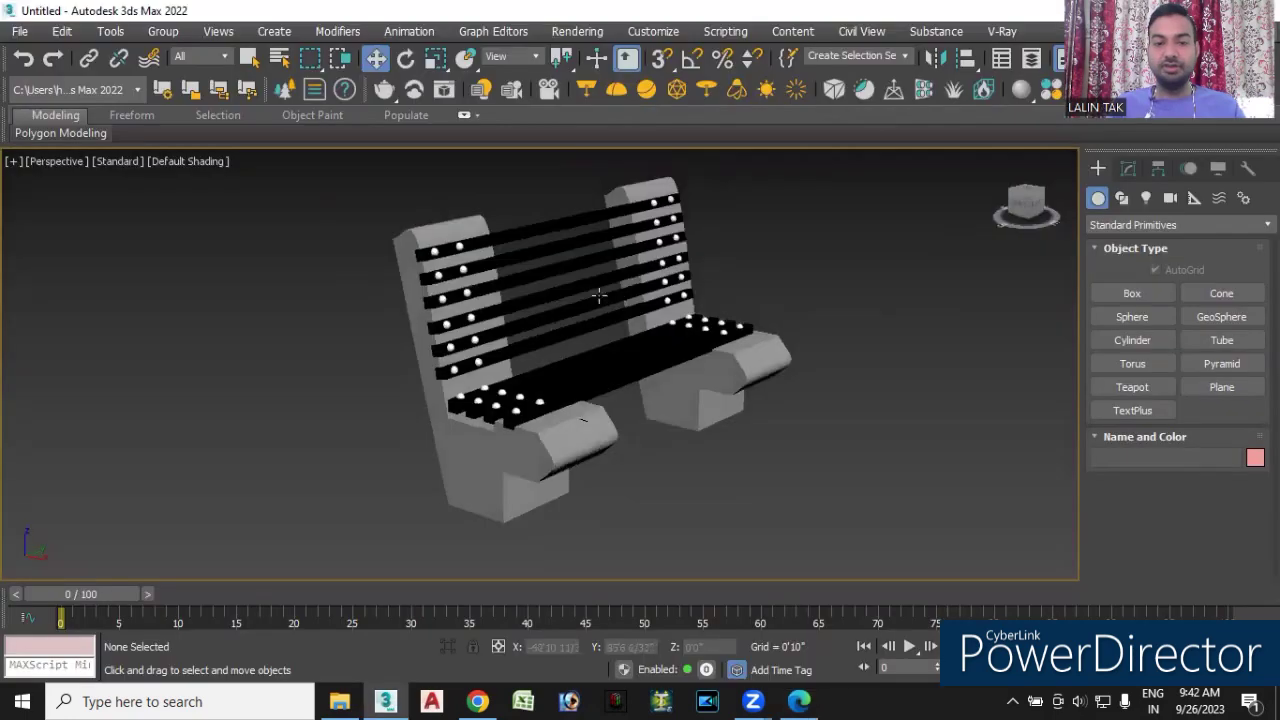
- Switch to the Top view and zoom out, with the bench framed on the left
{"action": "mouse_move", "coordinate": [570, 451]}
{"action": "middle_mouse_down", "text": "alt"}
{"action": "mouse_move", "coordinate": [586, 486]}
{"action": "mouse_move", "coordinate": [620, 466]}
{"action": "mouse_move", "coordinate": [583, 494]}
{"action": "mouse_move", "coordinate": [632, 398]}
{"action": "middle_mouse_up", "text": "alt"}
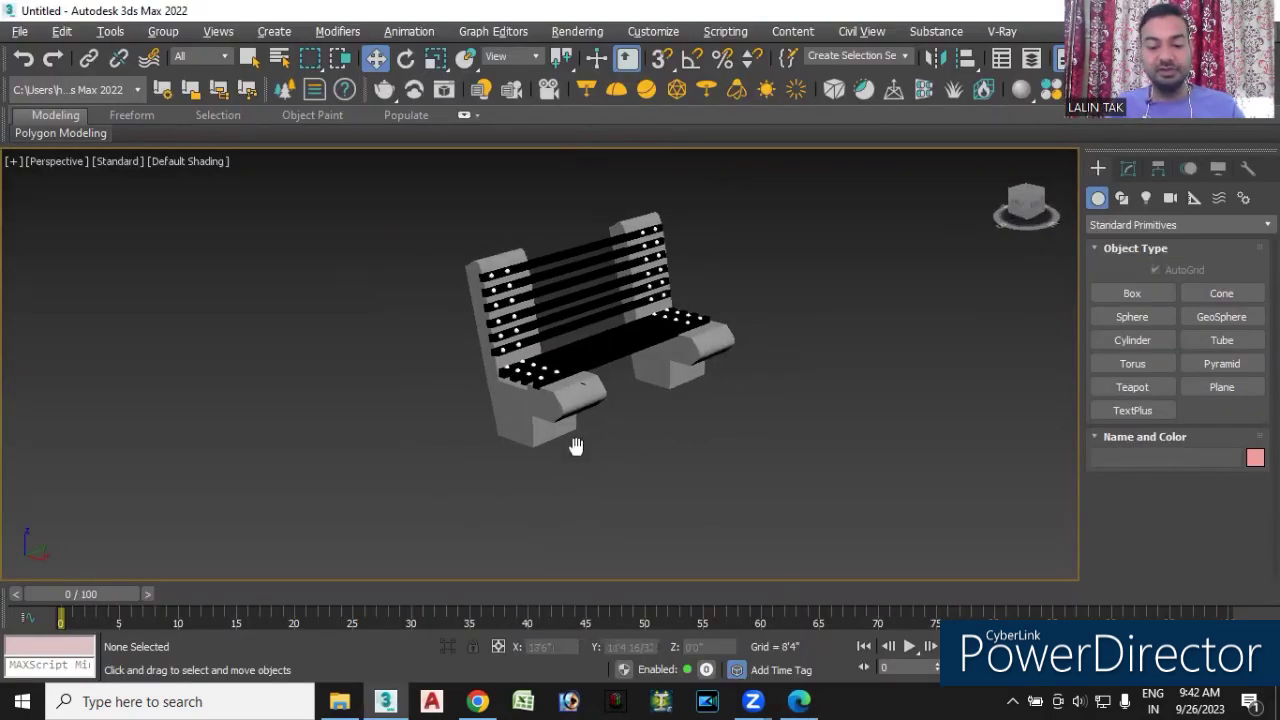
{"action": "scroll", "coordinate": [572, 443], "scroll_direction": "down", "scroll_amount": 2}
{"action": "key", "text": "t"}
{"action": "scroll", "coordinate": [572, 337], "scroll_direction": "down", "scroll_amount": 3}
{"action": "scroll", "coordinate": [571, 349], "scroll_direction": "down", "scroll_amount": 3}
{"action": "middle_click_drag", "start_coordinate": [703, 357], "coordinate": [20, 332]}
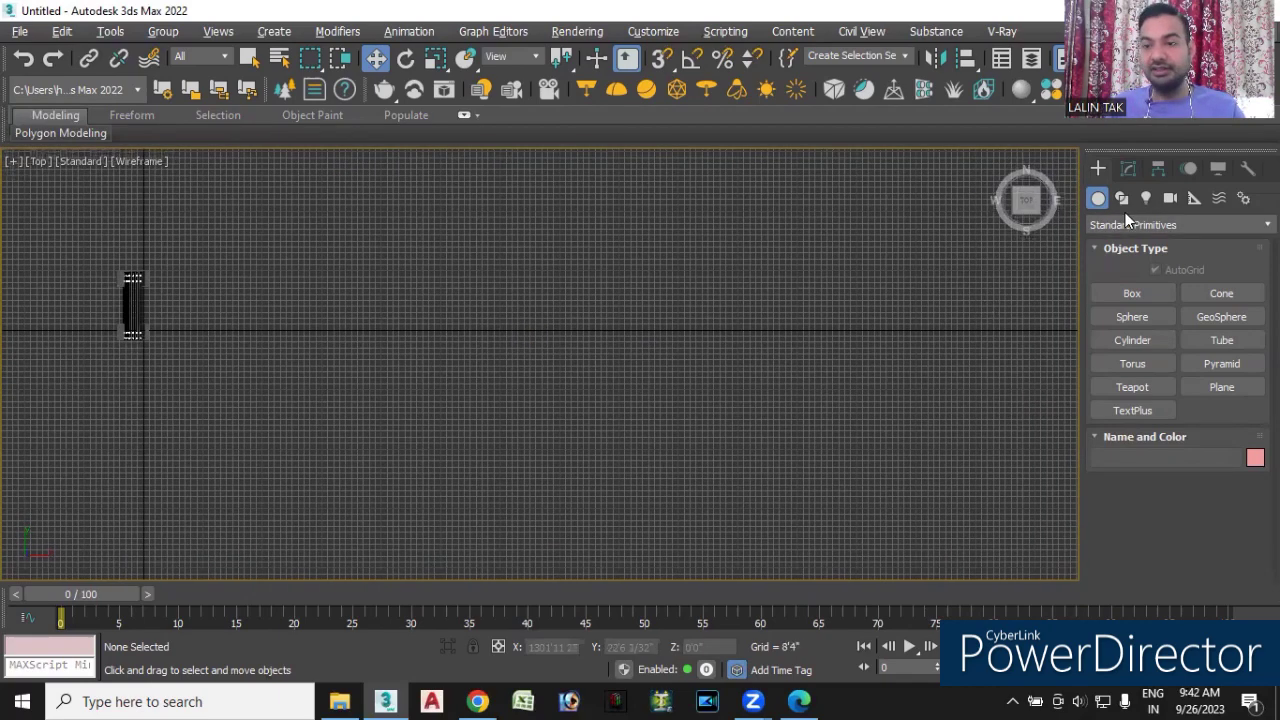
- Activate the Line spline tool and pan the Top view to make drawing room
{"action": "left_click", "coordinate": [1125, 197]}
{"action": "left_click", "coordinate": [1131, 316]}
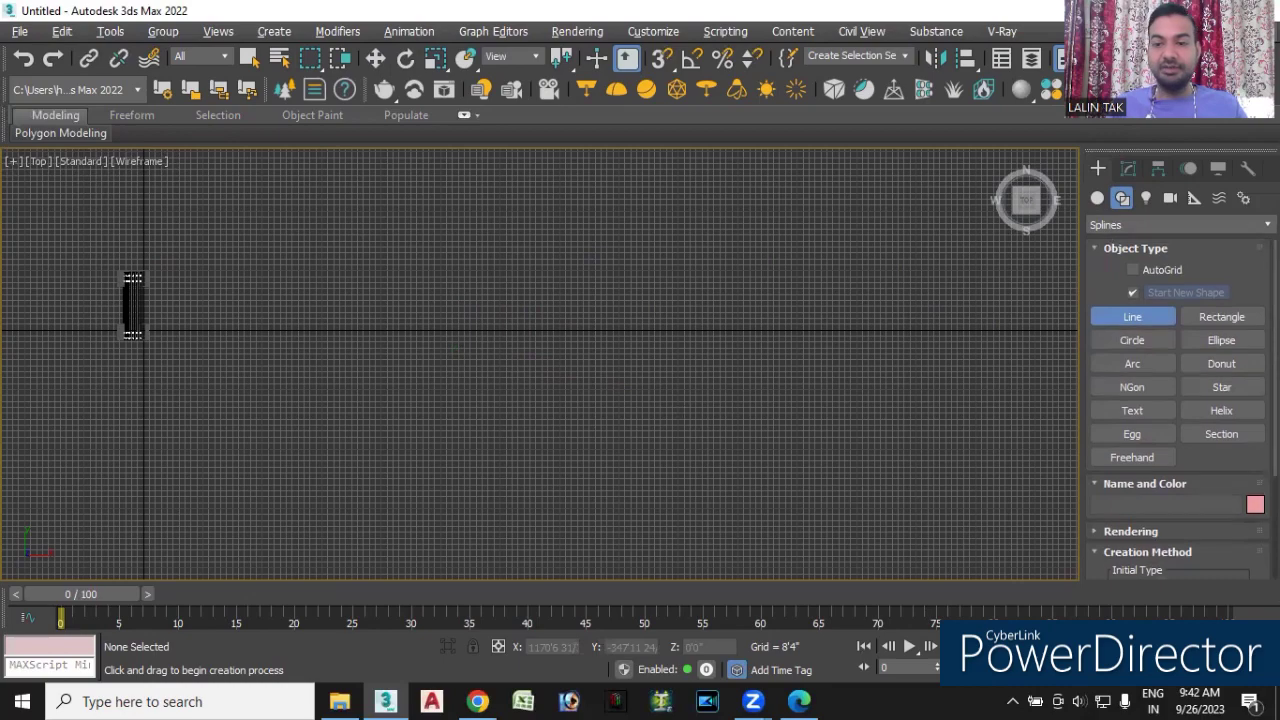
{"action": "middle_click_drag", "start_coordinate": [508, 388], "coordinate": [508, 548]}
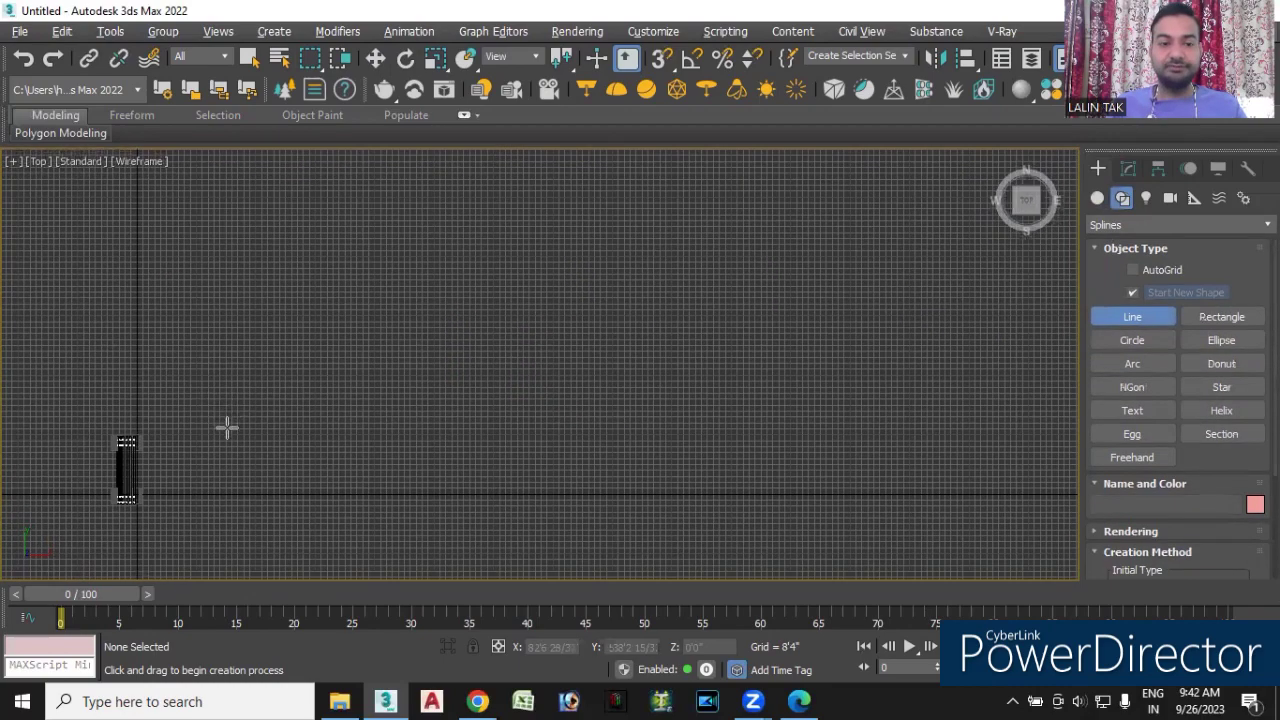
- Draw a three-point inverted-V line beside the bench and zoom in on it
{"action": "left_click", "coordinate": [227, 427]}
{"action": "left_click", "coordinate": [358, 266]}
{"action": "left_click_drag", "start_coordinate": [478, 414], "coordinate": [498, 428]}
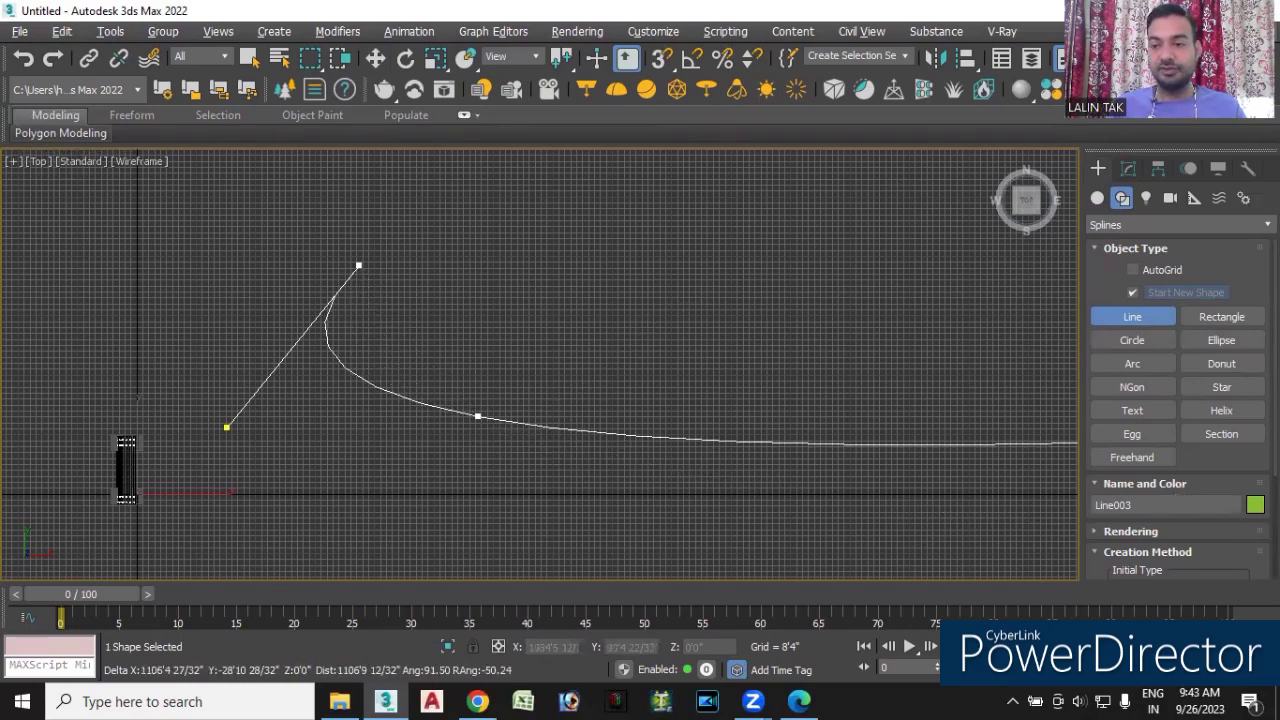
{"action": "right_click", "coordinate": [877, 514]}
{"action": "scroll", "coordinate": [1190, 450], "scroll_direction": "down", "scroll_amount": 3}
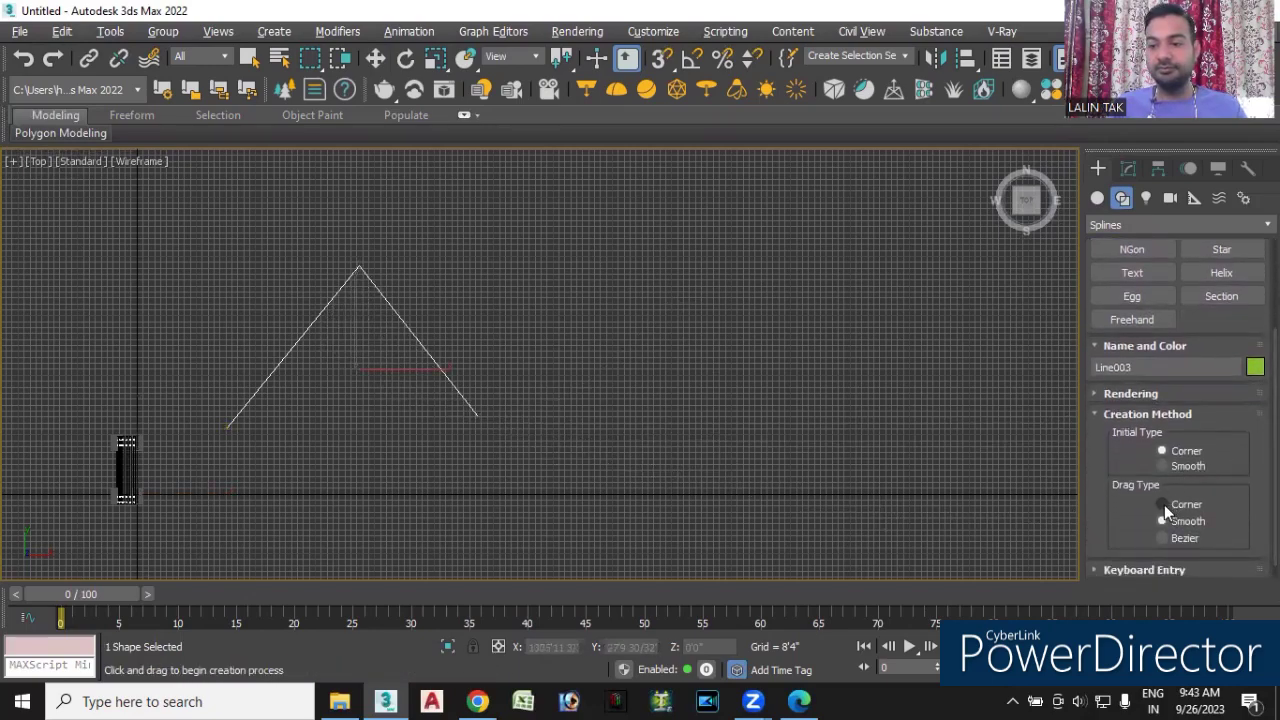
{"action": "middle_click_drag", "start_coordinate": [426, 409], "coordinate": [546, 440]}
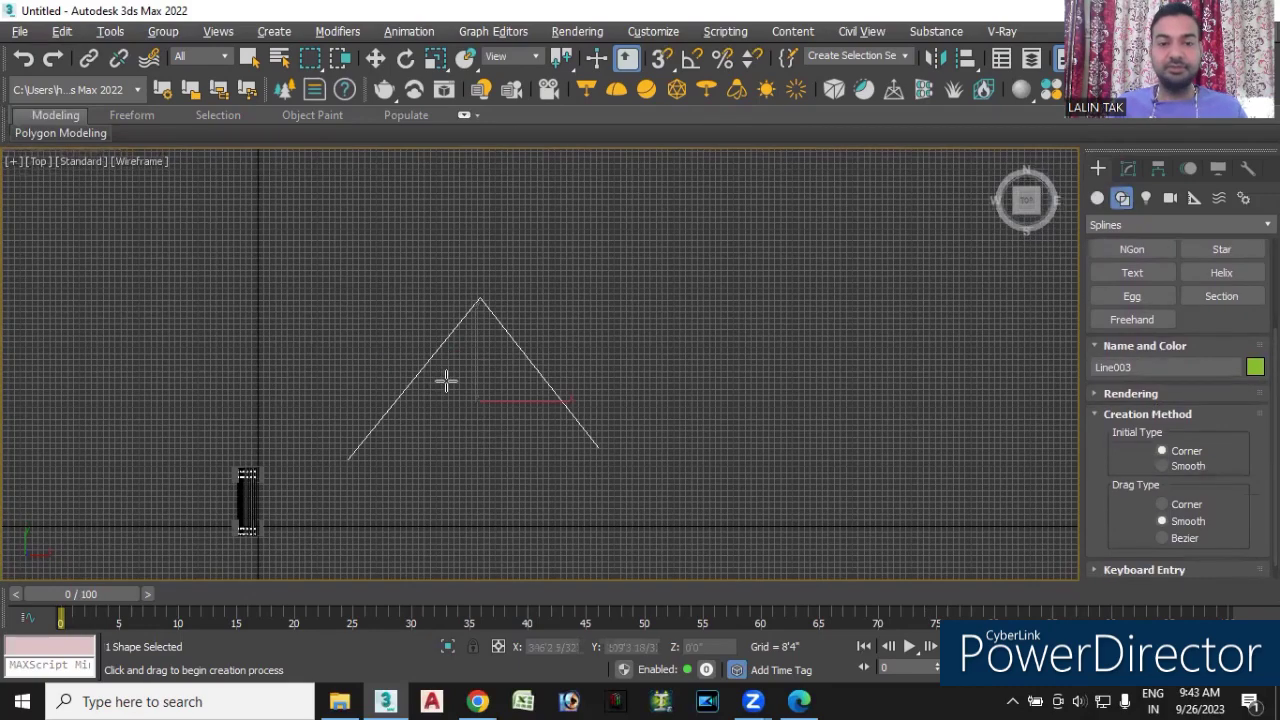
{"action": "scroll", "coordinate": [446, 380], "scroll_direction": "up", "scroll_amount": 3}
{"action": "middle_click_drag", "start_coordinate": [523, 351], "coordinate": [567, 338]}
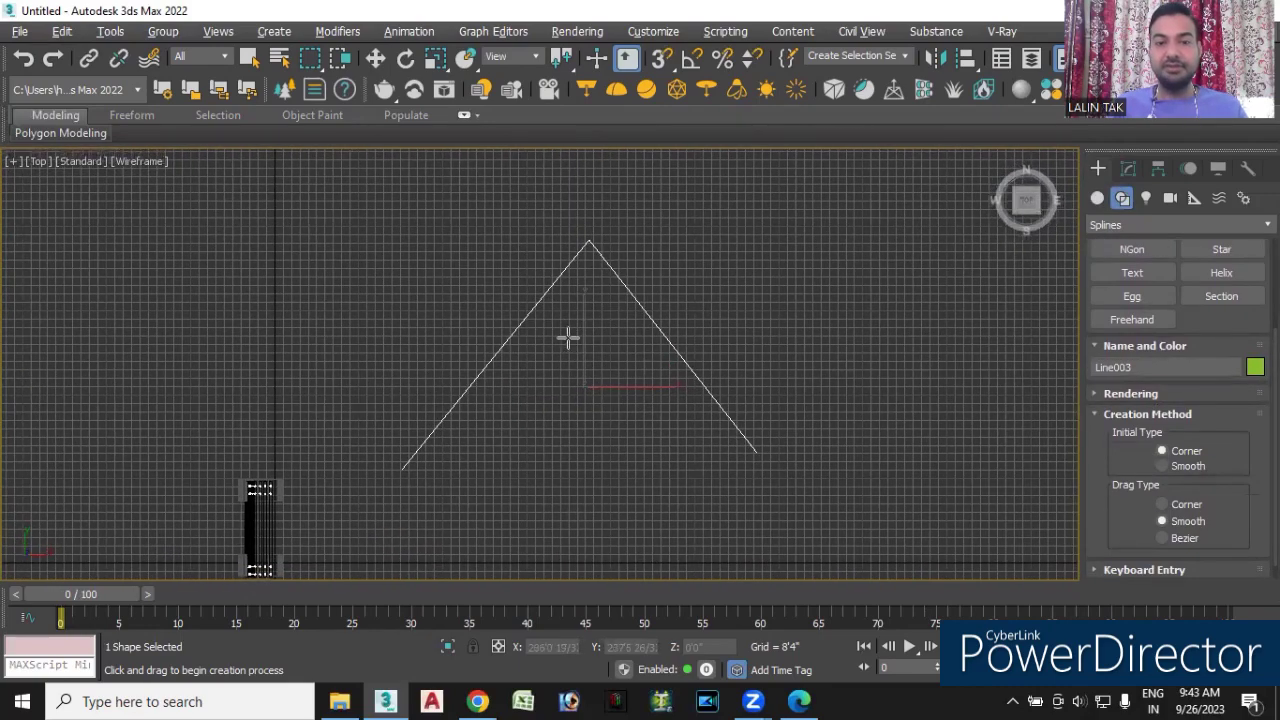
- At Vertex level, select the V's top, bottom-left and bottom-right vertices in turn
{"action": "left_click", "coordinate": [1127, 170]}
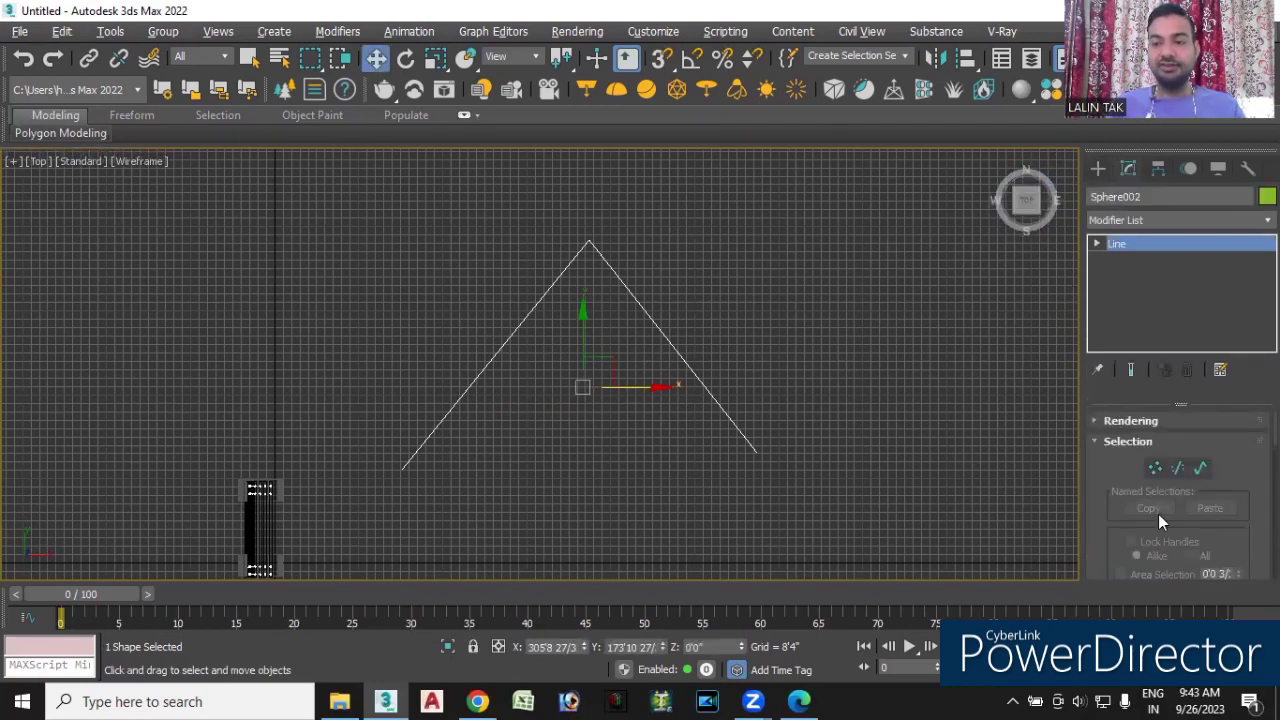
{"action": "left_click", "coordinate": [1155, 468]}
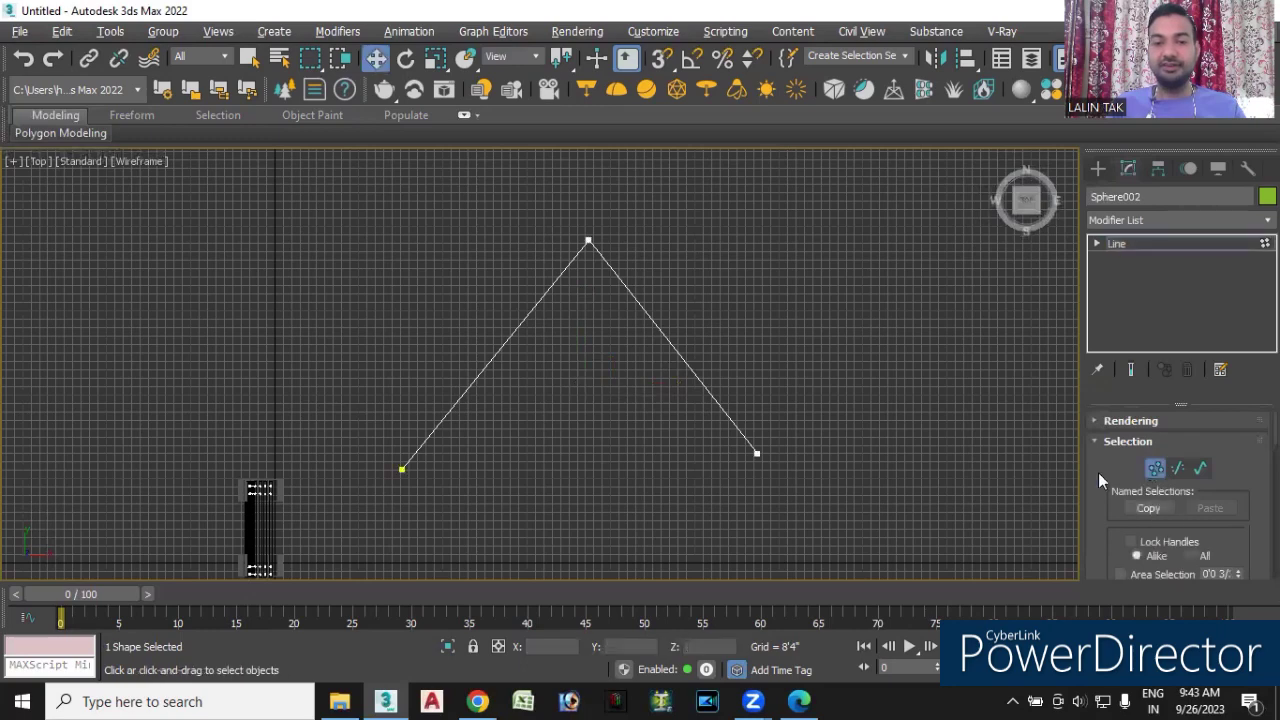
{"action": "left_click_drag", "start_coordinate": [624, 284], "coordinate": [624, 284]}
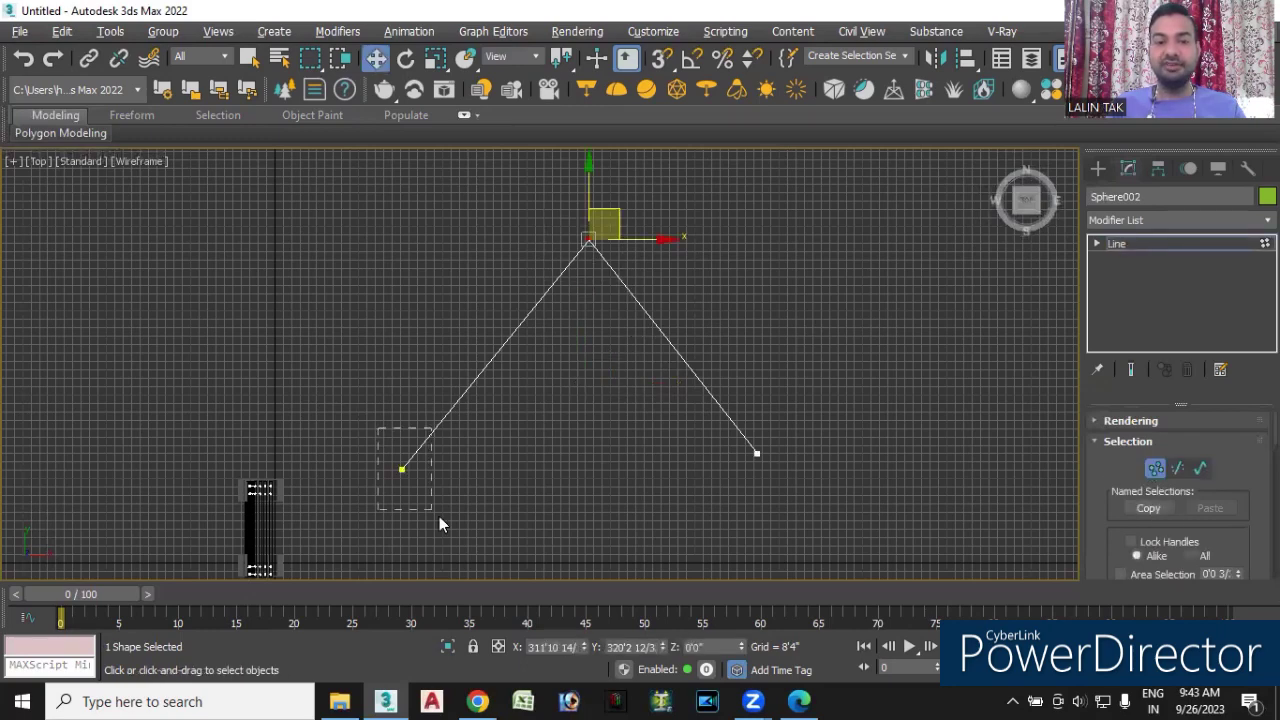
{"action": "left_click_drag", "start_coordinate": [437, 516], "coordinate": [440, 514]}
{"action": "mouse_move", "coordinate": [784, 481]}
{"action": "left_mouse_down"}
{"action": "mouse_move", "coordinate": [801, 489]}
{"action": "mouse_move", "coordinate": [749, 451]}
{"action": "mouse_move", "coordinate": [814, 449]}
{"action": "left_mouse_up"}
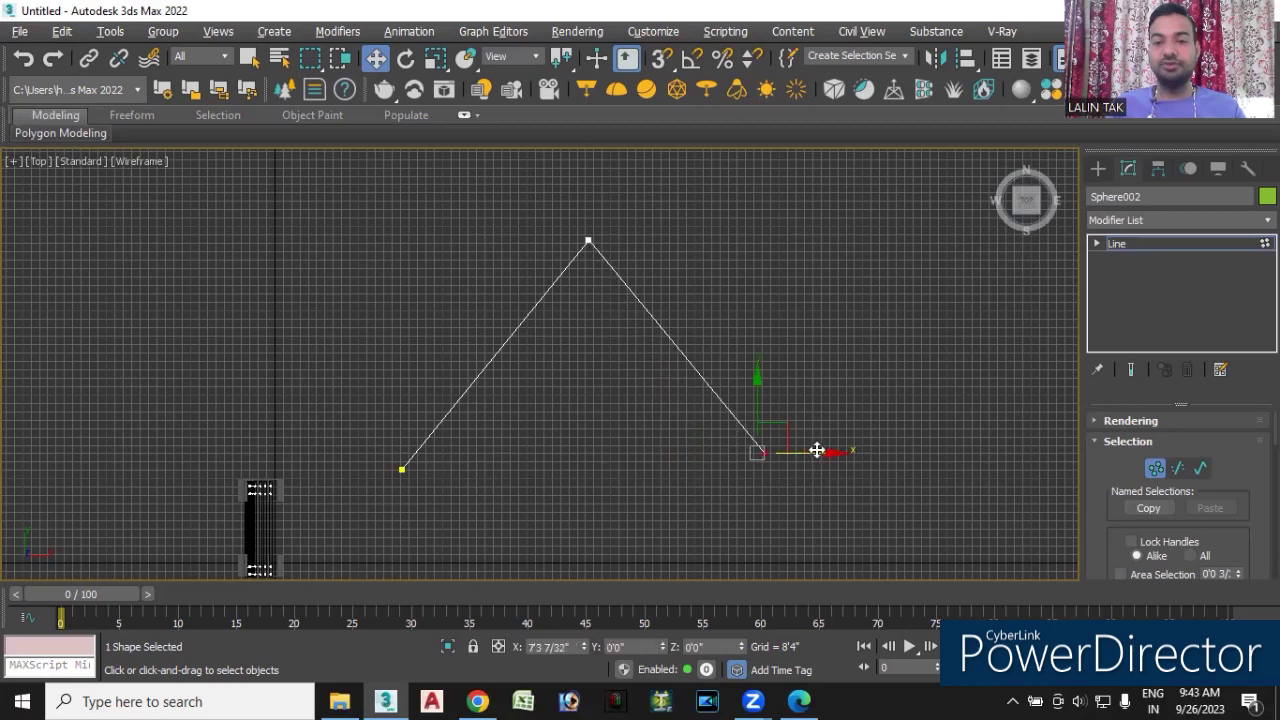
{"action": "left_click", "coordinate": [897, 447]}
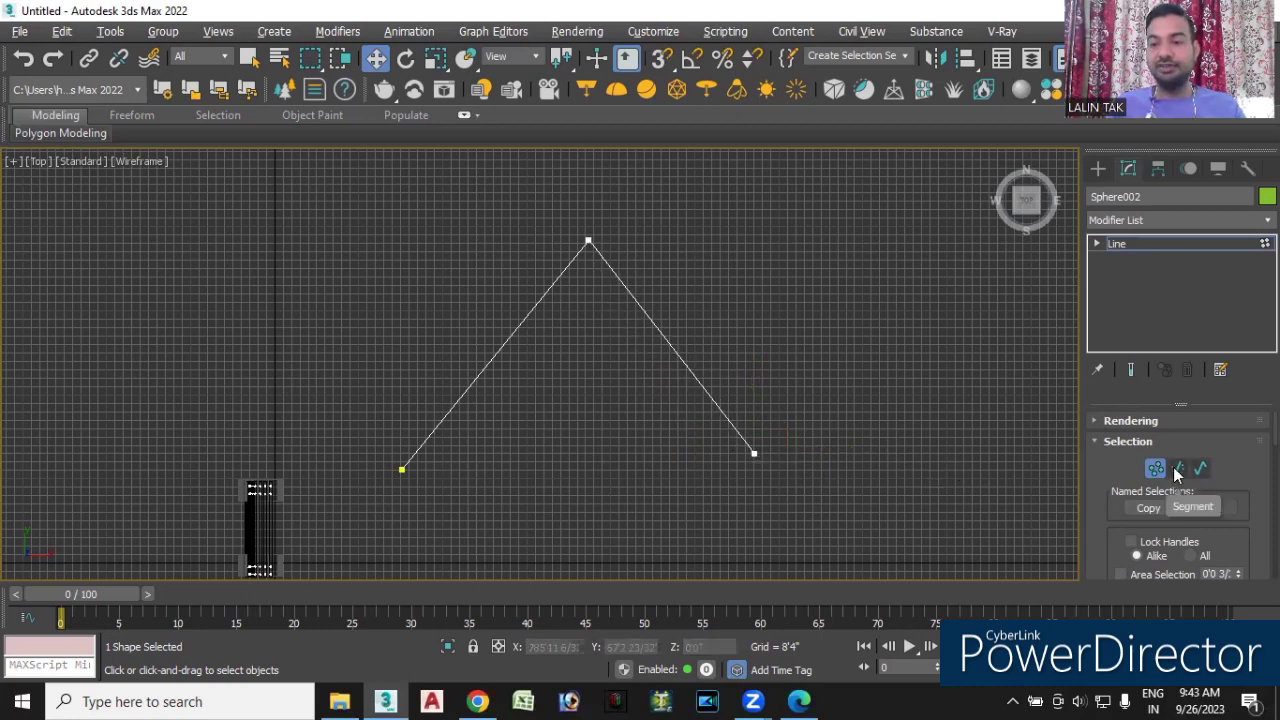
- At Segment level, select the V's left and right segments
{"action": "left_click", "coordinate": [1176, 468]}
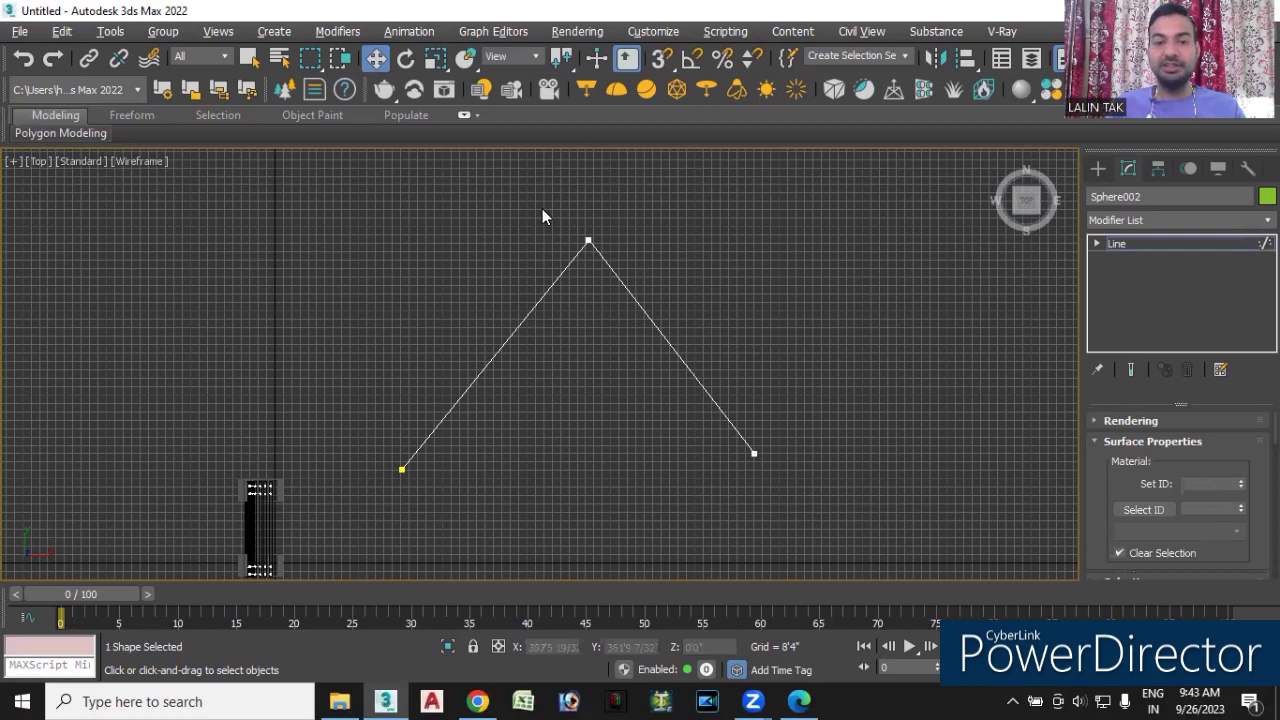
{"action": "left_click", "coordinate": [503, 340]}
{"action": "left_click", "coordinate": [684, 362]}
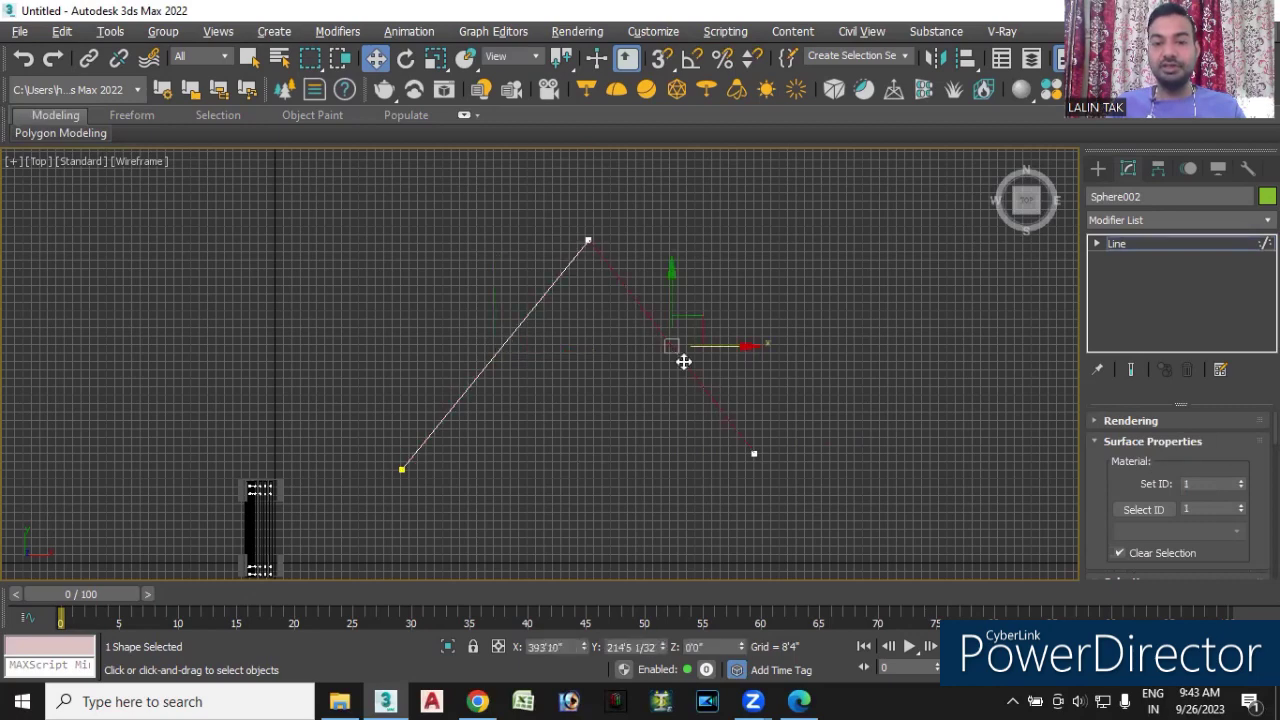
{"action": "left_click", "coordinate": [830, 408]}
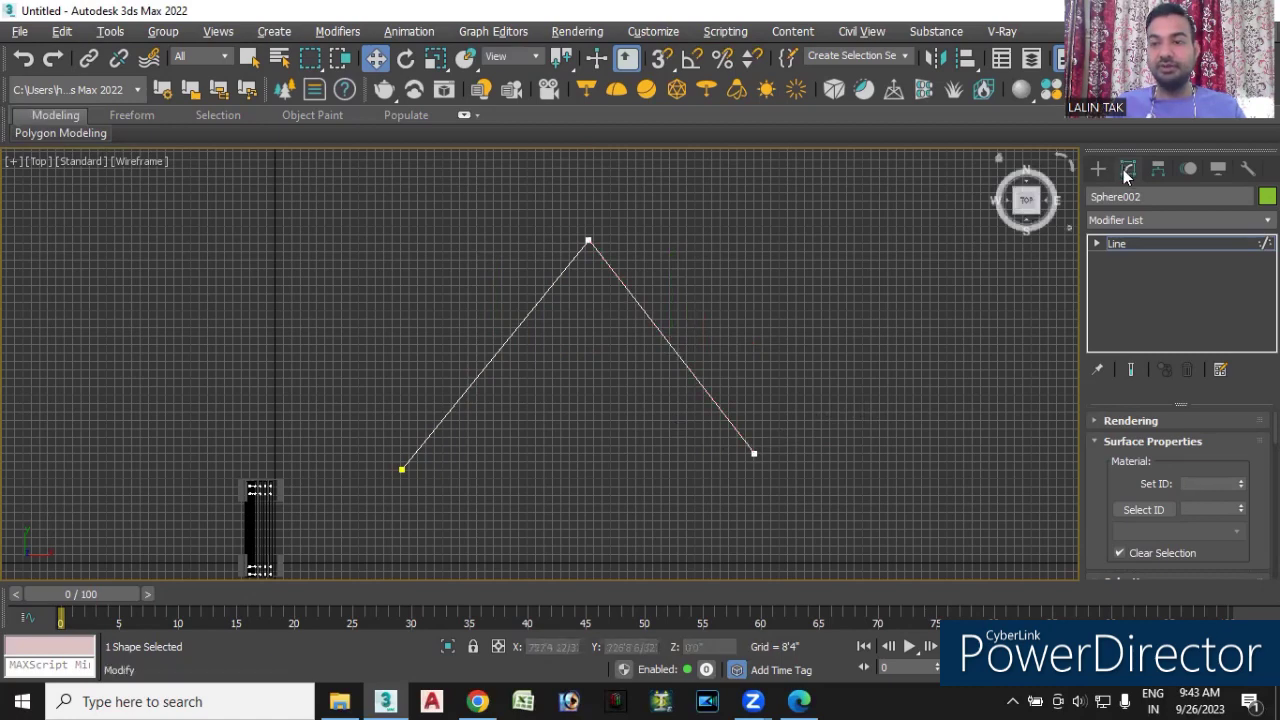
{"action": "left_click", "coordinate": [659, 336]}
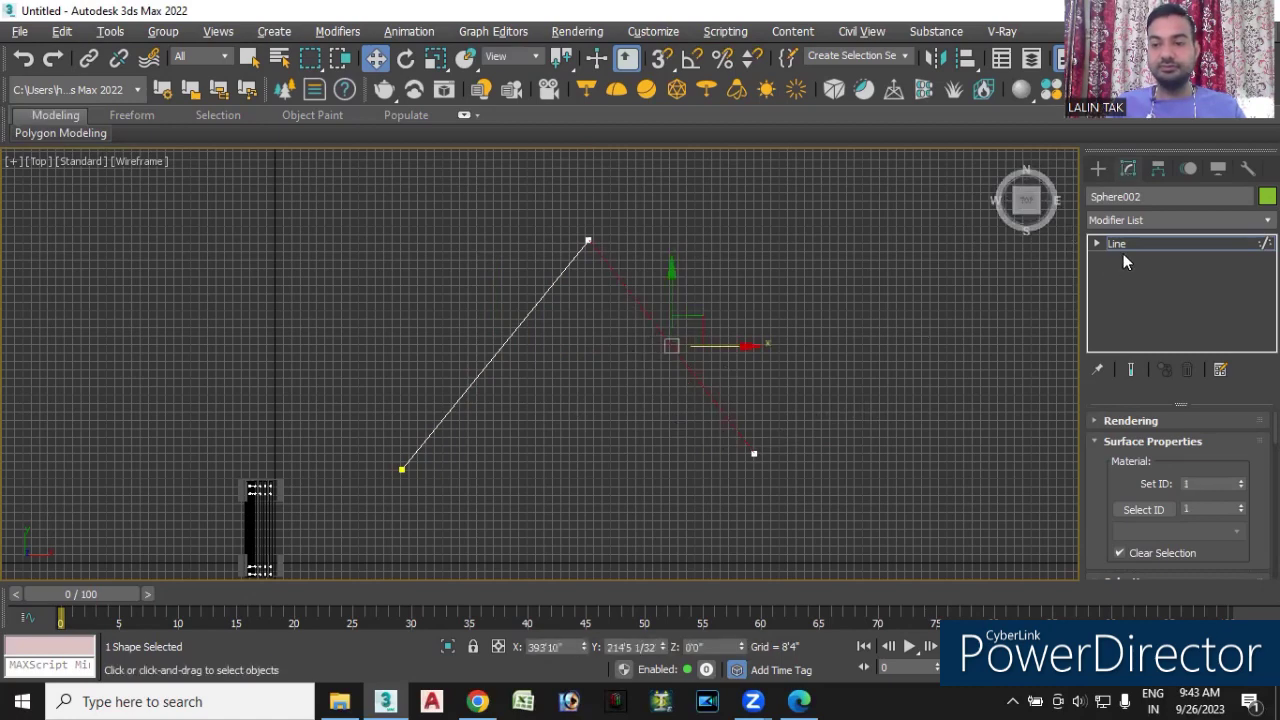
{"action": "scroll", "coordinate": [1180, 450], "scroll_direction": "down", "scroll_amount": 3}
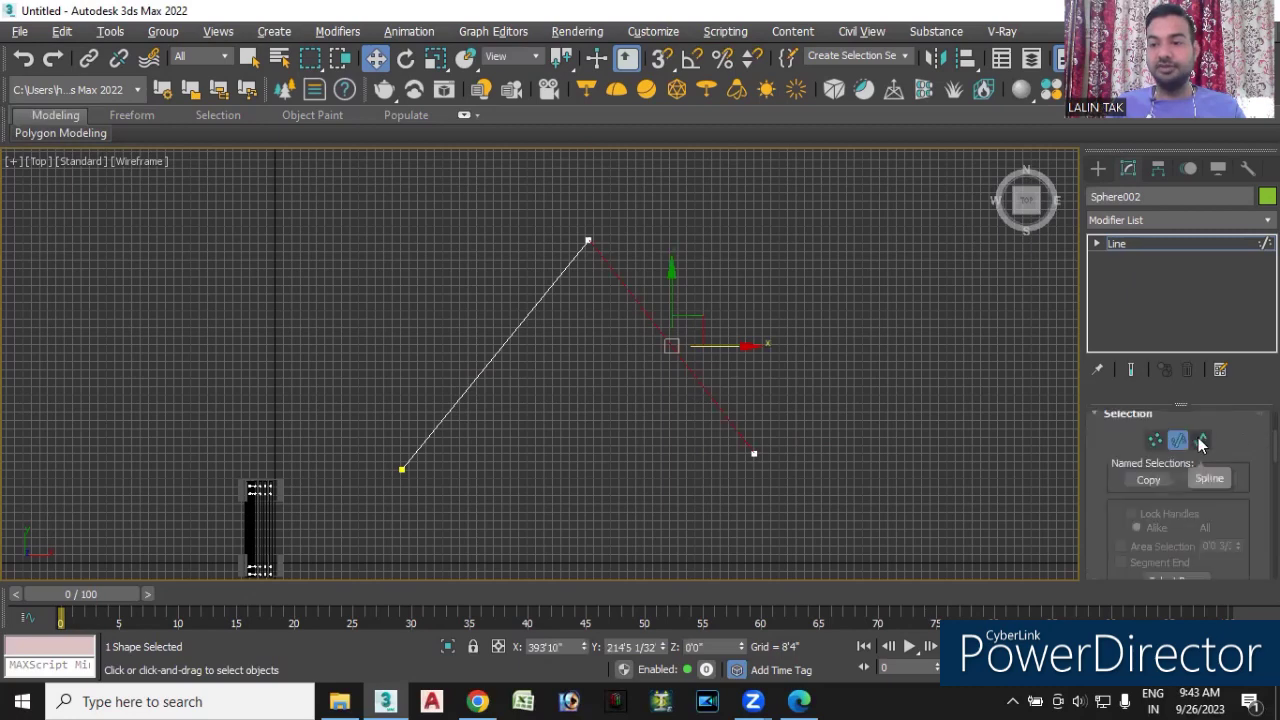
- Move the whole V spline slightly right, then select its top vertex
{"action": "left_click", "coordinate": [1200, 441]}
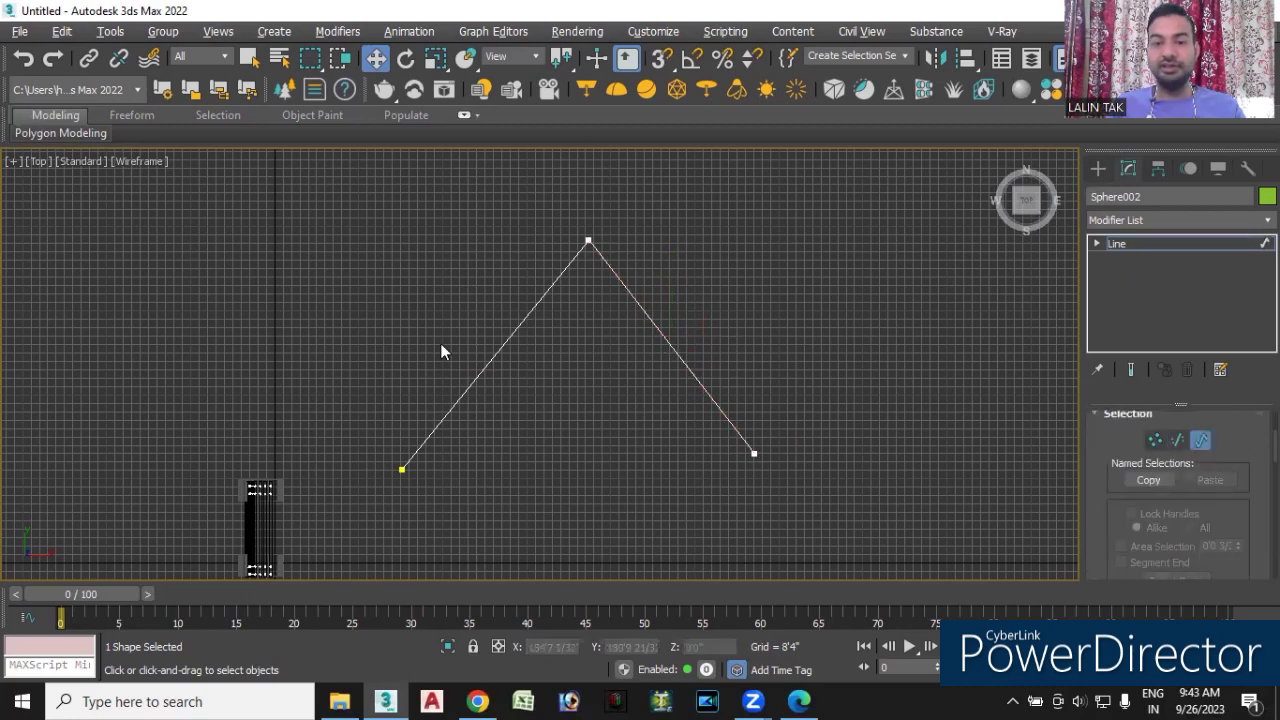
{"action": "left_click", "coordinate": [508, 333]}
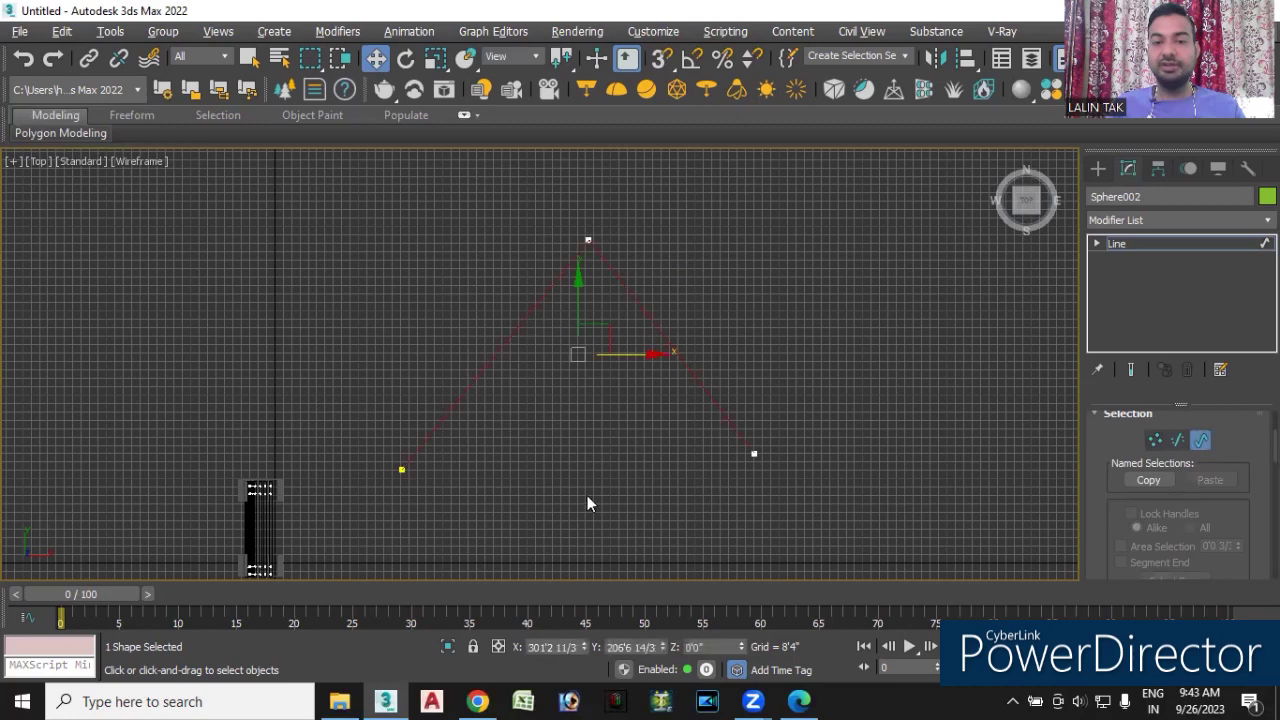
{"action": "mouse_move", "coordinate": [654, 352]}
{"action": "left_mouse_down"}
{"action": "mouse_move", "coordinate": [768, 360]}
{"action": "mouse_move", "coordinate": [620, 374]}
{"action": "mouse_move", "coordinate": [720, 378]}
{"action": "mouse_move", "coordinate": [661, 382]}
{"action": "left_mouse_up"}
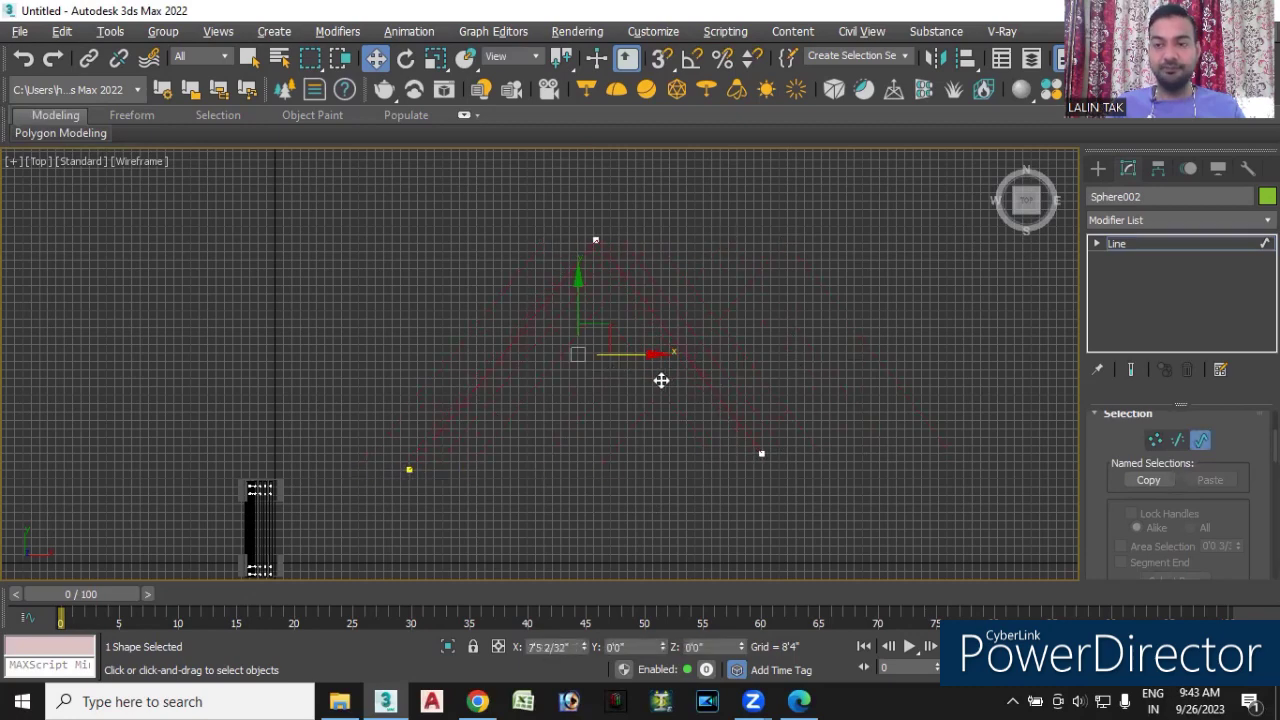
{"action": "left_click", "coordinate": [813, 346]}
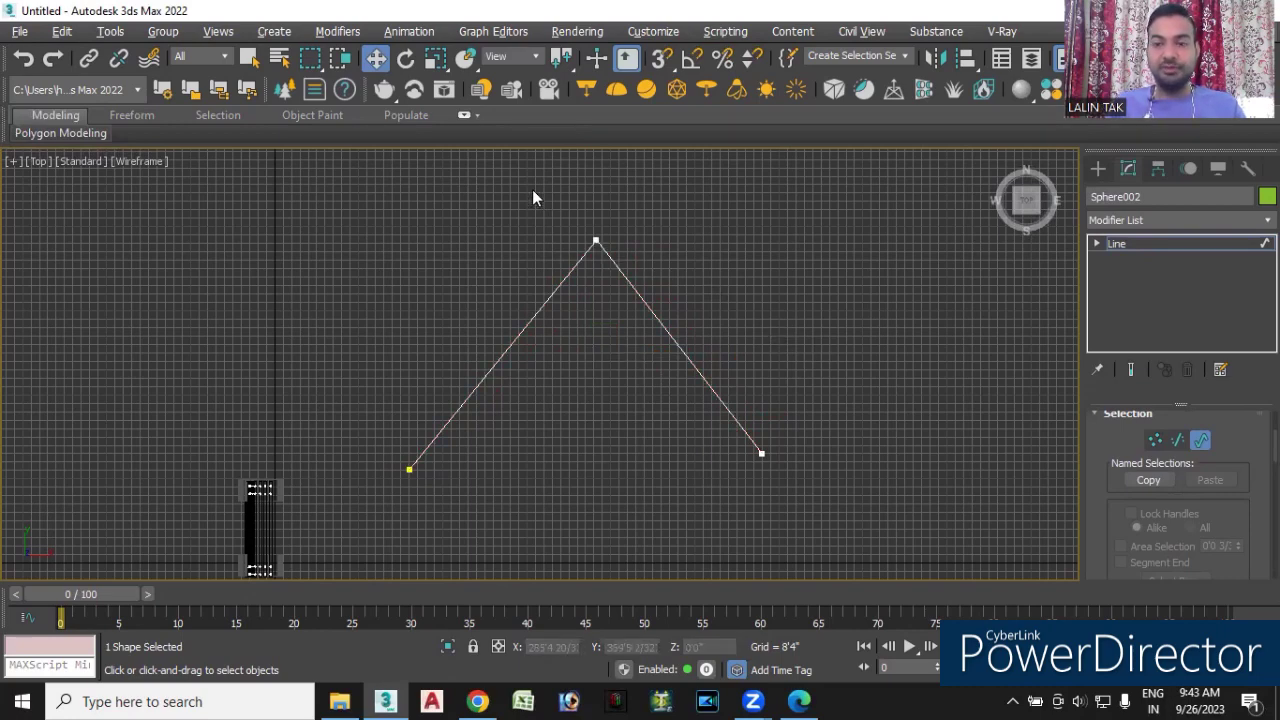
{"action": "left_click", "coordinate": [1155, 441]}
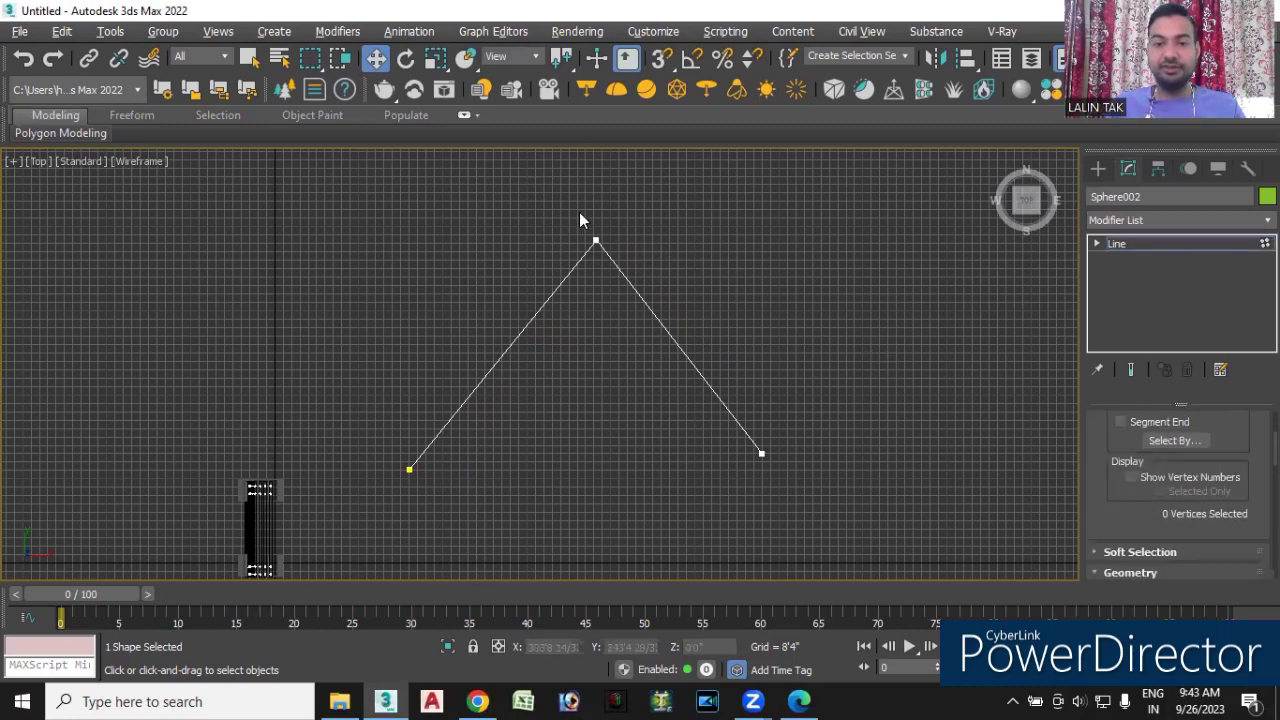
{"action": "left_click_drag", "start_coordinate": [641, 304], "coordinate": [647, 308]}
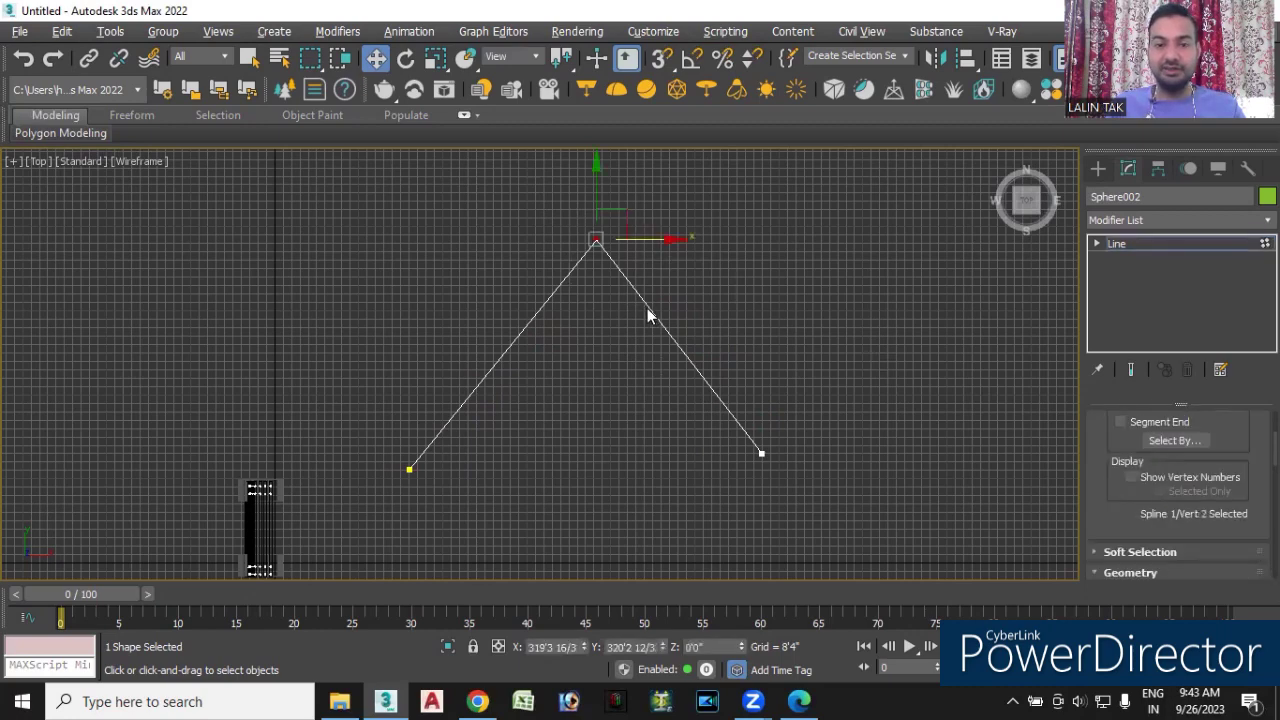
- Show the Axis Constraints toolbar, choose XY, and dock it at the top
{"action": "right_click", "coordinate": [640, 234]}
{"action": "mouse_move", "coordinate": [676, 182]}
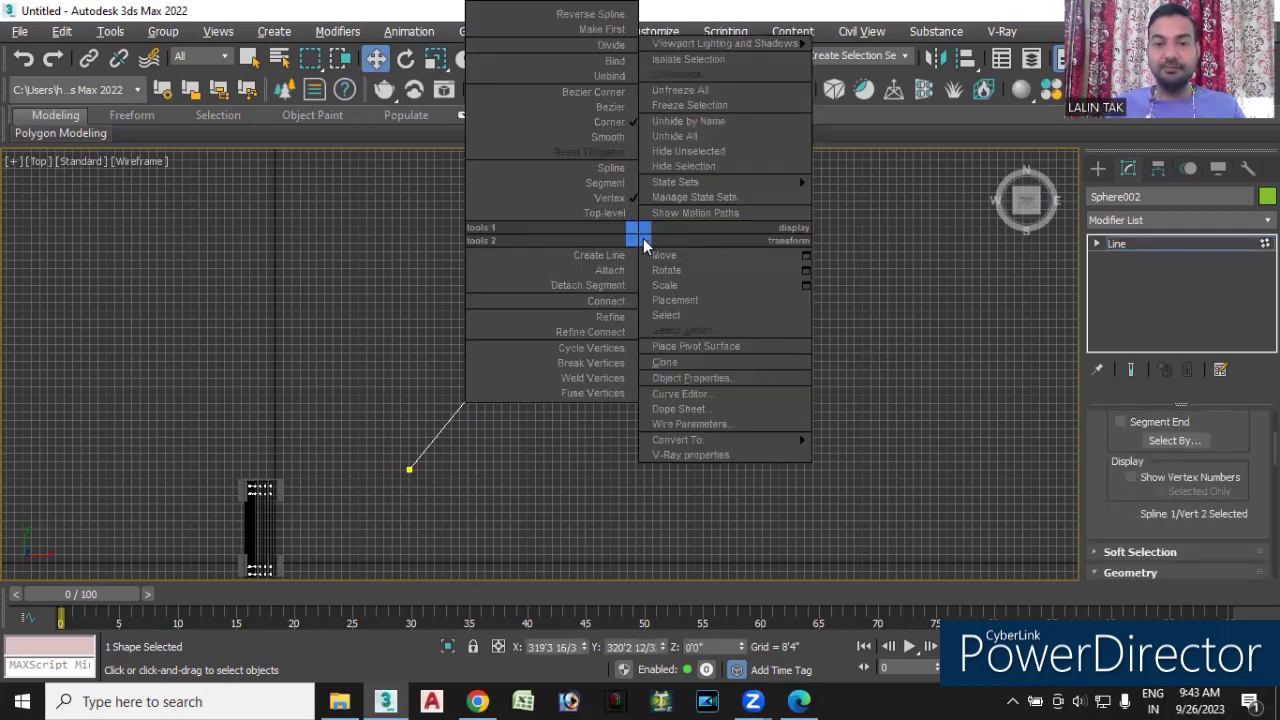
{"action": "left_click", "coordinate": [602, 90]}
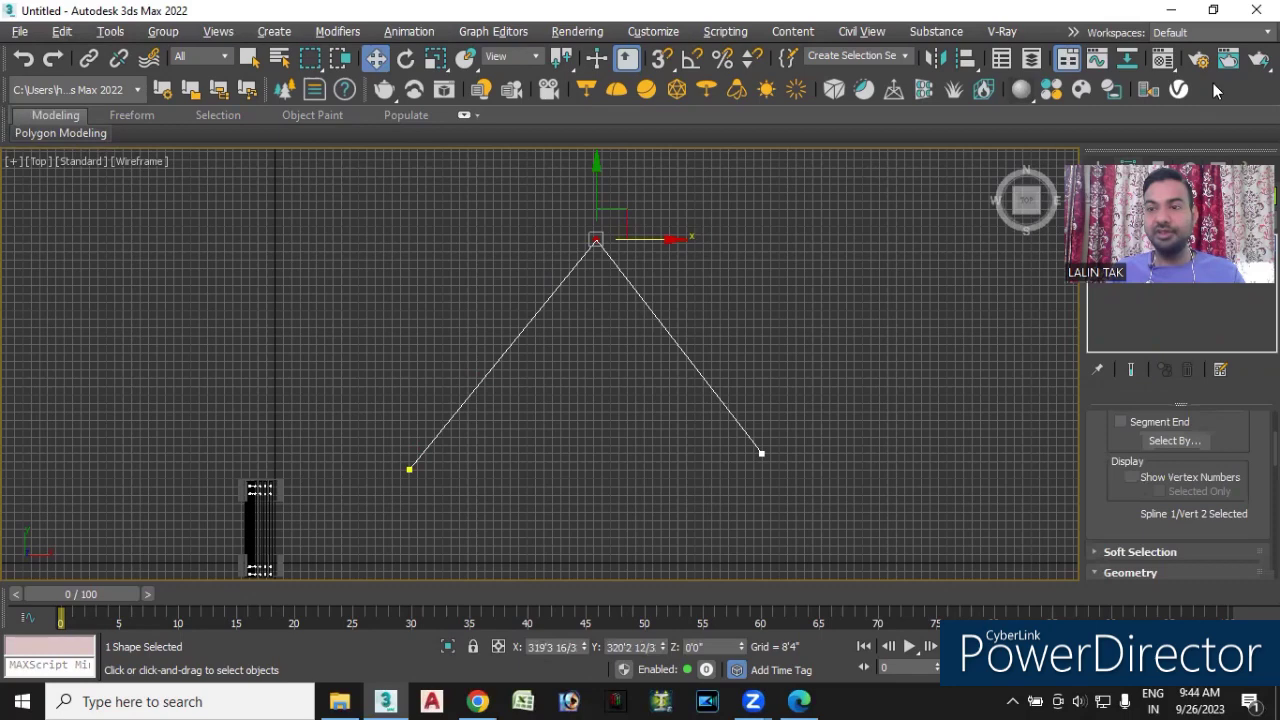
{"action": "right_click", "coordinate": [1213, 83]}
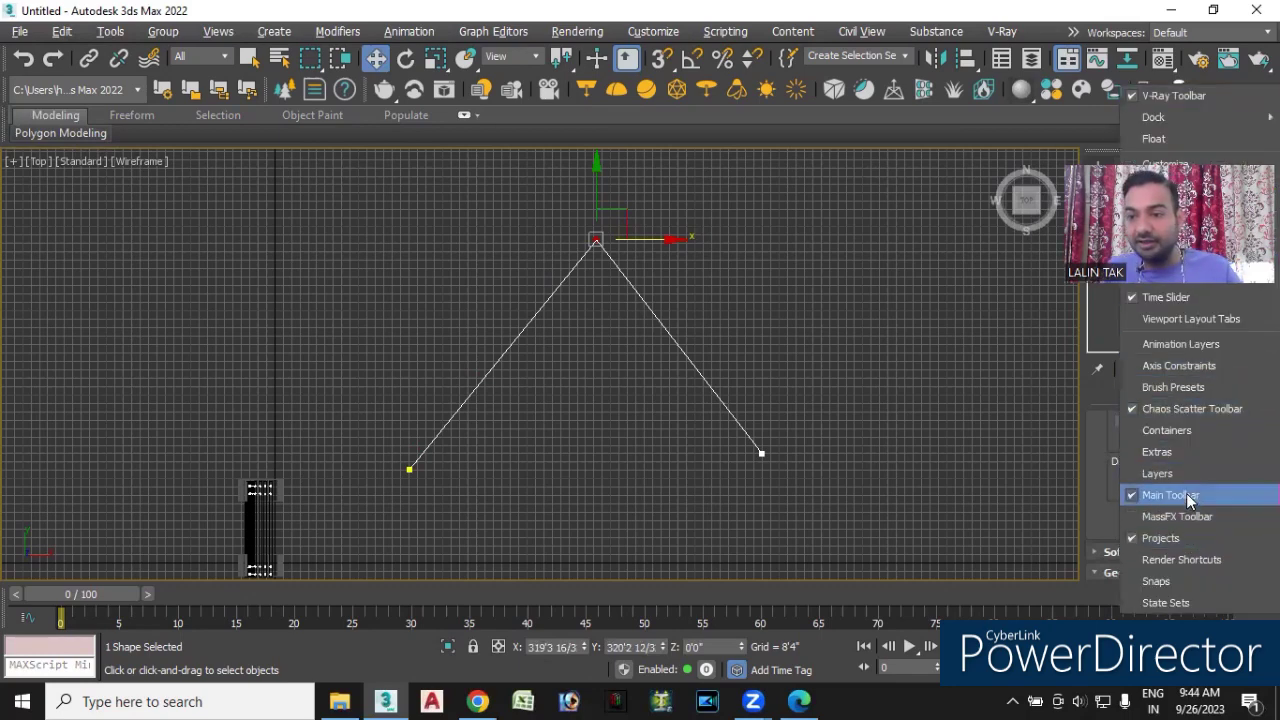
{"action": "left_click", "coordinate": [1173, 366]}
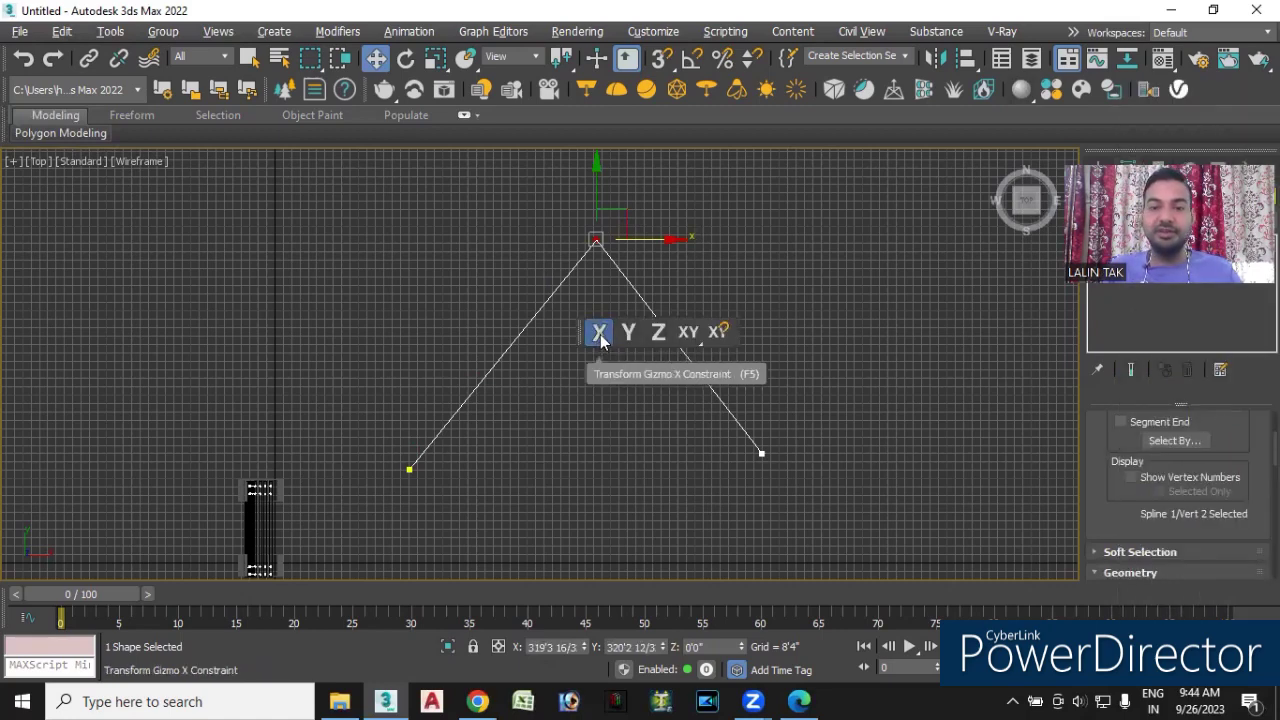
{"action": "left_click", "coordinate": [689, 334]}
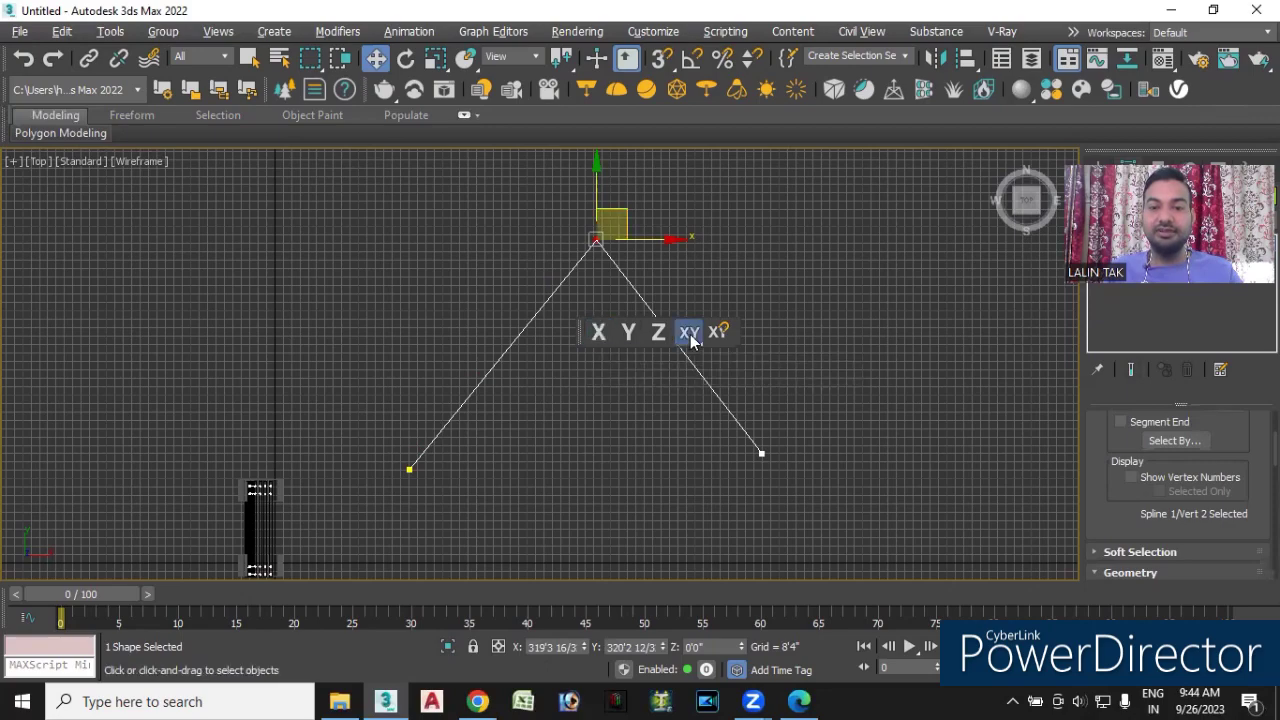
{"action": "left_click_drag", "start_coordinate": [583, 332], "coordinate": [1160, 95]}
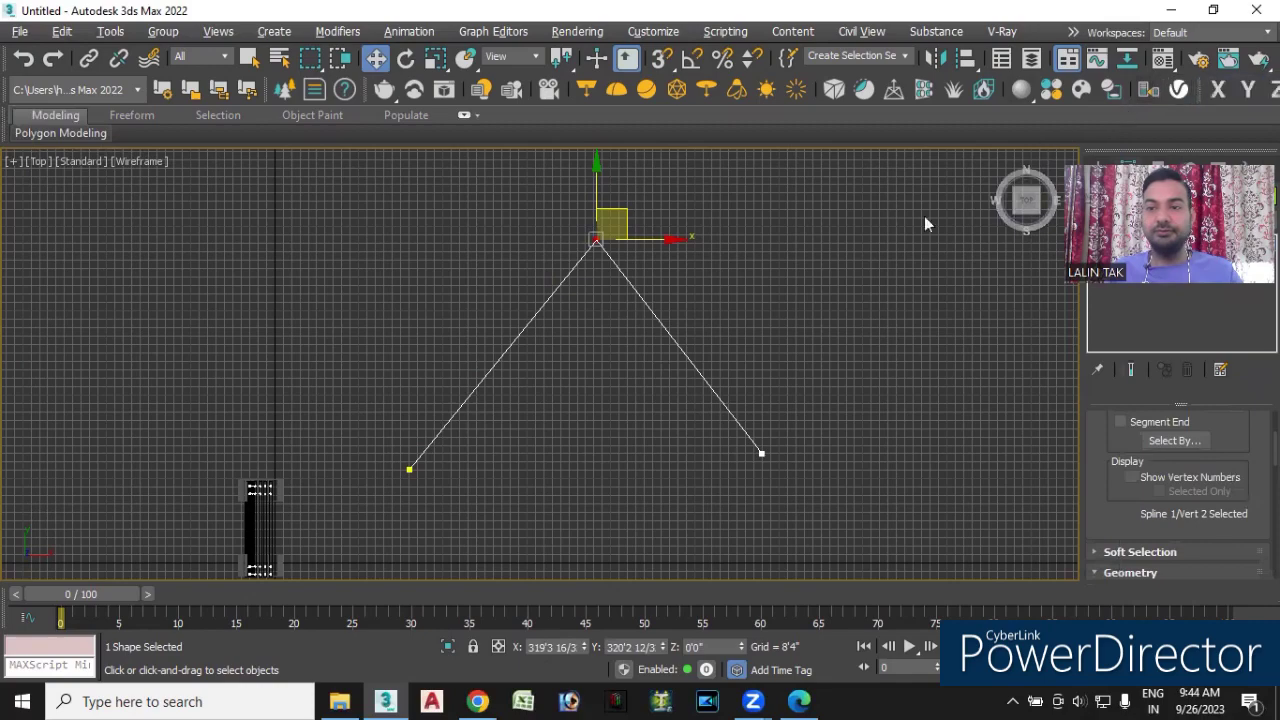
- Make the apex a Bezier Corner vertex and pull its left and right handles outward
{"action": "right_click", "coordinate": [596, 262]}
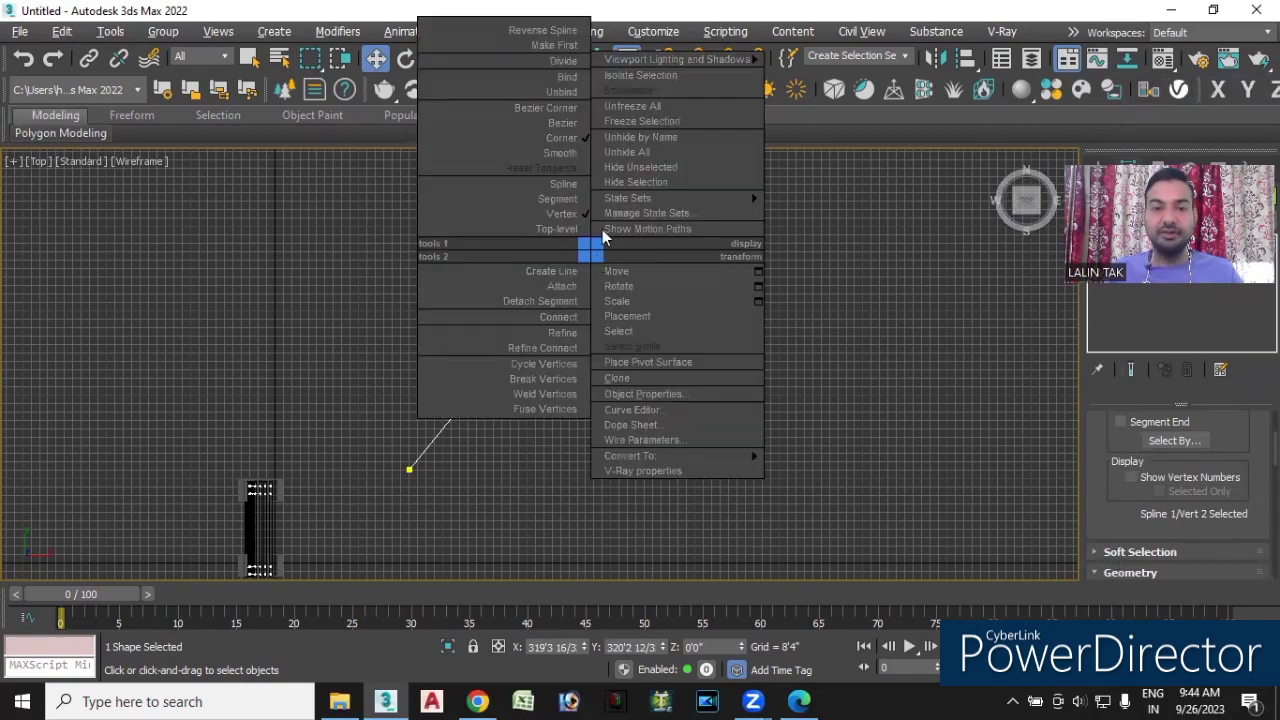
{"action": "left_click", "coordinate": [546, 108]}
{"action": "mouse_move", "coordinate": [641, 353]}
{"action": "middle_mouse_down"}
{"action": "mouse_move", "coordinate": [631, 371]}
{"action": "mouse_move", "coordinate": [566, 373]}
{"action": "middle_mouse_up"}
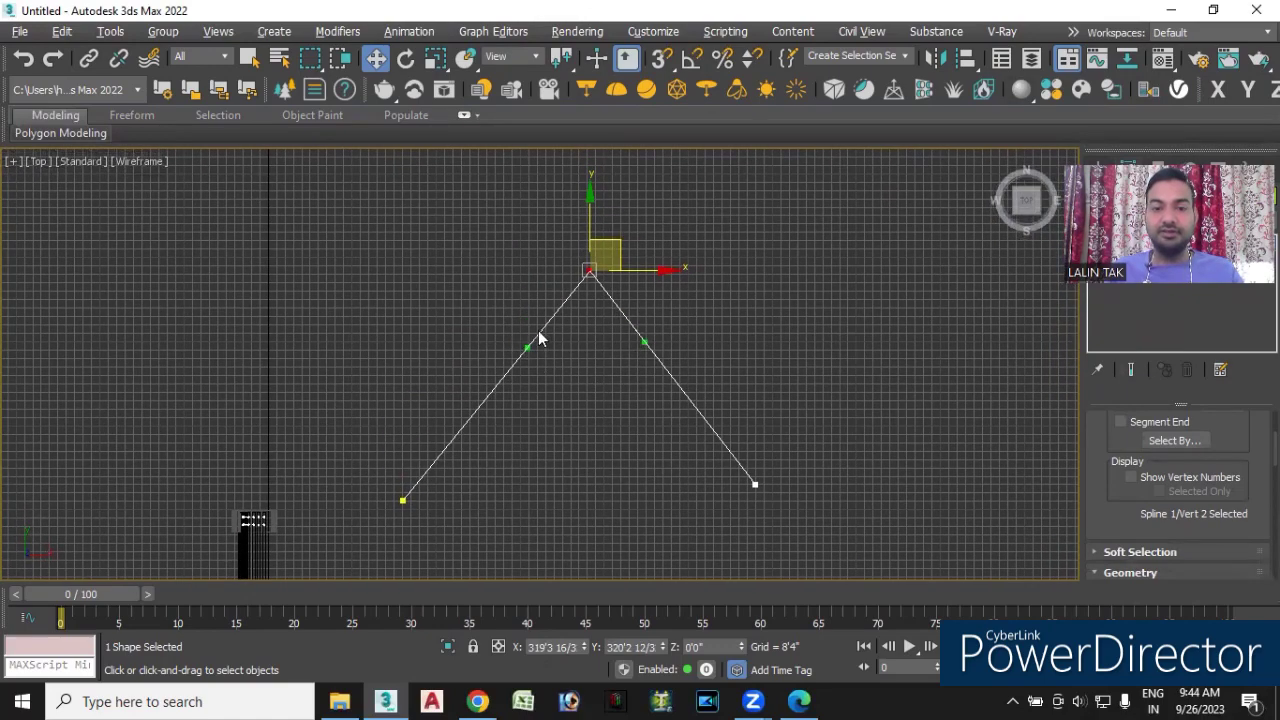
{"action": "mouse_move", "coordinate": [528, 348]}
{"action": "left_mouse_down"}
{"action": "mouse_move", "coordinate": [411, 266]}
{"action": "mouse_move", "coordinate": [523, 331]}
{"action": "mouse_move", "coordinate": [482, 314]}
{"action": "left_mouse_up"}
{"action": "mouse_move", "coordinate": [644, 343]}
{"action": "left_mouse_down"}
{"action": "mouse_move", "coordinate": [734, 294]}
{"action": "mouse_move", "coordinate": [694, 343]}
{"action": "mouse_move", "coordinate": [749, 287]}
{"action": "mouse_move", "coordinate": [715, 343]}
{"action": "left_mouse_up"}
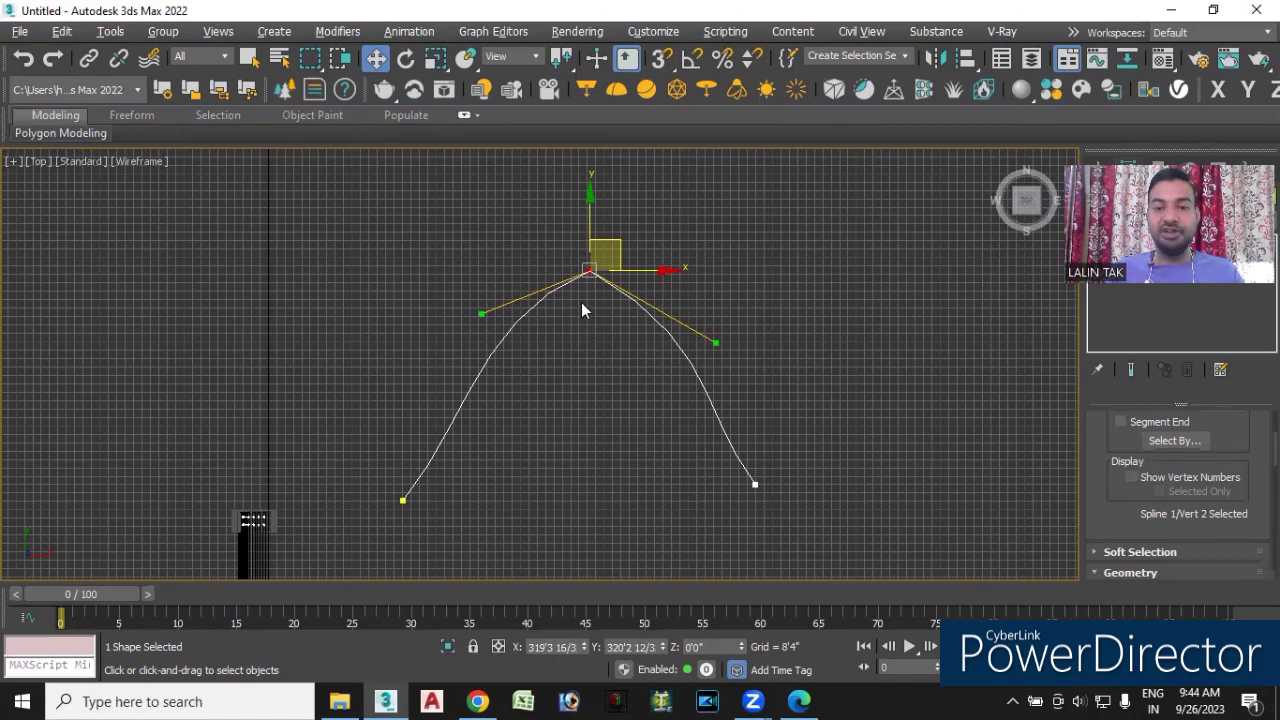
- Switch the apex to Bezier and swing its tangent handle to round the peak
{"action": "right_click", "coordinate": [581, 302]}
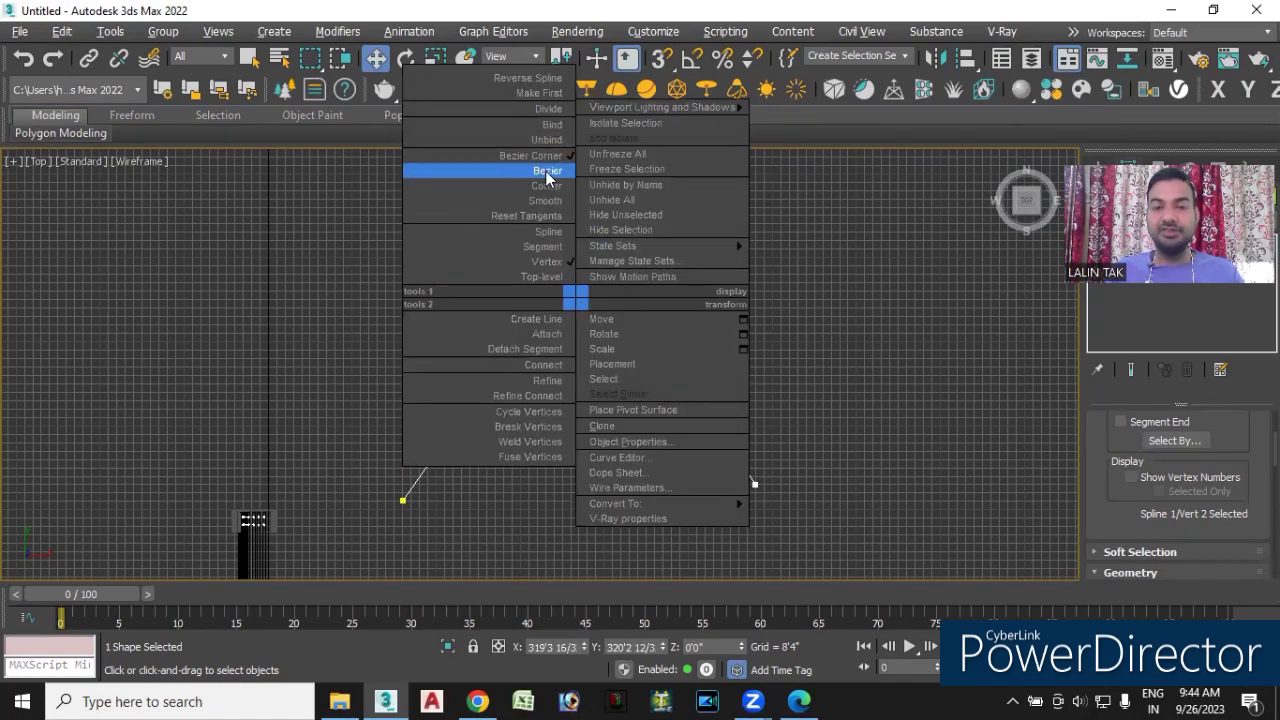
{"action": "left_click", "coordinate": [547, 174]}
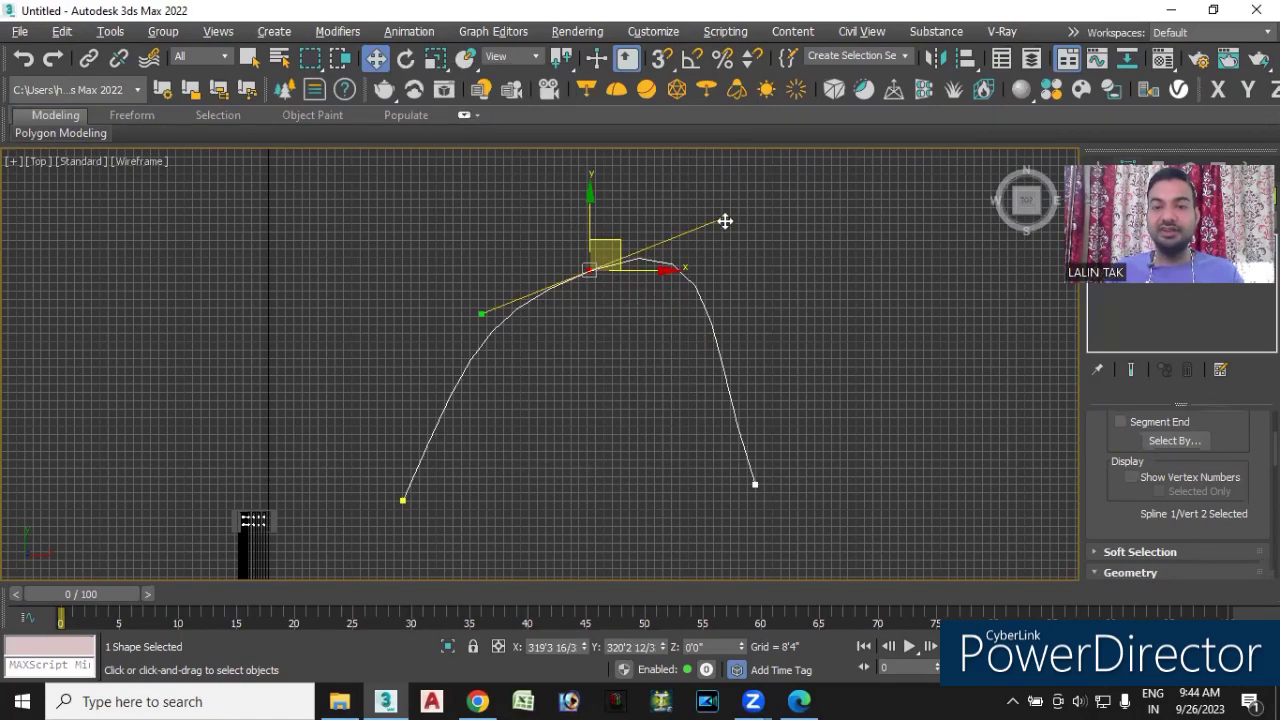
{"action": "mouse_move", "coordinate": [727, 217]}
{"action": "left_mouse_down"}
{"action": "mouse_move", "coordinate": [703, 323]}
{"action": "mouse_move", "coordinate": [727, 216]}
{"action": "mouse_move", "coordinate": [689, 217]}
{"action": "mouse_move", "coordinate": [634, 271]}
{"action": "mouse_move", "coordinate": [643, 297]}
{"action": "mouse_move", "coordinate": [700, 236]}
{"action": "mouse_move", "coordinate": [654, 203]}
{"action": "mouse_move", "coordinate": [669, 223]}
{"action": "mouse_move", "coordinate": [666, 286]}
{"action": "mouse_move", "coordinate": [683, 251]}
{"action": "left_mouse_up"}
{"action": "mouse_move", "coordinate": [517, 288]}
{"action": "left_mouse_down"}
{"action": "mouse_move", "coordinate": [520, 254]}
{"action": "mouse_move", "coordinate": [494, 246]}
{"action": "mouse_move", "coordinate": [503, 286]}
{"action": "mouse_move", "coordinate": [532, 307]}
{"action": "mouse_move", "coordinate": [511, 320]}
{"action": "mouse_move", "coordinate": [486, 263]}
{"action": "mouse_move", "coordinate": [511, 286]}
{"action": "mouse_move", "coordinate": [500, 276]}
{"action": "left_mouse_up"}
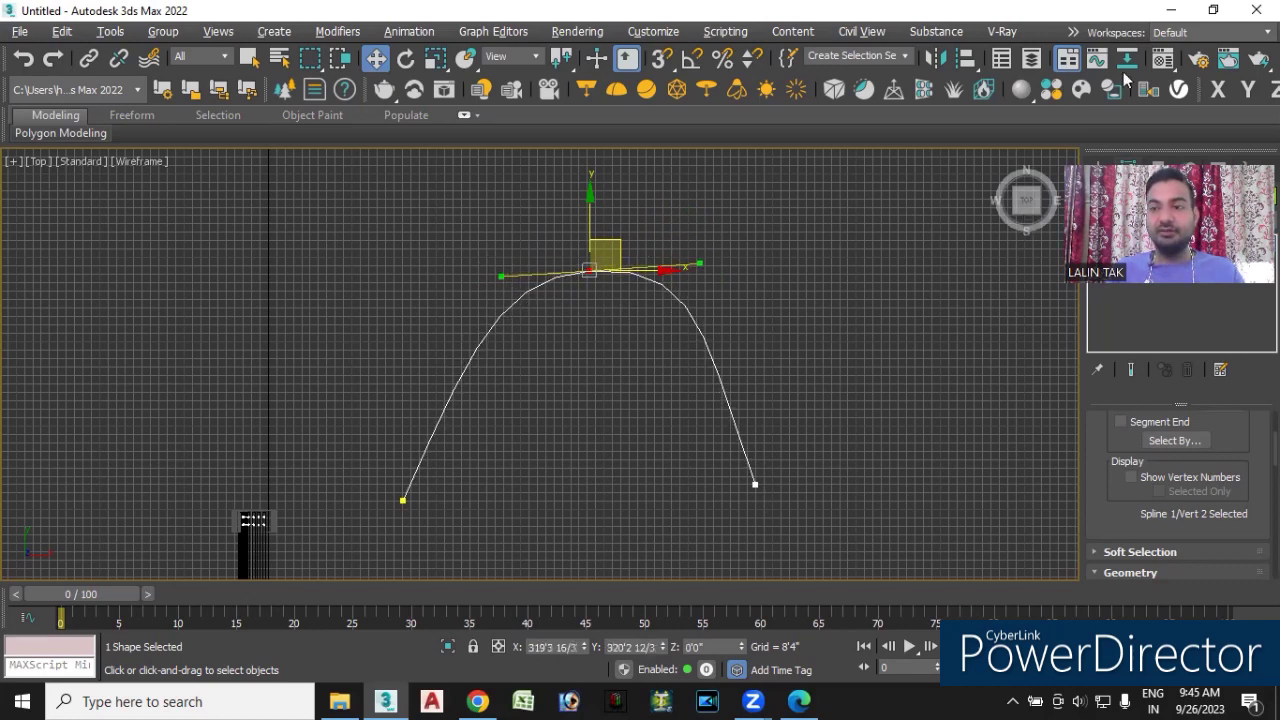
{"action": "right_click", "coordinate": [705, 276]}
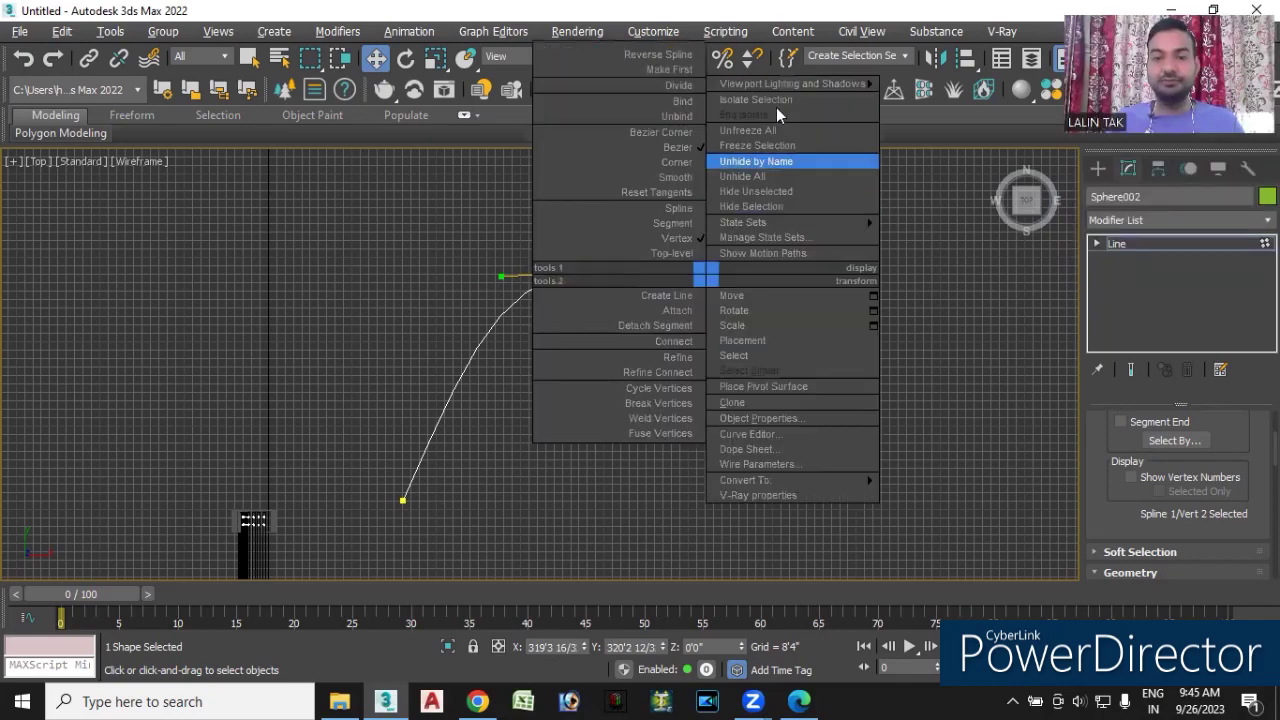
- Set the apex to Corner, nudge it, then try it as a Smooth vertex
{"action": "left_click", "coordinate": [679, 163]}
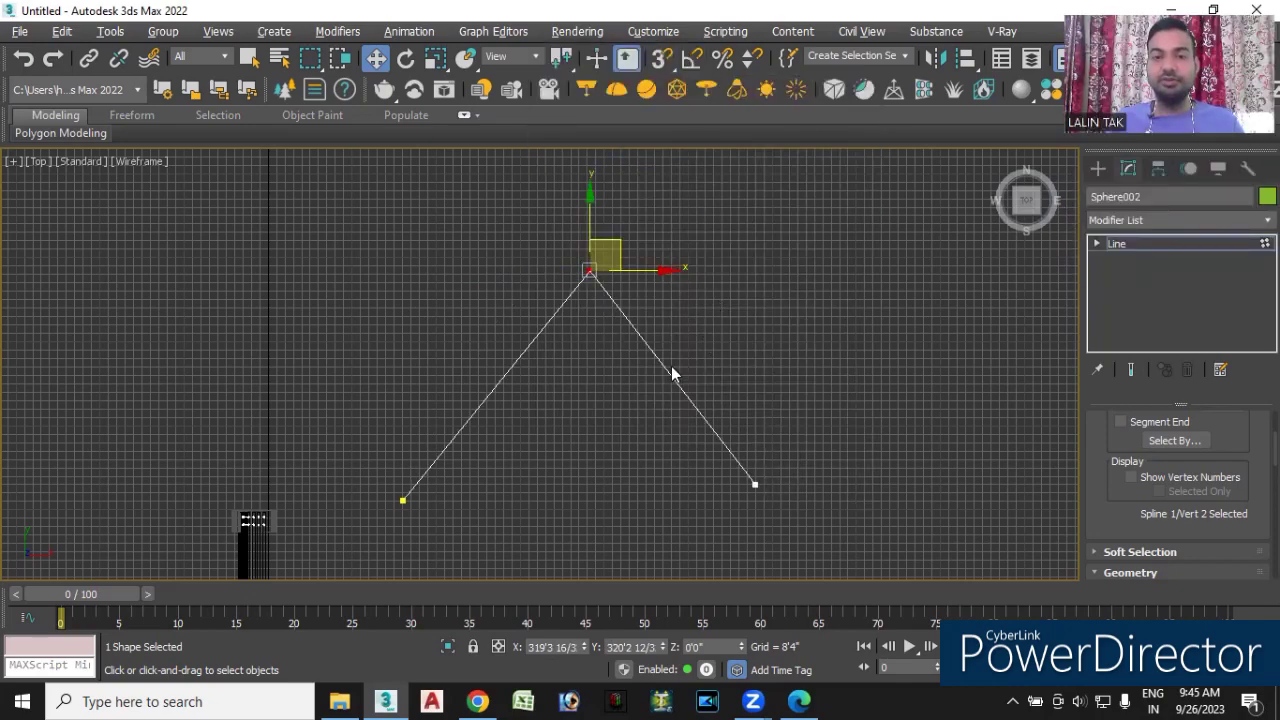
{"action": "mouse_move", "coordinate": [589, 200]}
{"action": "left_mouse_down"}
{"action": "mouse_move", "coordinate": [594, 188]}
{"action": "mouse_move", "coordinate": [591, 303]}
{"action": "mouse_move", "coordinate": [592, 190]}
{"action": "left_mouse_up"}
{"action": "mouse_move", "coordinate": [659, 265]}
{"action": "left_mouse_down"}
{"action": "mouse_move", "coordinate": [609, 280]}
{"action": "mouse_move", "coordinate": [669, 303]}
{"action": "mouse_move", "coordinate": [582, 268]}
{"action": "left_mouse_up"}
{"action": "right_click", "coordinate": [594, 263]}
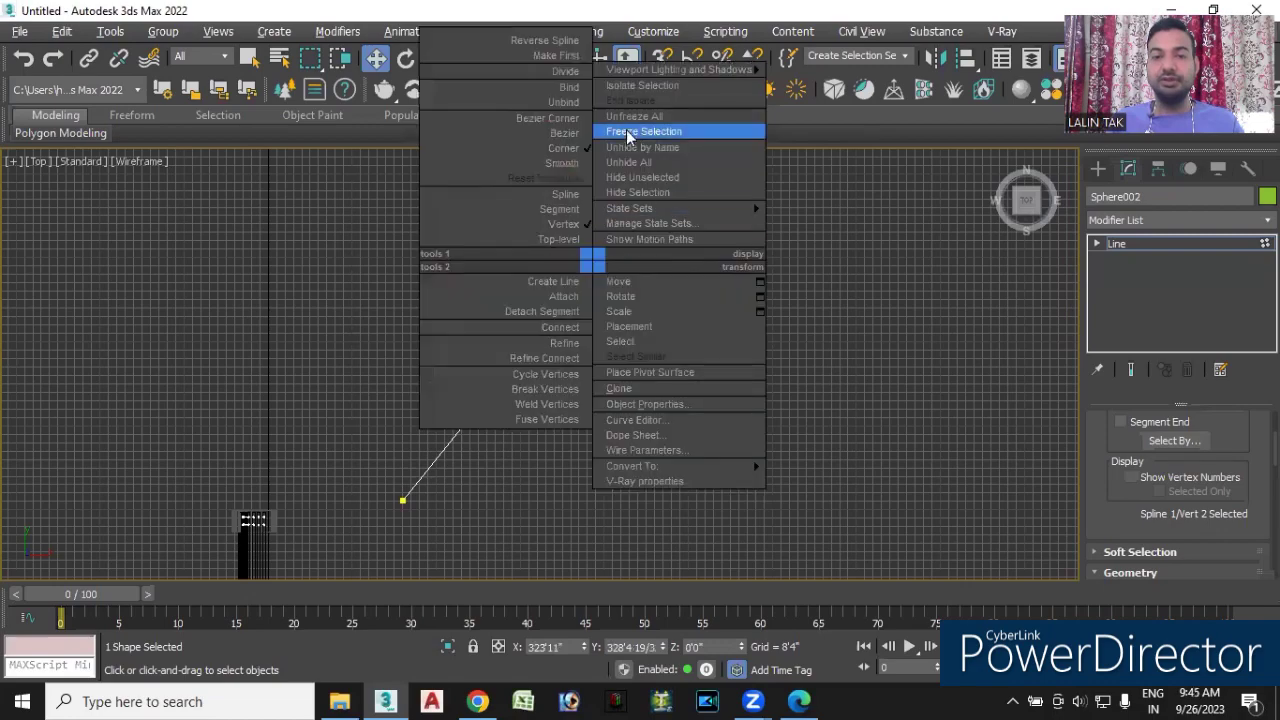
{"action": "left_click", "coordinate": [570, 168]}
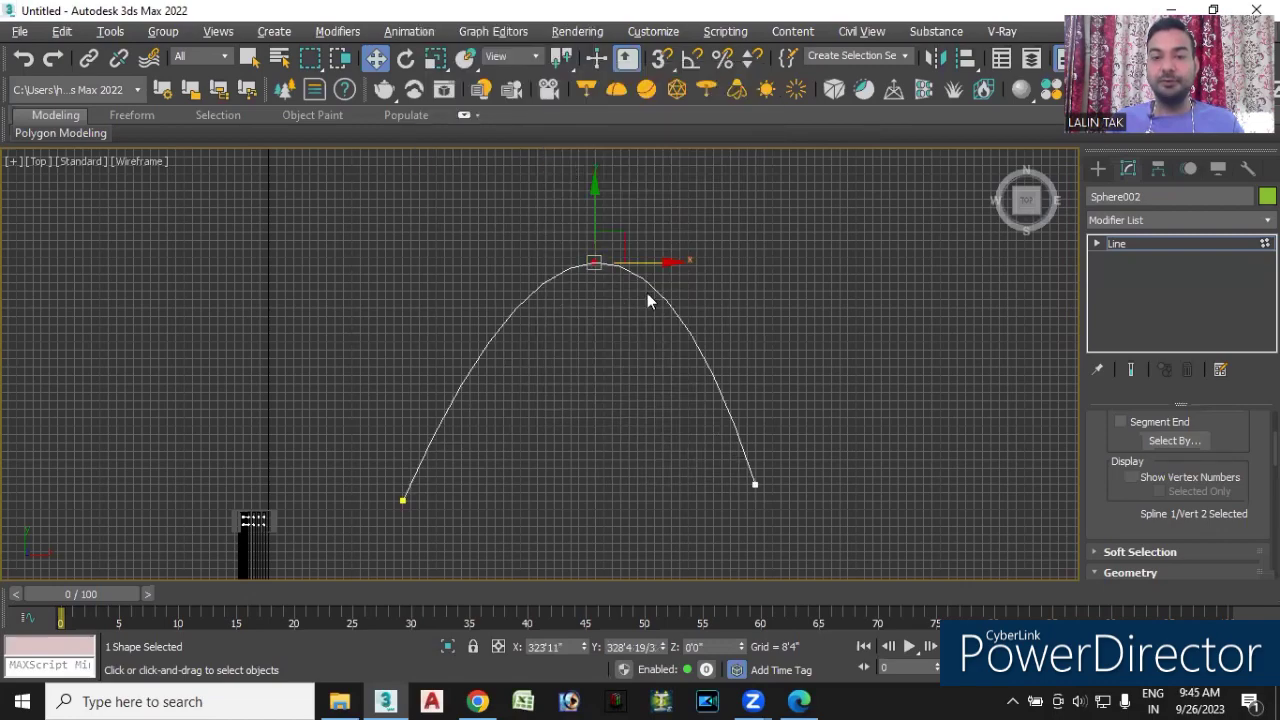
{"action": "mouse_move", "coordinate": [597, 263]}
{"action": "left_mouse_down"}
{"action": "mouse_move", "coordinate": [620, 572]}
{"action": "mouse_move", "coordinate": [614, 303]}
{"action": "mouse_move", "coordinate": [546, 249]}
{"action": "mouse_move", "coordinate": [543, 294]}
{"action": "mouse_move", "coordinate": [592, 259]}
{"action": "left_mouse_up"}
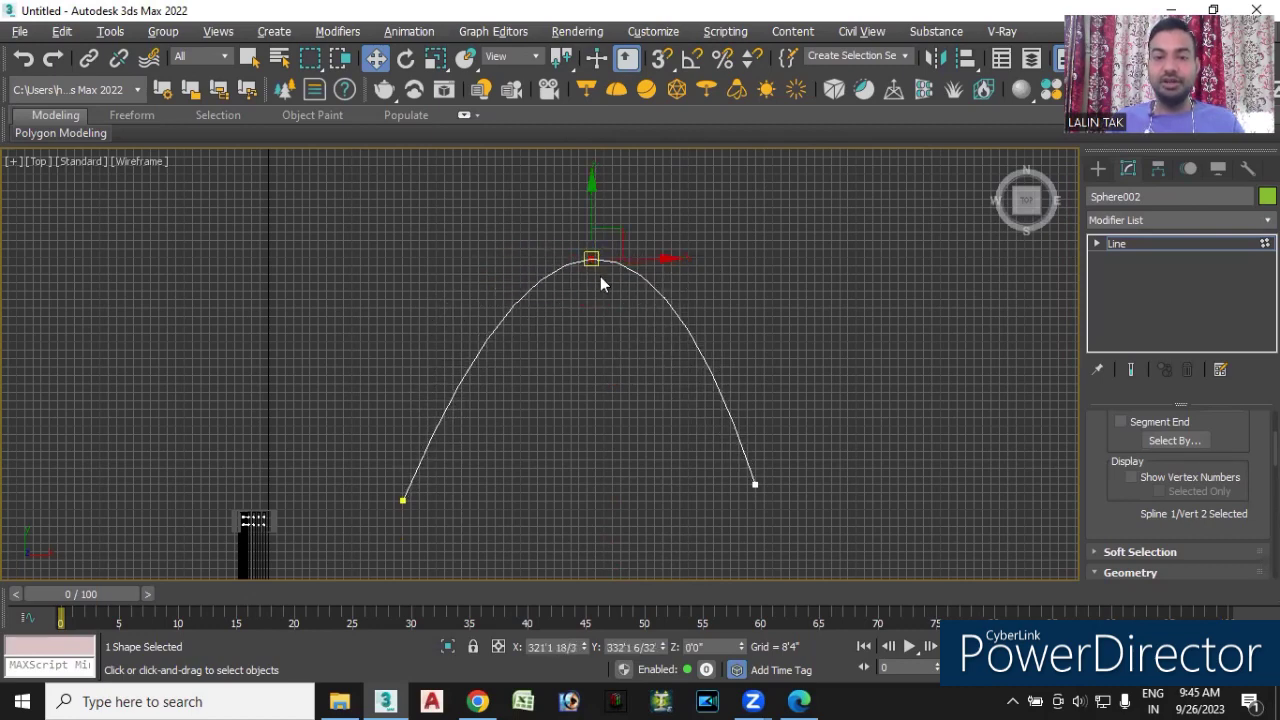
- Return the apex to a sharp Corner and widen the modify panel
{"action": "right_click", "coordinate": [600, 284]}
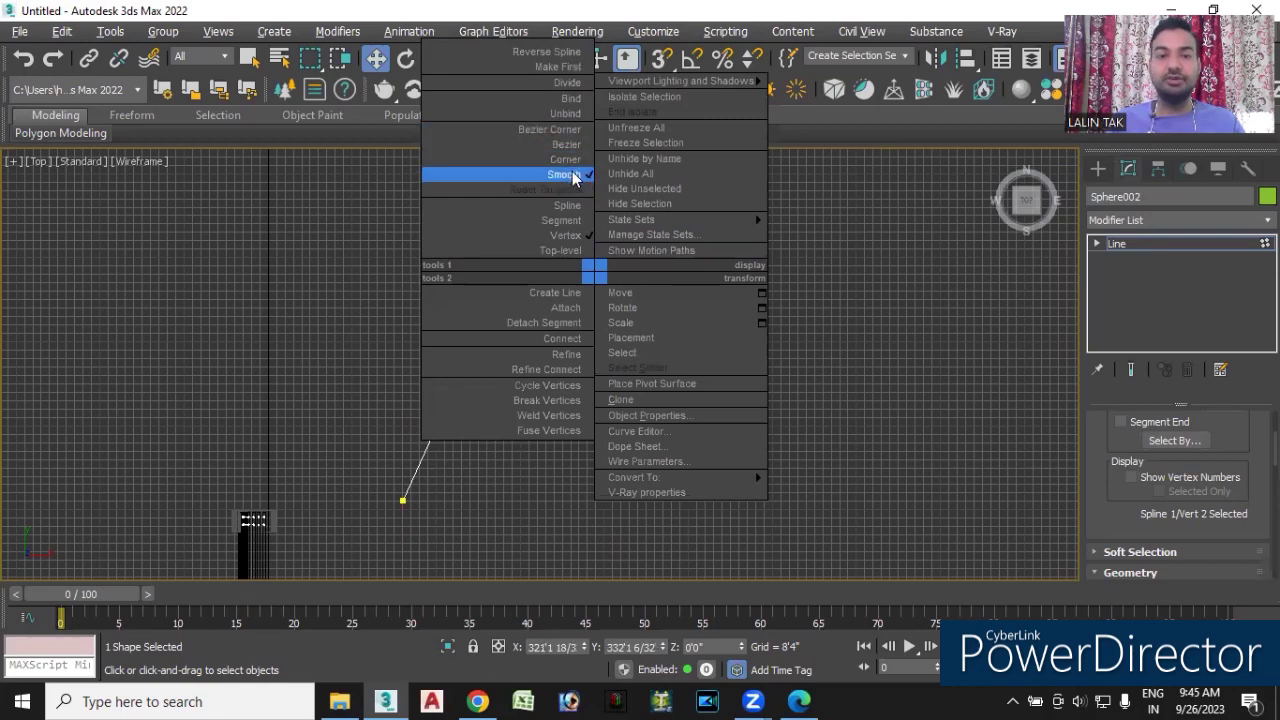
{"action": "left_click", "coordinate": [808, 244]}
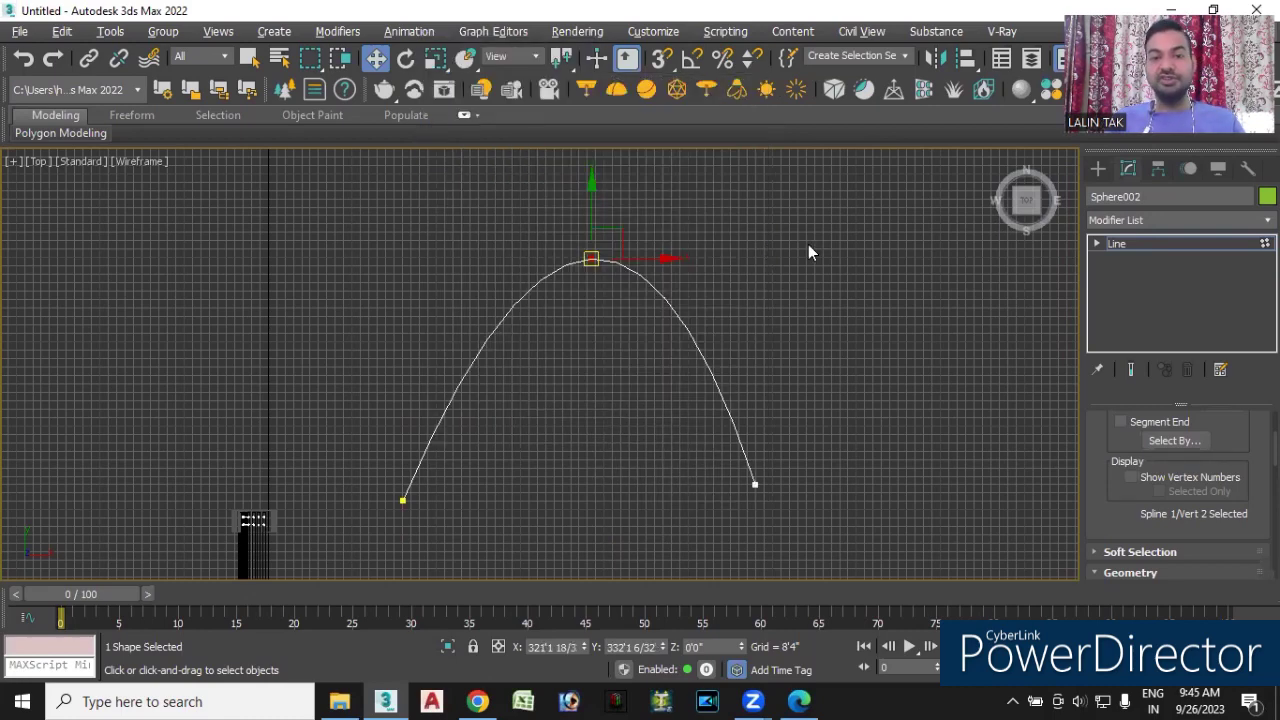
{"action": "right_click", "coordinate": [598, 280]}
{"action": "left_click", "coordinate": [545, 154]}
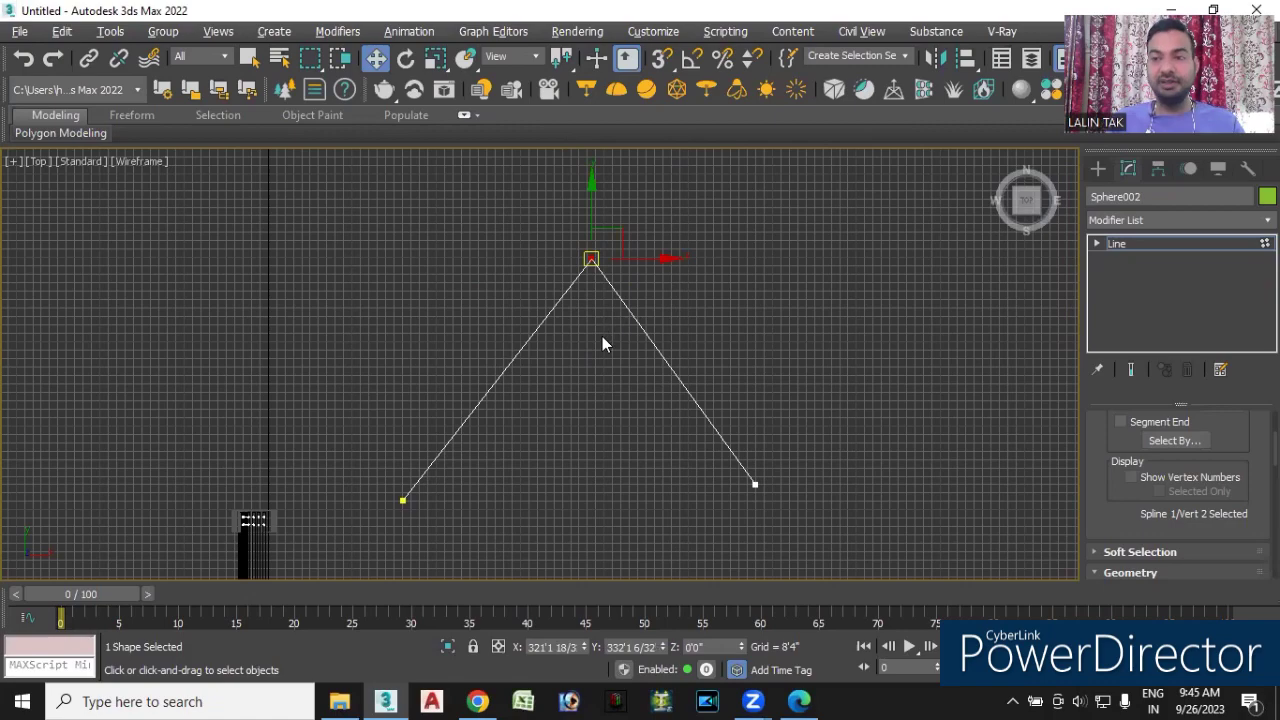
{"action": "middle_click_drag", "start_coordinate": [596, 334], "coordinate": [540, 326]}
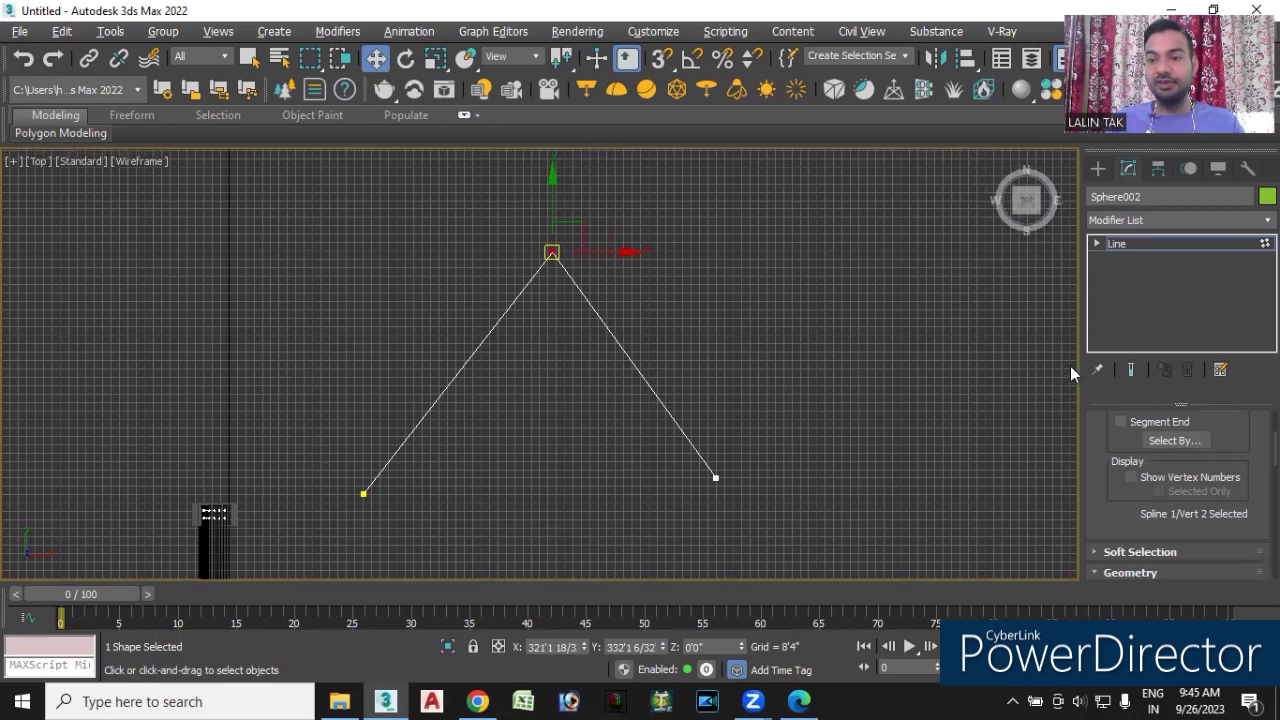
{"action": "mouse_move", "coordinate": [1078, 342]}
{"action": "left_mouse_down"}
{"action": "mouse_move", "coordinate": [811, 369]}
{"action": "mouse_move", "coordinate": [835, 370]}
{"action": "left_mouse_up"}
- Fillet the V's peak from the Geometry rollout, then undo the fillet
{"action": "scroll", "coordinate": [1166, 380], "scroll_direction": "down", "scroll_amount": 2}
{"action": "scroll", "coordinate": [1166, 380], "scroll_direction": "down", "scroll_amount": 2}
{"action": "scroll", "coordinate": [1166, 380], "scroll_direction": "down", "scroll_amount": 2}
{"action": "scroll", "coordinate": [1166, 380], "scroll_direction": "down", "scroll_amount": 2}
{"action": "scroll", "coordinate": [1166, 380], "scroll_direction": "down", "scroll_amount": 2}
{"action": "scroll", "coordinate": [1166, 380], "scroll_direction": "down", "scroll_amount": 2}
{"action": "scroll", "coordinate": [1166, 380], "scroll_direction": "down", "scroll_amount": 1}
{"action": "scroll", "coordinate": [1166, 380], "scroll_direction": "down", "scroll_amount": 2}
{"action": "scroll", "coordinate": [1166, 380], "scroll_direction": "up", "scroll_amount": 1}
{"action": "scroll", "coordinate": [1166, 380], "scroll_direction": "up", "scroll_amount": 2}
{"action": "scroll", "coordinate": [1166, 380], "scroll_direction": "down", "scroll_amount": 4}
{"action": "scroll", "coordinate": [1166, 380], "scroll_direction": "down", "scroll_amount": 2}
{"action": "scroll", "coordinate": [1166, 380], "scroll_direction": "up", "scroll_amount": 1}
{"action": "scroll", "coordinate": [1166, 380], "scroll_direction": "up", "scroll_amount": 3}
{"action": "scroll", "coordinate": [1166, 380], "scroll_direction": "up", "scroll_amount": 2}
{"action": "scroll", "coordinate": [1166, 380], "scroll_direction": "up", "scroll_amount": 2}
{"action": "scroll", "coordinate": [1166, 380], "scroll_direction": "up", "scroll_amount": 1}
{"action": "scroll", "coordinate": [1166, 380], "scroll_direction": "up", "scroll_amount": 1}
{"action": "scroll", "coordinate": [1166, 380], "scroll_direction": "up", "scroll_amount": 1}
{"action": "scroll", "coordinate": [1166, 380], "scroll_direction": "up", "scroll_amount": 2}
{"action": "scroll", "coordinate": [1166, 380], "scroll_direction": "up", "scroll_amount": 2}
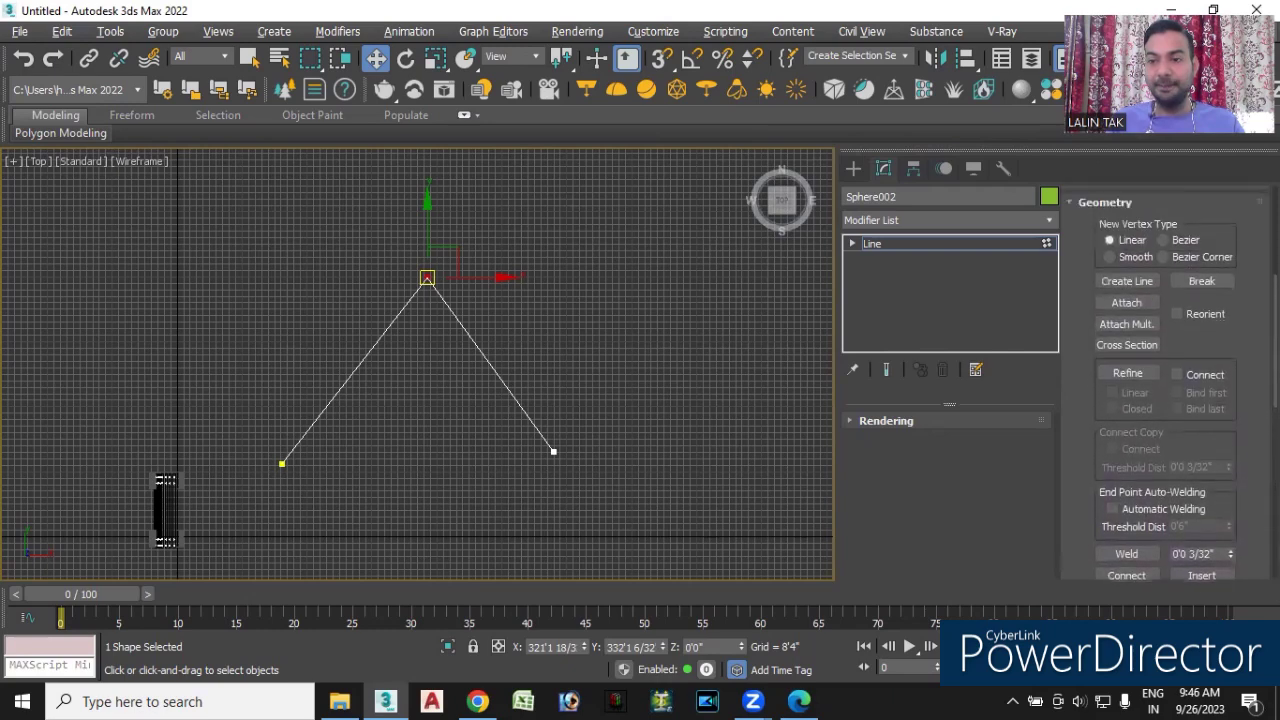
{"action": "scroll", "coordinate": [1166, 380], "scroll_direction": "down", "scroll_amount": 1}
{"action": "scroll", "coordinate": [1166, 380], "scroll_direction": "down", "scroll_amount": 1}
{"action": "scroll", "coordinate": [1166, 380], "scroll_direction": "down", "scroll_amount": 1}
{"action": "scroll", "coordinate": [1166, 380], "scroll_direction": "down", "scroll_amount": 1}
{"action": "scroll", "coordinate": [1168, 409], "scroll_direction": "down", "scroll_amount": 1}
{"action": "scroll", "coordinate": [1168, 409], "scroll_direction": "down", "scroll_amount": 1}
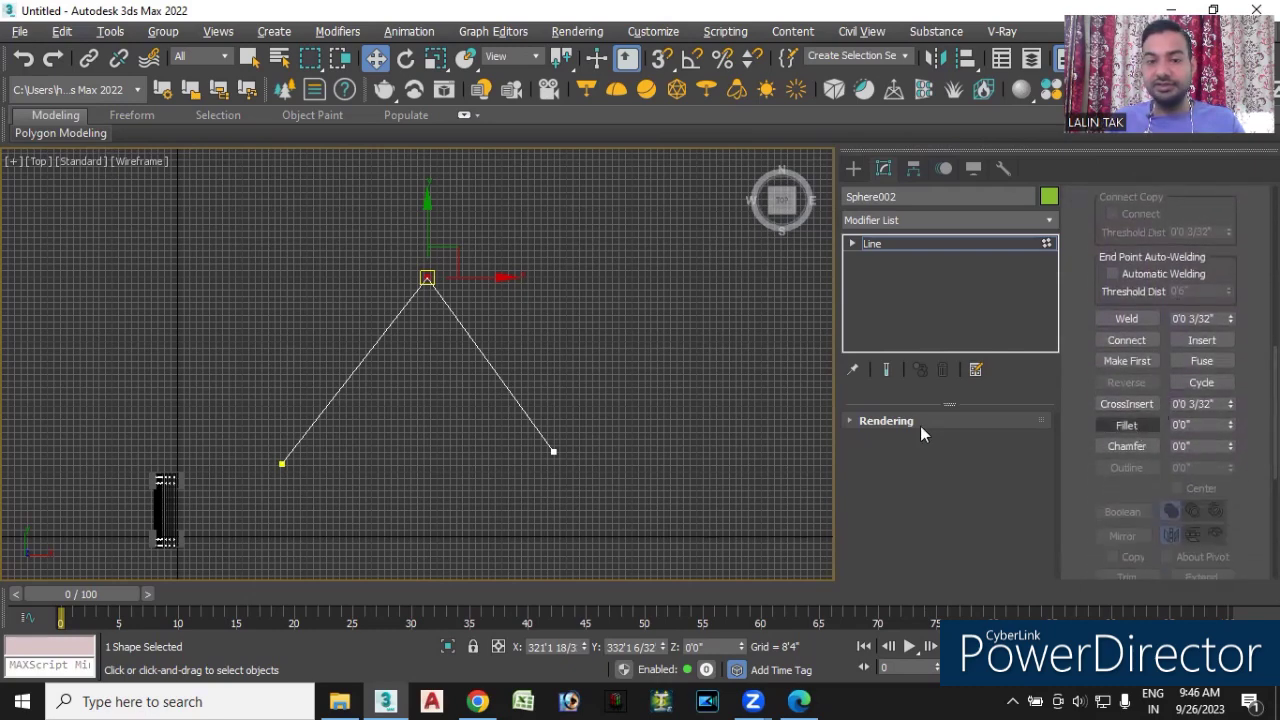
{"action": "left_click", "coordinate": [1127, 427]}
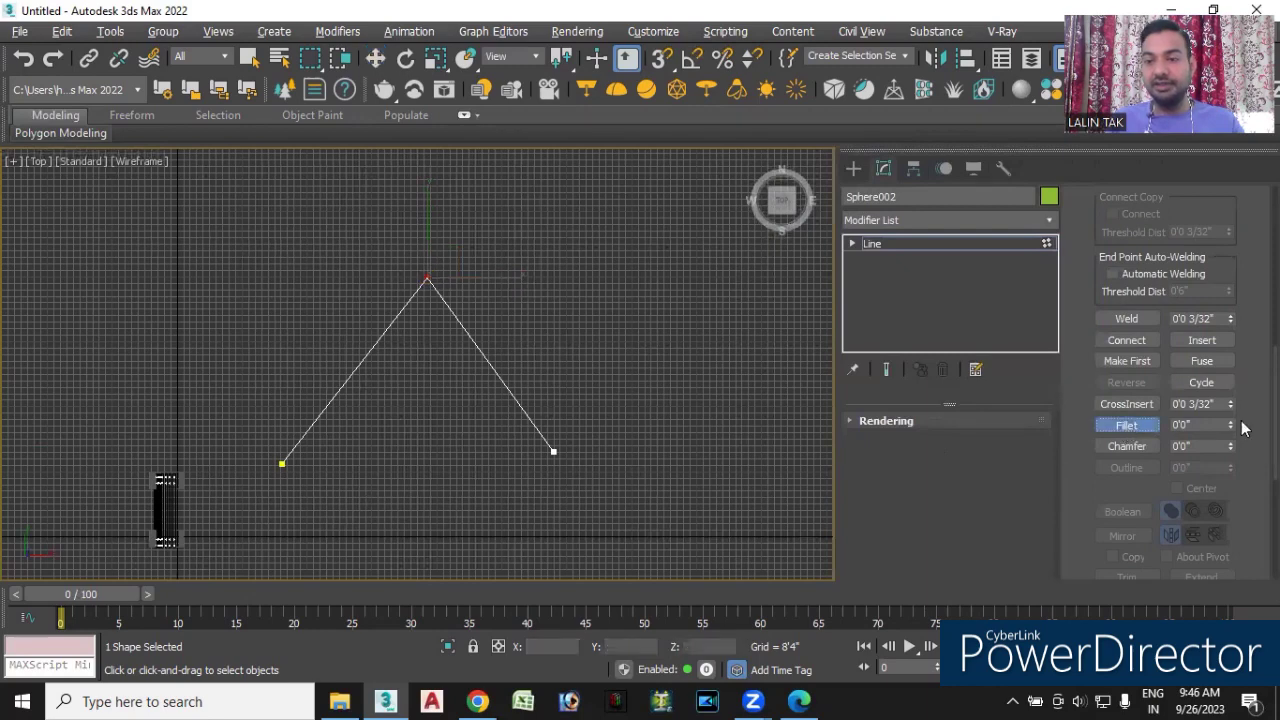
{"action": "left_click_drag", "start_coordinate": [1231, 424], "coordinate": [1143, 10]}
{"action": "left_click_drag", "start_coordinate": [1208, 100], "coordinate": [1208, 330]}
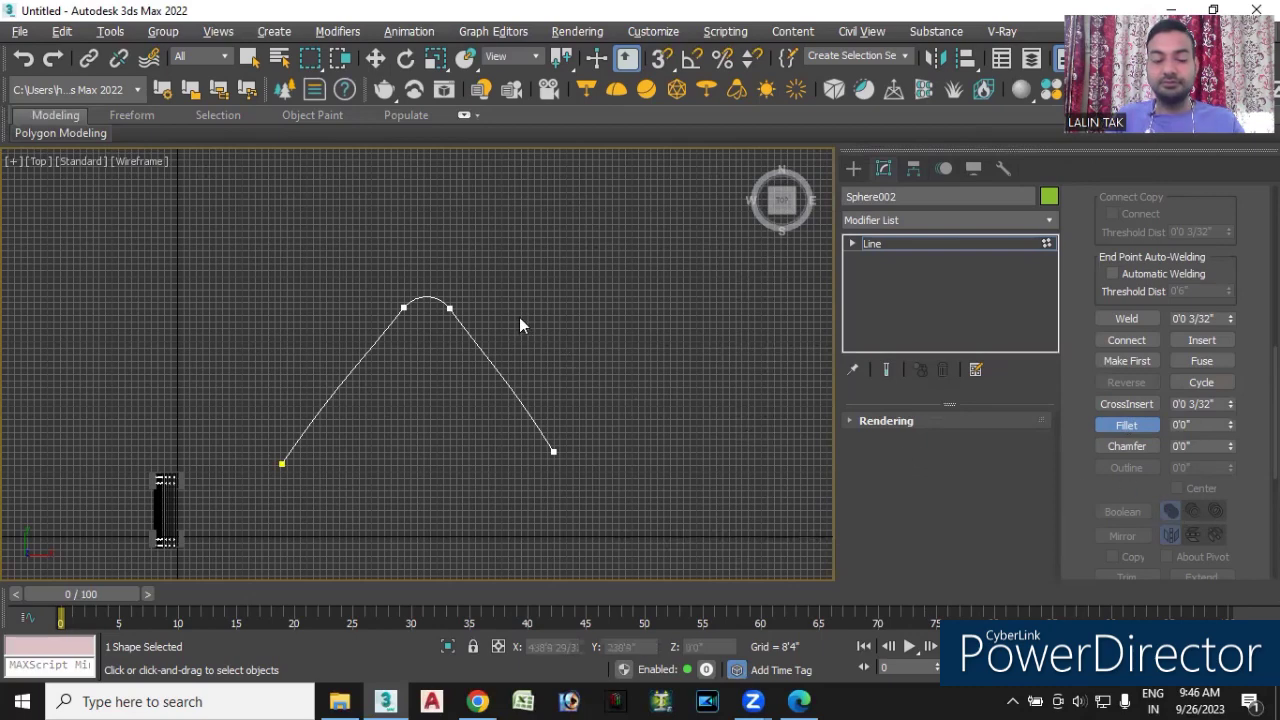
{"action": "key", "text": "ctrl+z"}
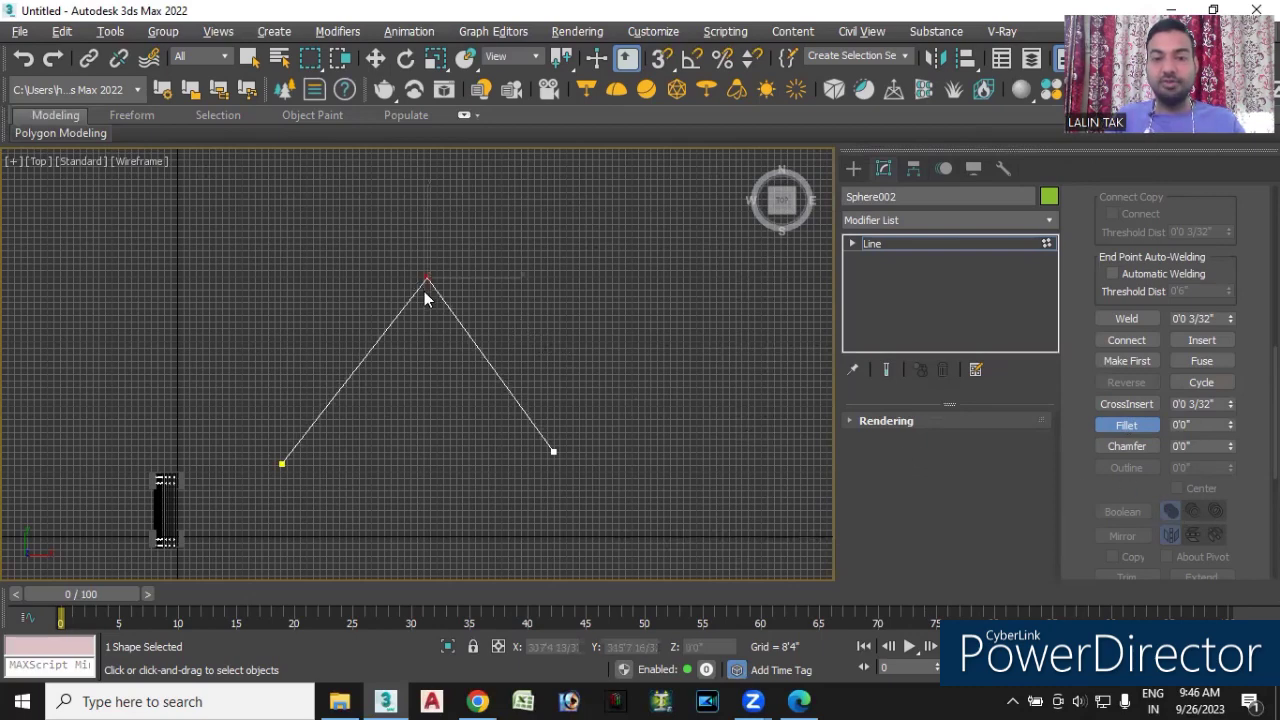
- Fillet the top vertex slightly again, then clear the vertex selection
{"action": "mouse_move", "coordinate": [424, 277]}
{"action": "left_mouse_down"}
{"action": "mouse_move", "coordinate": [437, 280]}
{"action": "mouse_move", "coordinate": [432, 170]}
{"action": "mouse_move", "coordinate": [440, 270]}
{"action": "left_mouse_up"}
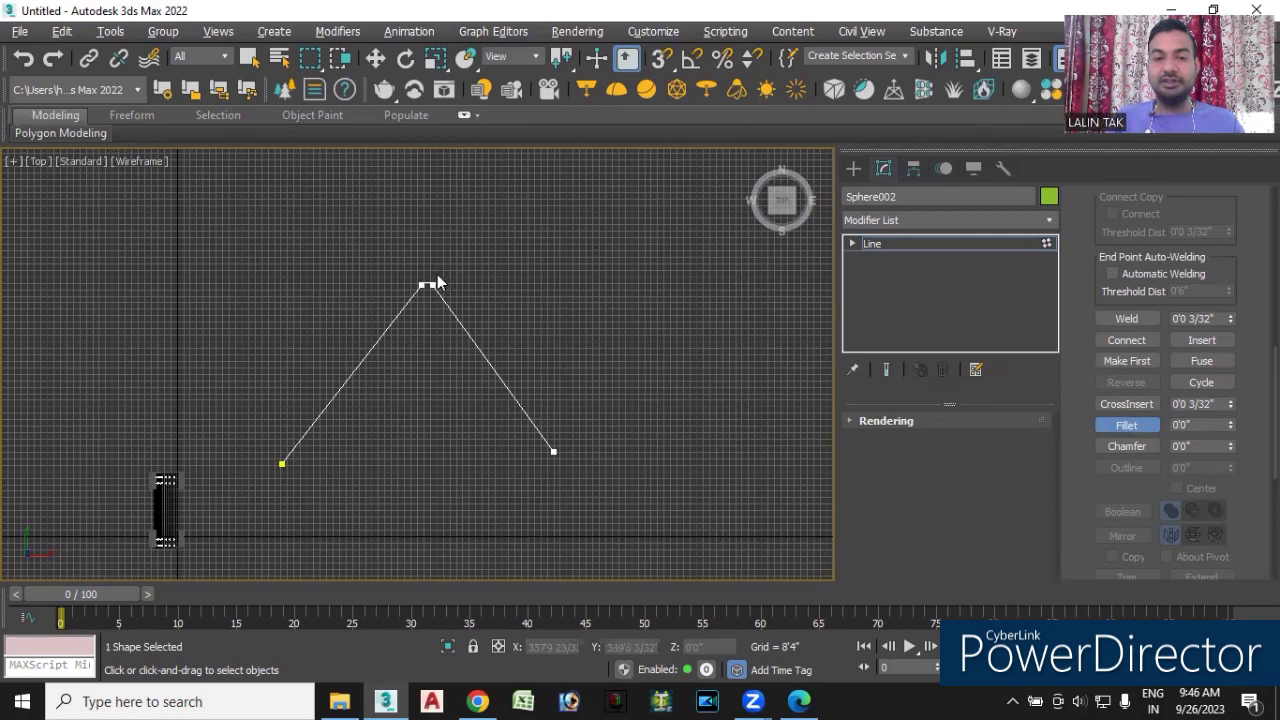
{"action": "left_click", "coordinate": [1120, 425]}
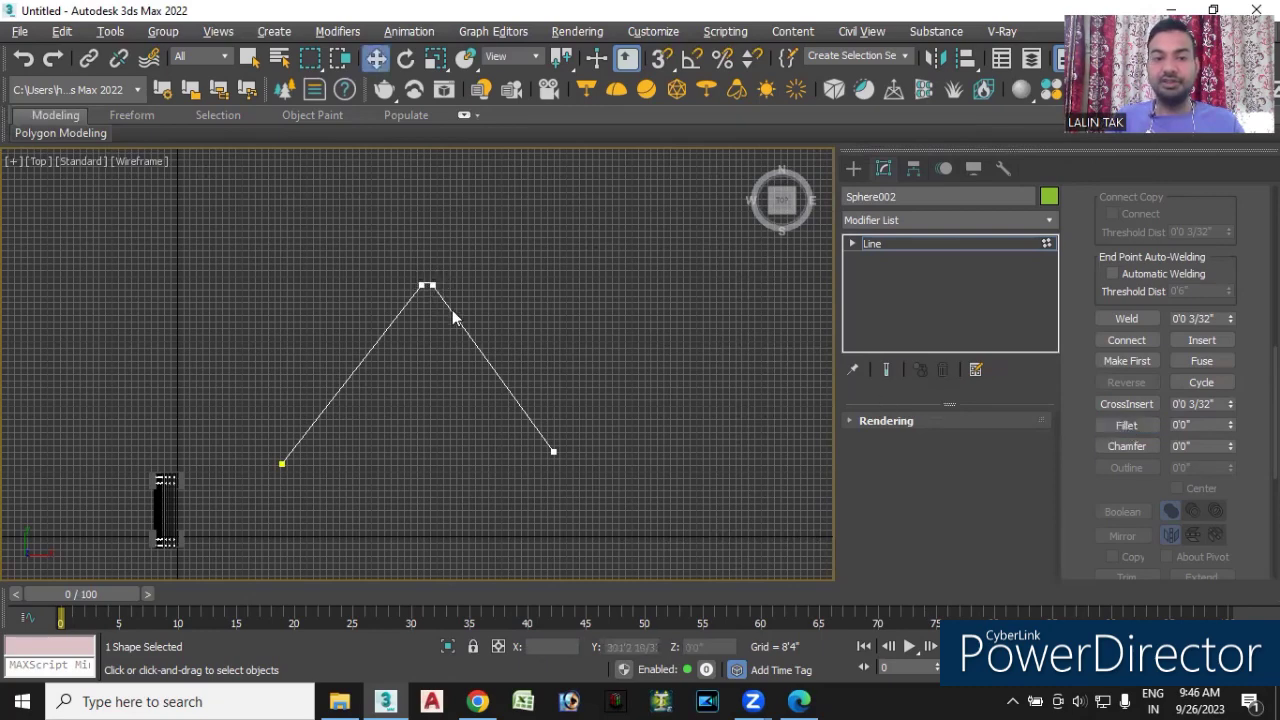
{"action": "left_click", "coordinate": [1122, 425]}
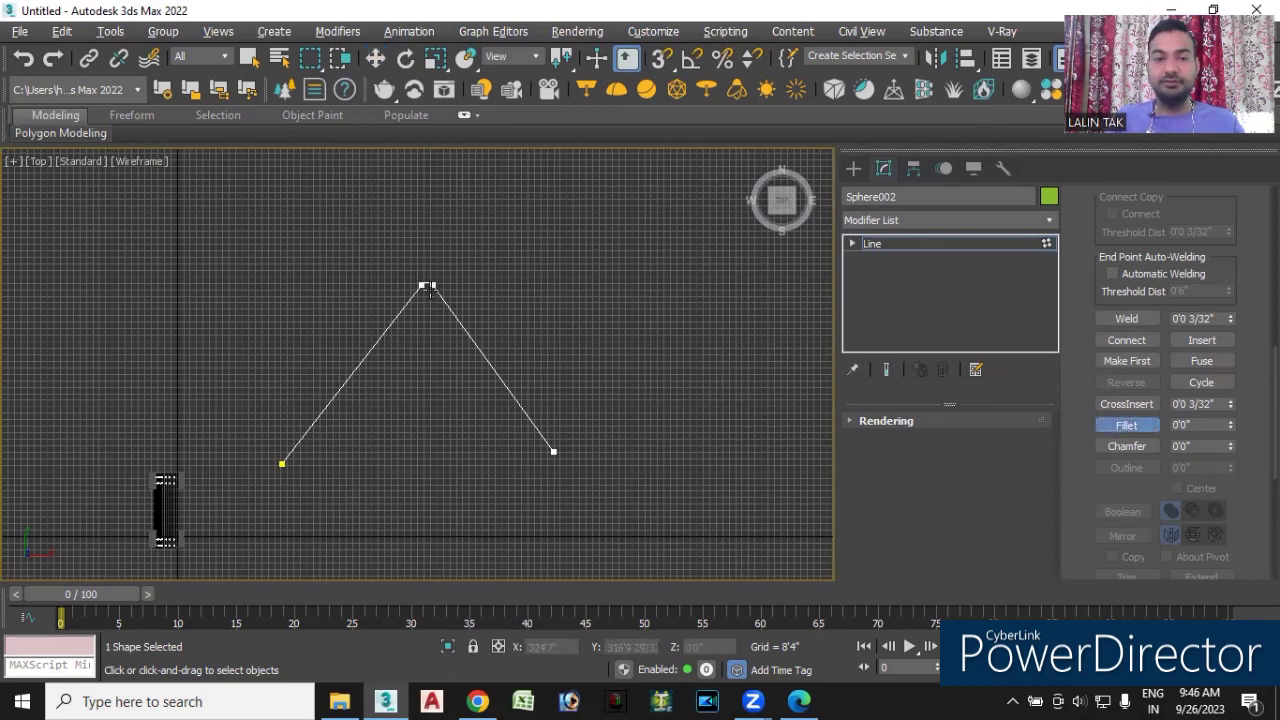
{"action": "left_click_drag", "start_coordinate": [430, 286], "coordinate": [434, 228]}
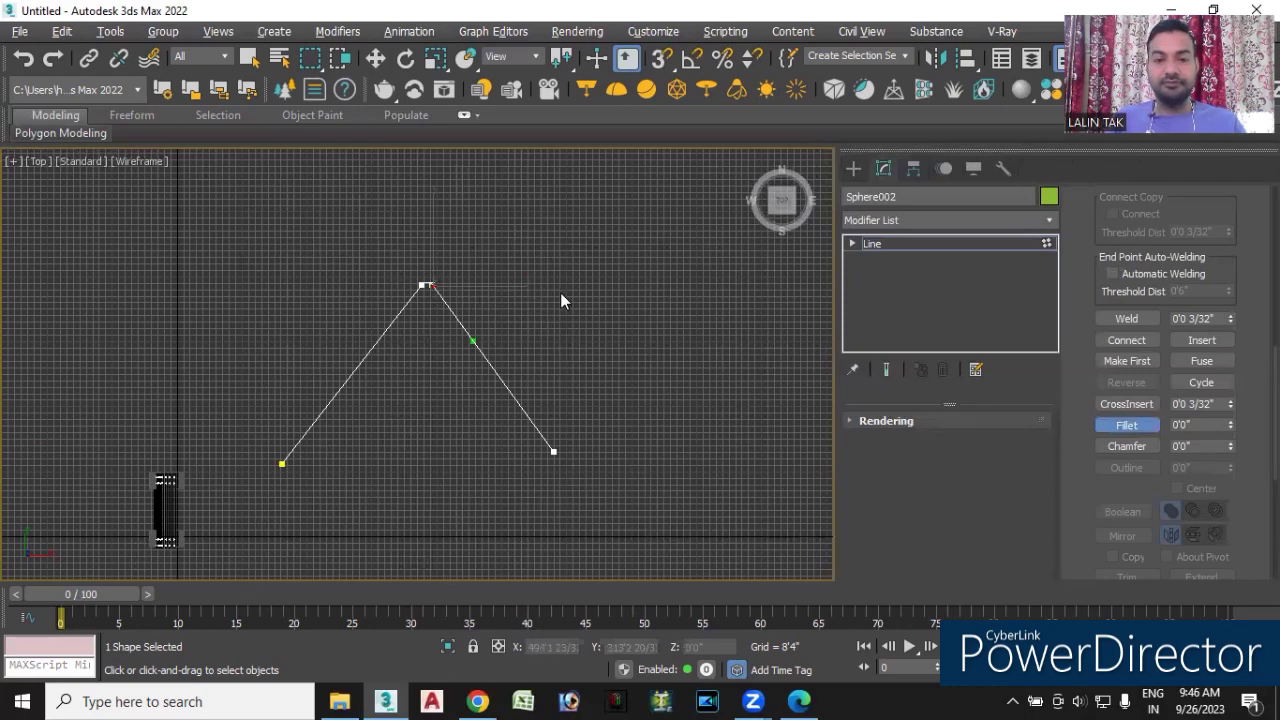
{"action": "left_click", "coordinate": [502, 342]}
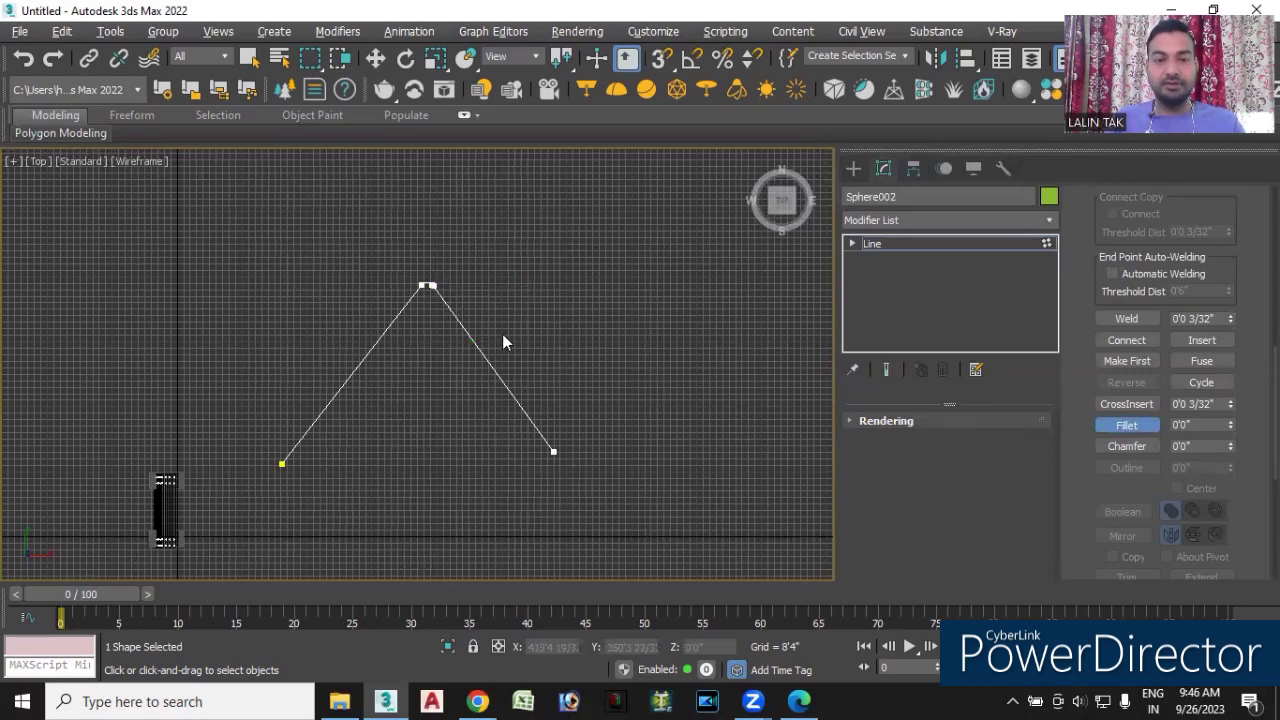
{"action": "key", "text": "ctrl+z"}
{"action": "left_click", "coordinate": [502, 304]}
- Show the spline creation options, compare undo and redo, and reselect the V spline
{"action": "key", "text": "w"}
{"action": "left_click", "coordinate": [853, 168]}
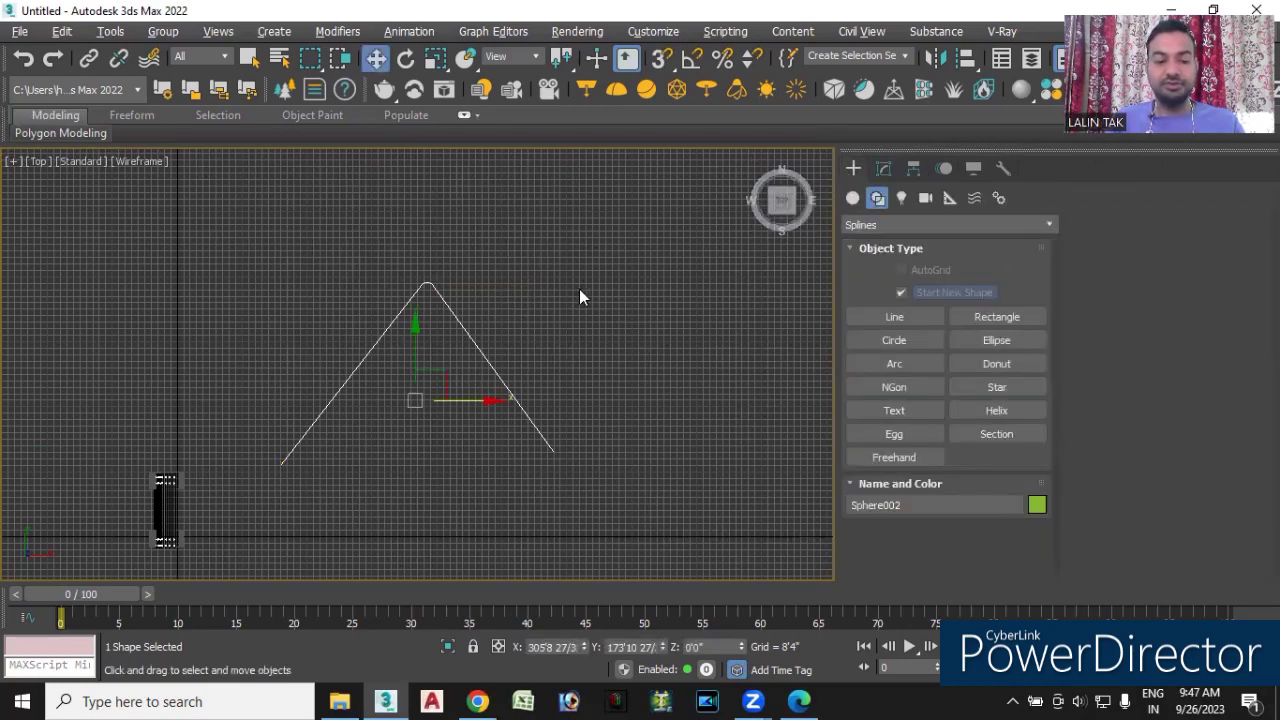
{"action": "middle_click_drag", "start_coordinate": [462, 330], "coordinate": [483, 328]}
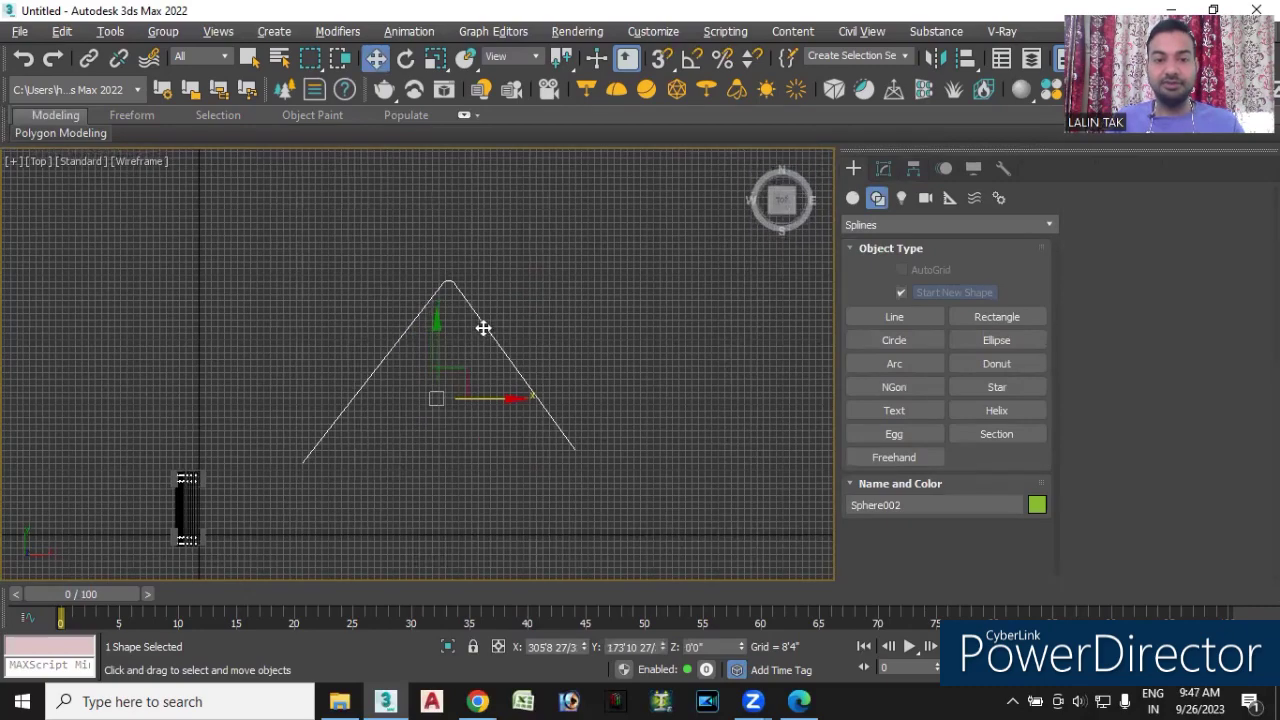
{"action": "left_click", "coordinate": [466, 447]}
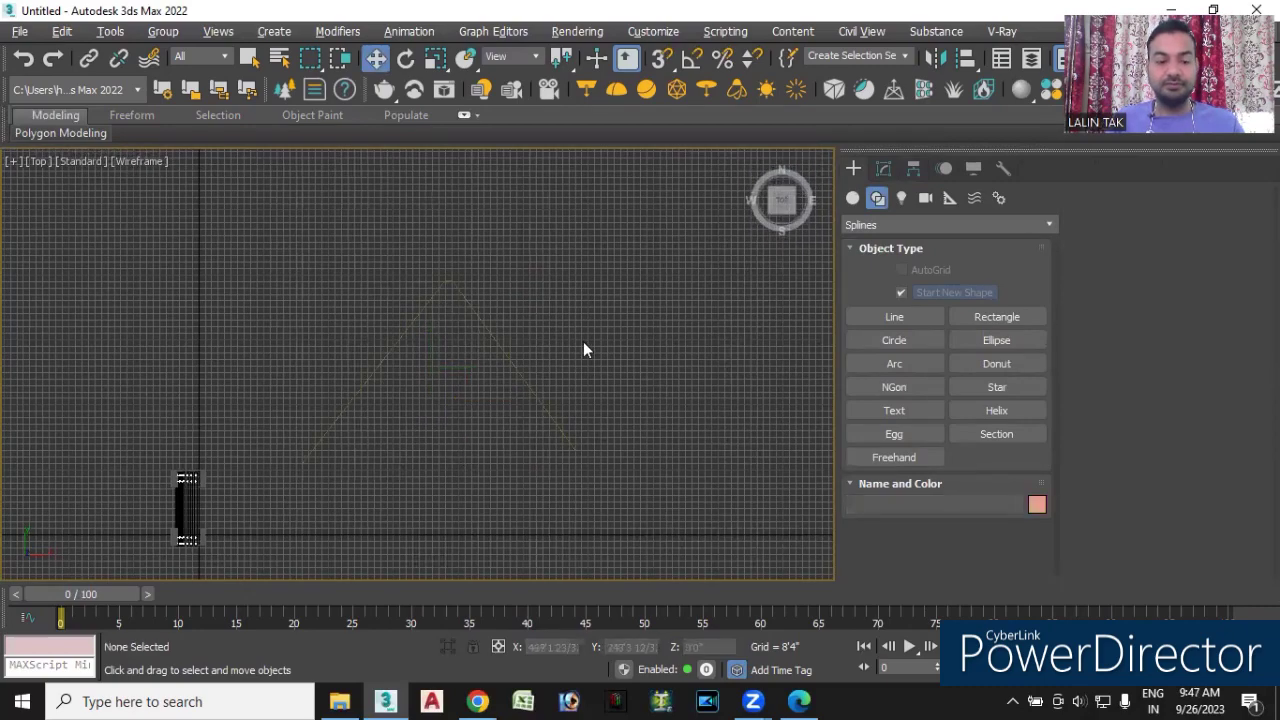
{"action": "key", "text": "ctrl+z"}
{"action": "key", "text": "ctrl+z"}
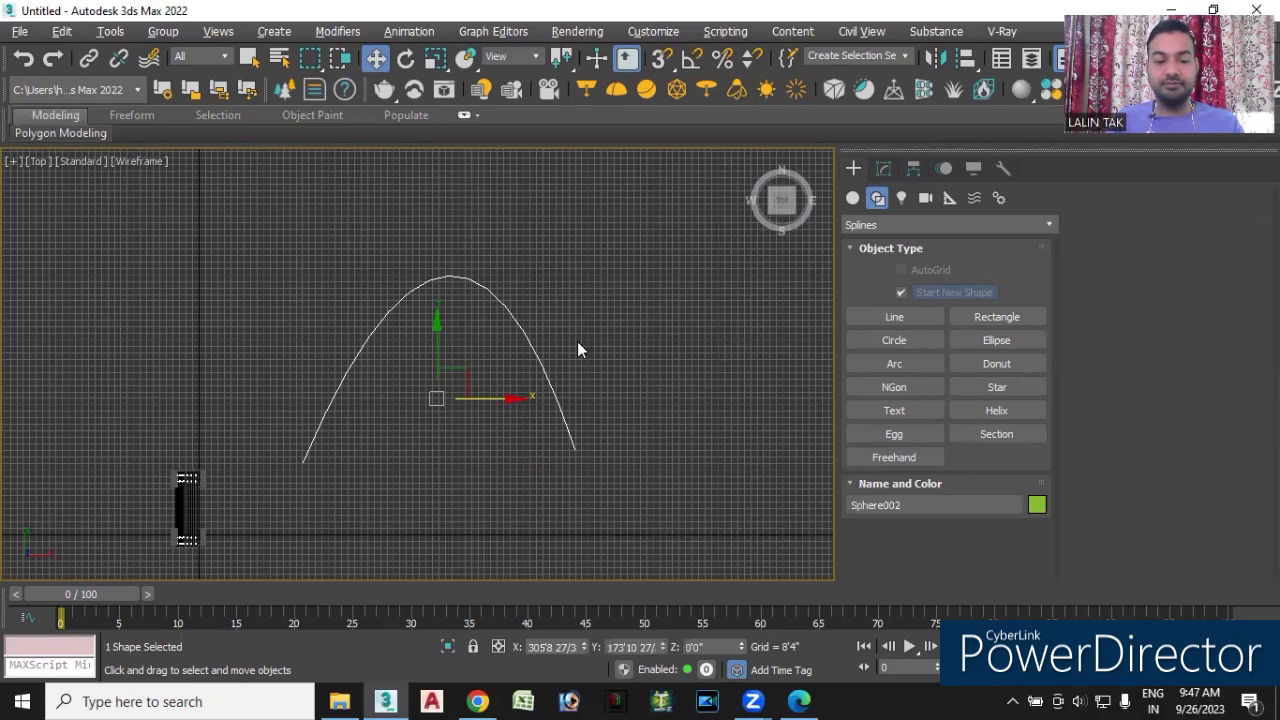
{"action": "left_click", "coordinate": [62, 32]}
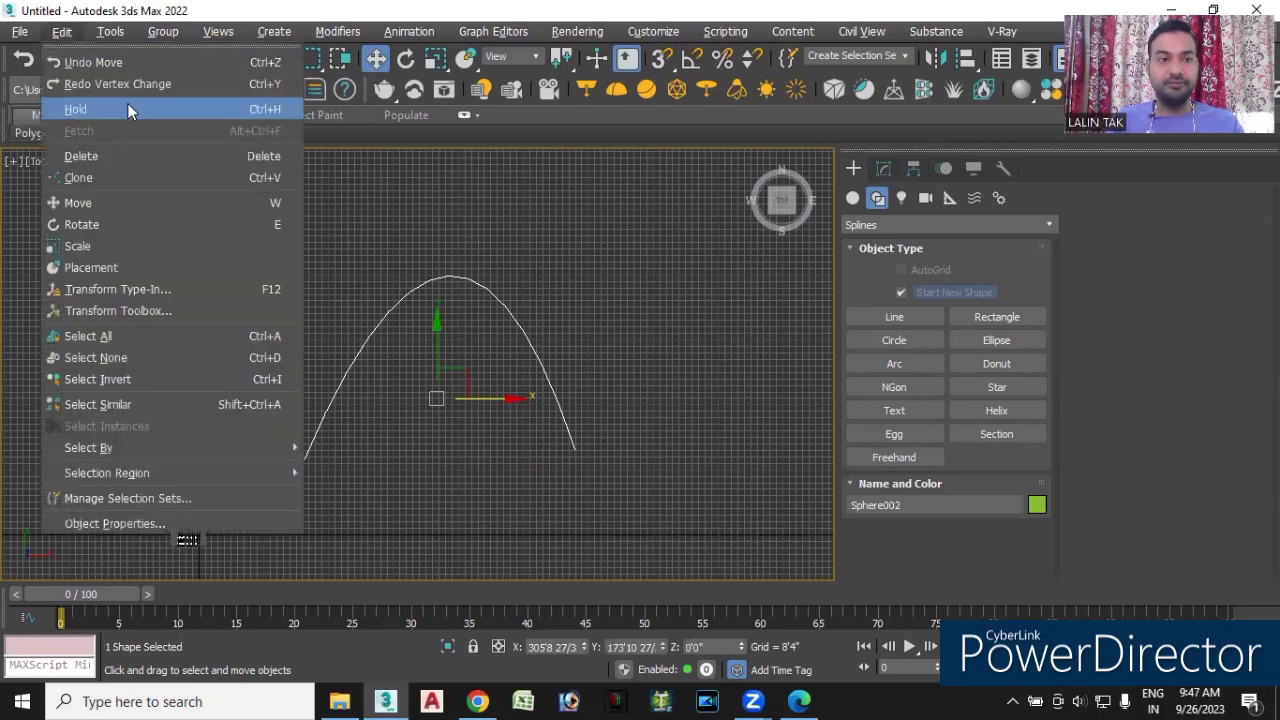
{"action": "left_click", "coordinate": [126, 83]}
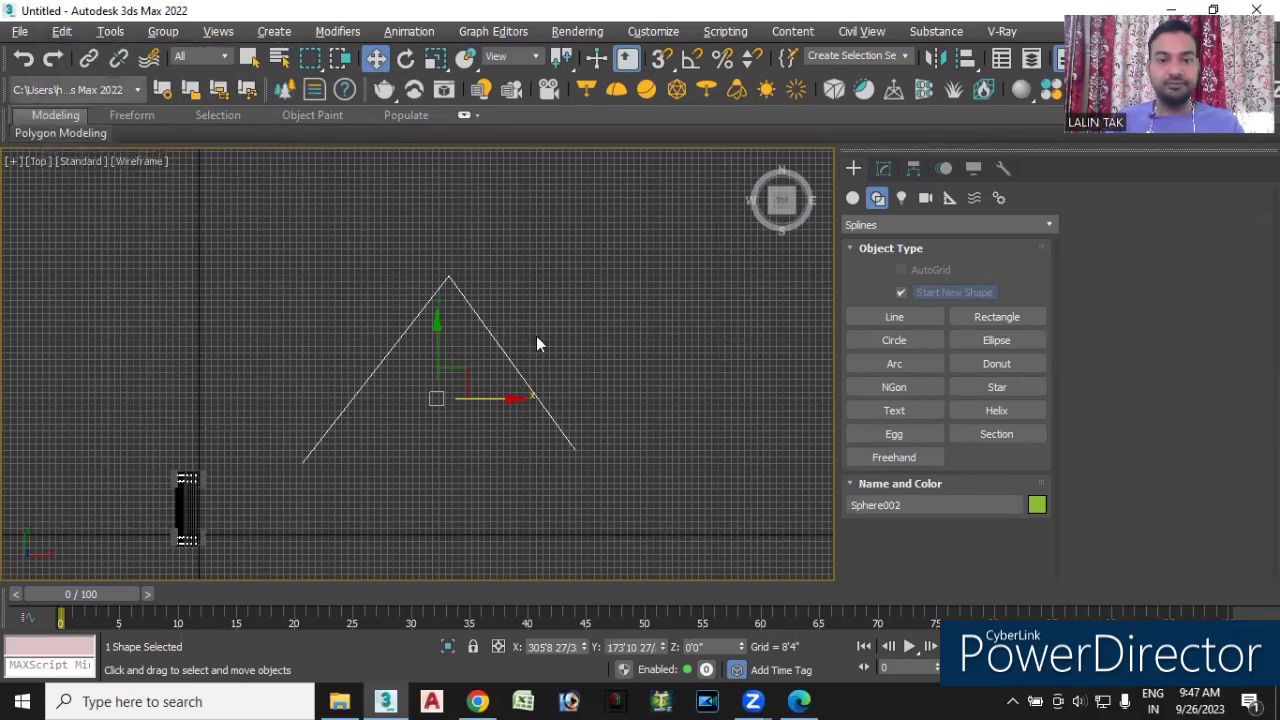
{"action": "left_click", "coordinate": [416, 242]}
{"action": "left_click", "coordinate": [480, 317]}
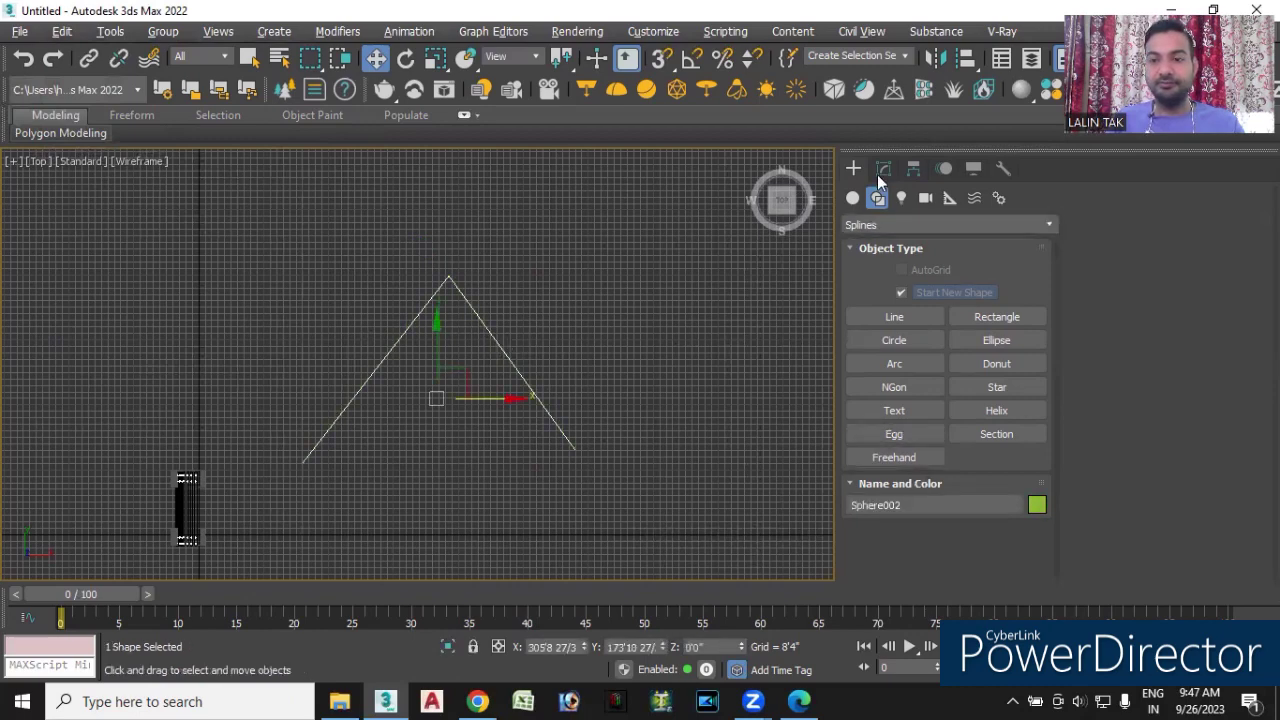
- Enter Vertex level on the selected line and scroll down to the Geometry rollout
{"action": "left_click", "coordinate": [881, 171]}
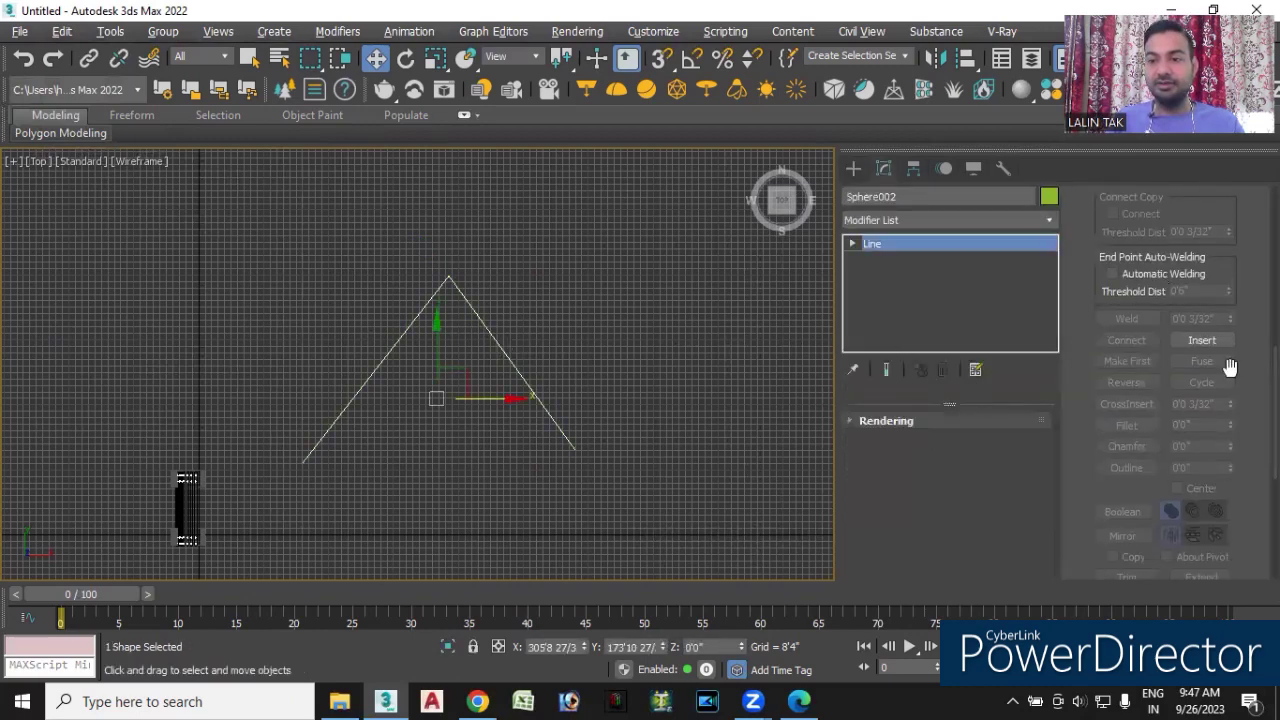
{"action": "scroll", "coordinate": [1160, 400], "scroll_direction": "up", "scroll_amount": 5}
{"action": "scroll", "coordinate": [1150, 300], "scroll_direction": "up", "scroll_amount": 5}
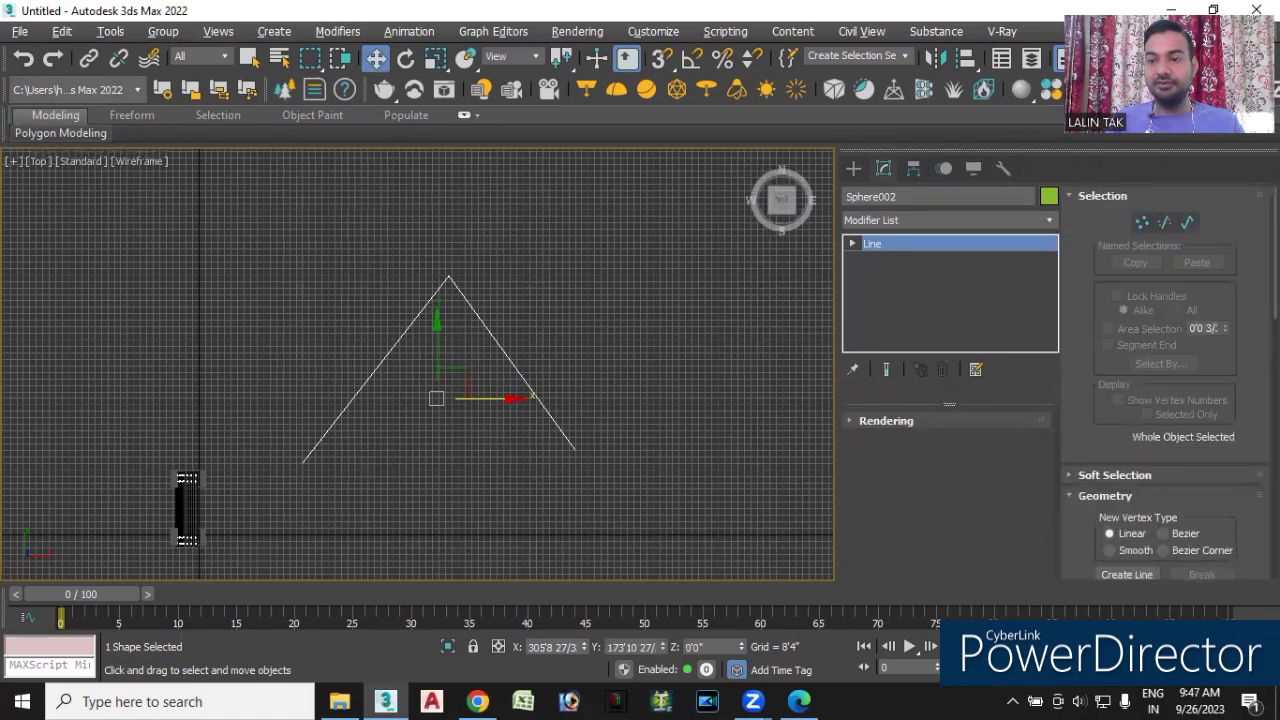
{"action": "left_click", "coordinate": [1142, 223]}
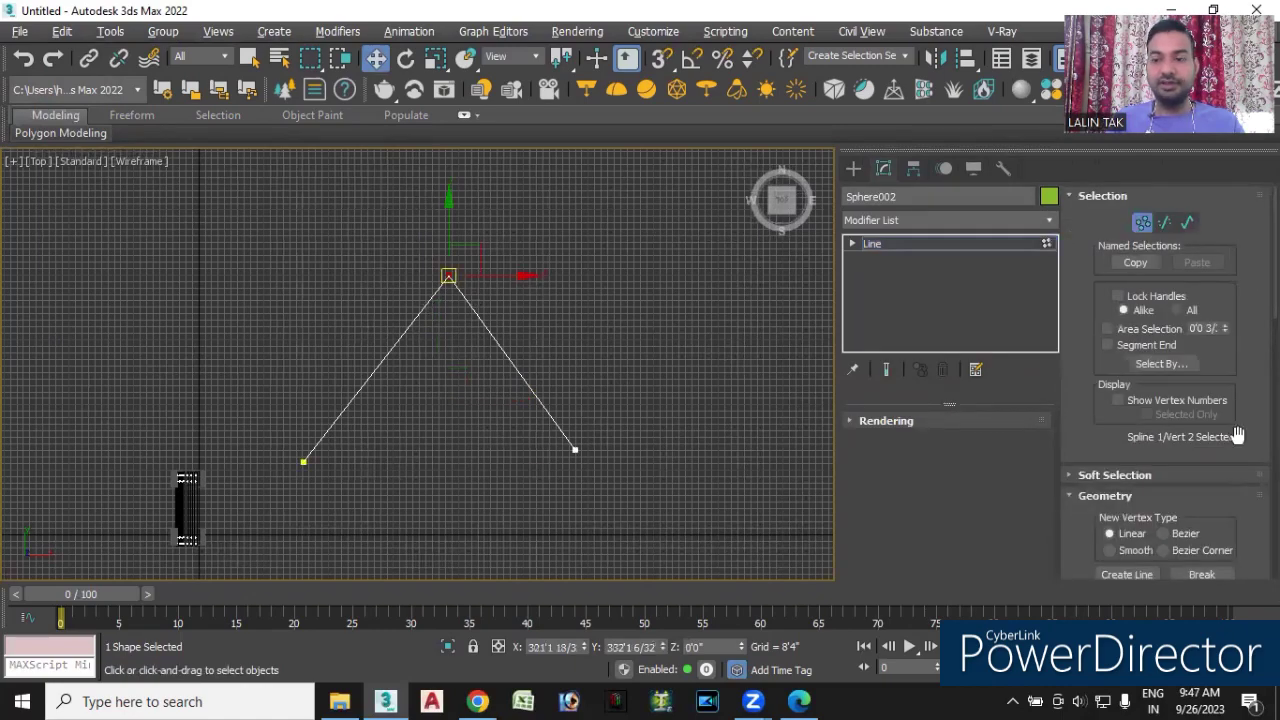
{"action": "scroll", "coordinate": [1166, 380], "scroll_direction": "down", "scroll_amount": 3}
{"action": "scroll", "coordinate": [1166, 380], "scroll_direction": "down", "scroll_amount": 3}
{"action": "scroll", "coordinate": [1166, 380], "scroll_direction": "down", "scroll_amount": 3}
{"action": "scroll", "coordinate": [1166, 380], "scroll_direction": "down", "scroll_amount": 3}
{"action": "scroll", "coordinate": [1120, 490], "scroll_direction": "down", "scroll_amount": 1}
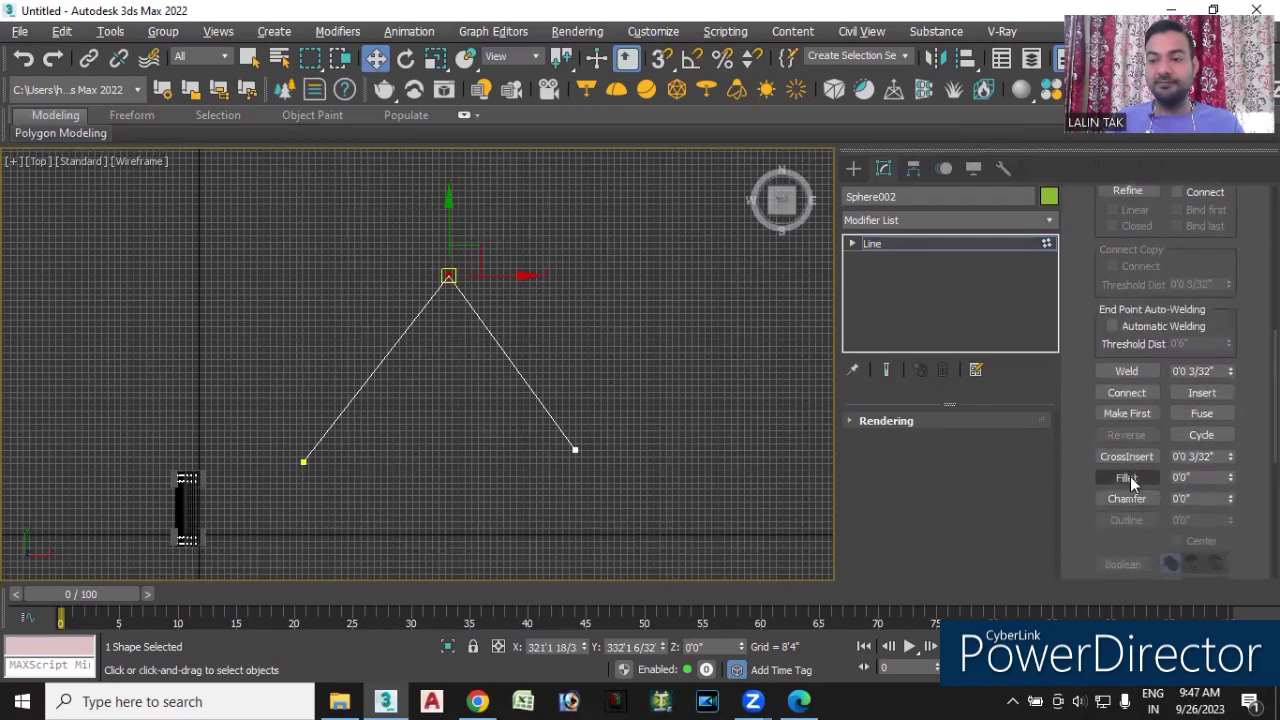
- Compare Fillet and Chamfer on the top corner, then fillet it into a wide arch
{"action": "left_click", "coordinate": [1126, 477]}
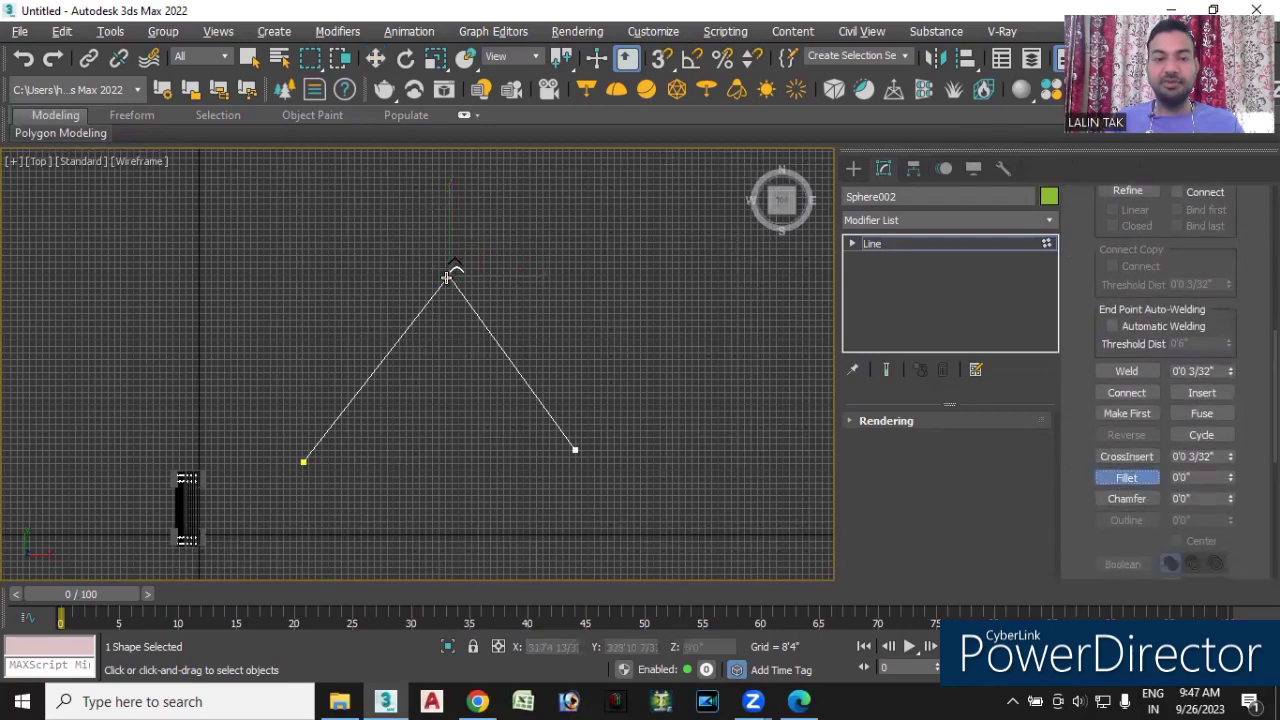
{"action": "mouse_move", "coordinate": [447, 275]}
{"action": "left_mouse_down"}
{"action": "mouse_move", "coordinate": [477, 226]}
{"action": "mouse_move", "coordinate": [476, 305]}
{"action": "left_mouse_up"}
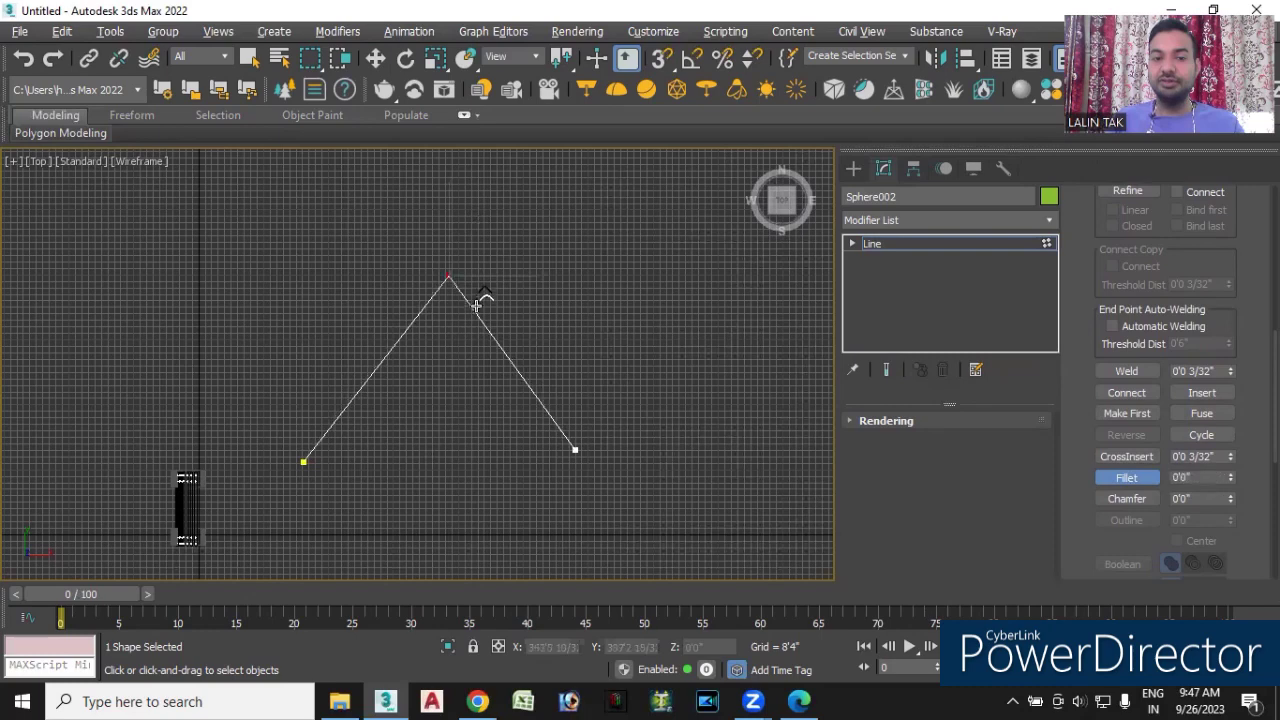
{"action": "left_click", "coordinate": [1134, 502]}
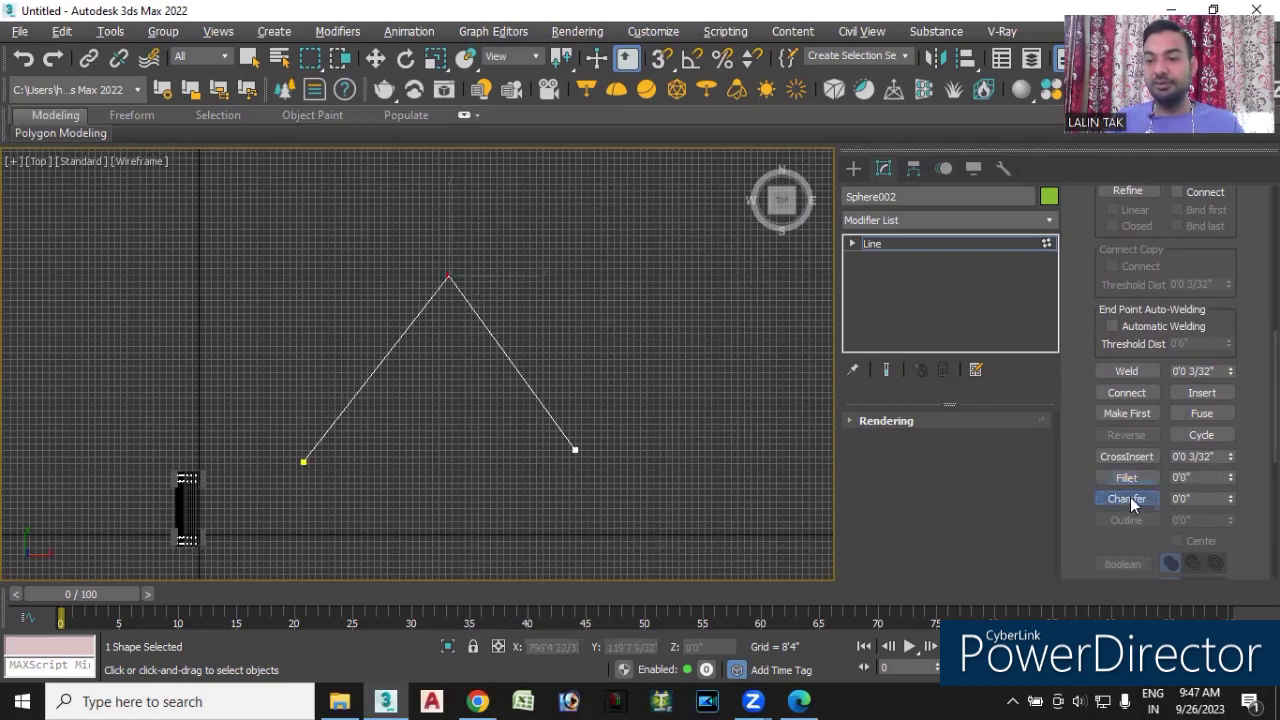
{"action": "mouse_move", "coordinate": [449, 280]}
{"action": "left_mouse_down"}
{"action": "mouse_move", "coordinate": [480, 189]}
{"action": "mouse_move", "coordinate": [501, 383]}
{"action": "left_mouse_up"}
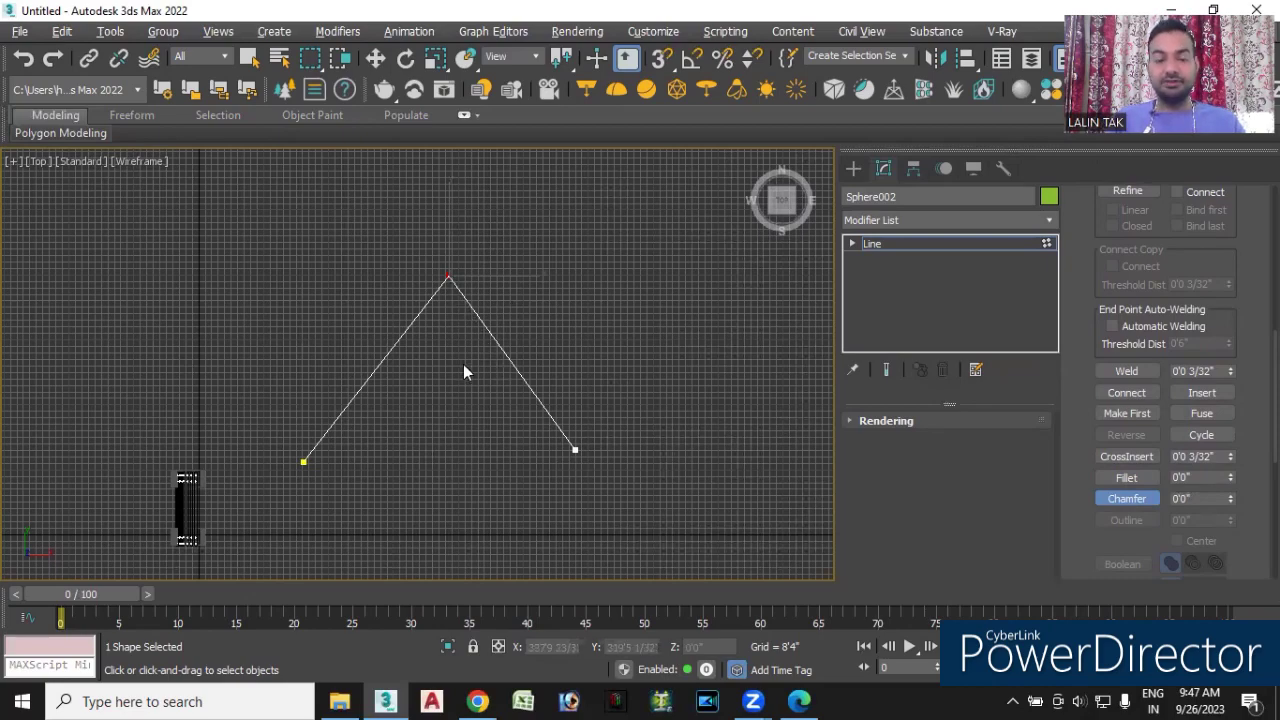
{"action": "middle_click_drag", "start_coordinate": [461, 364], "coordinate": [503, 362]}
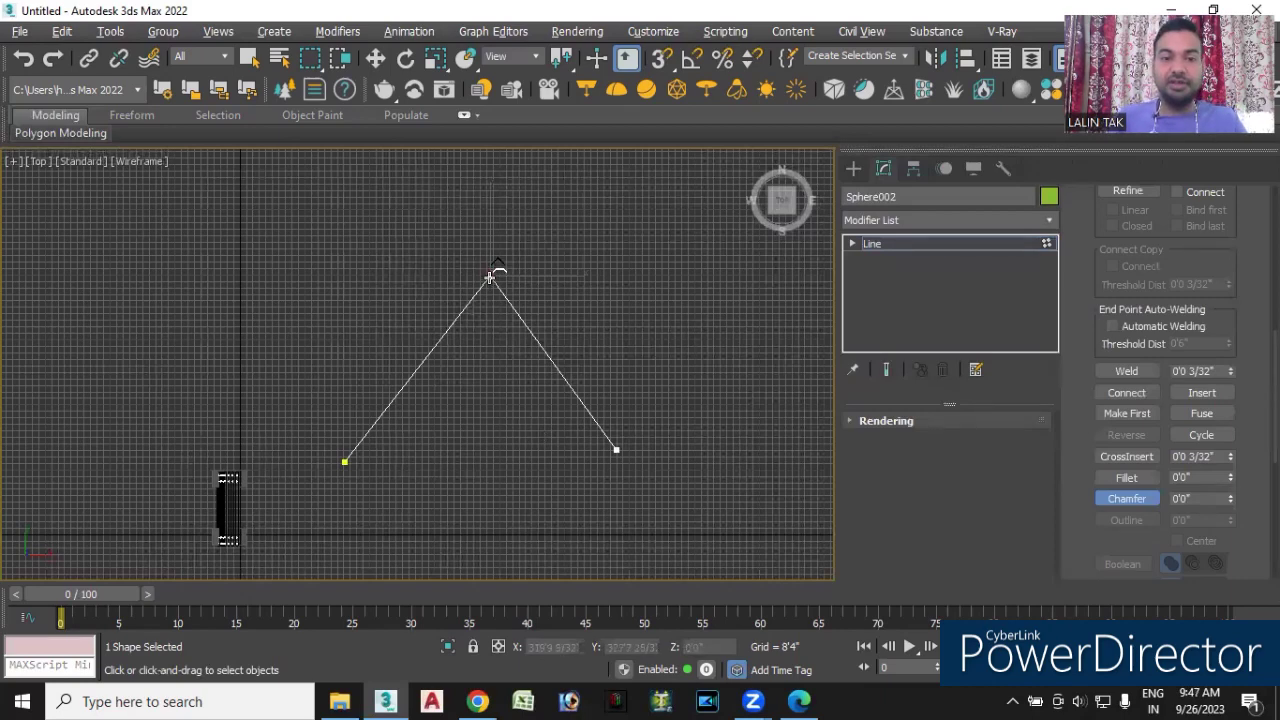
{"action": "left_click", "coordinate": [1127, 477]}
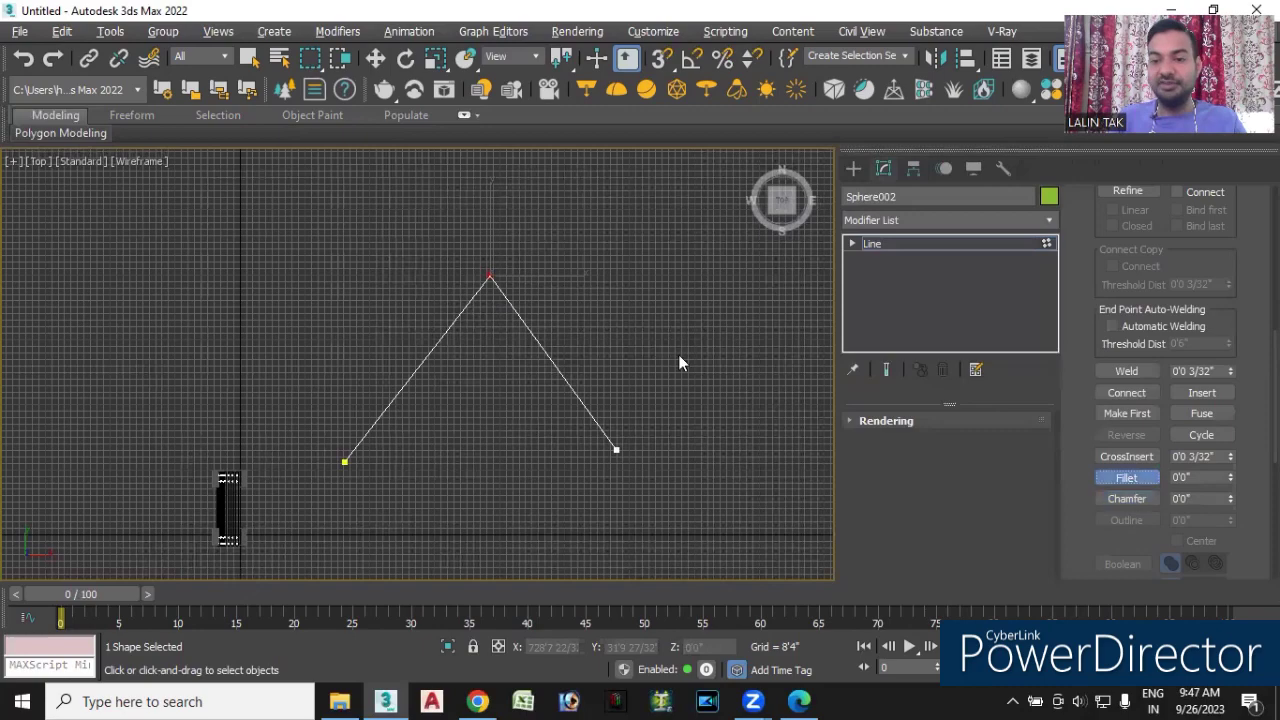
{"action": "left_click_drag", "start_coordinate": [487, 277], "coordinate": [517, 149]}
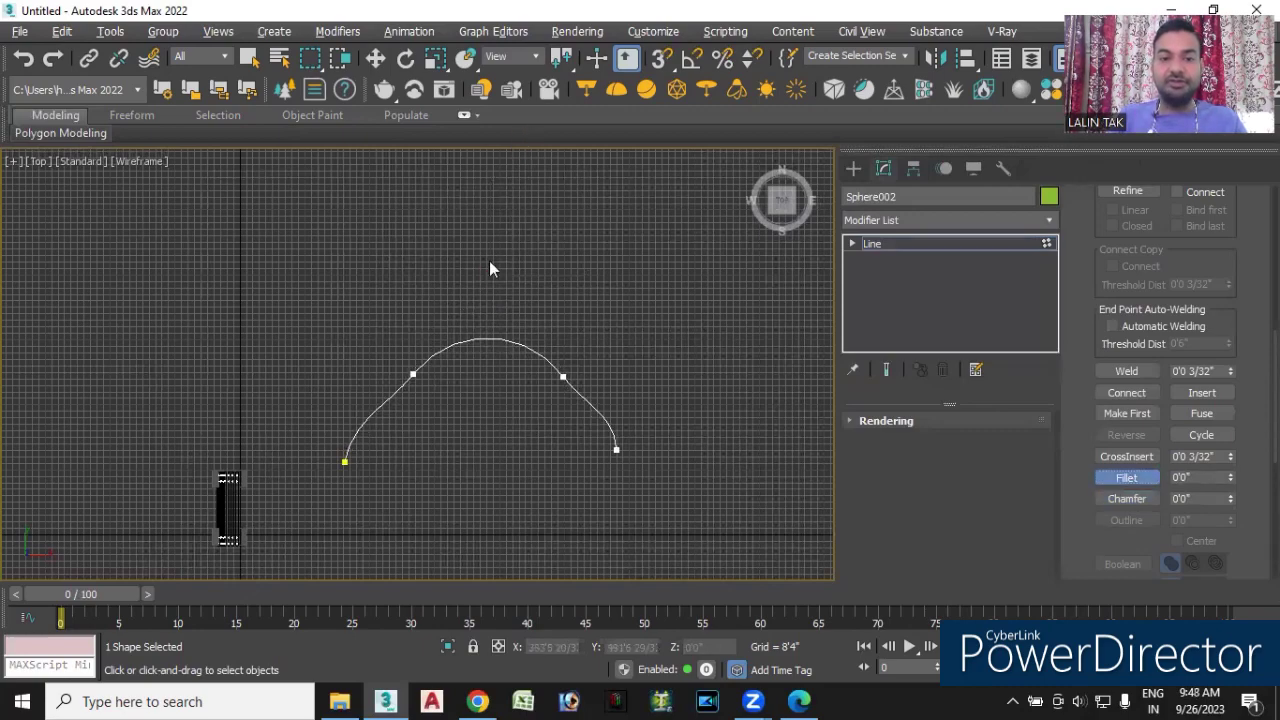
{"action": "middle_click_drag", "start_coordinate": [466, 449], "coordinate": [457, 387]}
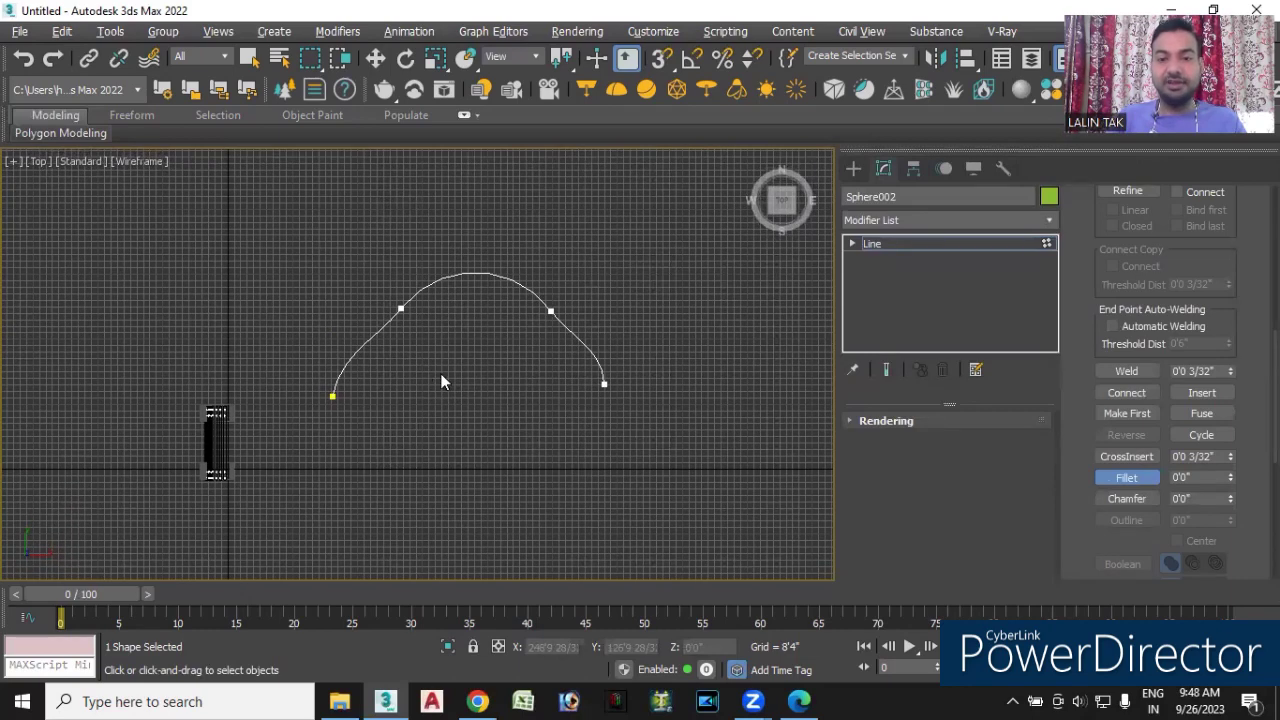
{"action": "key", "text": "w"}
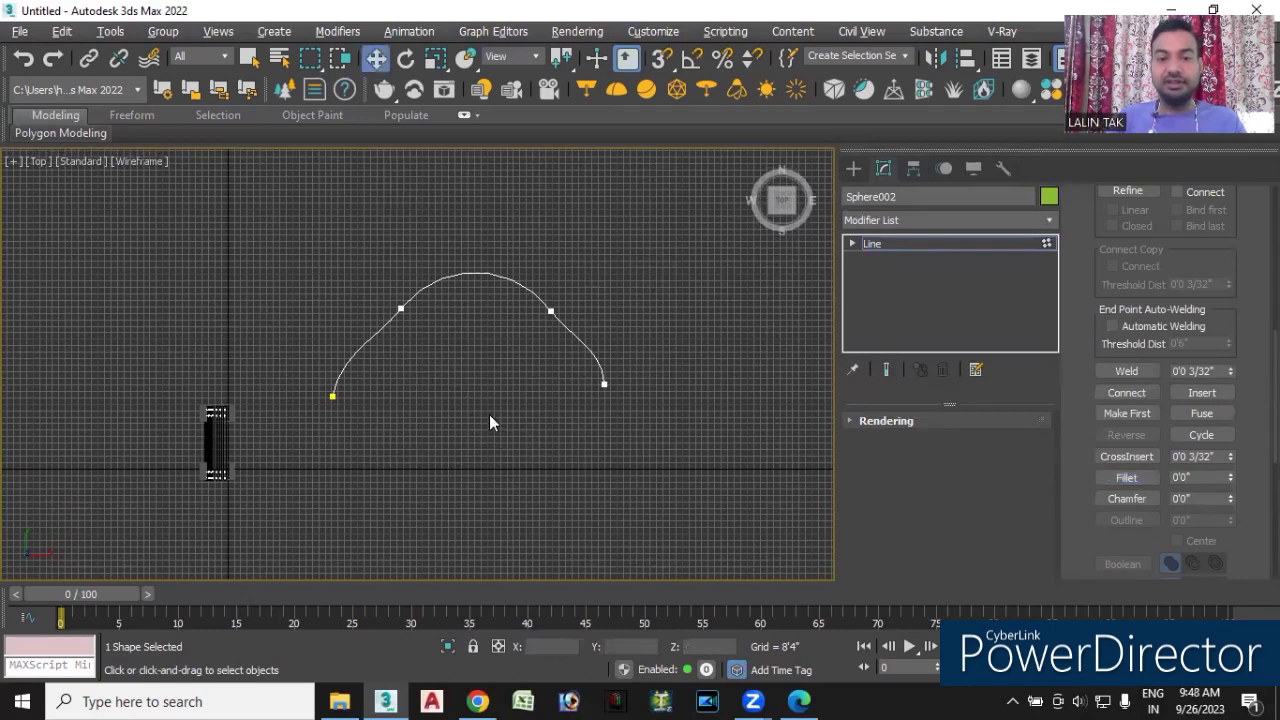
- Leave vertex editing and deselect the arched line
{"action": "left_click", "coordinate": [853, 170]}
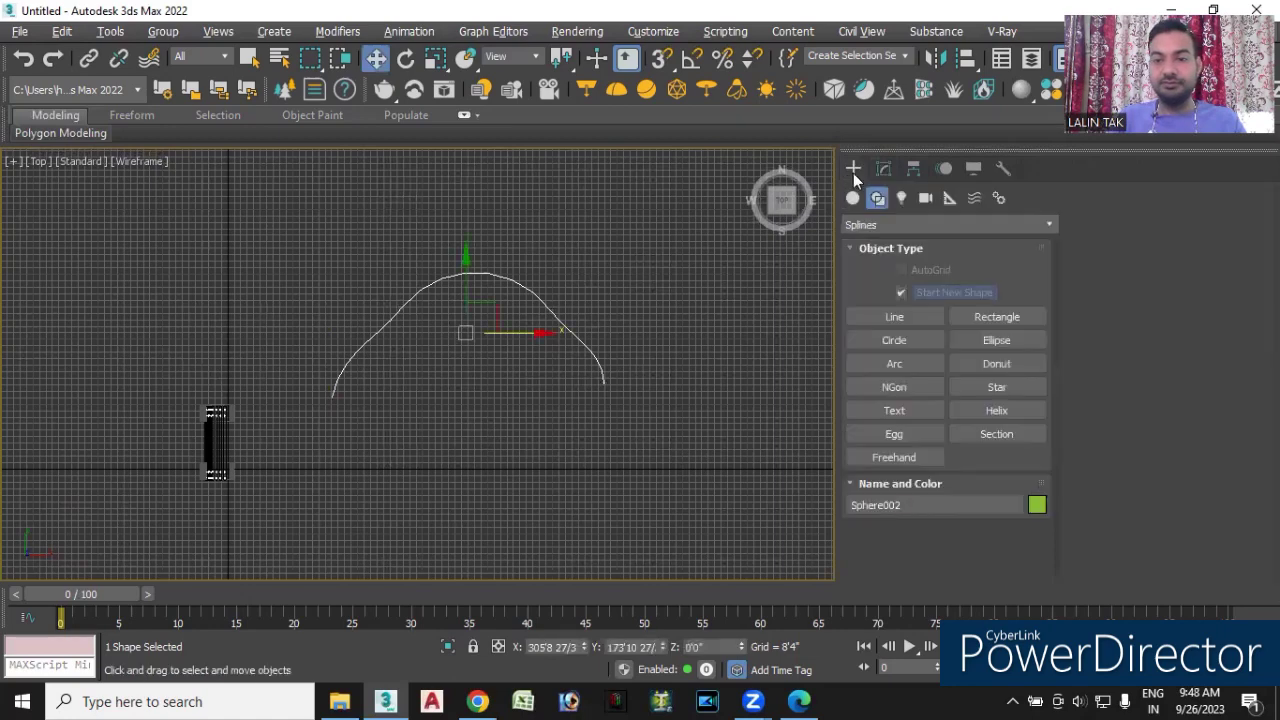
{"action": "left_click", "coordinate": [707, 434]}
{"action": "right_click", "coordinate": [539, 397]}
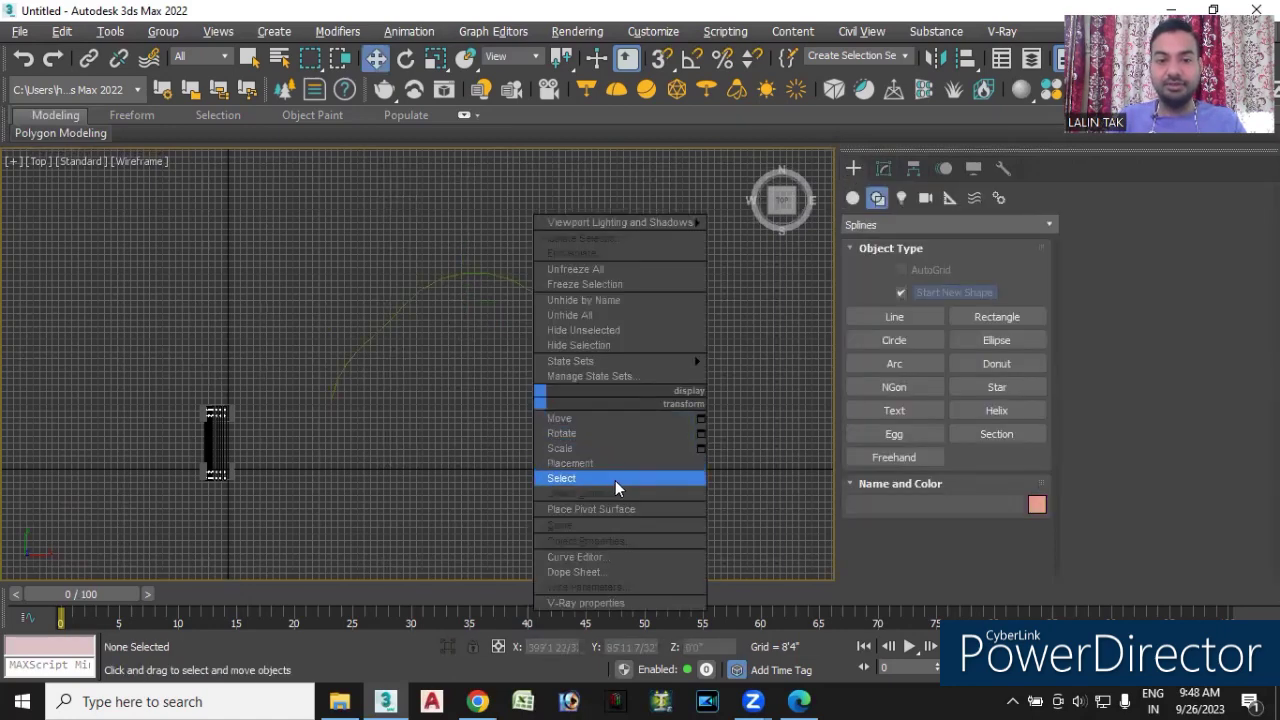
{"action": "left_click", "coordinate": [487, 418]}
- Refine the line with four vertices: lower left, upper left, upper right, lower right
{"action": "right_click", "coordinate": [490, 352]}
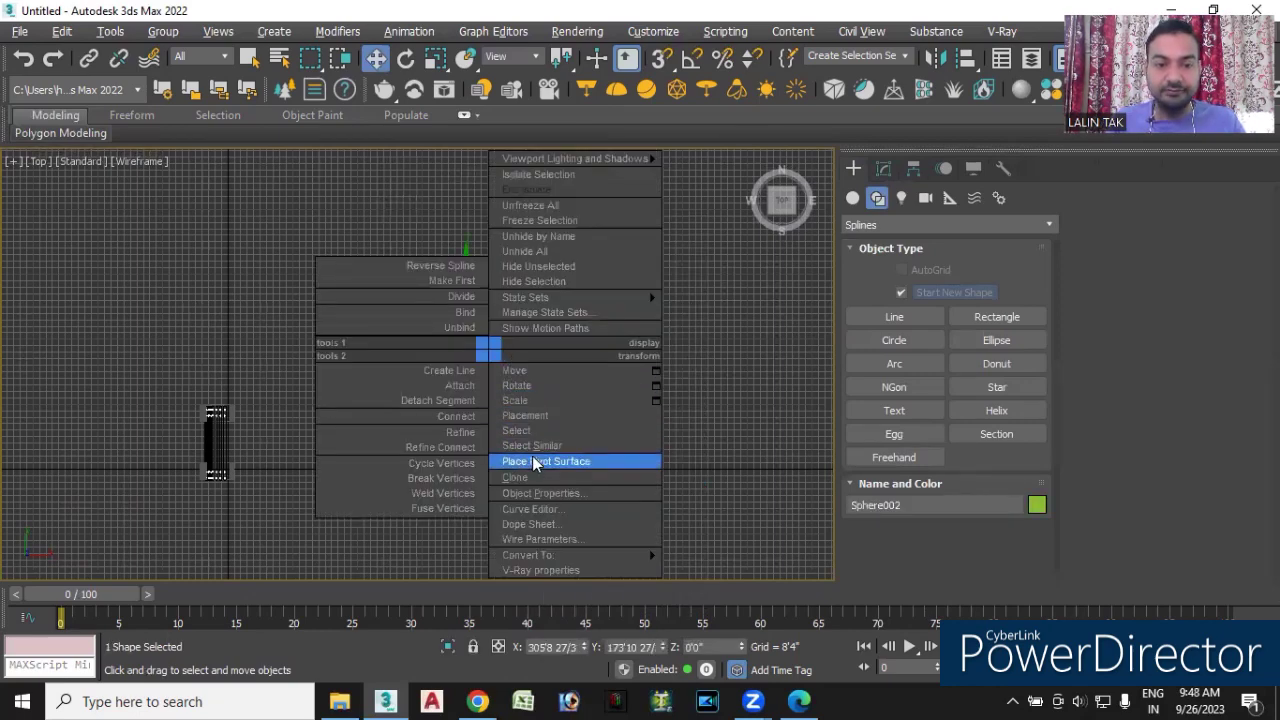
{"action": "left_click", "coordinate": [462, 432]}
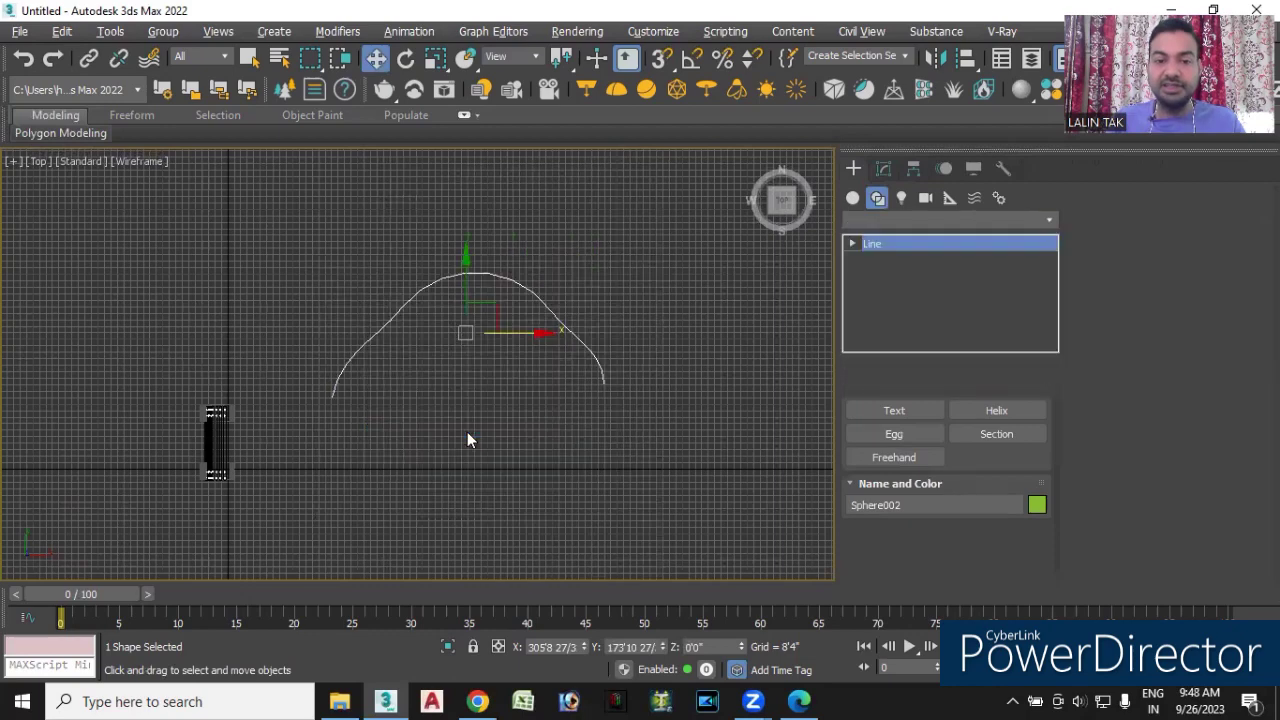
{"action": "left_click", "coordinate": [361, 346]}
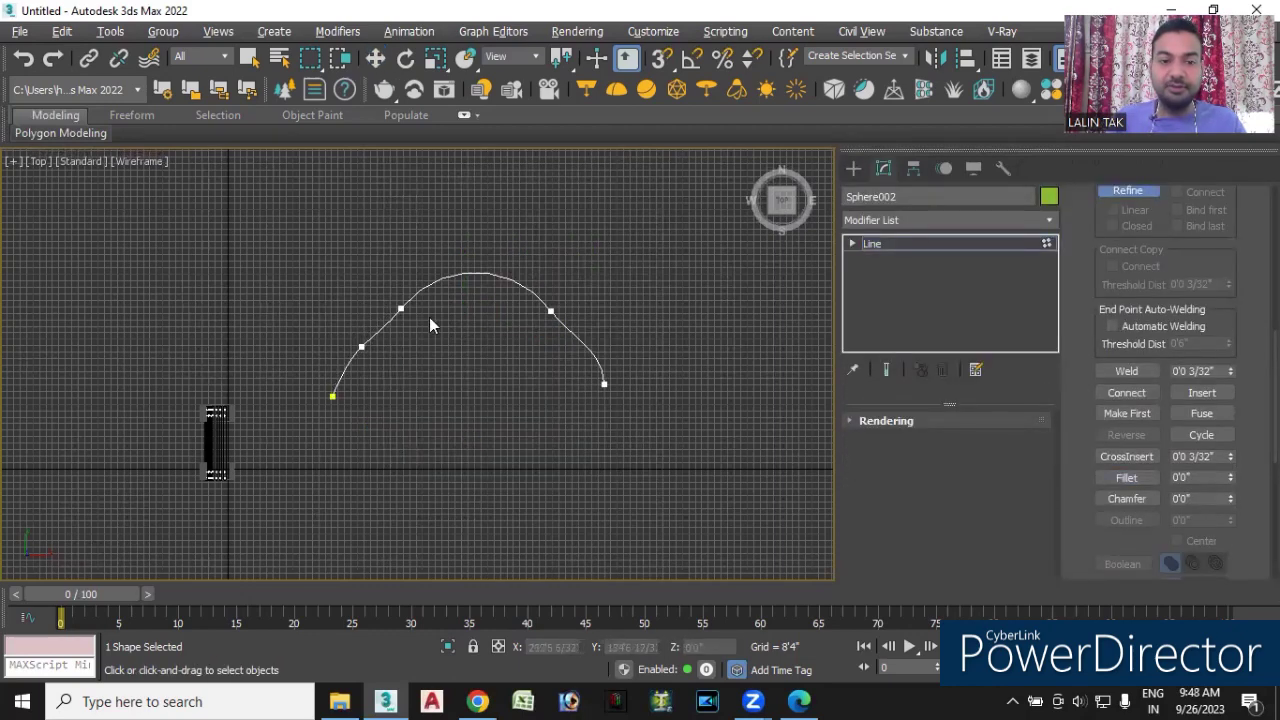
{"action": "left_click", "coordinate": [444, 277]}
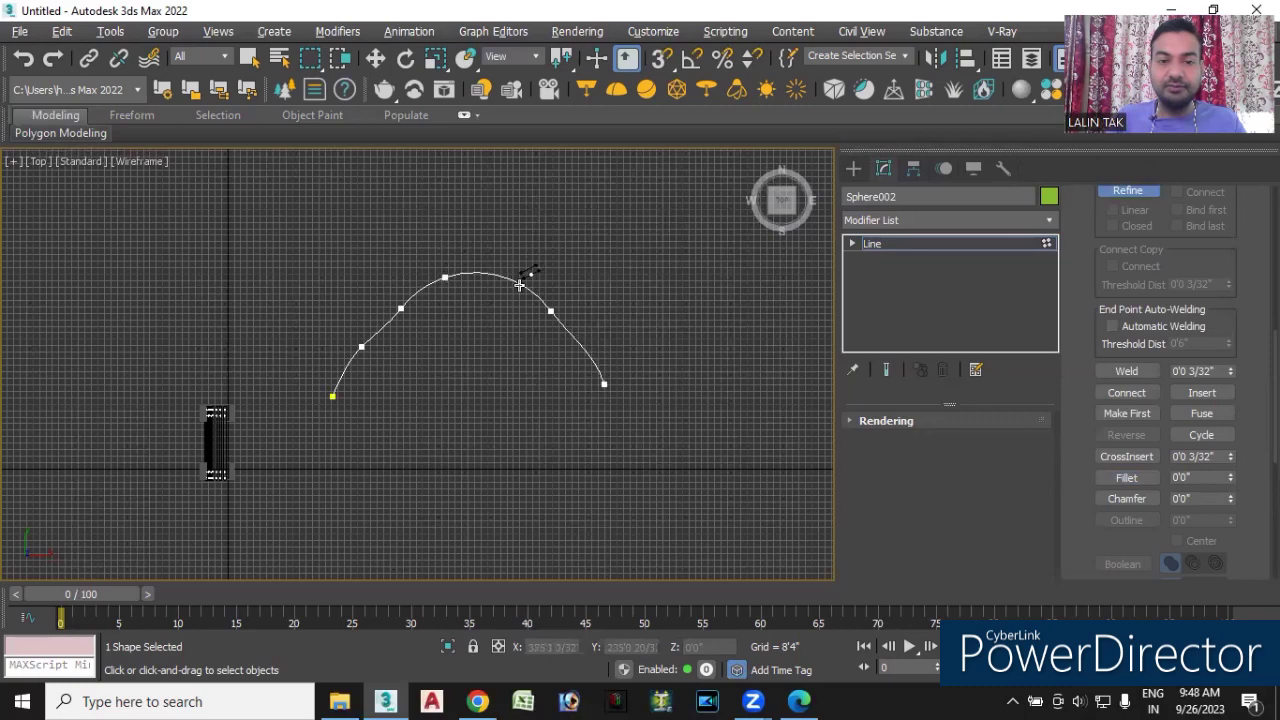
{"action": "left_click", "coordinate": [518, 283]}
{"action": "left_click", "coordinate": [579, 349]}
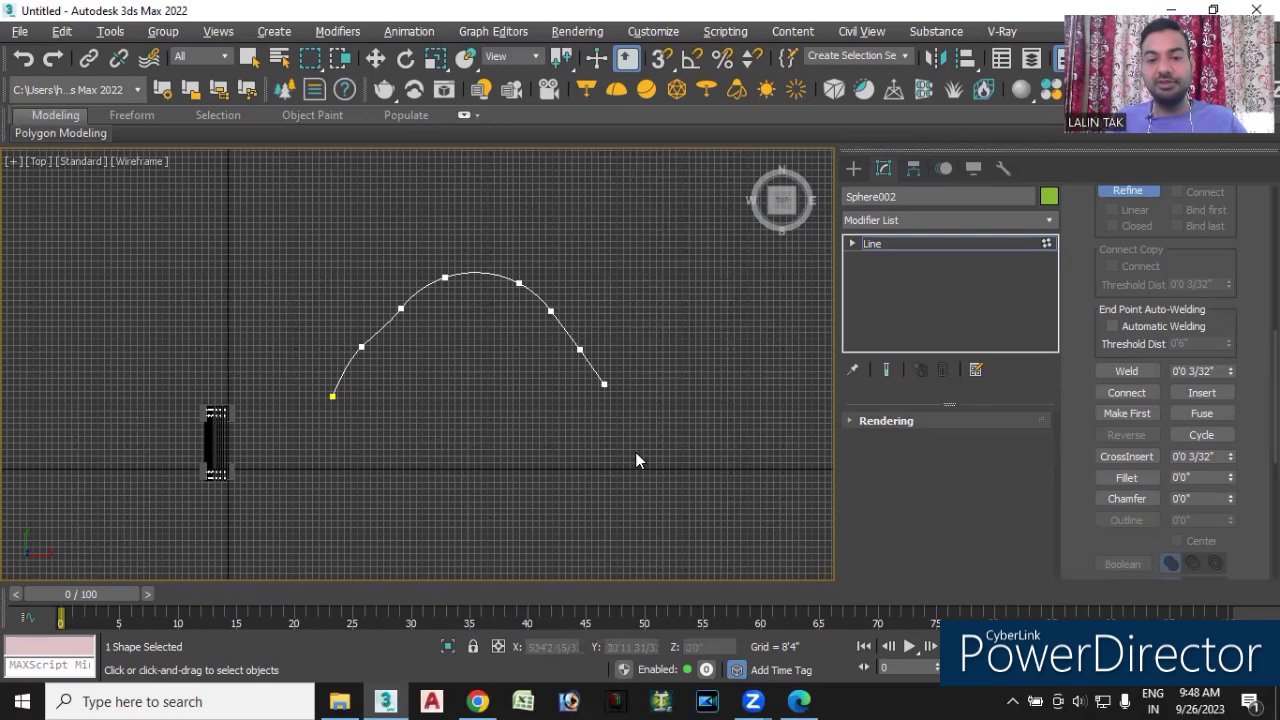
{"action": "right_click", "coordinate": [632, 298]}
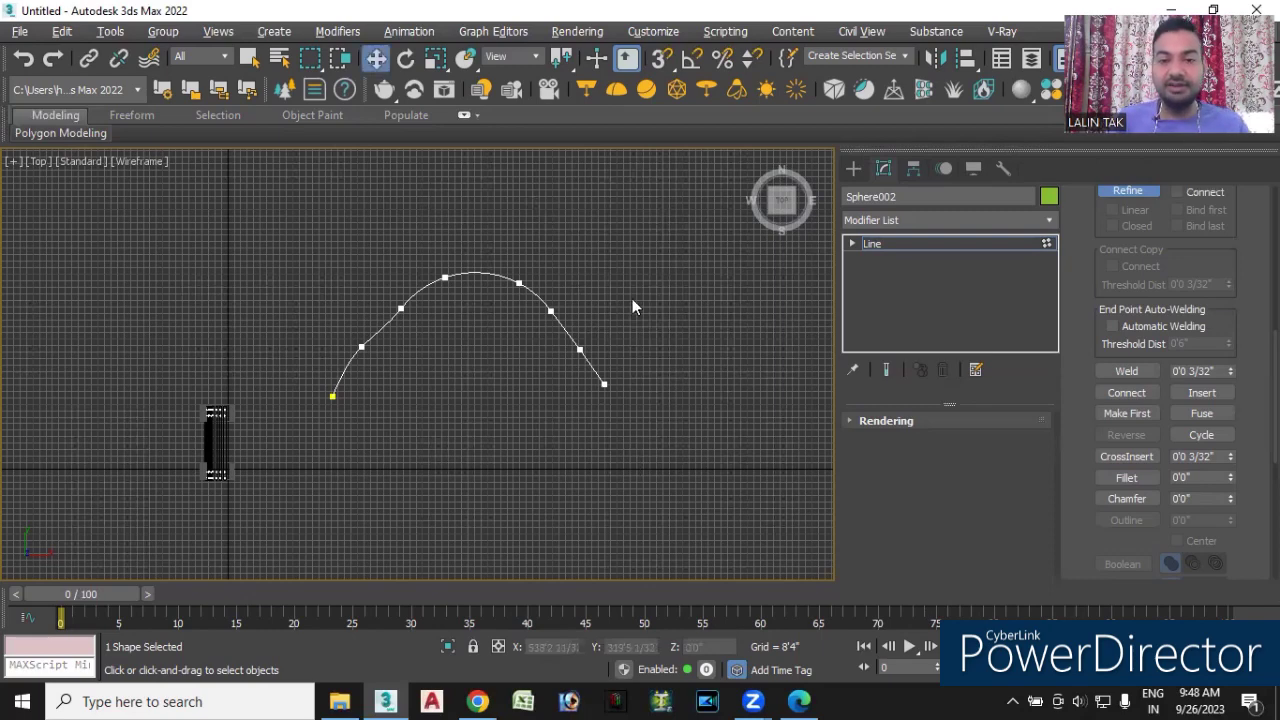
- Set the arch's upper-left vertex to Smooth and nudge it slightly up and left
{"action": "left_click", "coordinate": [400, 309]}
{"action": "left_click_drag", "start_coordinate": [400, 295], "coordinate": [402, 300]}
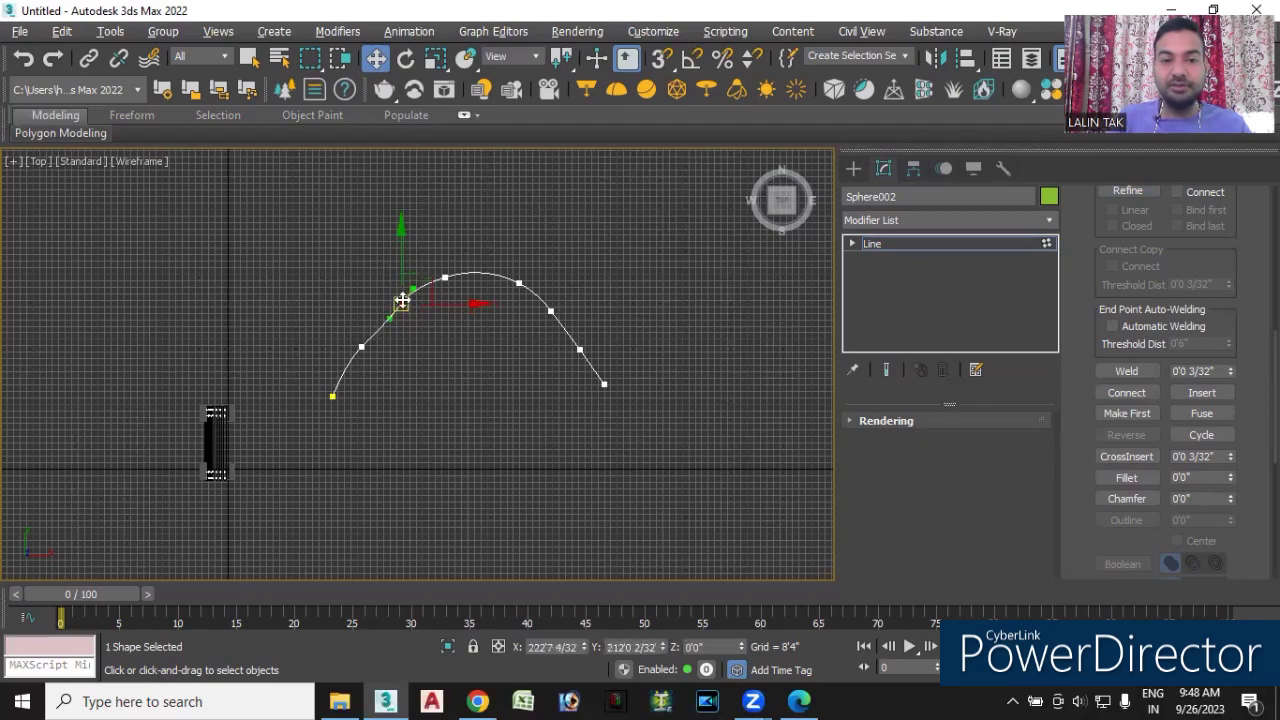
{"action": "right_click", "coordinate": [408, 313]}
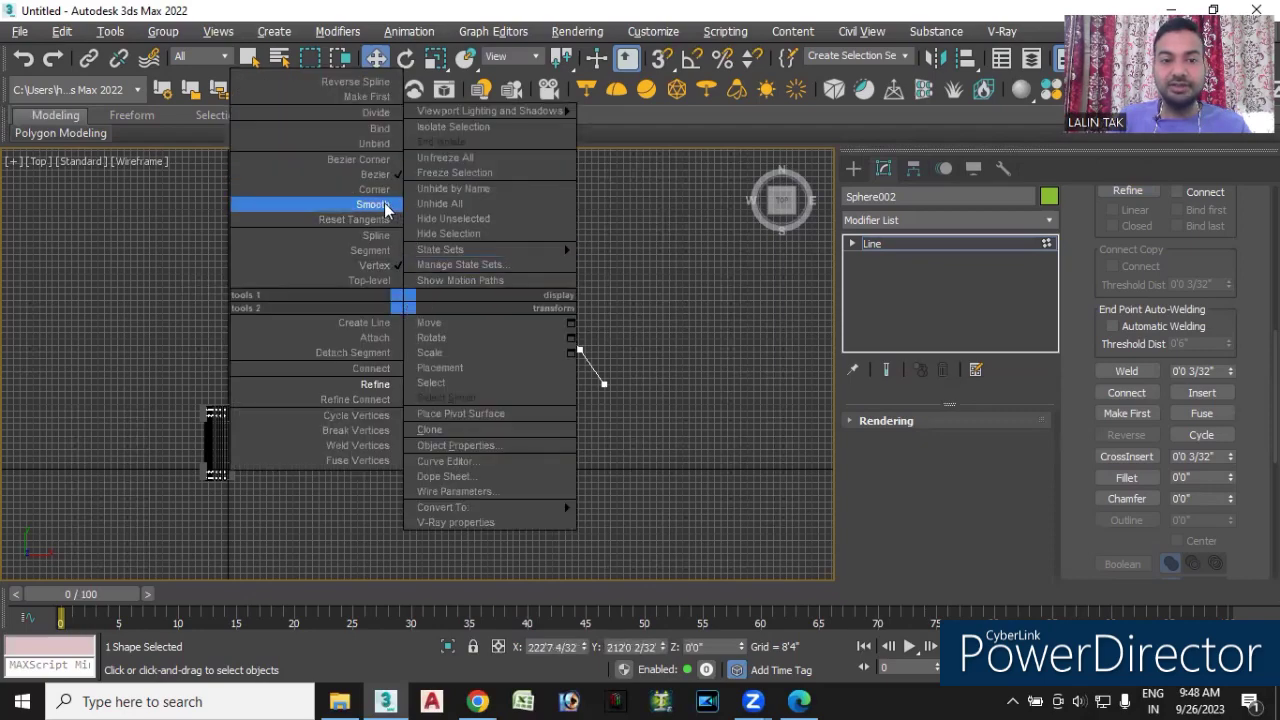
{"action": "left_click", "coordinate": [381, 205]}
{"action": "left_click_drag", "start_coordinate": [404, 300], "coordinate": [400, 303]}
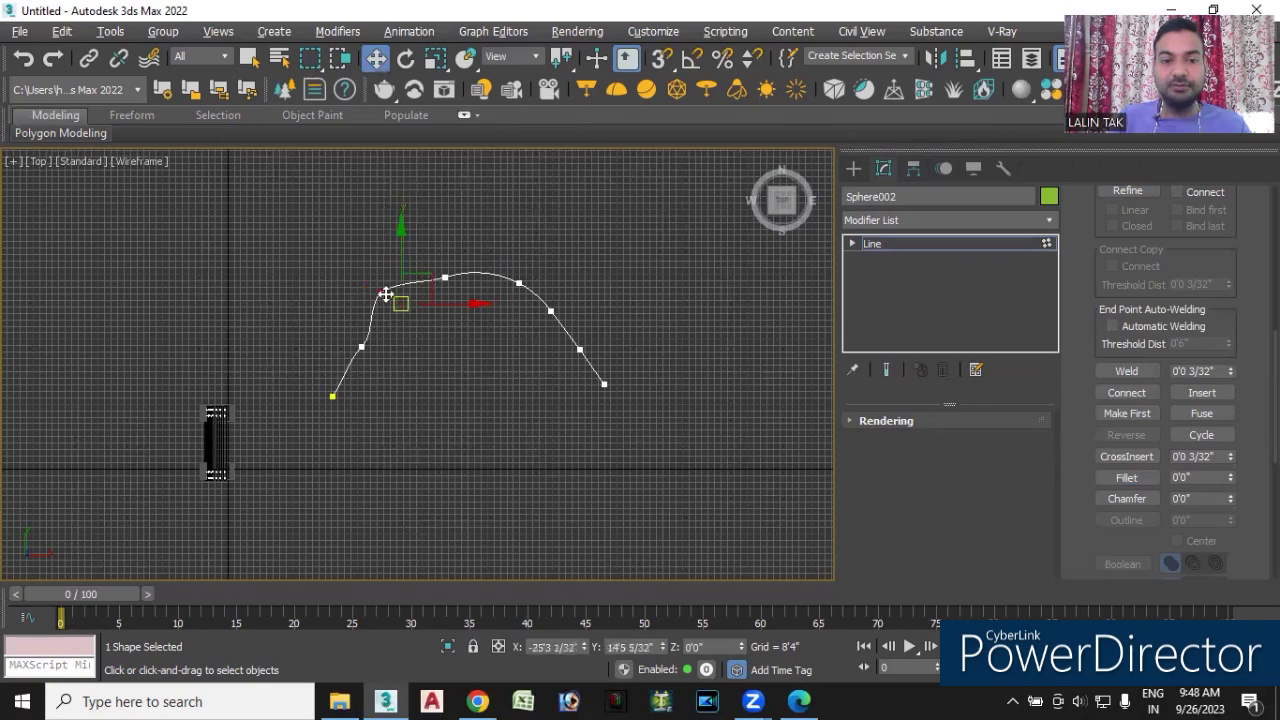
{"action": "left_click_drag", "start_coordinate": [400, 303], "coordinate": [398, 301]}
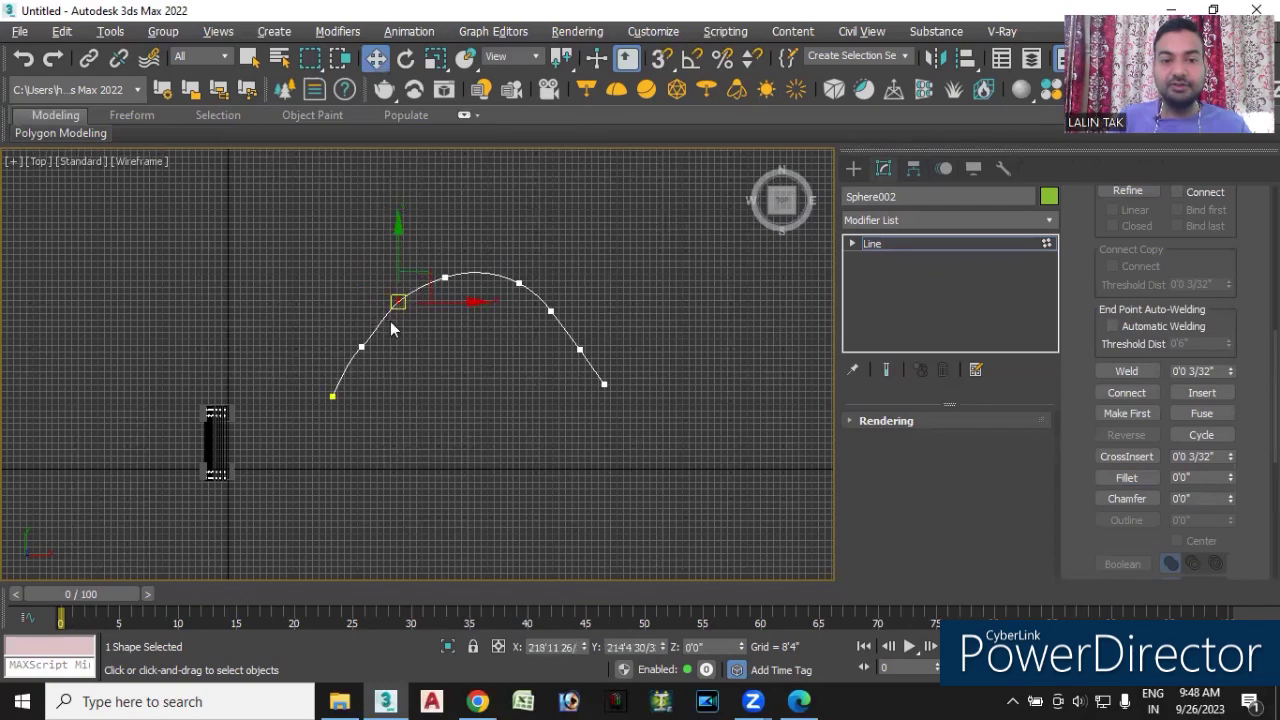
- Raise the lower-left vertex and slightly shift the upper-right vertex of the arch
{"action": "left_click", "coordinate": [361, 347]}
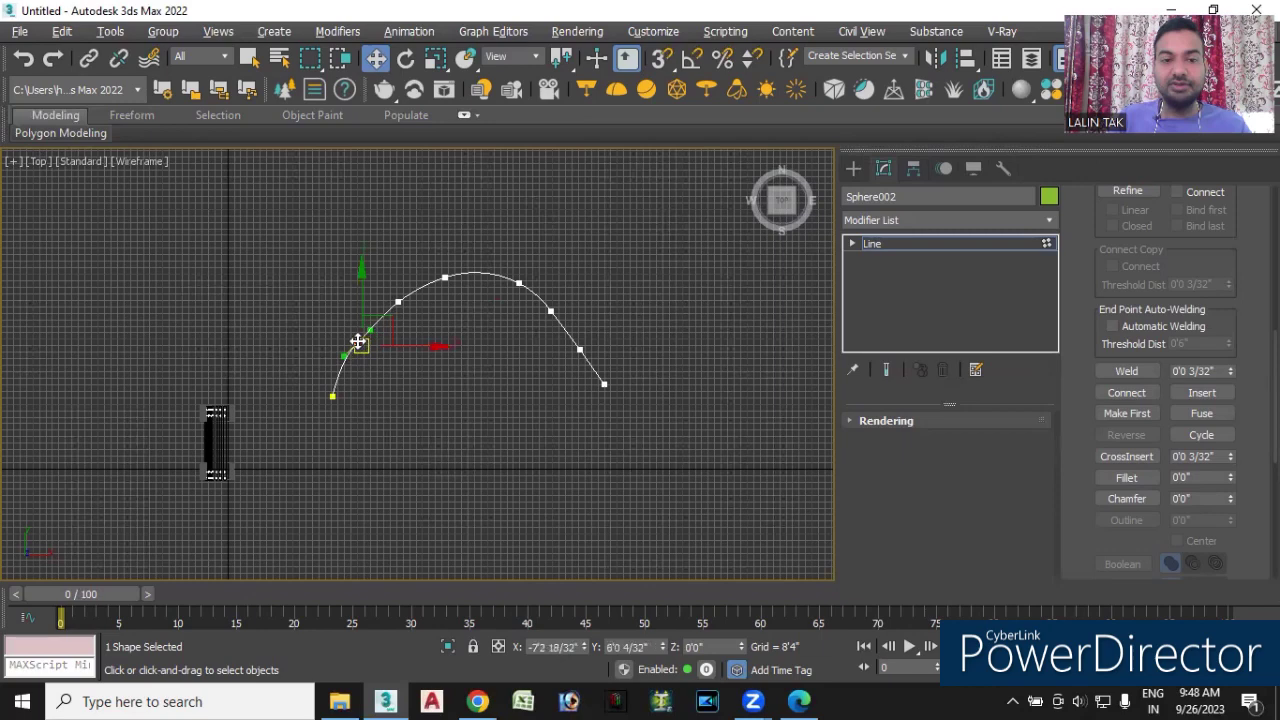
{"action": "left_click_drag", "start_coordinate": [367, 332], "coordinate": [370, 318]}
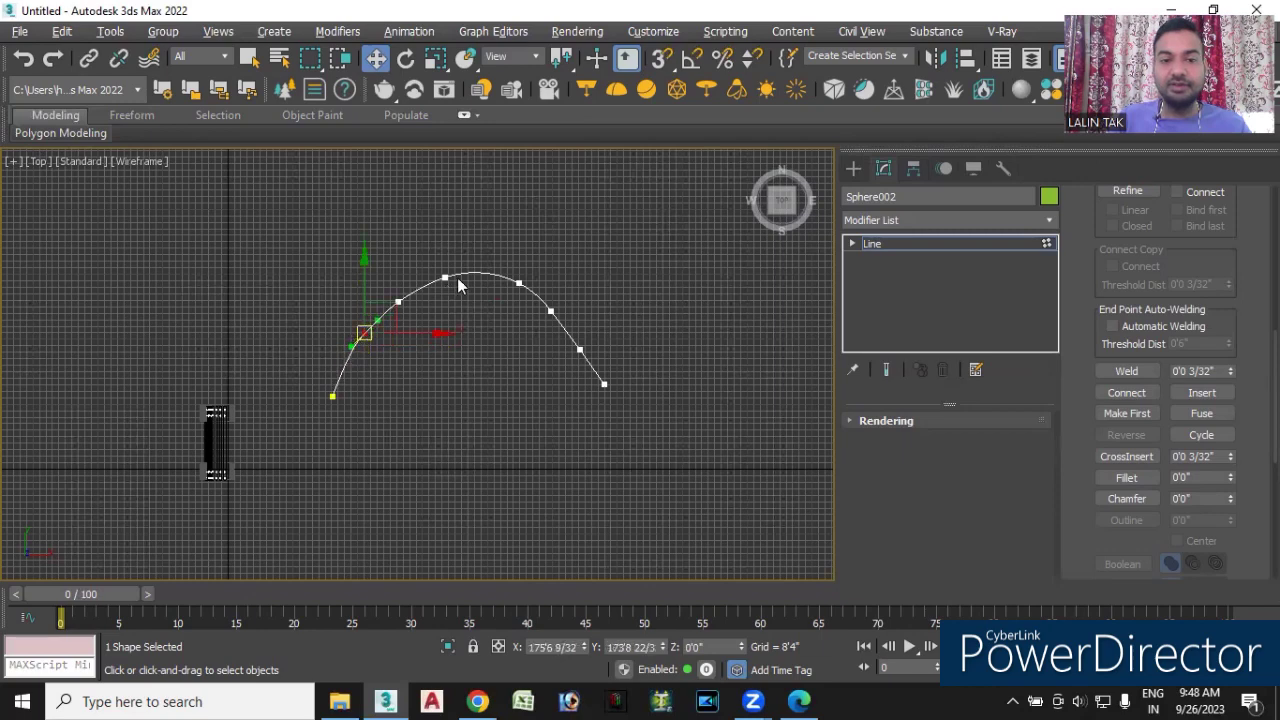
{"action": "left_click_drag", "start_coordinate": [519, 283], "coordinate": [517, 284]}
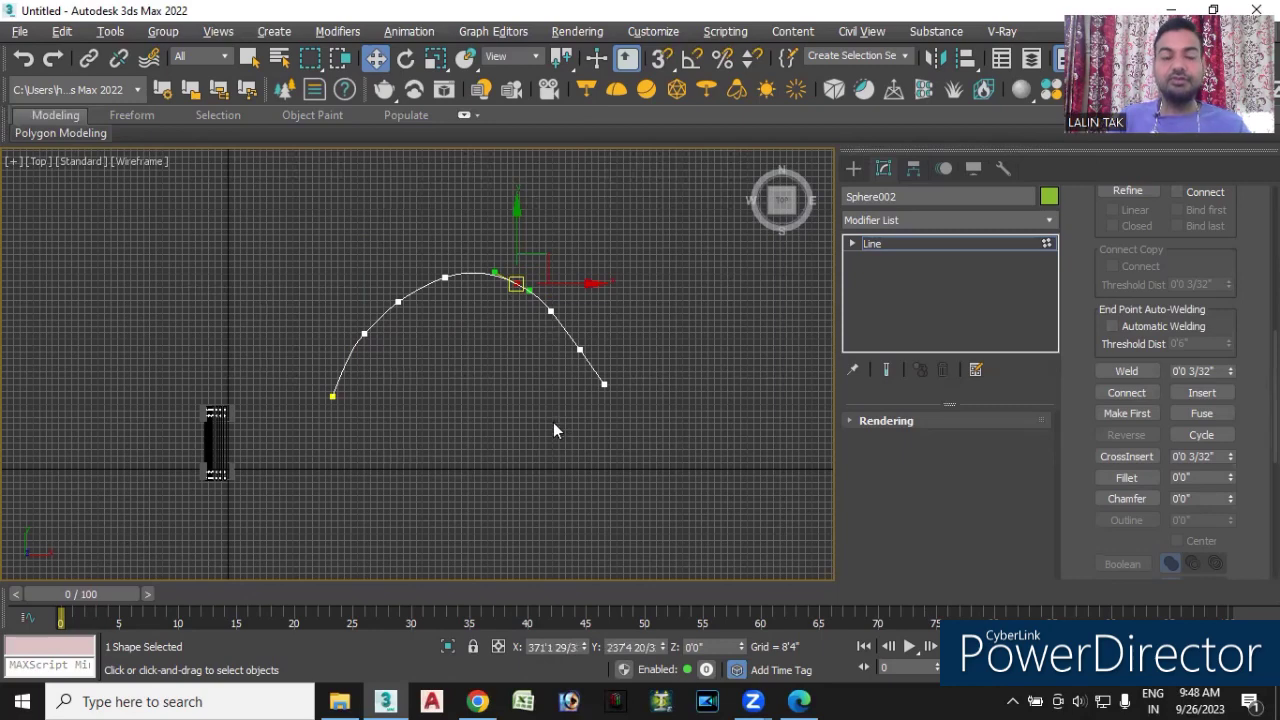
{"action": "left_click", "coordinate": [515, 392]}
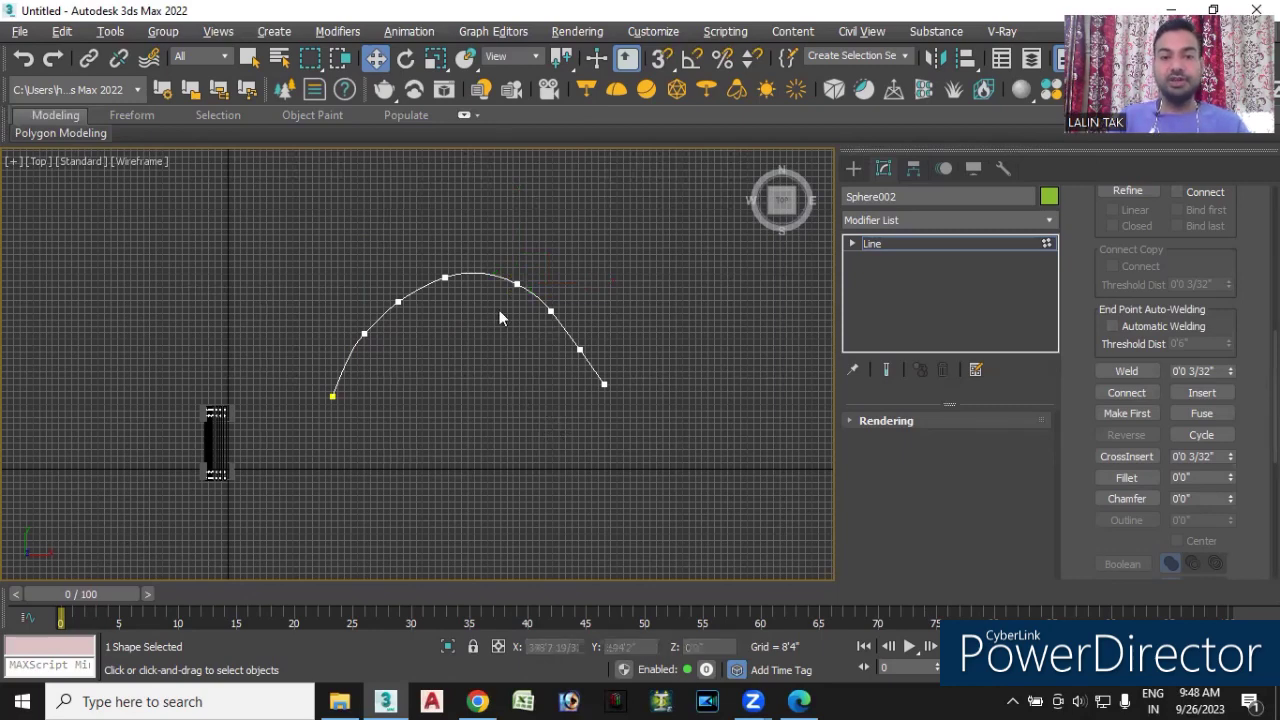
- Delete the top-right and top vertices so the arch's top flattens
{"action": "left_click_drag", "start_coordinate": [523, 325], "coordinate": [524, 328]}
{"action": "key", "text": "Delete"}
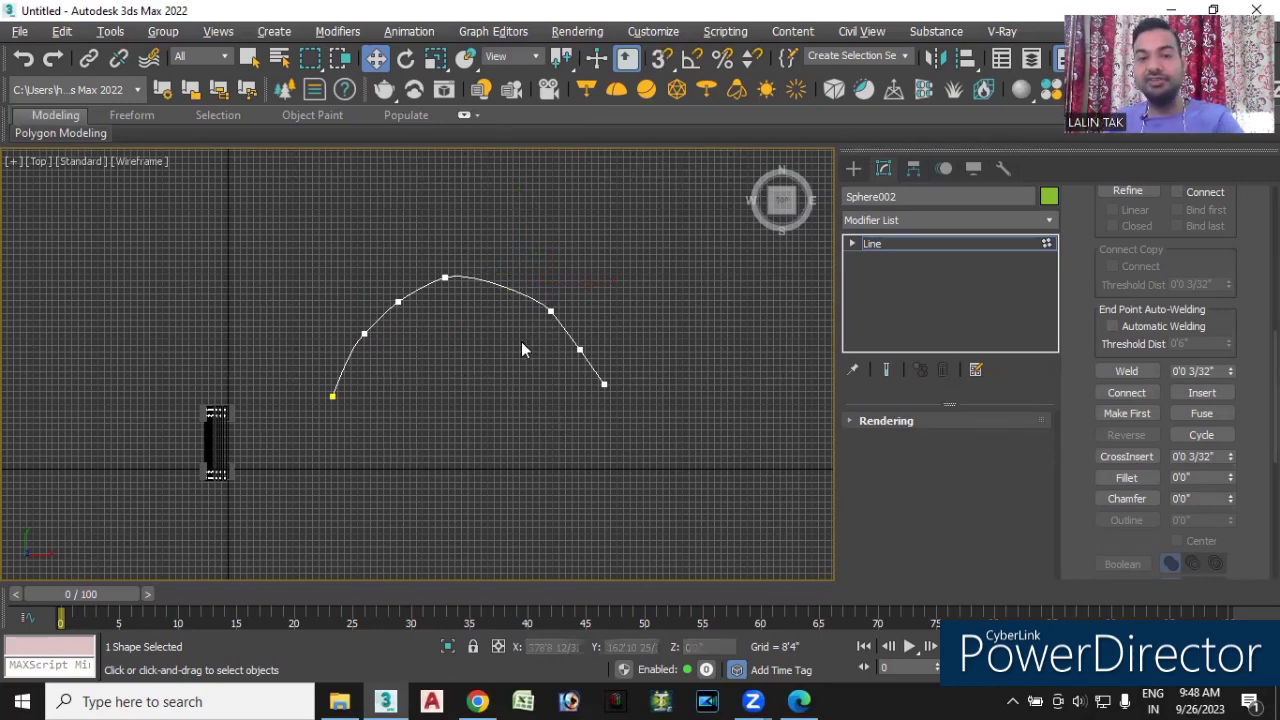
{"action": "left_click_drag", "start_coordinate": [427, 271], "coordinate": [485, 337]}
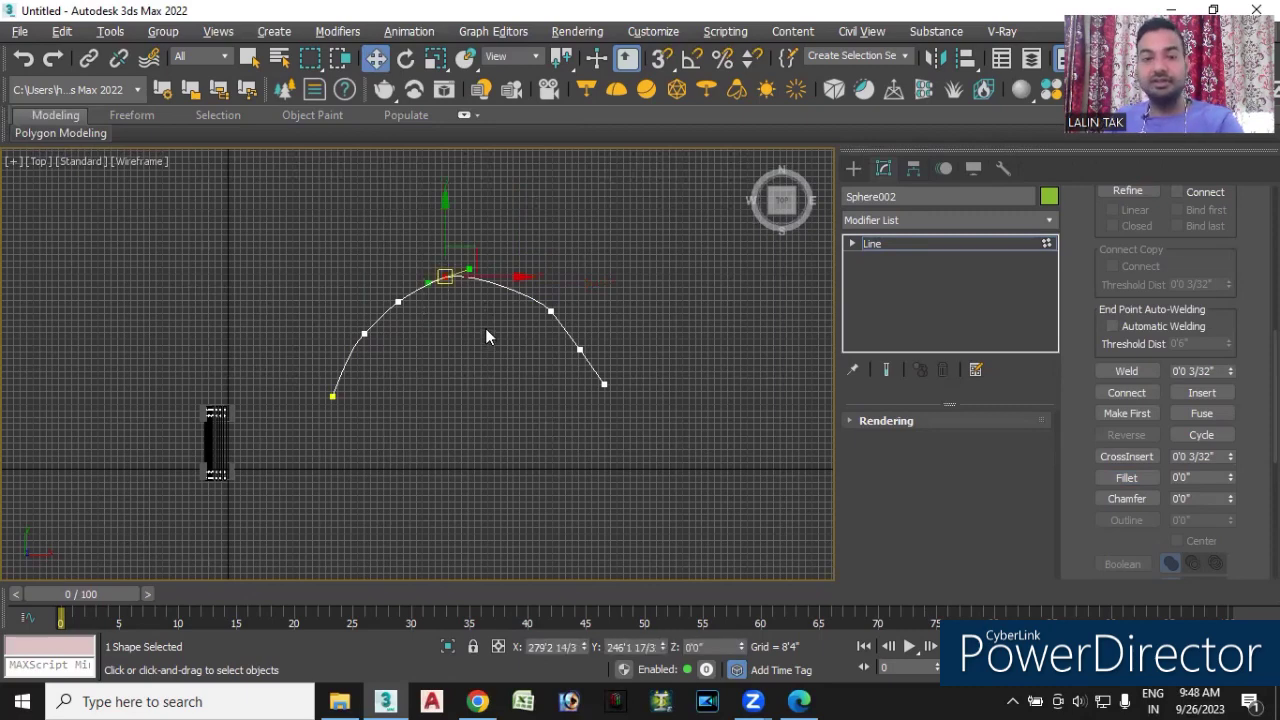
{"action": "key", "text": "Delete"}
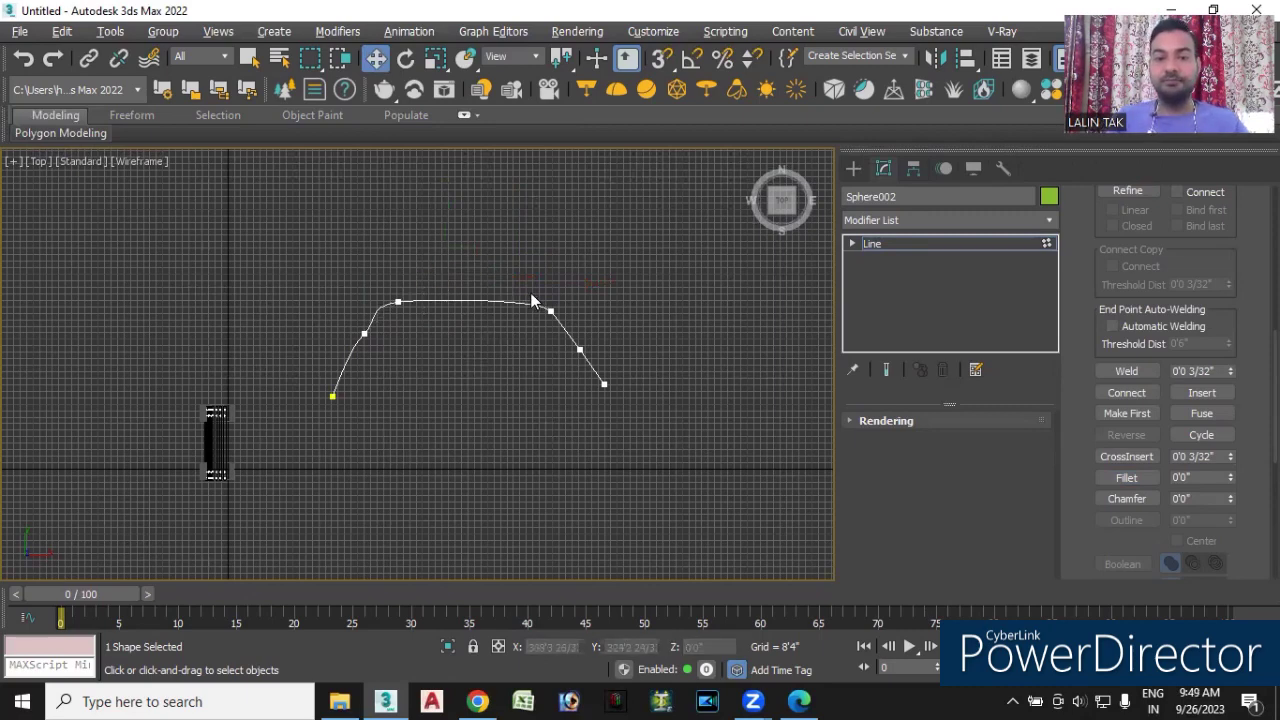
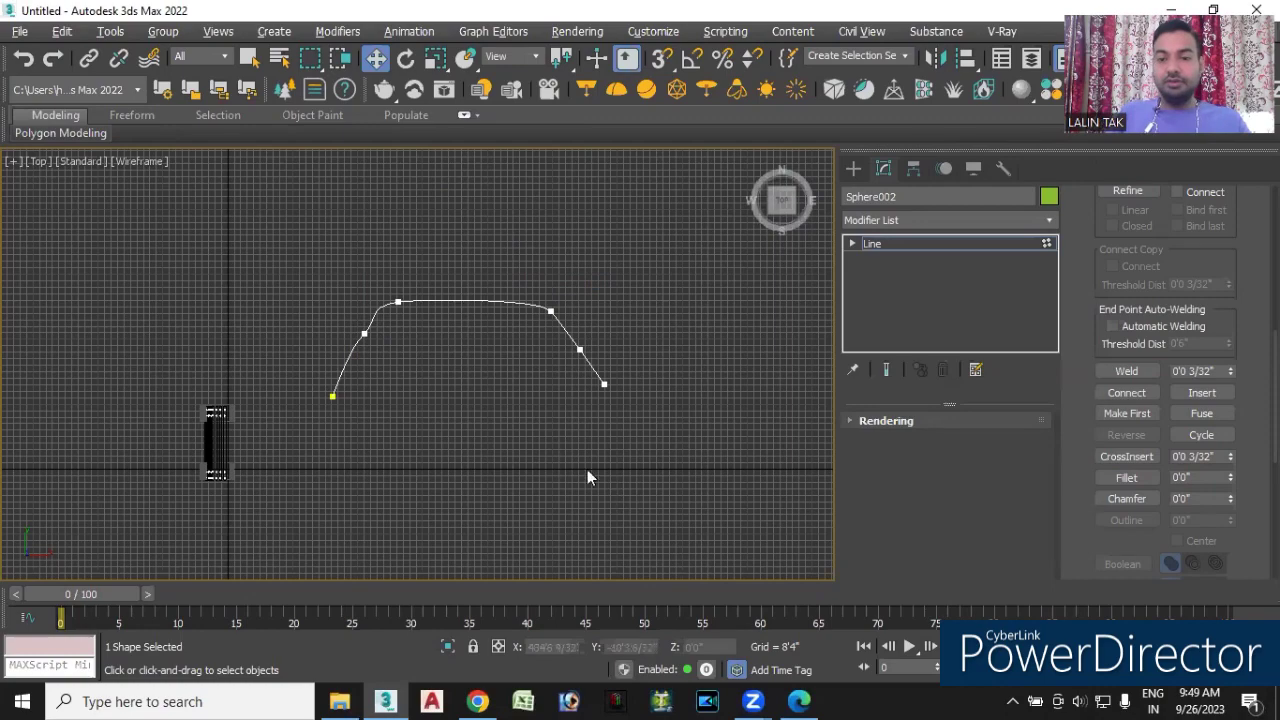
- Select all points of the curved spline in the Top view and delete it
{"action": "scroll", "coordinate": [547, 436], "scroll_direction": "down", "scroll_amount": 2}
{"action": "middle_click_drag", "start_coordinate": [534, 443], "coordinate": [561, 440]}
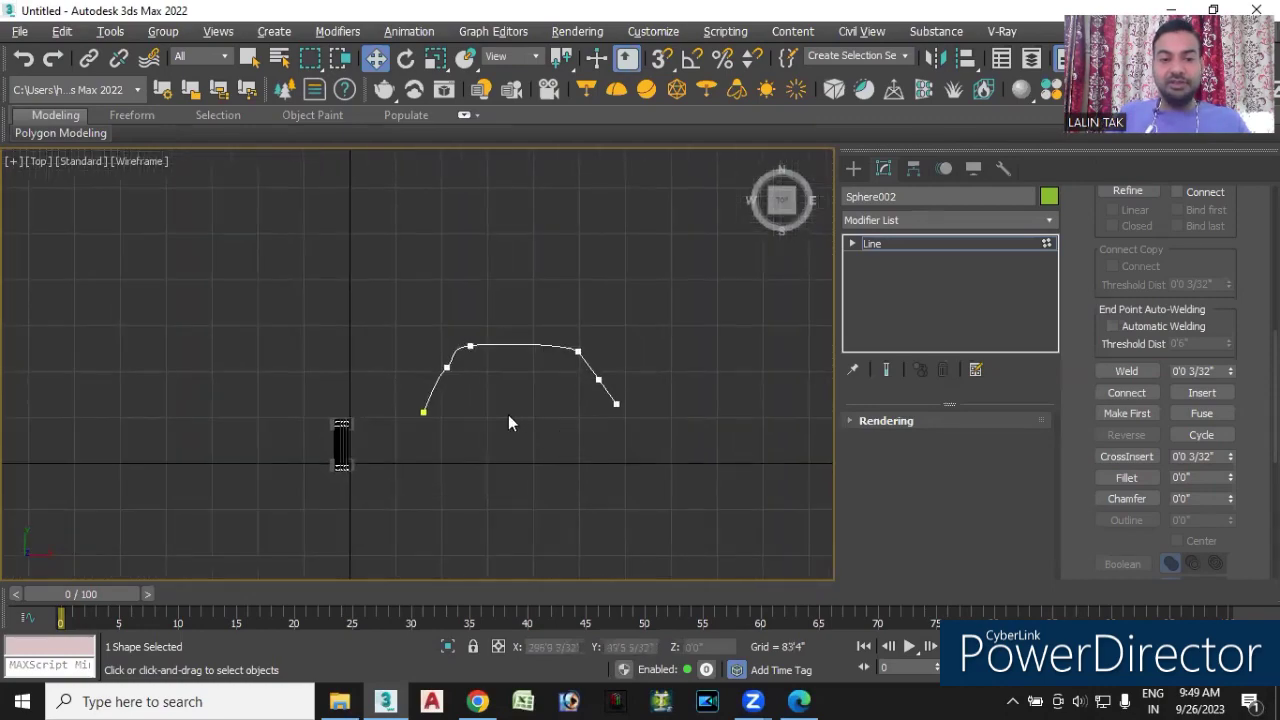
{"action": "scroll", "coordinate": [508, 423], "scroll_direction": "up", "scroll_amount": 1}
{"action": "left_click_drag", "start_coordinate": [352, 271], "coordinate": [684, 467]}
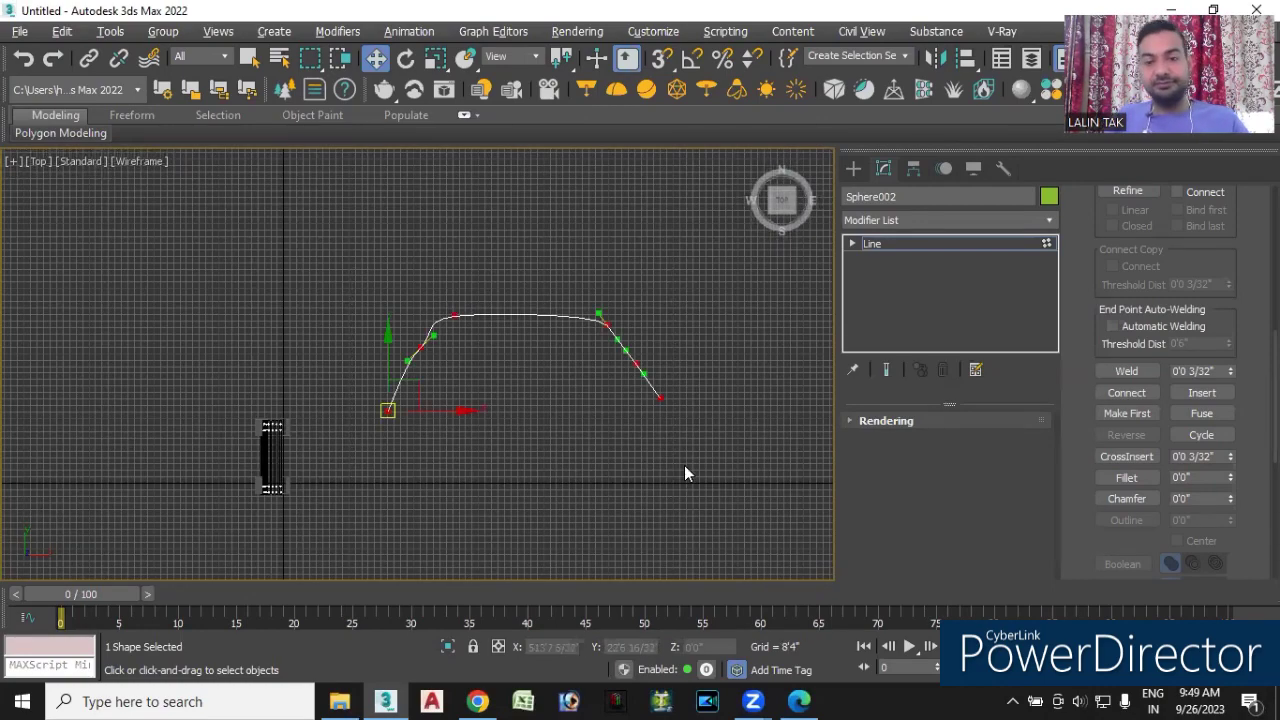
{"action": "key", "text": "Delete"}
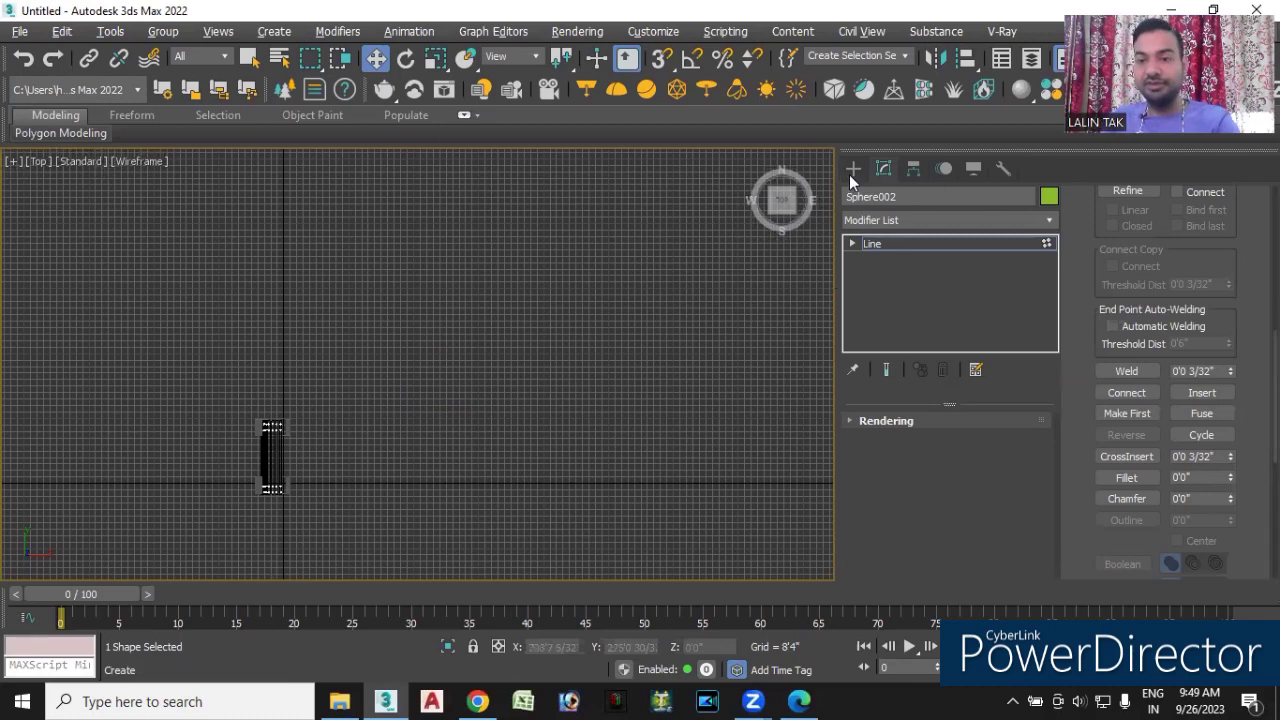
- Draw an open Line through four corner points forming the top, left and bottom edges
{"action": "left_click", "coordinate": [853, 170]}
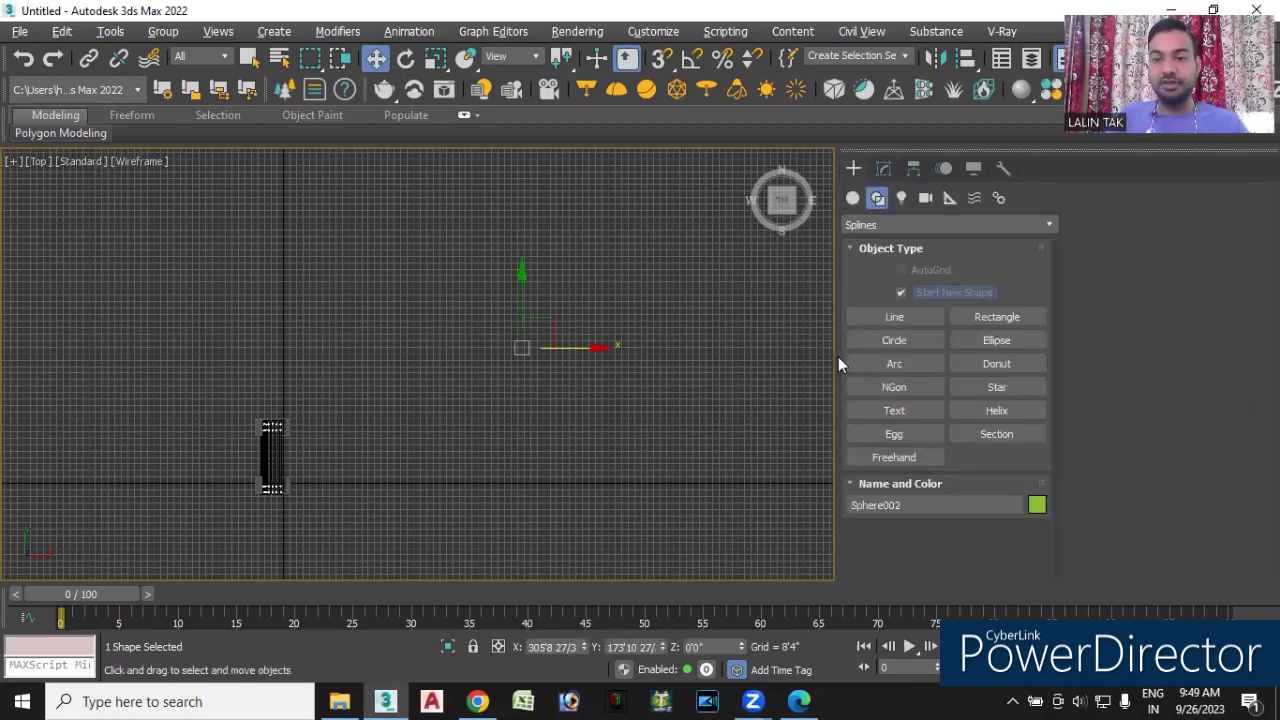
{"action": "left_click_drag", "start_coordinate": [834, 362], "coordinate": [1142, 390]}
{"action": "left_click", "coordinate": [1149, 317]}
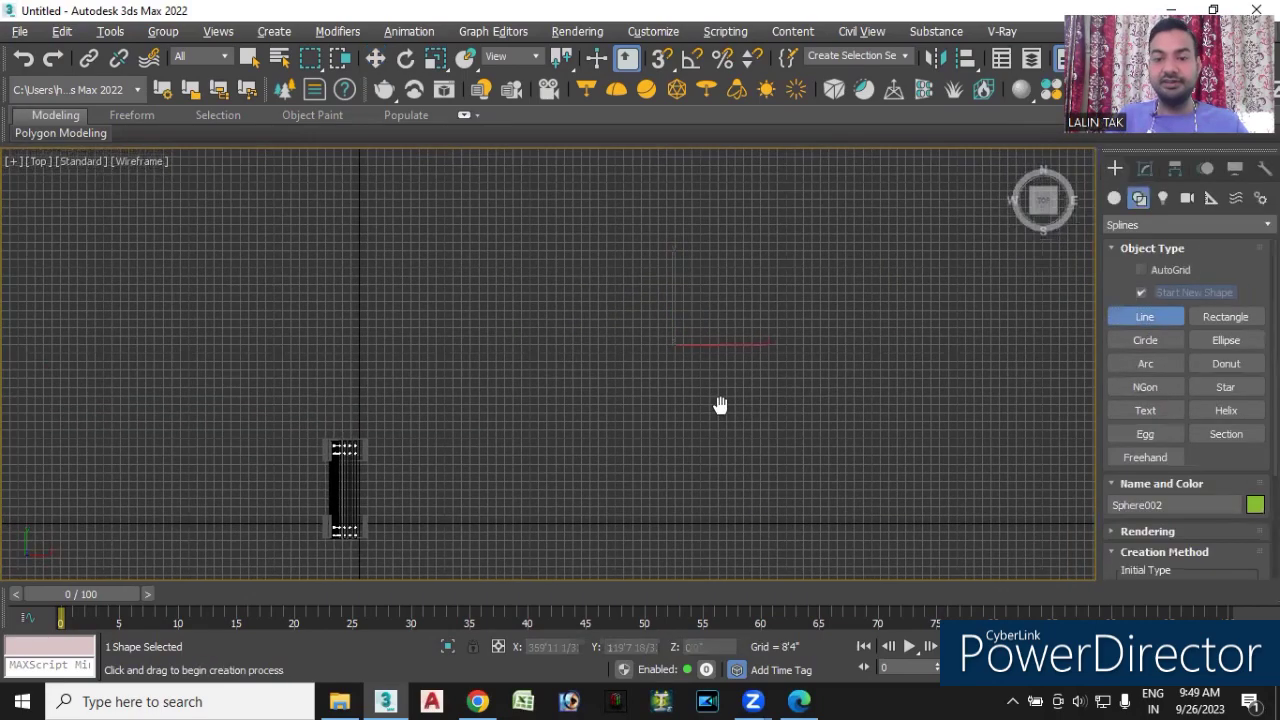
{"action": "middle_click_drag", "start_coordinate": [717, 406], "coordinate": [536, 453]}
{"action": "left_click", "coordinate": [626, 240]}
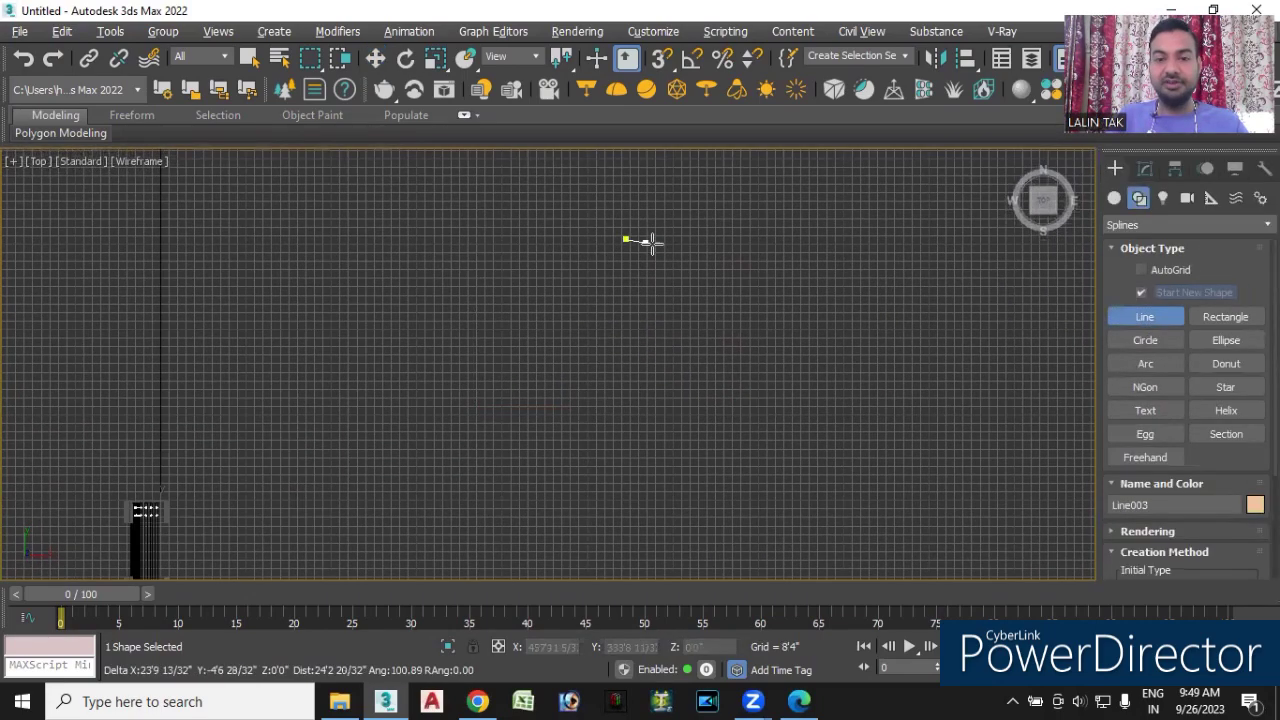
{"action": "left_click", "coordinate": [451, 240]}
{"action": "left_click", "coordinate": [451, 474]}
{"action": "left_click", "coordinate": [623, 474]}
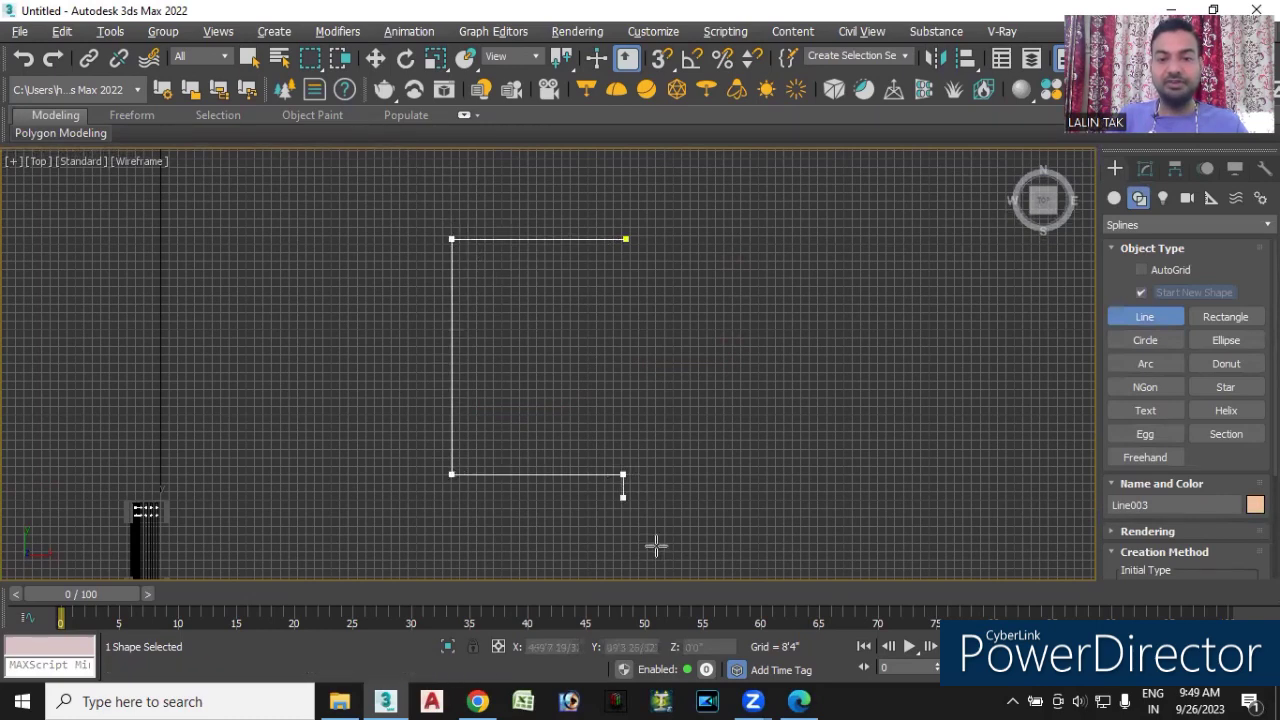
{"action": "right_click", "coordinate": [706, 412]}
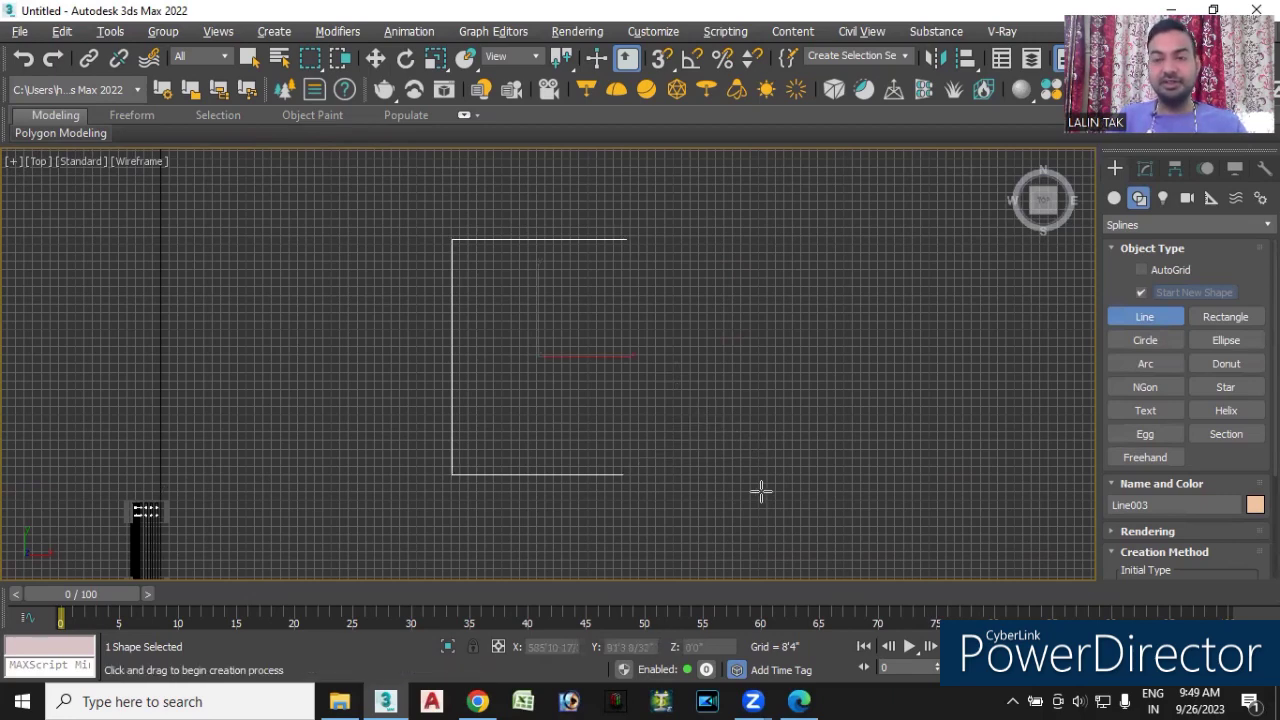
- Discard a trial rectangle, then draw a vertical line from the outline's top-right to bottom-right corner
{"action": "left_click", "coordinate": [1225, 316]}
{"action": "left_click_drag", "start_coordinate": [760, 247], "coordinate": [926, 476]}
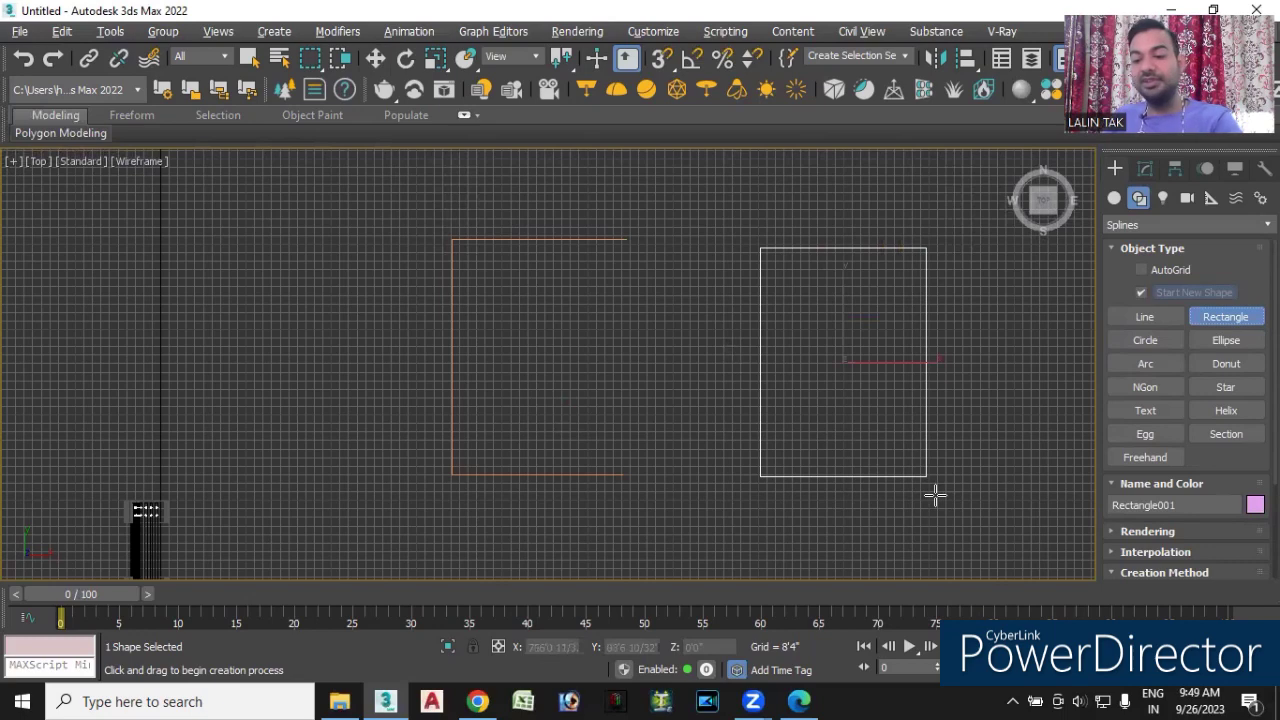
{"action": "key", "text": "ctrl+z"}
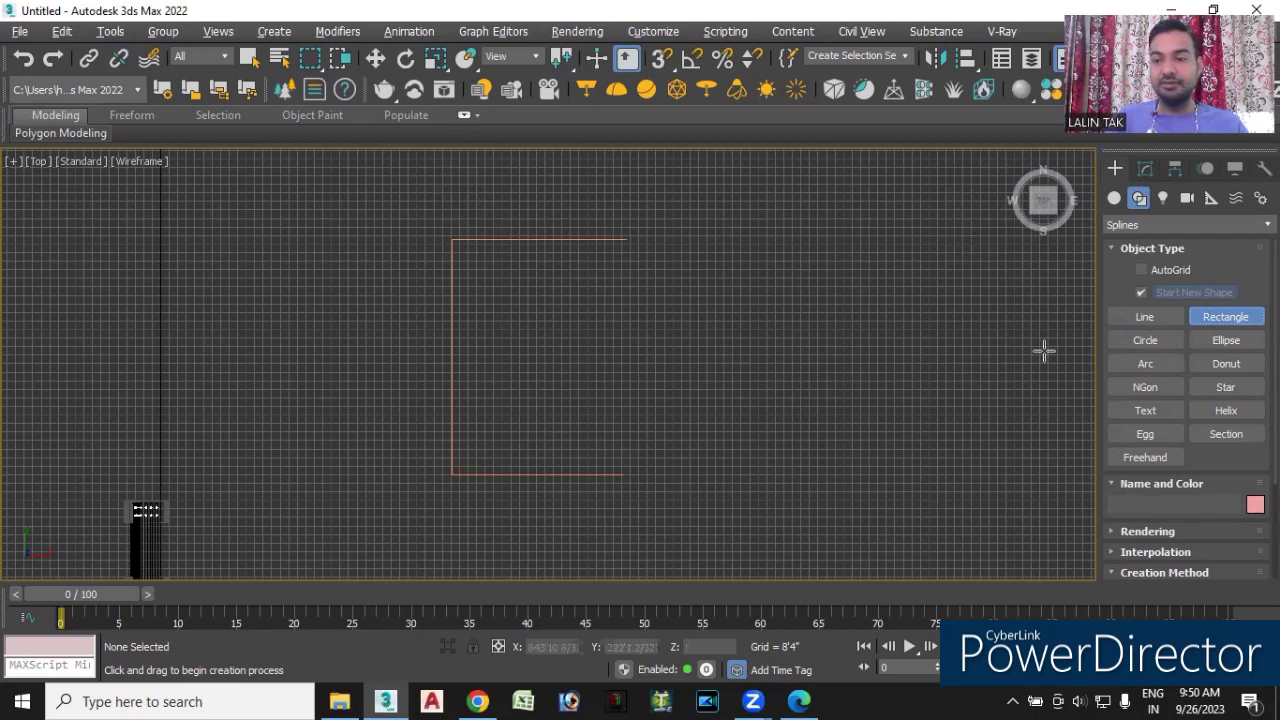
{"action": "left_click", "coordinate": [1147, 315]}
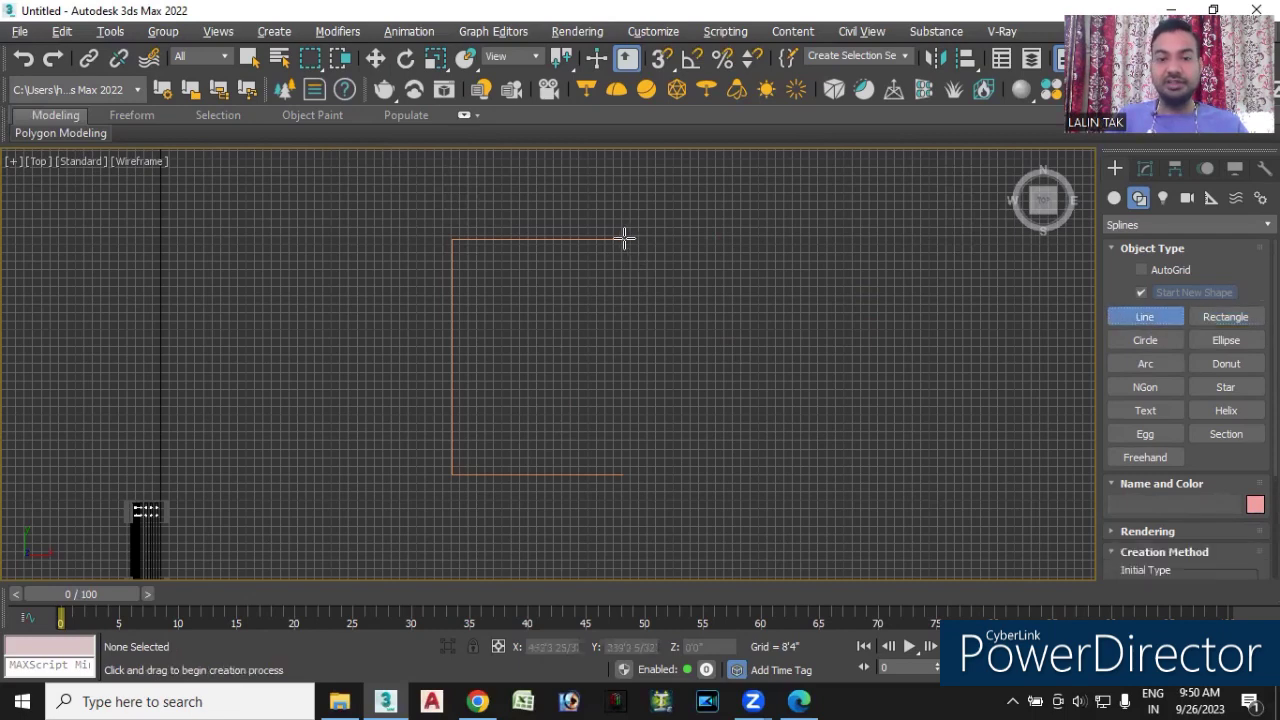
{"action": "left_click", "coordinate": [624, 238]}
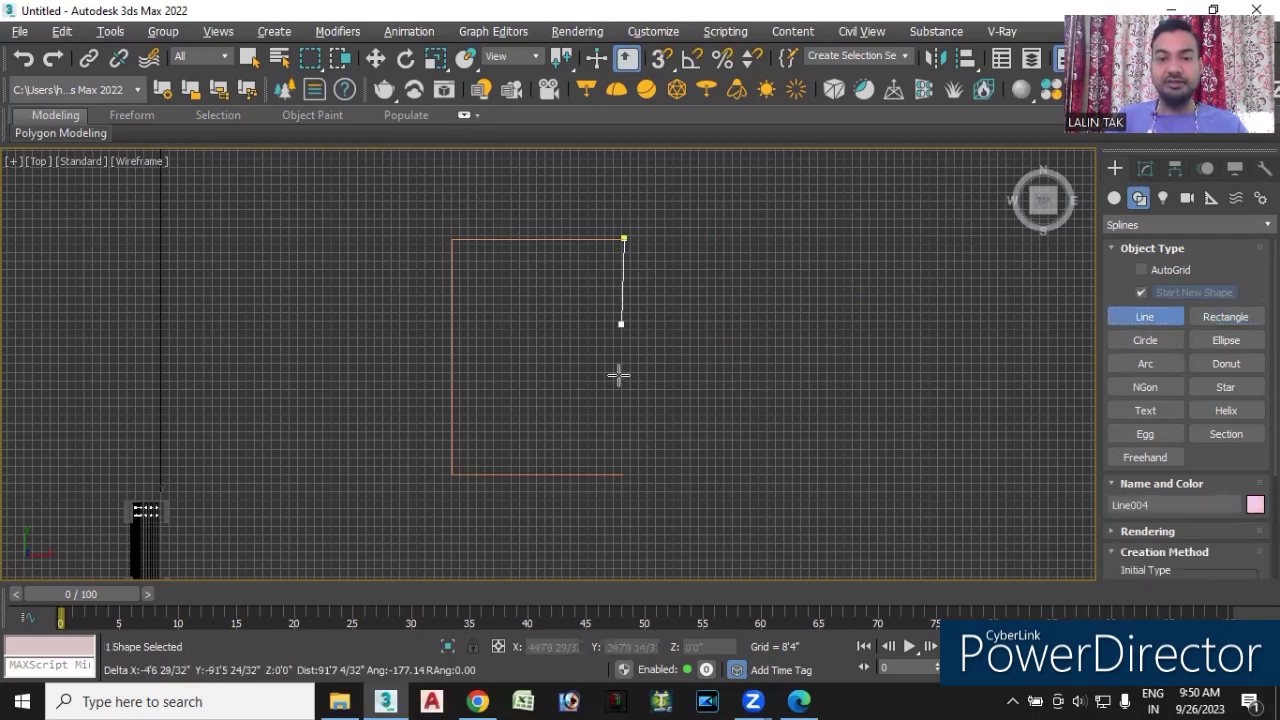
{"action": "left_click", "coordinate": [624, 473]}
{"action": "right_click", "coordinate": [694, 434]}
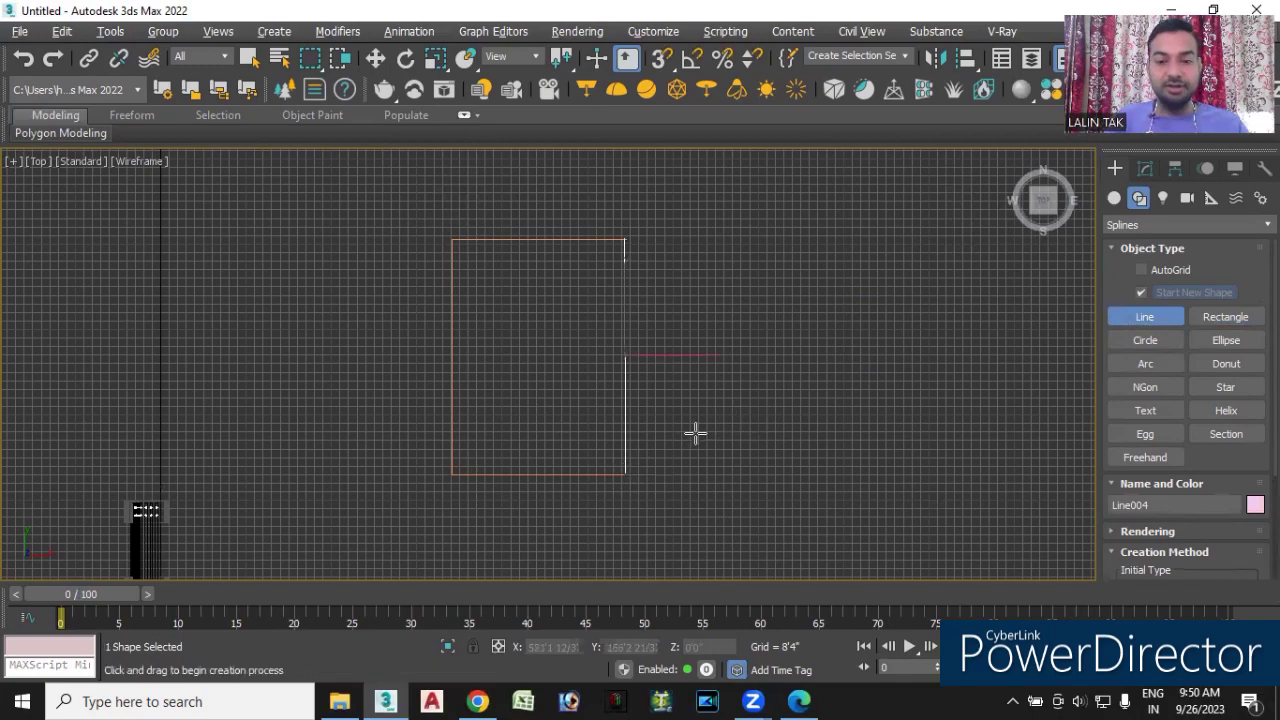
{"action": "middle_click_drag", "start_coordinate": [626, 463], "coordinate": [629, 404]}
{"action": "scroll", "coordinate": [629, 404], "scroll_direction": "up", "scroll_amount": 2}
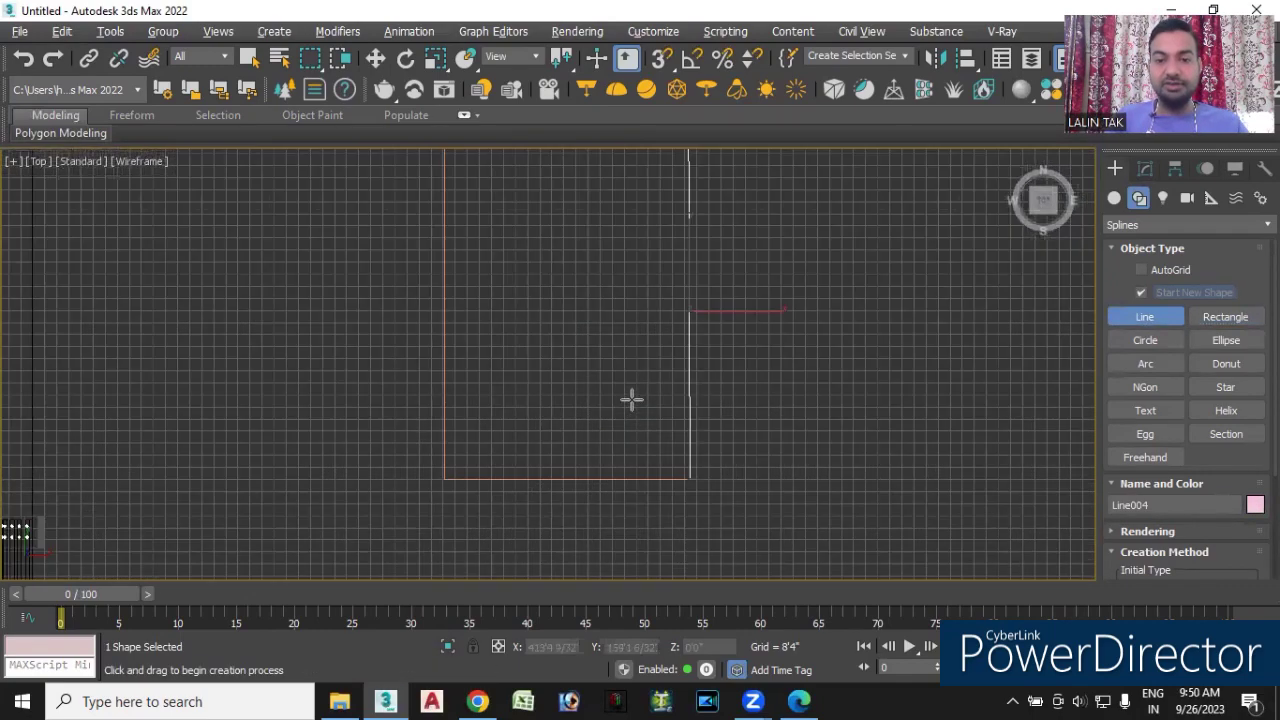
- Try moving the vertical line to the right, then undo the move
{"action": "left_click", "coordinate": [376, 58]}
{"action": "left_click_drag", "start_coordinate": [790, 311], "coordinate": [845, 311]}
{"action": "key", "text": "ctrl+z"}
{"action": "scroll", "coordinate": [545, 352], "scroll_direction": "down", "scroll_amount": 2}
{"action": "scroll", "coordinate": [545, 380], "scroll_direction": "down", "scroll_amount": 2}
{"action": "scroll", "coordinate": [544, 409], "scroll_direction": "up", "scroll_amount": 2}
- Check the outline Line003 and the right-edge line Line004 by selecting each, then deselect
{"action": "left_click", "coordinate": [478, 383]}
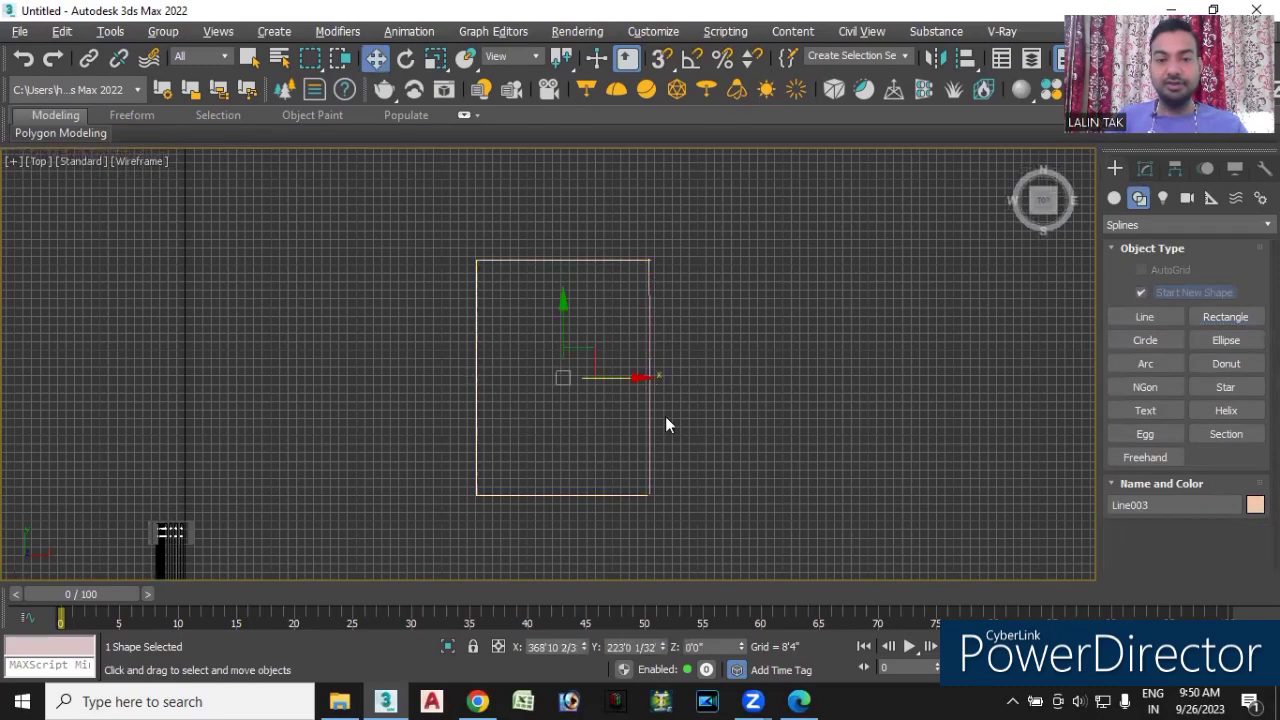
{"action": "left_click", "coordinate": [718, 361]}
{"action": "left_click", "coordinate": [651, 372]}
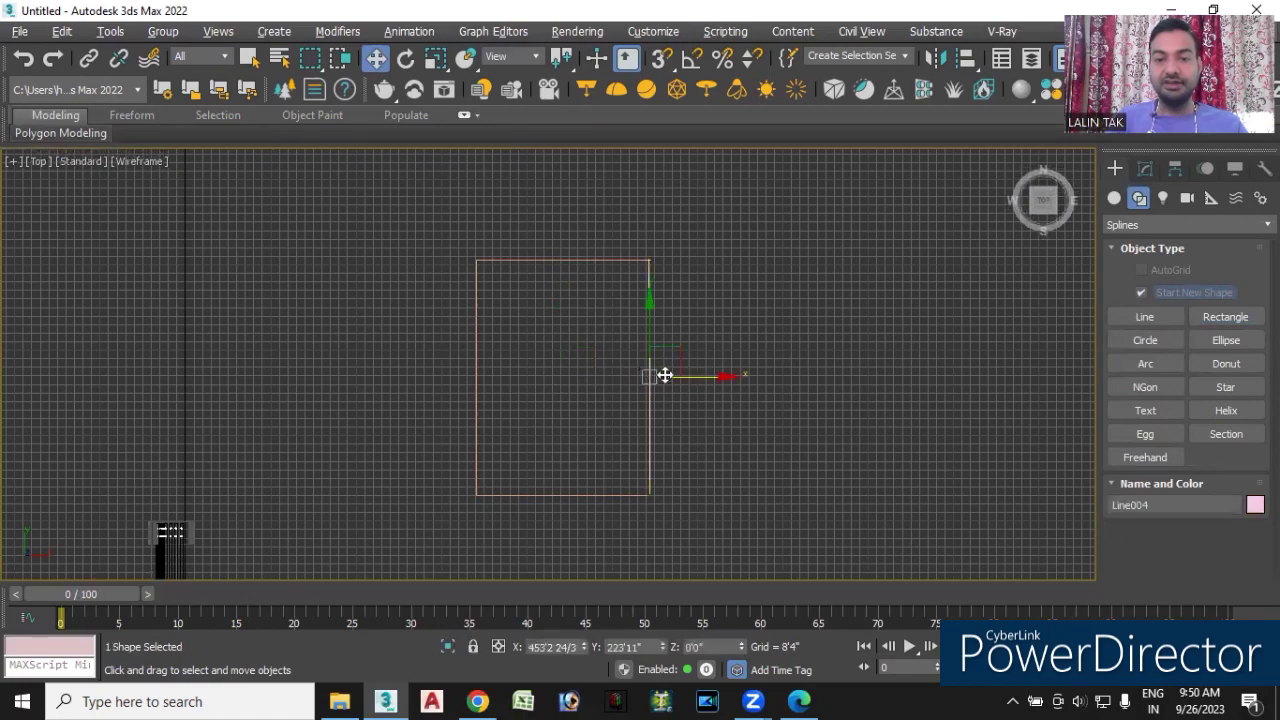
{"action": "middle_click_drag", "start_coordinate": [677, 380], "coordinate": [625, 385]}
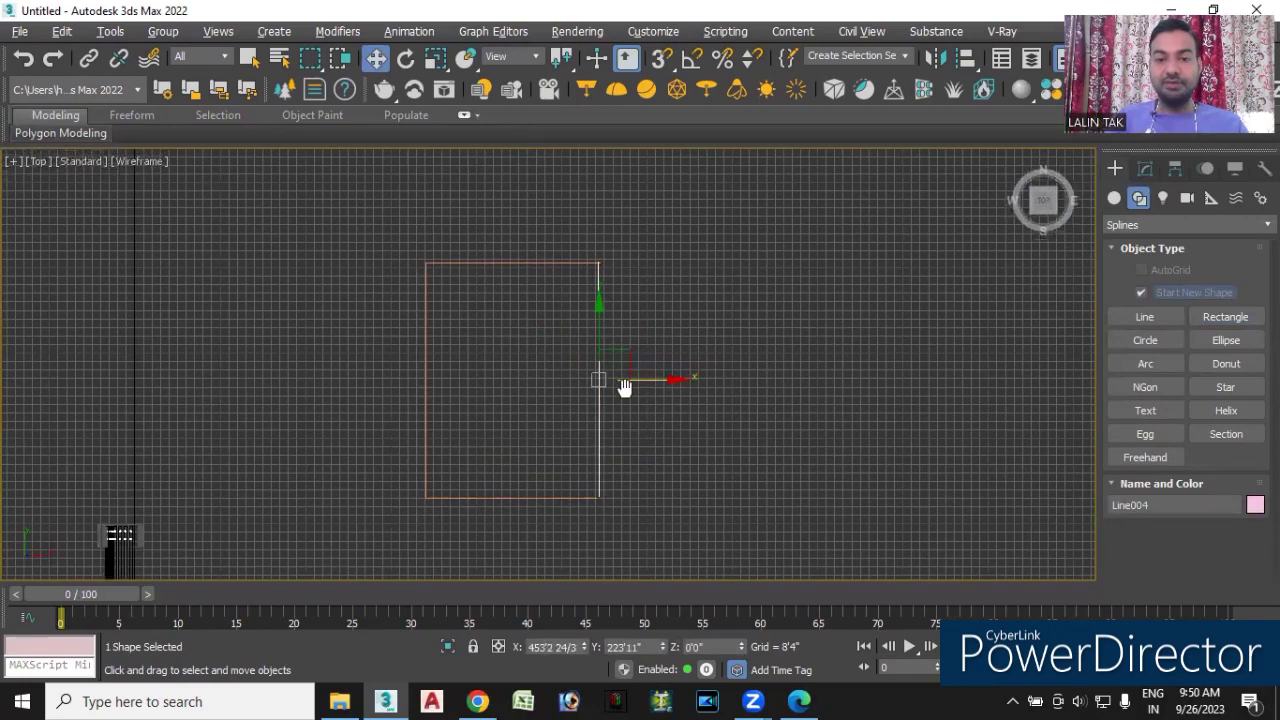
{"action": "left_click", "coordinate": [557, 400]}
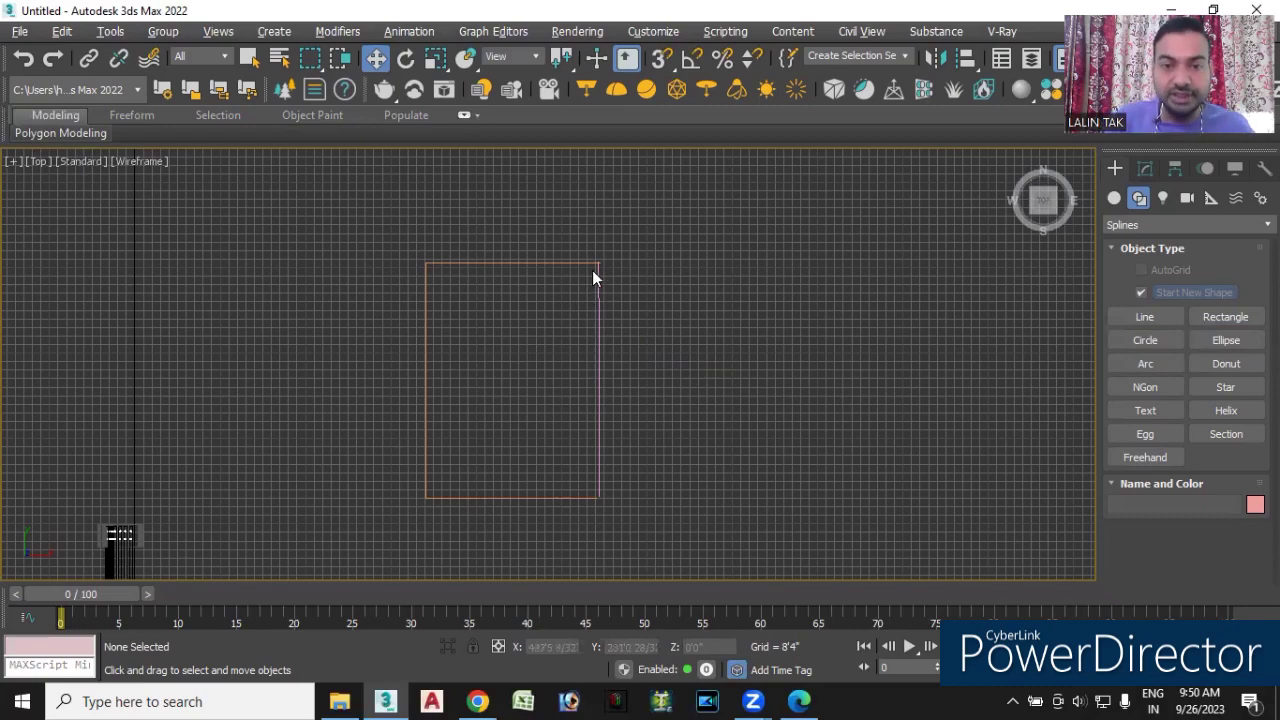
- Zoom and pan the Top view to find the outline, then select Line003
{"action": "scroll", "coordinate": [592, 272], "scroll_direction": "up", "scroll_amount": 2}
{"action": "scroll", "coordinate": [598, 258], "scroll_direction": "up", "scroll_amount": 2}
{"action": "scroll", "coordinate": [602, 252], "scroll_direction": "up", "scroll_amount": 2}
{"action": "scroll", "coordinate": [603, 255], "scroll_direction": "up", "scroll_amount": 1}
{"action": "scroll", "coordinate": [606, 248], "scroll_direction": "up", "scroll_amount": 2}
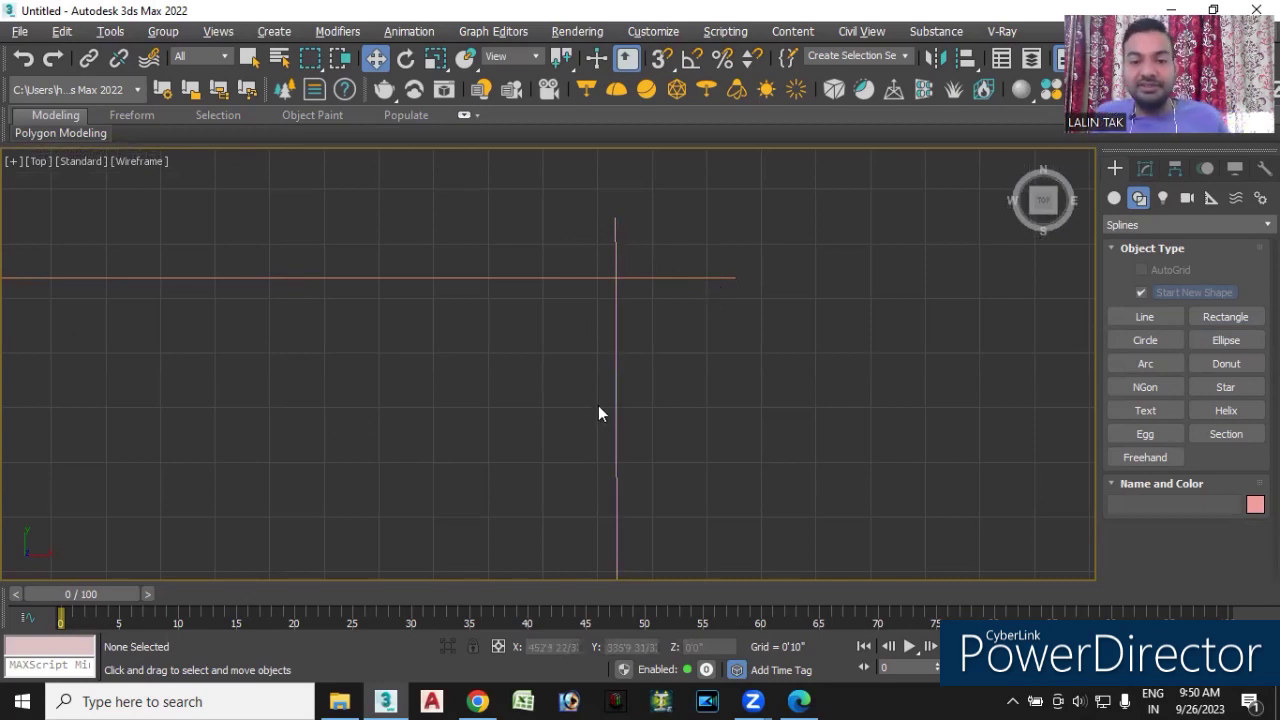
{"action": "scroll", "coordinate": [635, 371], "scroll_direction": "down", "scroll_amount": 2}
{"action": "scroll", "coordinate": [671, 390], "scroll_direction": "down", "scroll_amount": 4}
{"action": "mouse_move", "coordinate": [686, 414]}
{"action": "middle_mouse_down"}
{"action": "mouse_move", "coordinate": [700, 444]}
{"action": "mouse_move", "coordinate": [617, 304]}
{"action": "middle_mouse_up"}
{"action": "scroll", "coordinate": [650, 373], "scroll_direction": "down", "scroll_amount": 2}
{"action": "scroll", "coordinate": [530, 392], "scroll_direction": "down", "scroll_amount": 2}
{"action": "scroll", "coordinate": [529, 397], "scroll_direction": "up", "scroll_amount": 3}
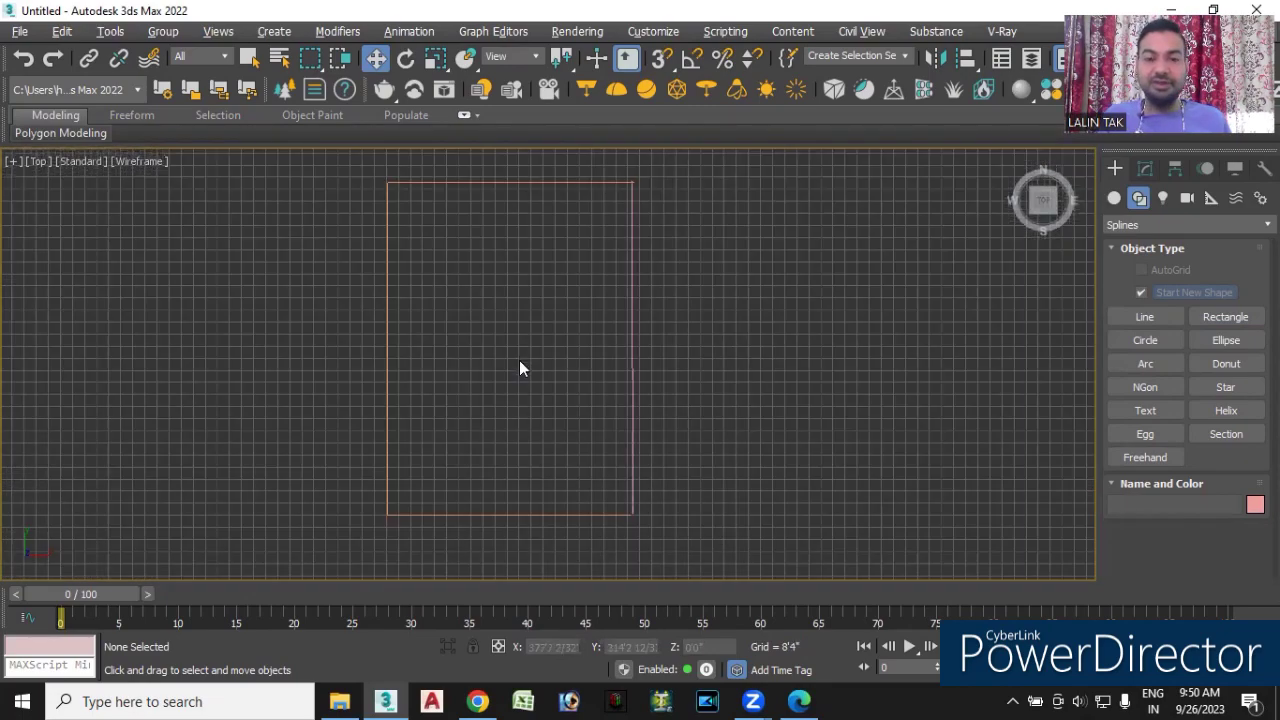
{"action": "scroll", "coordinate": [520, 366], "scroll_direction": "down", "scroll_amount": 1}
{"action": "left_click", "coordinate": [425, 344]}
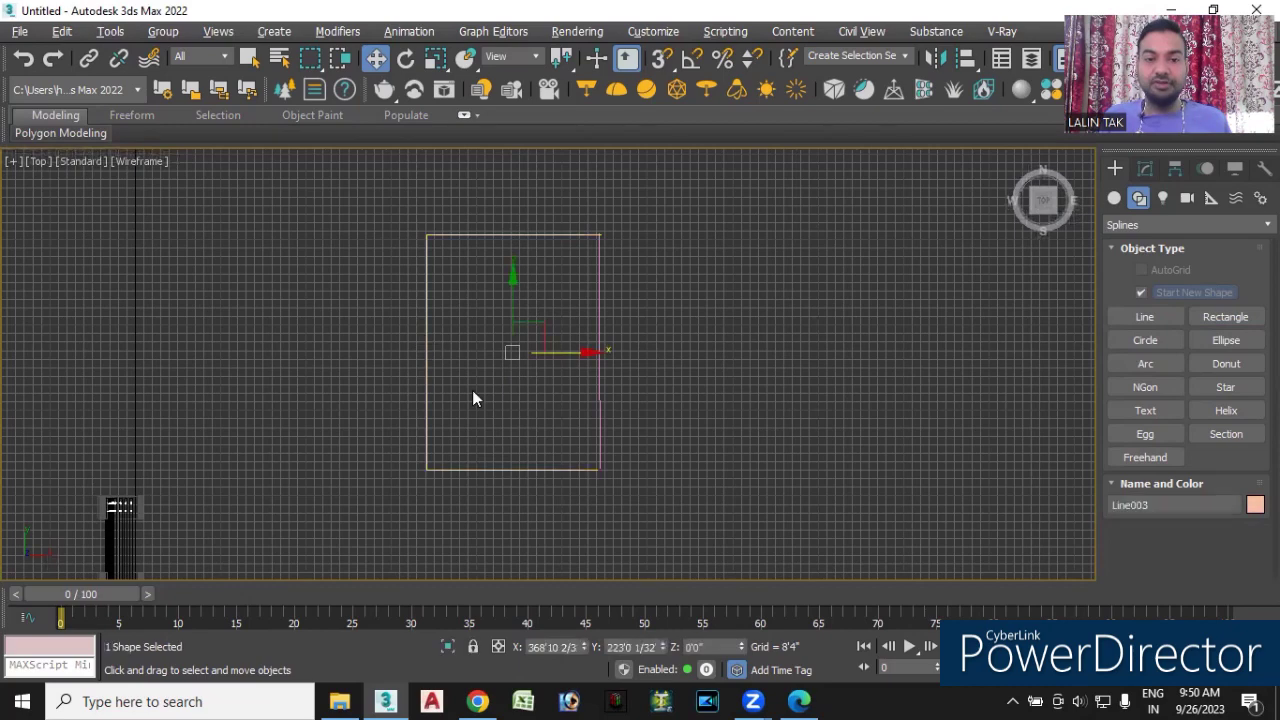
- Inspect Line003's top-right corner vertex in Vertex sub-object mode
{"action": "left_click", "coordinate": [1145, 170]}
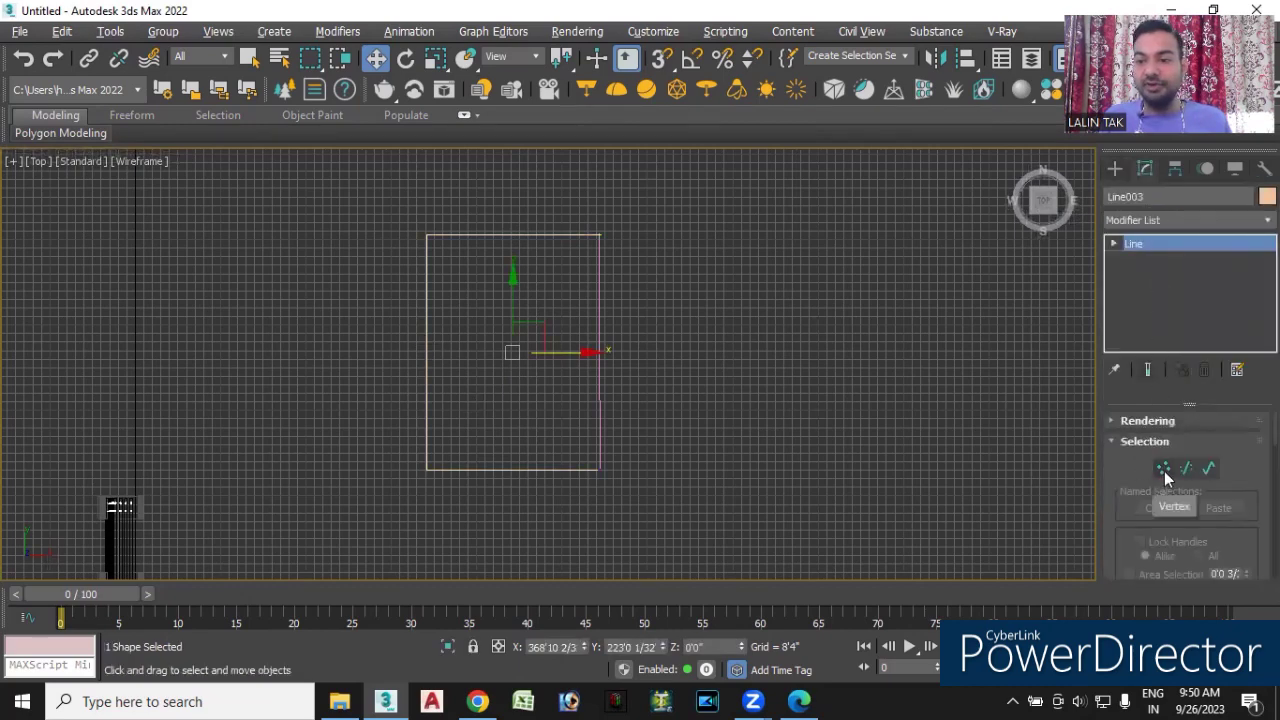
{"action": "left_click", "coordinate": [1163, 469]}
{"action": "scroll", "coordinate": [598, 246], "scroll_direction": "up", "scroll_amount": 3}
{"action": "scroll", "coordinate": [590, 210], "scroll_direction": "up", "scroll_amount": 4}
{"action": "middle_click_drag", "start_coordinate": [602, 208], "coordinate": [549, 331]}
{"action": "left_click_drag", "start_coordinate": [686, 358], "coordinate": [700, 360]}
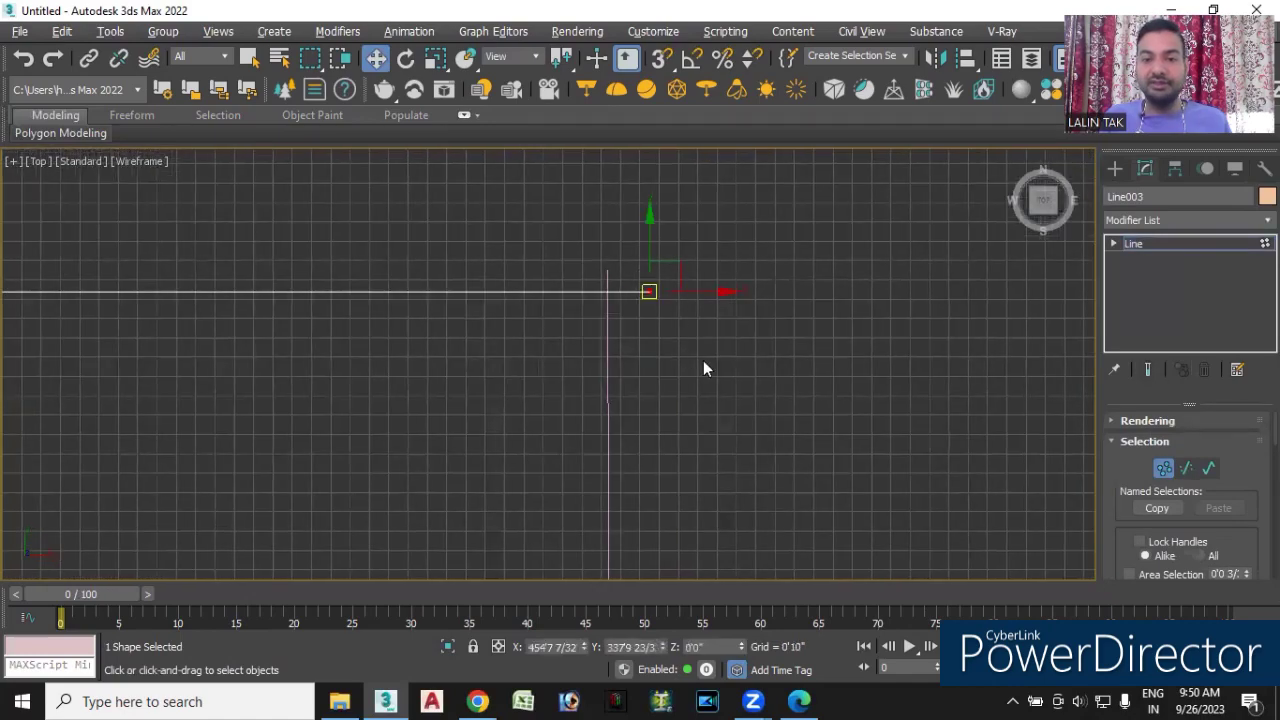
{"action": "scroll", "coordinate": [610, 293], "scroll_direction": "up", "scroll_amount": 2}
{"action": "left_click", "coordinate": [638, 340]}
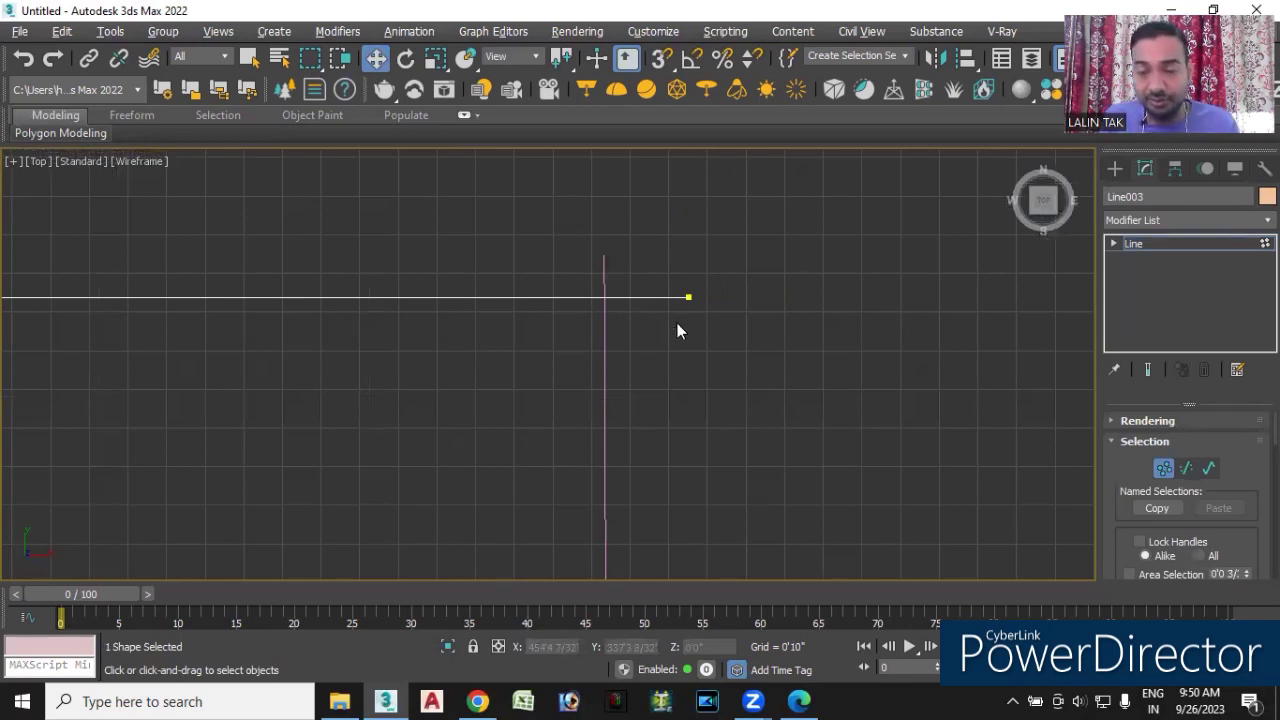
- Show the spline shape types, reselect the rectangle Line003 and bring up its quad menu
{"action": "scroll", "coordinate": [677, 323], "scroll_direction": "down", "scroll_amount": 5}
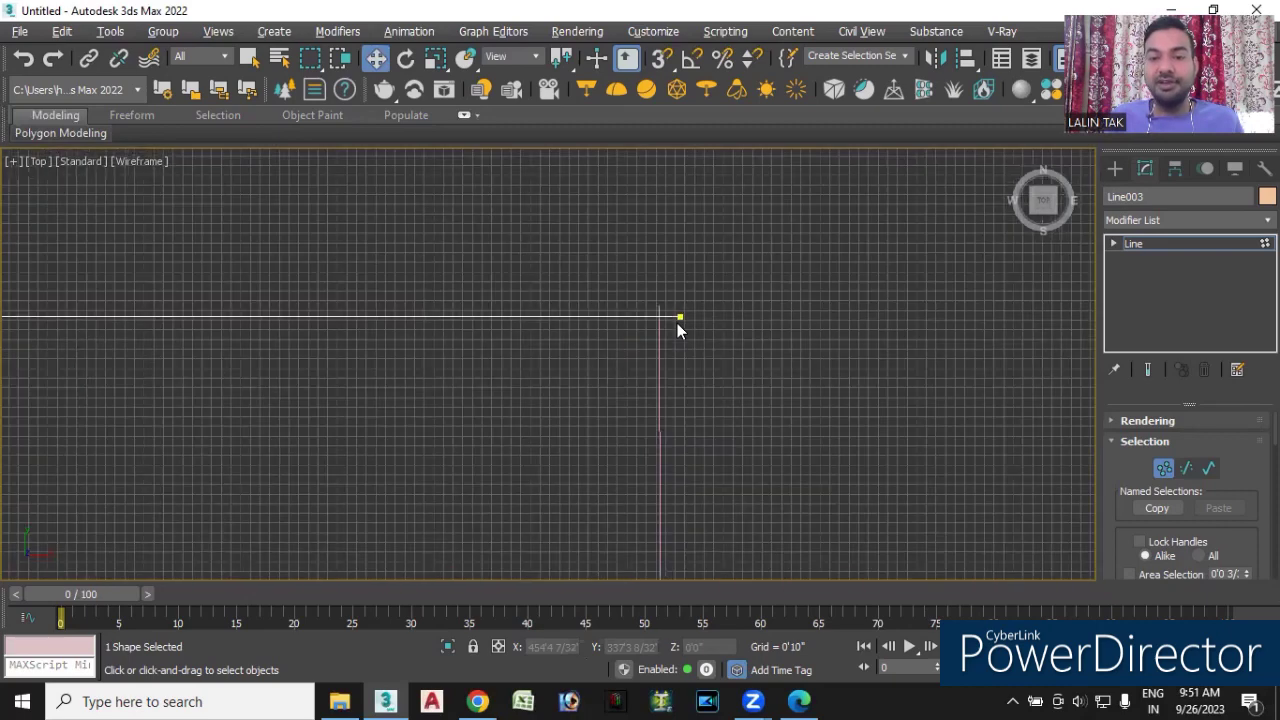
{"action": "scroll", "coordinate": [673, 340], "scroll_direction": "down", "scroll_amount": 5}
{"action": "middle_click_drag", "start_coordinate": [689, 380], "coordinate": [690, 334]}
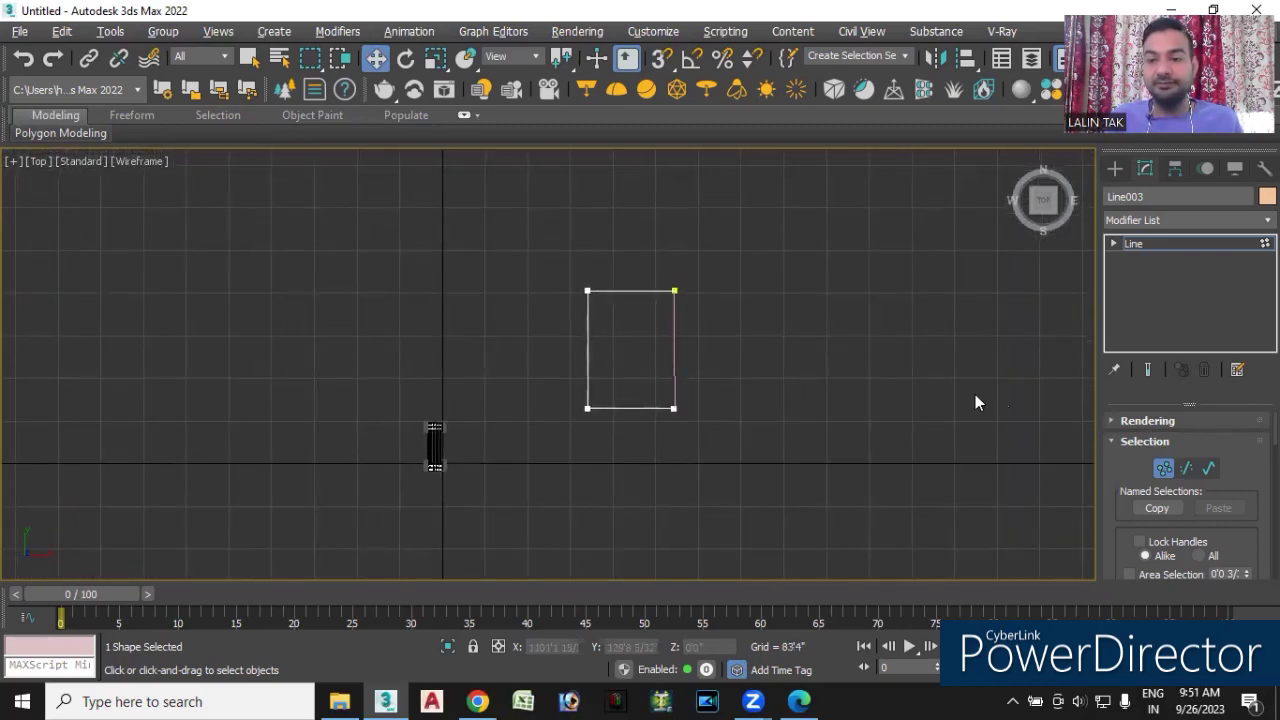
{"action": "left_click", "coordinate": [1115, 170]}
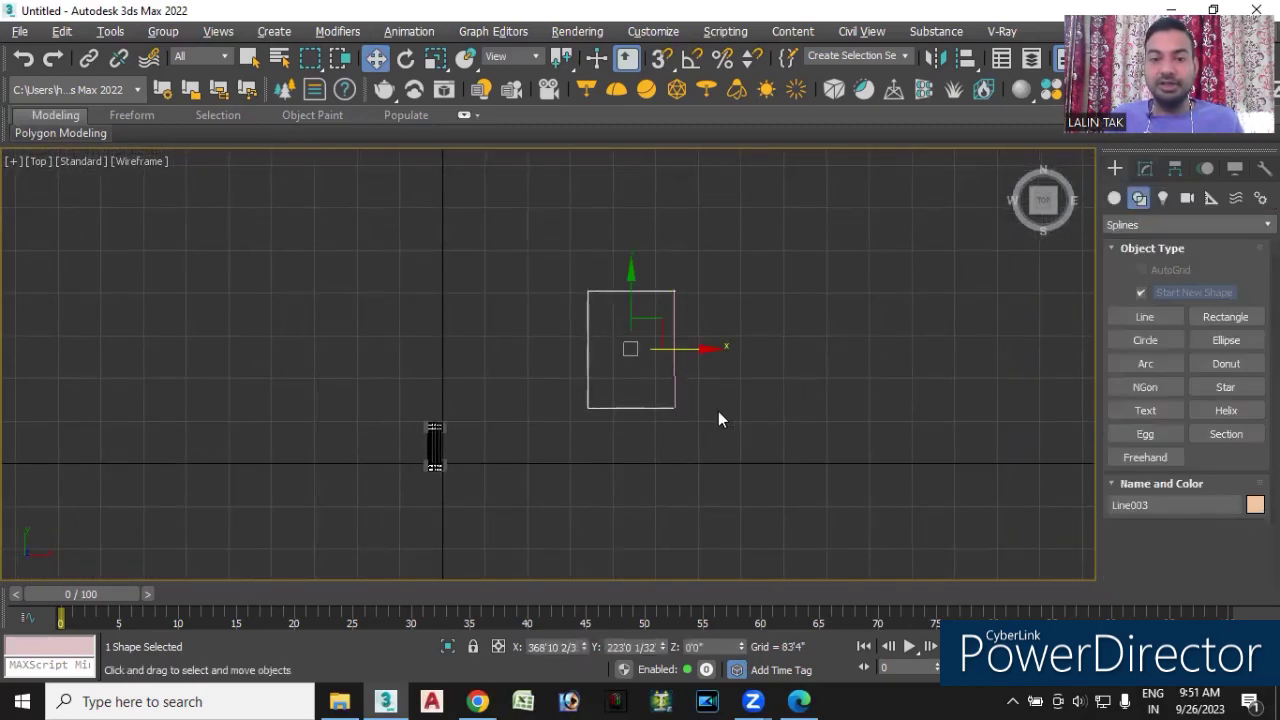
{"action": "scroll", "coordinate": [701, 420], "scroll_direction": "up", "scroll_amount": 3}
{"action": "left_click", "coordinate": [701, 420]}
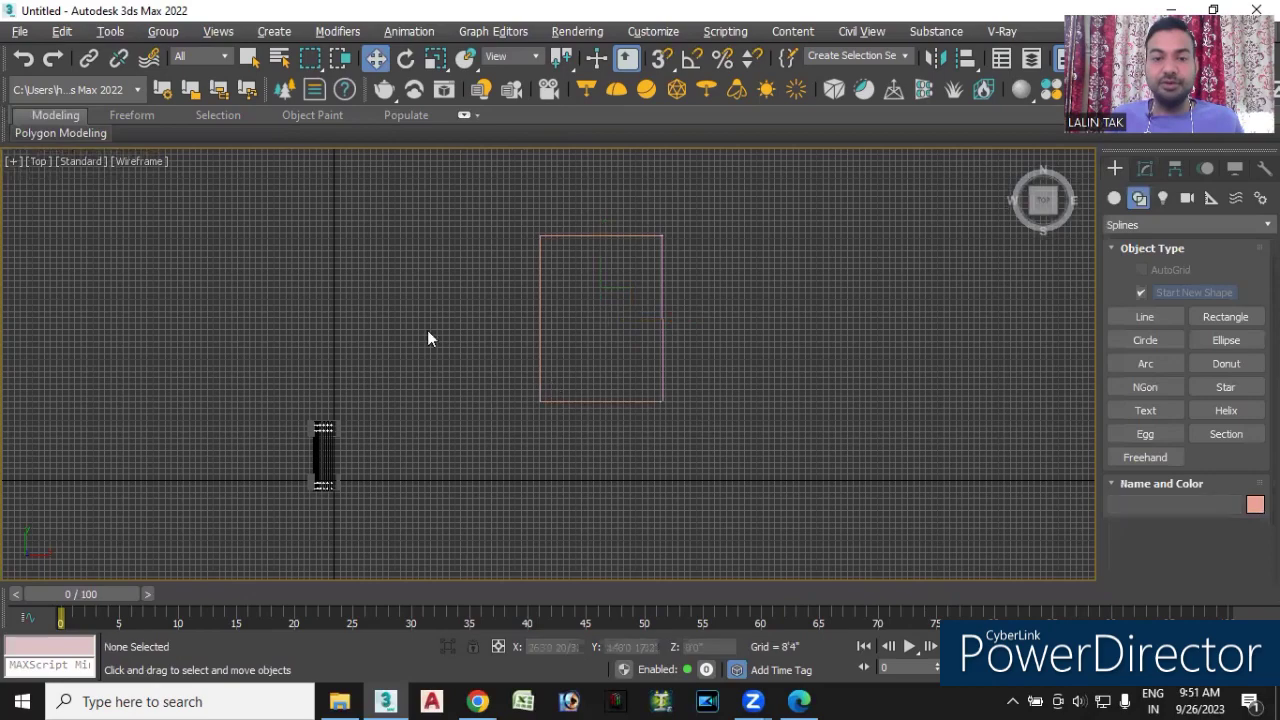
{"action": "left_click", "coordinate": [539, 322]}
{"action": "right_click", "coordinate": [783, 271]}
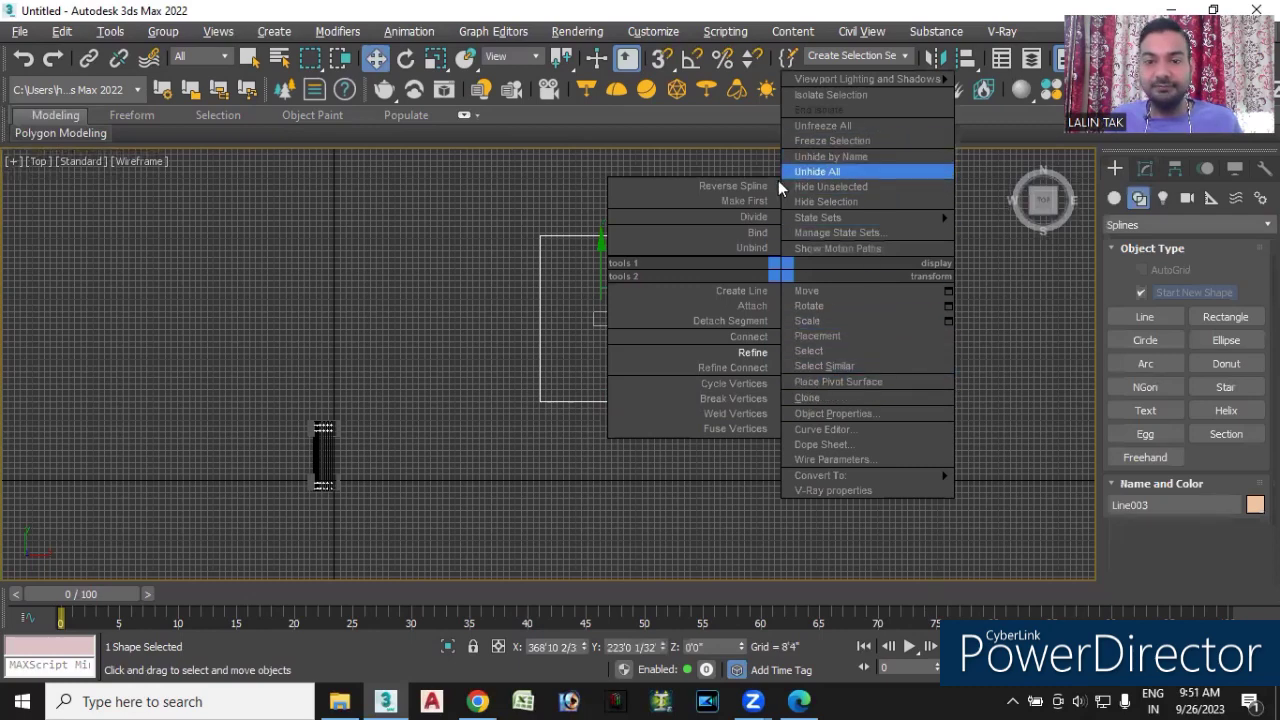
- Attach the vertical right-edge line to Line003, then nudge the combined shape slightly right
{"action": "left_click", "coordinate": [752, 306]}
{"action": "left_click", "coordinate": [661, 289]}
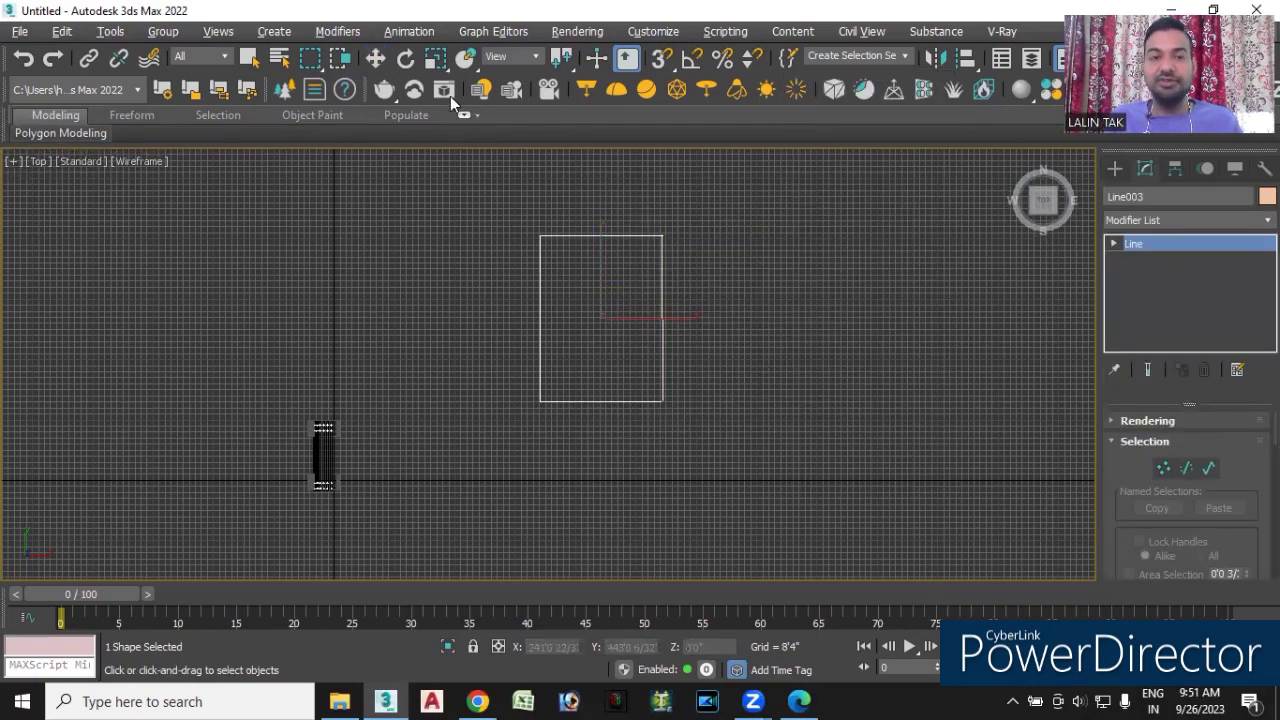
{"action": "left_click", "coordinate": [377, 57]}
{"action": "mouse_move", "coordinate": [666, 320]}
{"action": "left_mouse_down"}
{"action": "mouse_move", "coordinate": [851, 327]}
{"action": "mouse_move", "coordinate": [616, 315]}
{"action": "left_mouse_up"}
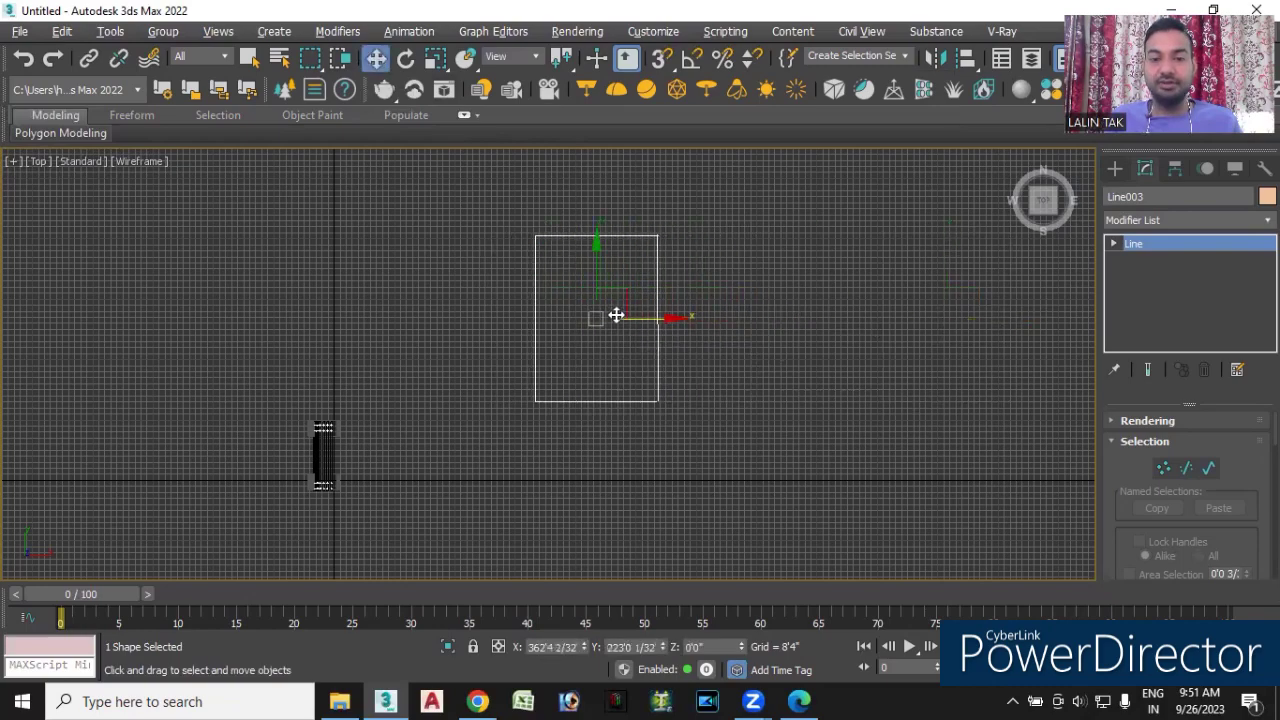
{"action": "scroll", "coordinate": [616, 315], "scroll_direction": "up", "scroll_amount": 2}
{"action": "middle_click_drag", "start_coordinate": [614, 314], "coordinate": [611, 334]}
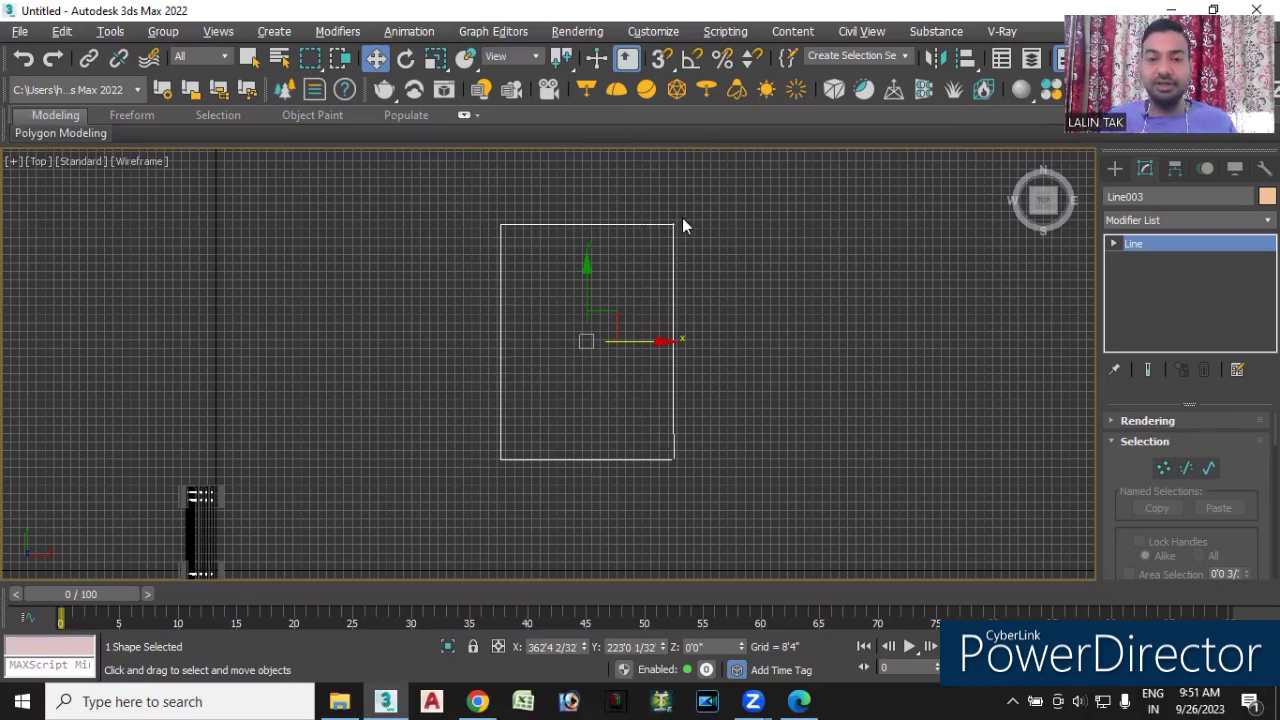
{"action": "scroll", "coordinate": [678, 219], "scroll_direction": "up", "scroll_amount": 2}
{"action": "scroll", "coordinate": [677, 234], "scroll_direction": "up", "scroll_amount": 1}
{"action": "scroll", "coordinate": [660, 237], "scroll_direction": "up", "scroll_amount": 3}
{"action": "scroll", "coordinate": [663, 237], "scroll_direction": "up", "scroll_amount": 2}
{"action": "scroll", "coordinate": [649, 320], "scroll_direction": "up", "scroll_amount": 1}
{"action": "scroll", "coordinate": [607, 241], "scroll_direction": "up", "scroll_amount": 1}
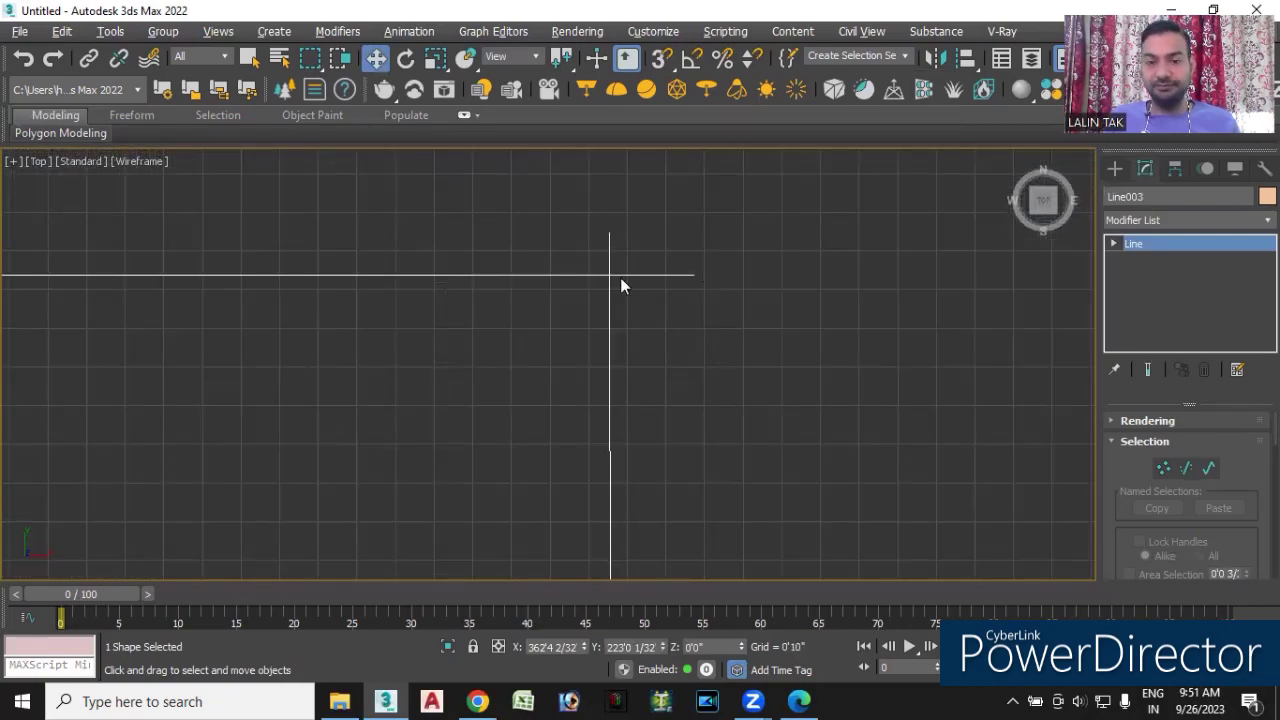
- Select the overlapping top-right corner vertices and Fuse them to one position
{"action": "left_click", "coordinate": [1163, 470]}
{"action": "left_click", "coordinate": [693, 274]}
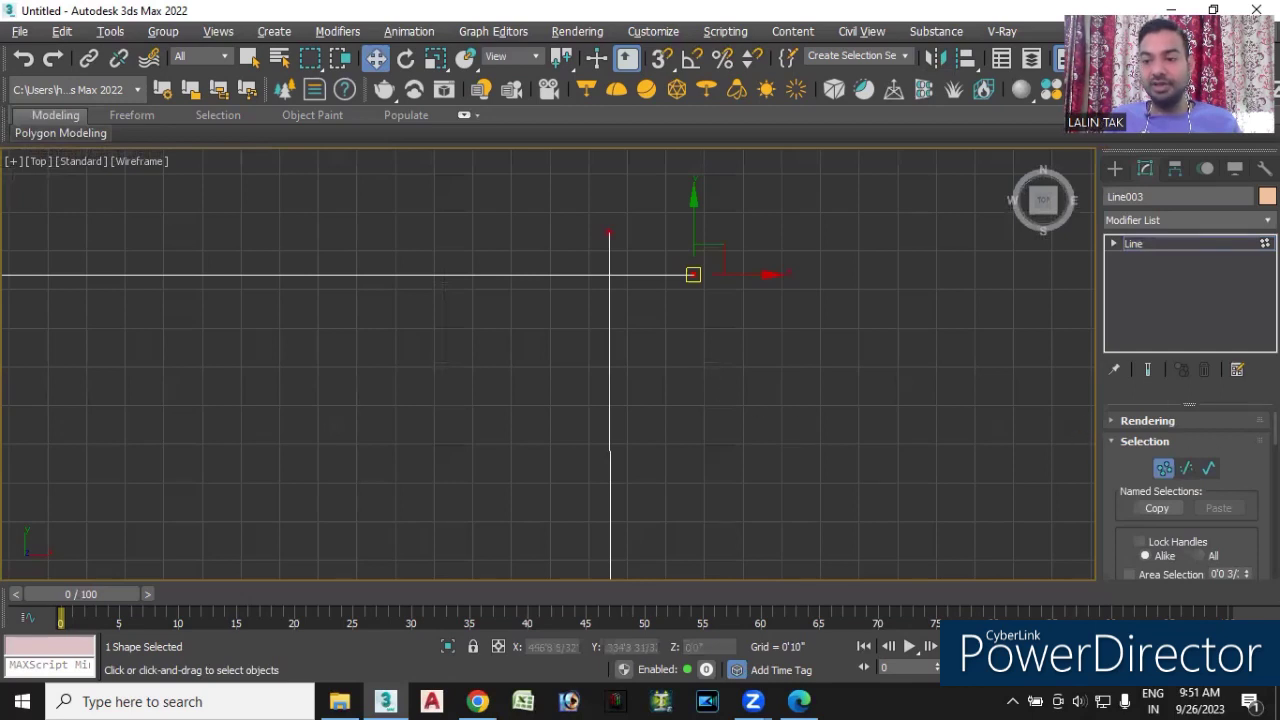
{"action": "scroll", "coordinate": [1188, 490], "scroll_direction": "down", "scroll_amount": 2}
{"action": "scroll", "coordinate": [1188, 490], "scroll_direction": "down", "scroll_amount": 2}
{"action": "scroll", "coordinate": [1188, 490], "scroll_direction": "down", "scroll_amount": 2}
{"action": "scroll", "coordinate": [1188, 490], "scroll_direction": "down", "scroll_amount": 2}
{"action": "scroll", "coordinate": [1234, 490], "scroll_direction": "down", "scroll_amount": 2}
{"action": "scroll", "coordinate": [1234, 490], "scroll_direction": "down", "scroll_amount": 1}
{"action": "scroll", "coordinate": [1234, 490], "scroll_direction": "down", "scroll_amount": 1}
{"action": "scroll", "coordinate": [1234, 490], "scroll_direction": "down", "scroll_amount": 1}
{"action": "left_click", "coordinate": [1222, 510]}
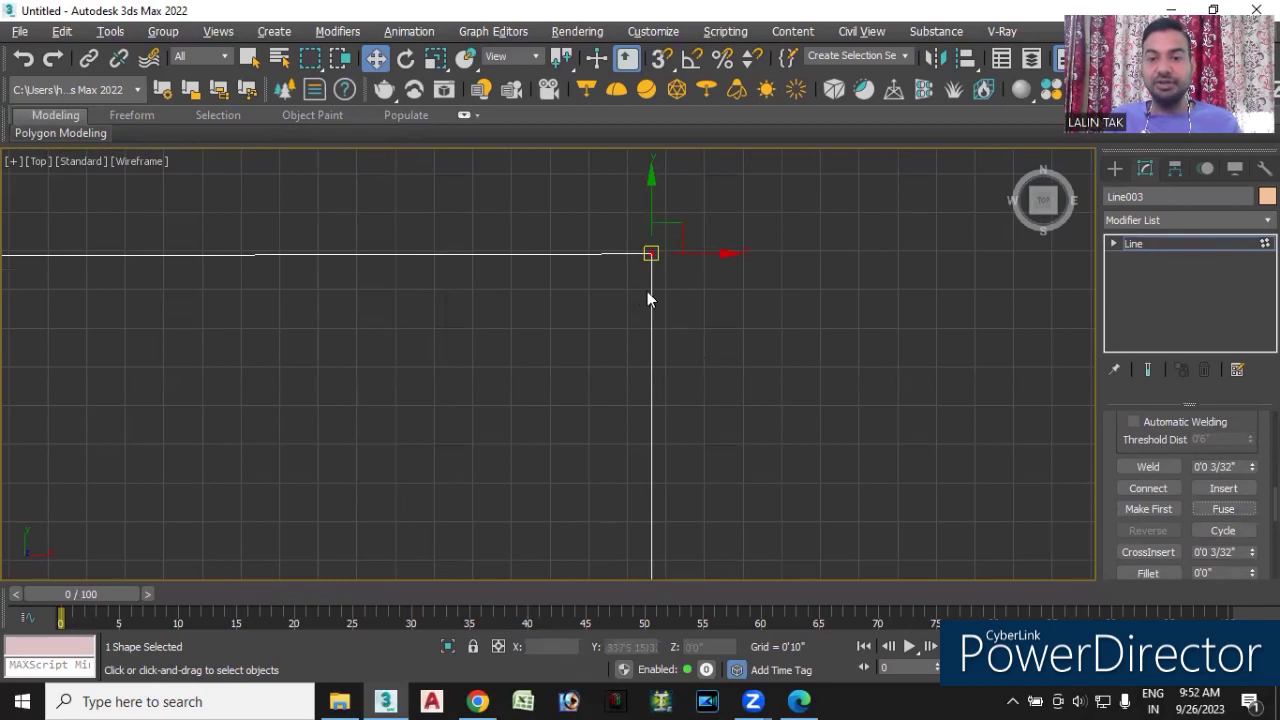
{"action": "scroll", "coordinate": [655, 258], "scroll_direction": "up", "scroll_amount": 2}
{"action": "scroll", "coordinate": [657, 260], "scroll_direction": "up", "scroll_amount": 1}
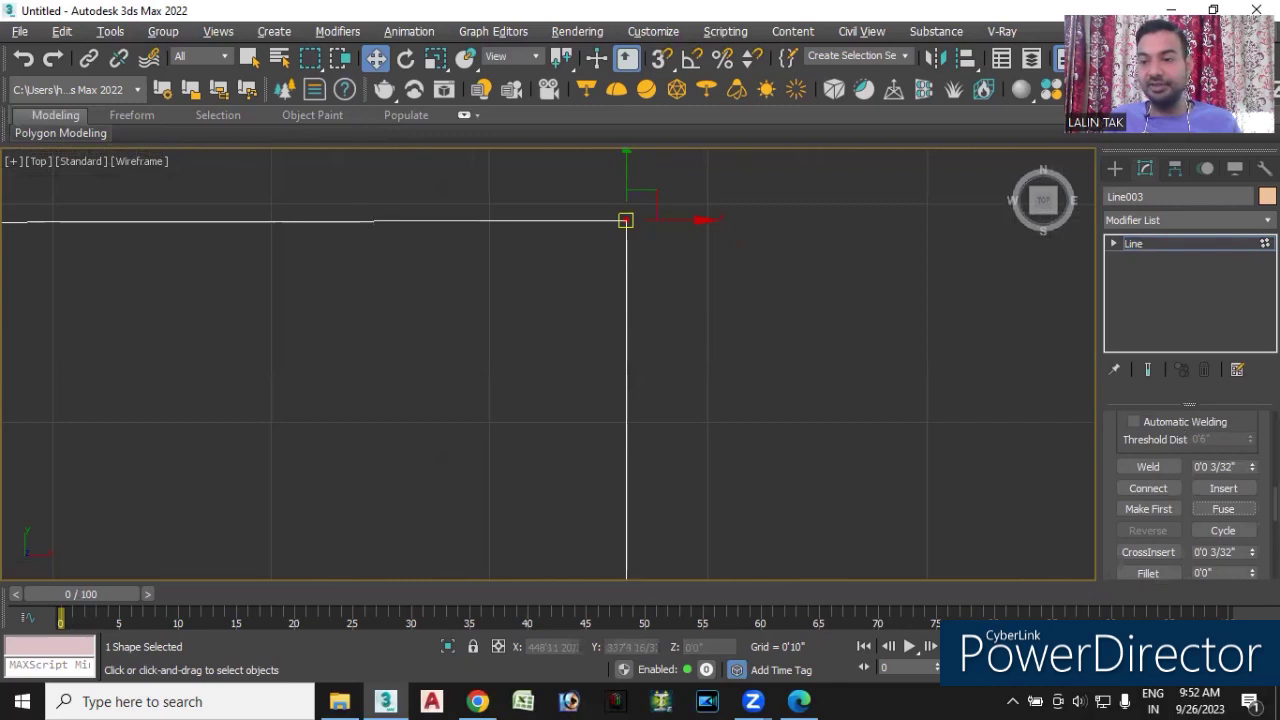
{"action": "scroll", "coordinate": [1188, 490], "scroll_direction": "up", "scroll_amount": 3}
{"action": "scroll", "coordinate": [1188, 490], "scroll_direction": "up", "scroll_amount": 3}
{"action": "scroll", "coordinate": [1188, 490], "scroll_direction": "up", "scroll_amount": 3}
{"action": "scroll", "coordinate": [1188, 490], "scroll_direction": "up", "scroll_amount": 3}
{"action": "scroll", "coordinate": [1186, 556], "scroll_direction": "down", "scroll_amount": 1}
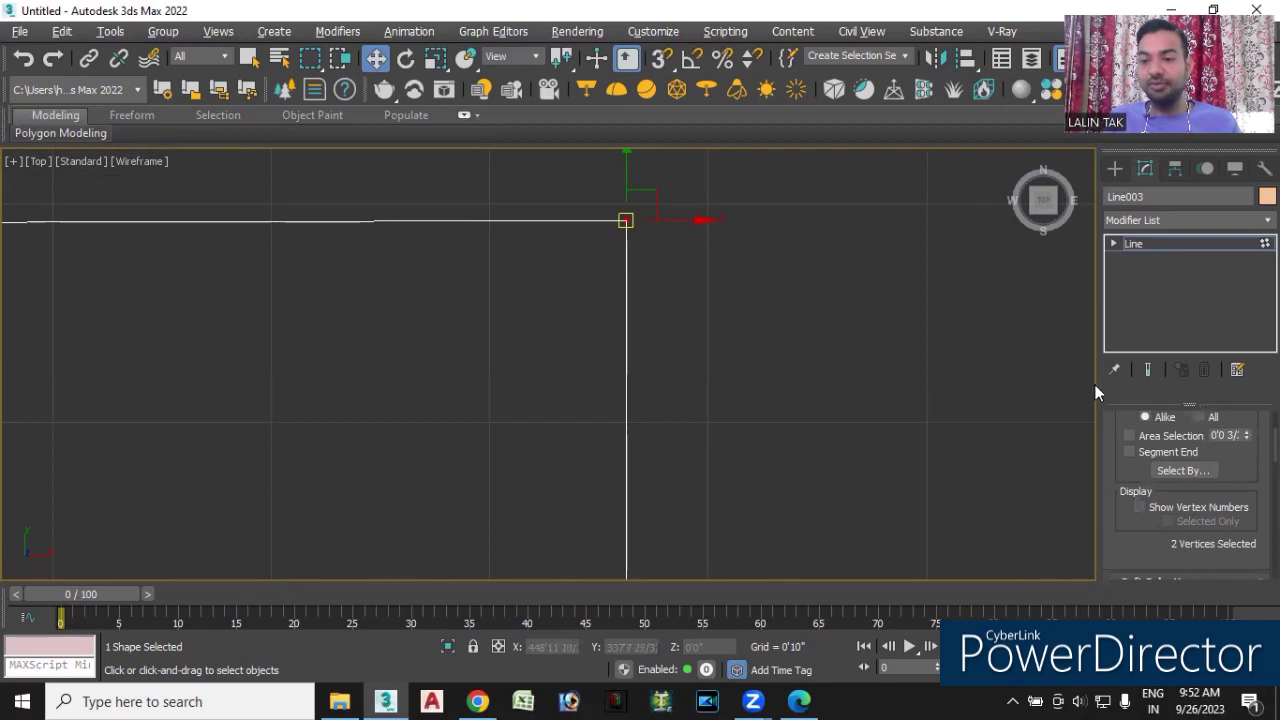
- Weld the coincident corner vertices into one, then check and clear the vertex selection
{"action": "left_click_drag", "start_coordinate": [1097, 384], "coordinate": [803, 383]}
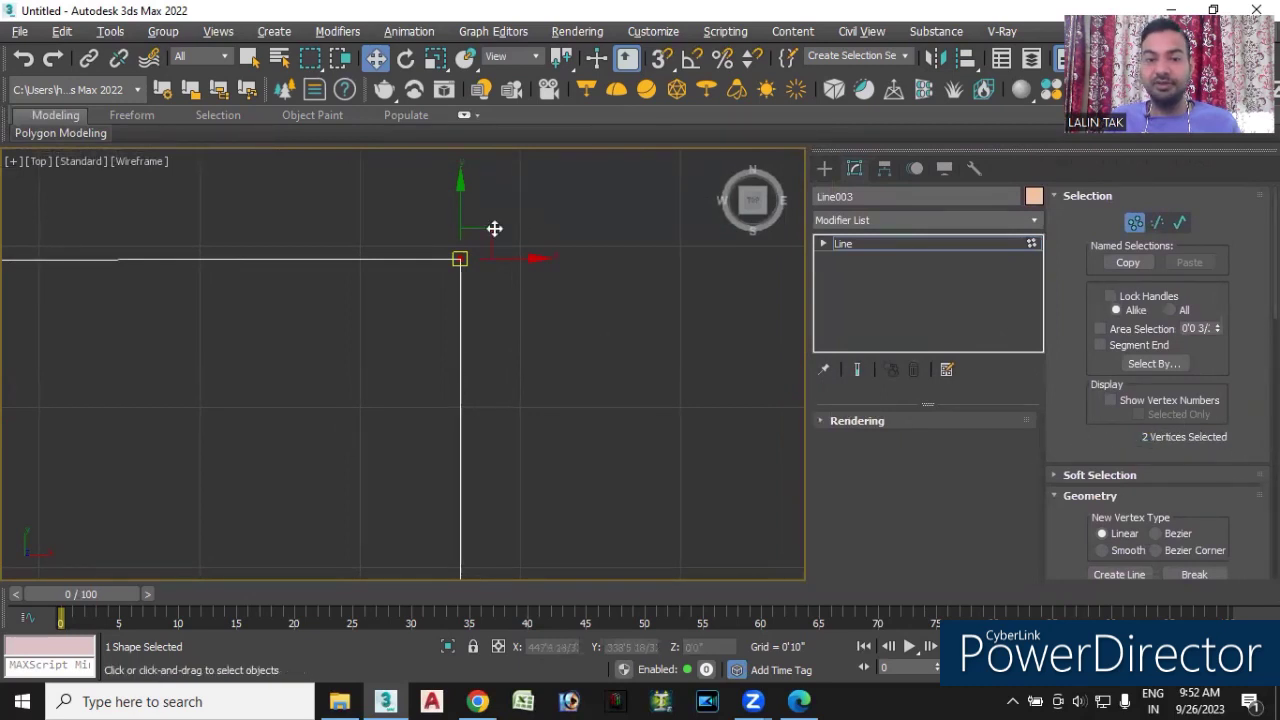
{"action": "scroll", "coordinate": [1160, 400], "scroll_direction": "down", "scroll_amount": 3}
{"action": "scroll", "coordinate": [1160, 400], "scroll_direction": "down", "scroll_amount": 3}
{"action": "scroll", "coordinate": [1160, 400], "scroll_direction": "down", "scroll_amount": 3}
{"action": "scroll", "coordinate": [1160, 400], "scroll_direction": "down", "scroll_amount": 2}
{"action": "scroll", "coordinate": [1160, 400], "scroll_direction": "down", "scroll_amount": 1}
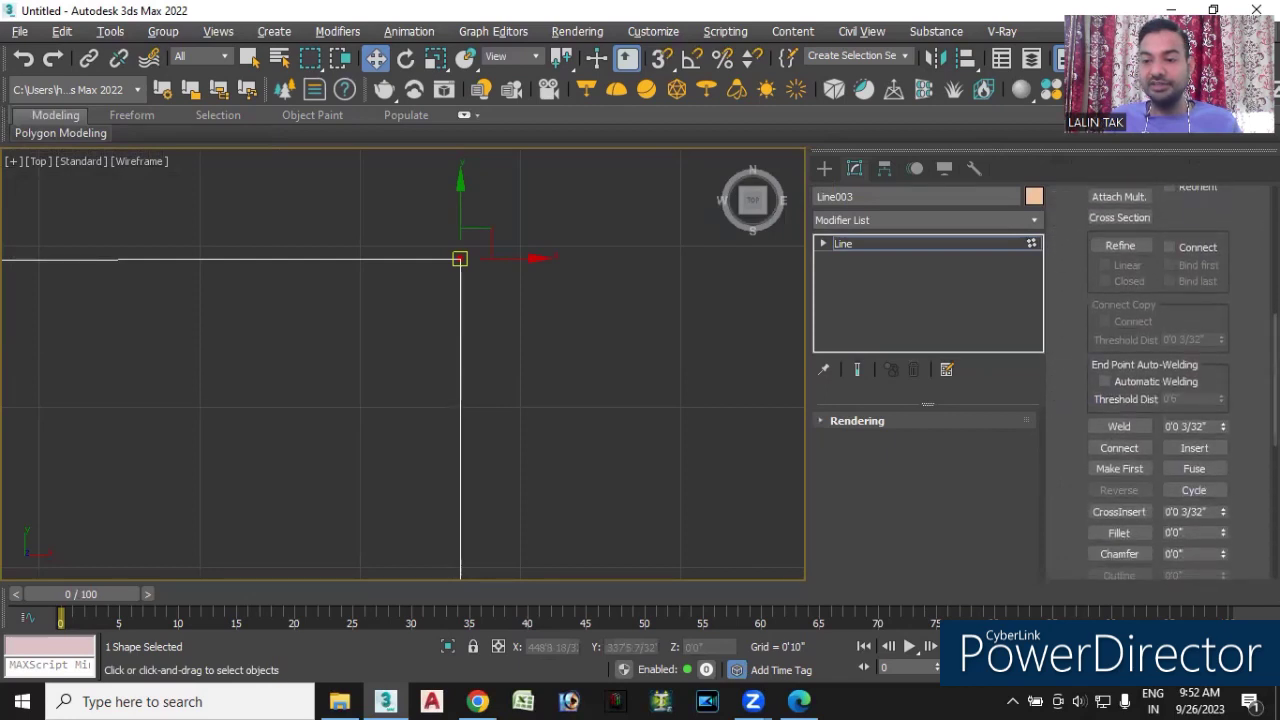
{"action": "scroll", "coordinate": [1160, 400], "scroll_direction": "down", "scroll_amount": 3}
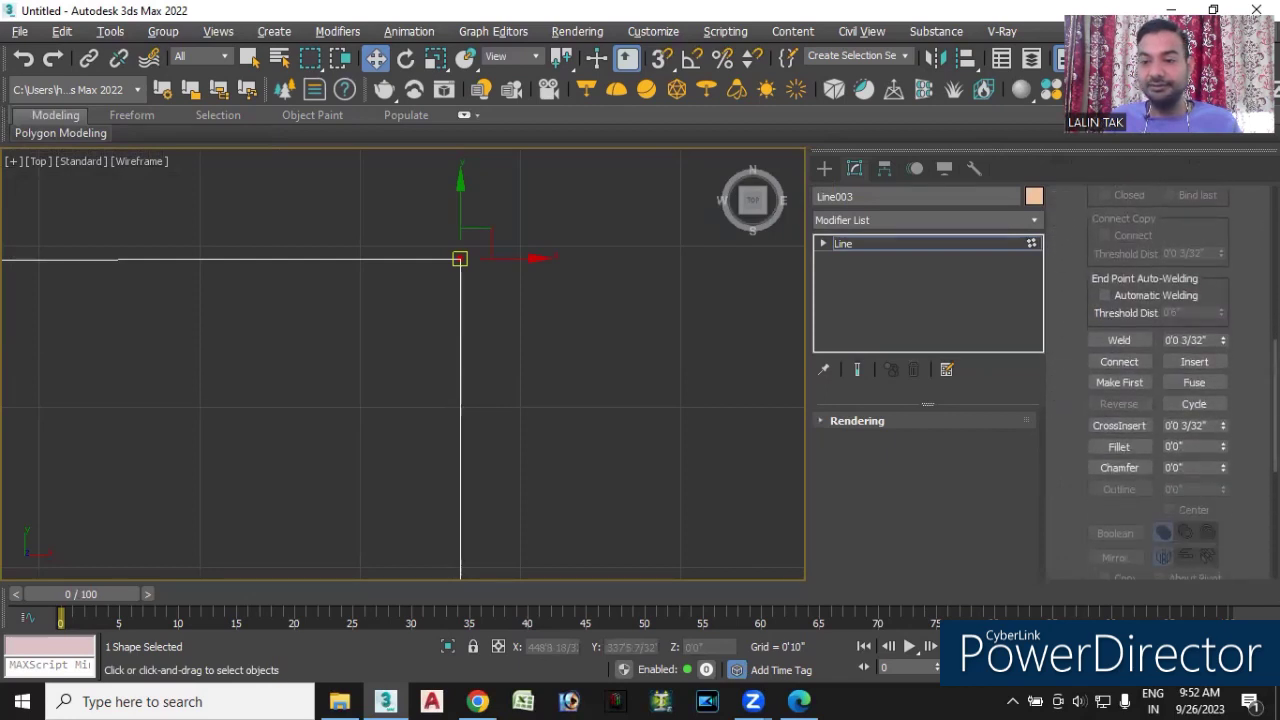
{"action": "left_click", "coordinate": [1128, 345]}
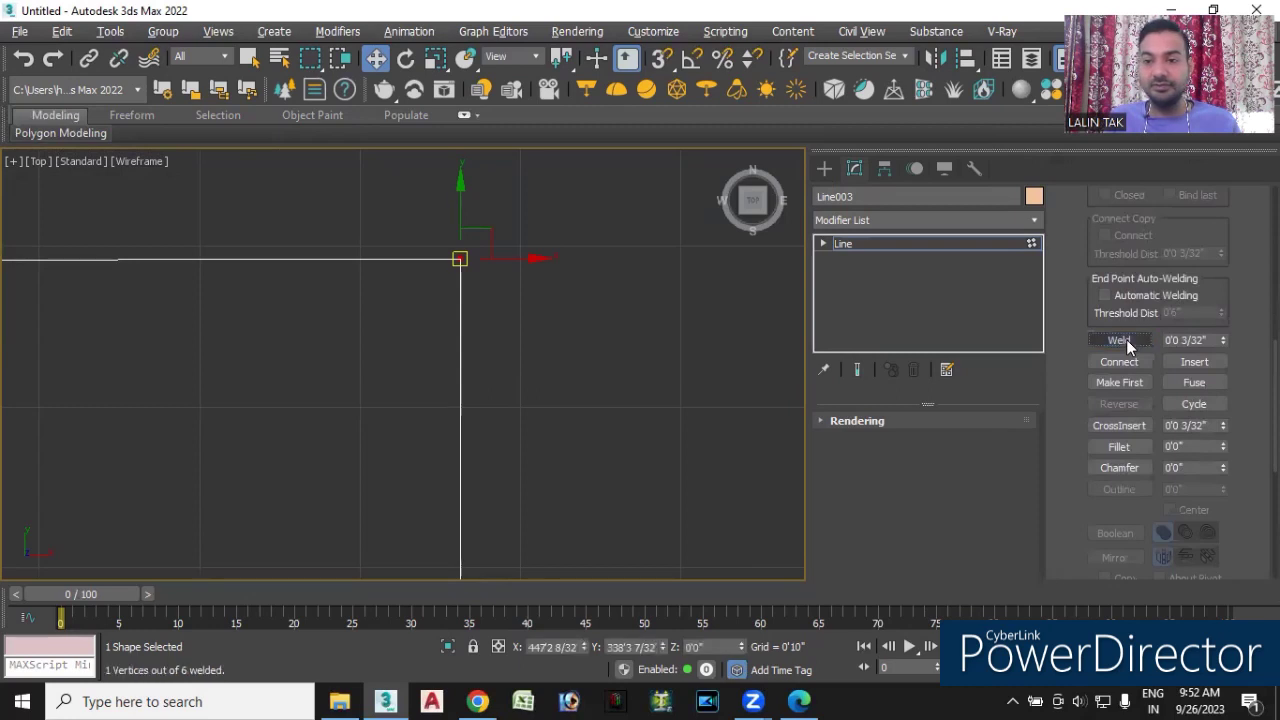
{"action": "scroll", "coordinate": [1160, 400], "scroll_direction": "up", "scroll_amount": 5}
{"action": "scroll", "coordinate": [1155, 277], "scroll_direction": "up", "scroll_amount": 2}
{"action": "scroll", "coordinate": [1155, 277], "scroll_direction": "up", "scroll_amount": 2}
{"action": "scroll", "coordinate": [1155, 277], "scroll_direction": "up", "scroll_amount": 2}
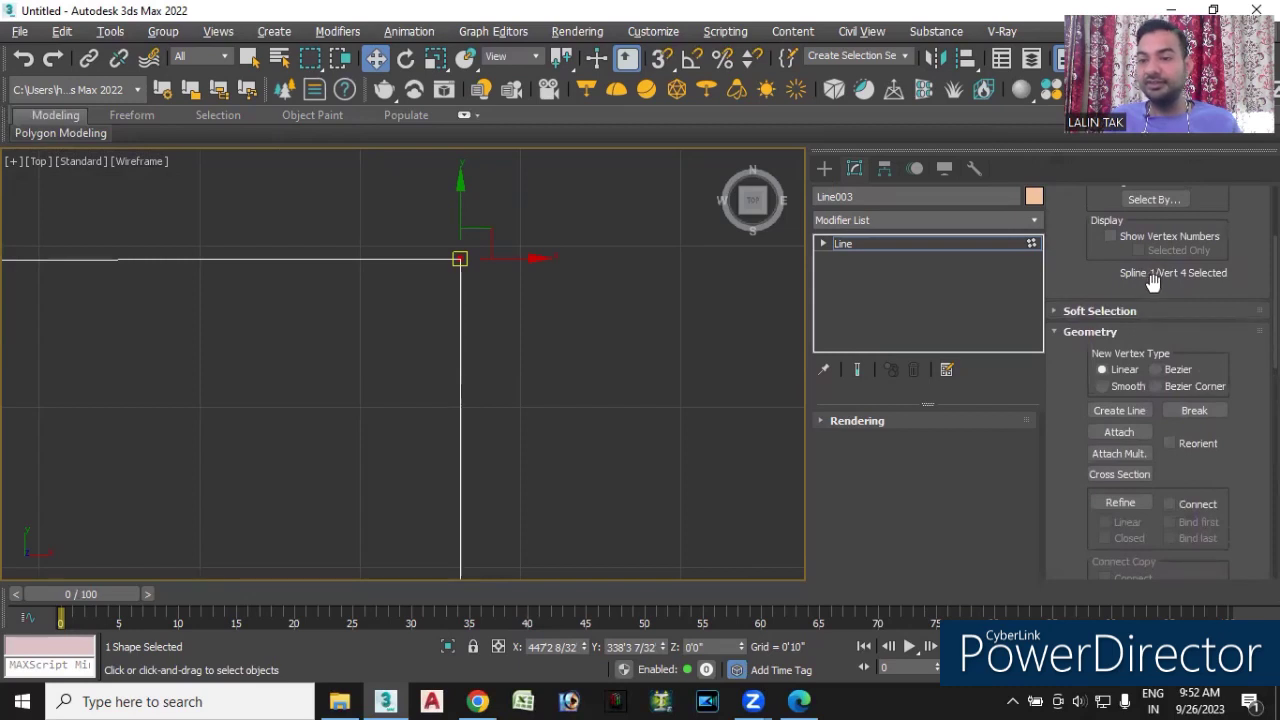
{"action": "left_click_drag", "start_coordinate": [429, 215], "coordinate": [537, 365]}
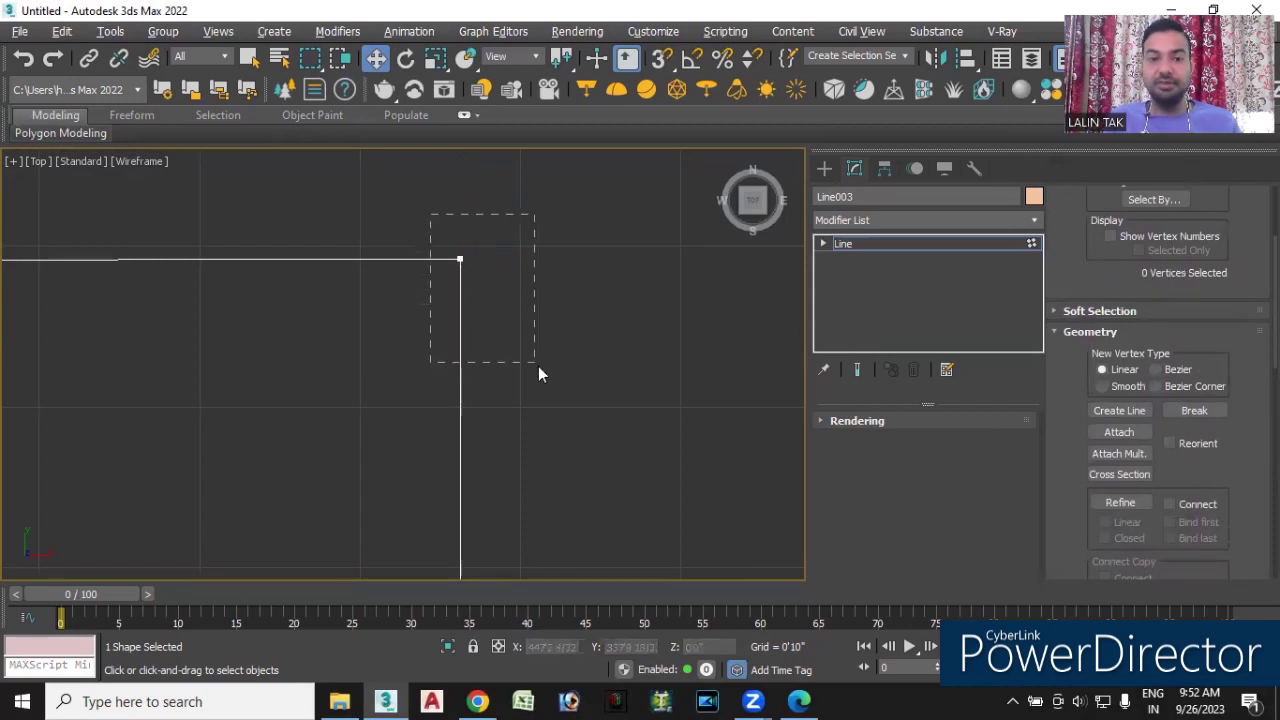
{"action": "left_click", "coordinate": [512, 318]}
- Zoom in on the white outline's unjoined bottom-right corner and frame the rectangle
{"action": "scroll", "coordinate": [512, 320], "scroll_direction": "down", "scroll_amount": 1}
{"action": "scroll", "coordinate": [512, 329], "scroll_direction": "down", "scroll_amount": 1}
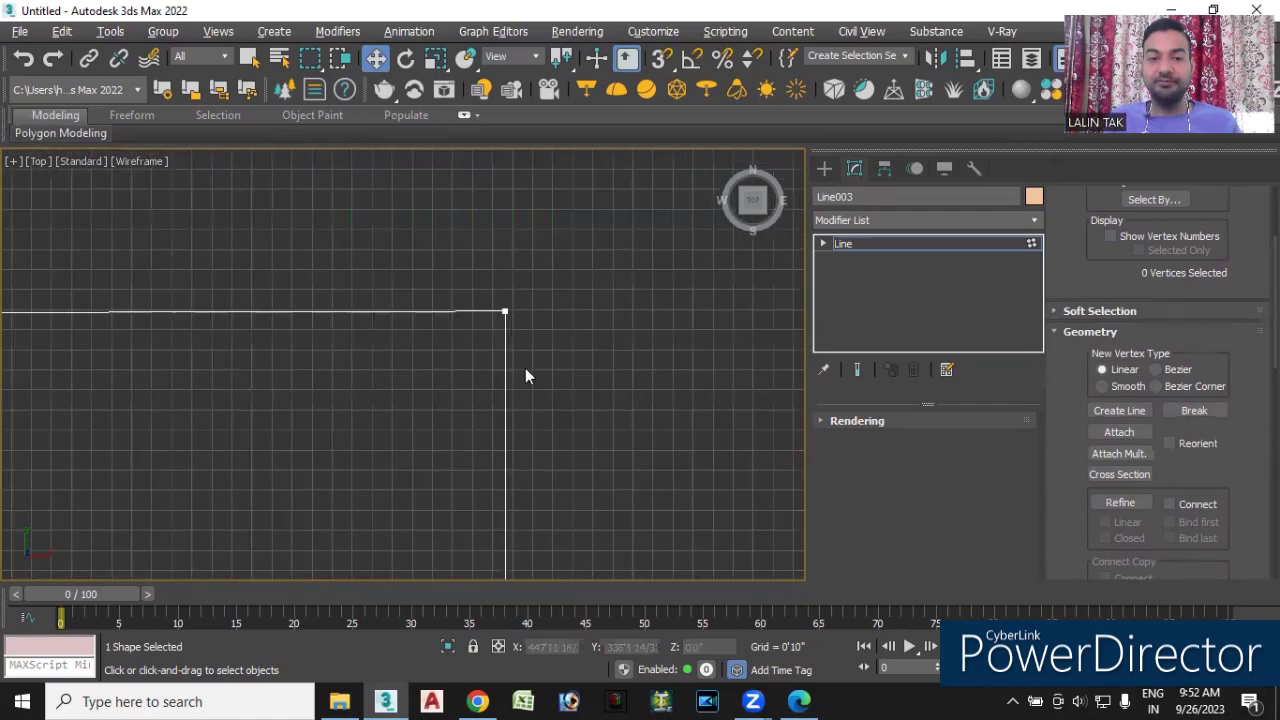
{"action": "scroll", "coordinate": [526, 371], "scroll_direction": "down", "scroll_amount": 2}
{"action": "scroll", "coordinate": [590, 260], "scroll_direction": "down", "scroll_amount": 1}
{"action": "scroll", "coordinate": [600, 257], "scroll_direction": "up", "scroll_amount": 1}
{"action": "scroll", "coordinate": [594, 311], "scroll_direction": "down", "scroll_amount": 2}
{"action": "scroll", "coordinate": [580, 310], "scroll_direction": "down", "scroll_amount": 1}
{"action": "middle_click_drag", "start_coordinate": [577, 309], "coordinate": [549, 204]}
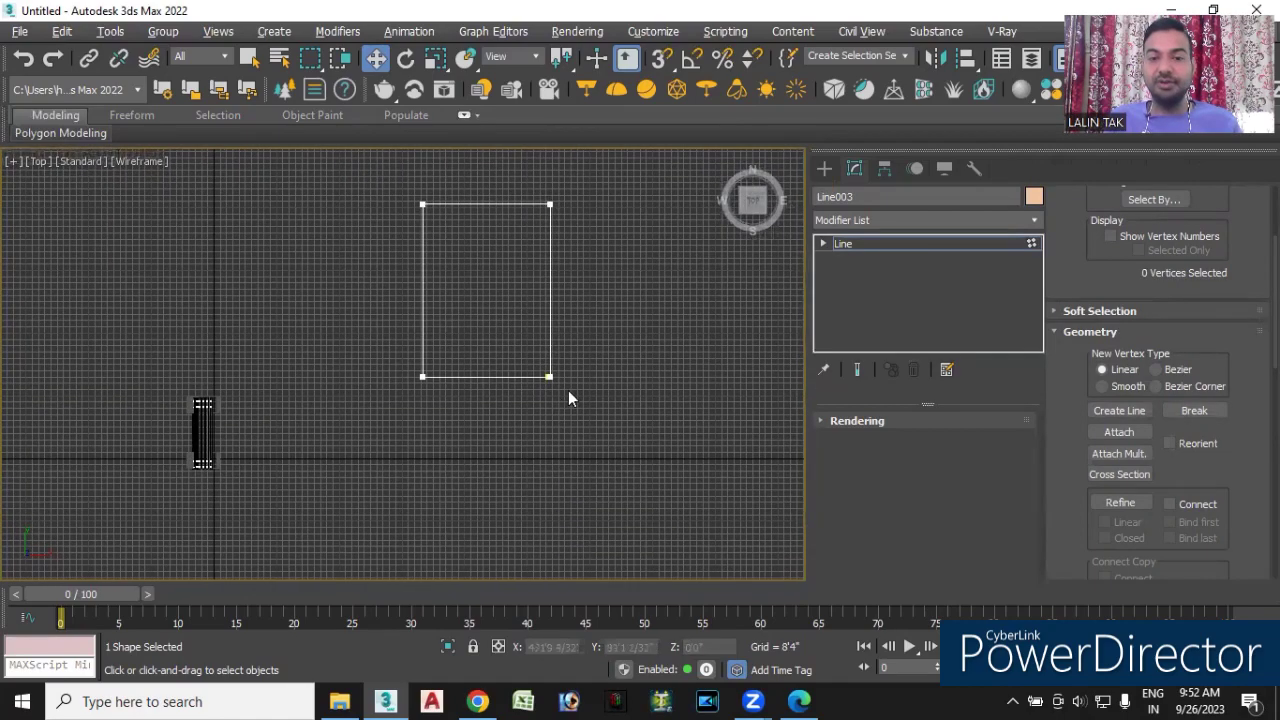
- Copy the rectangle to its right, creating Line004
{"action": "left_click", "coordinate": [824, 168]}
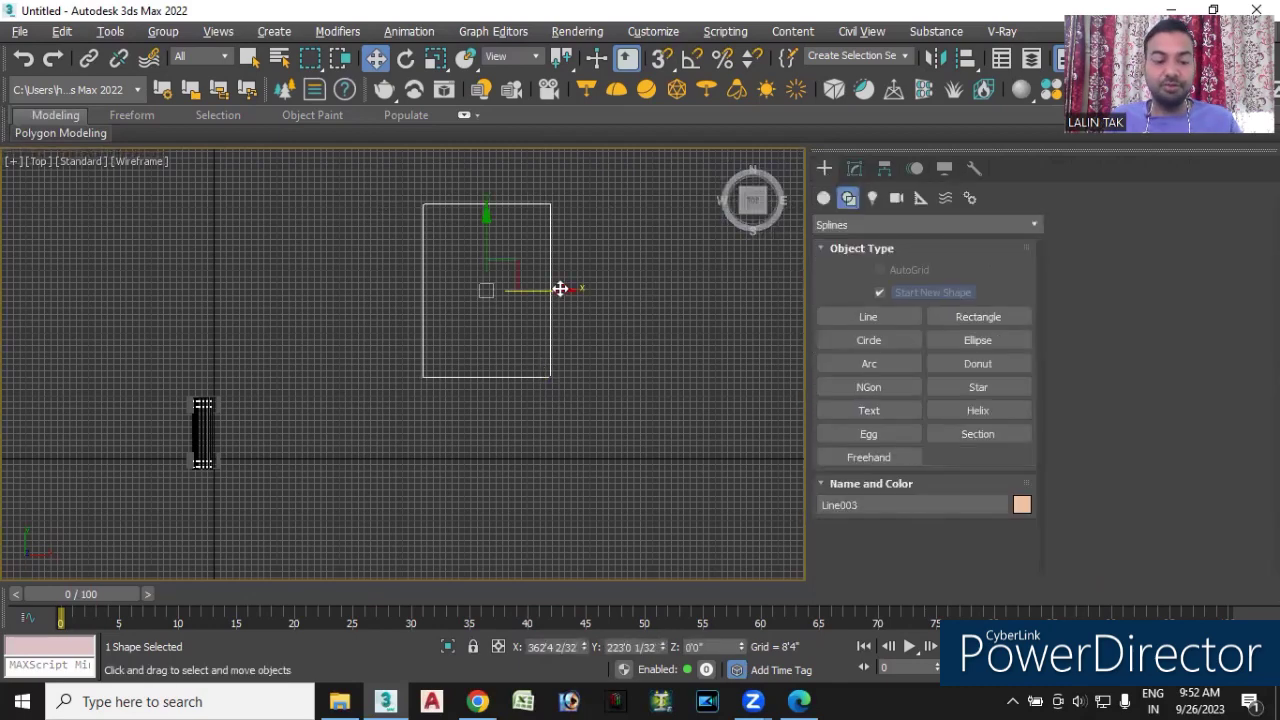
{"action": "left_click_drag", "start_coordinate": [560, 289], "coordinate": [748, 289], "text": "shift"}
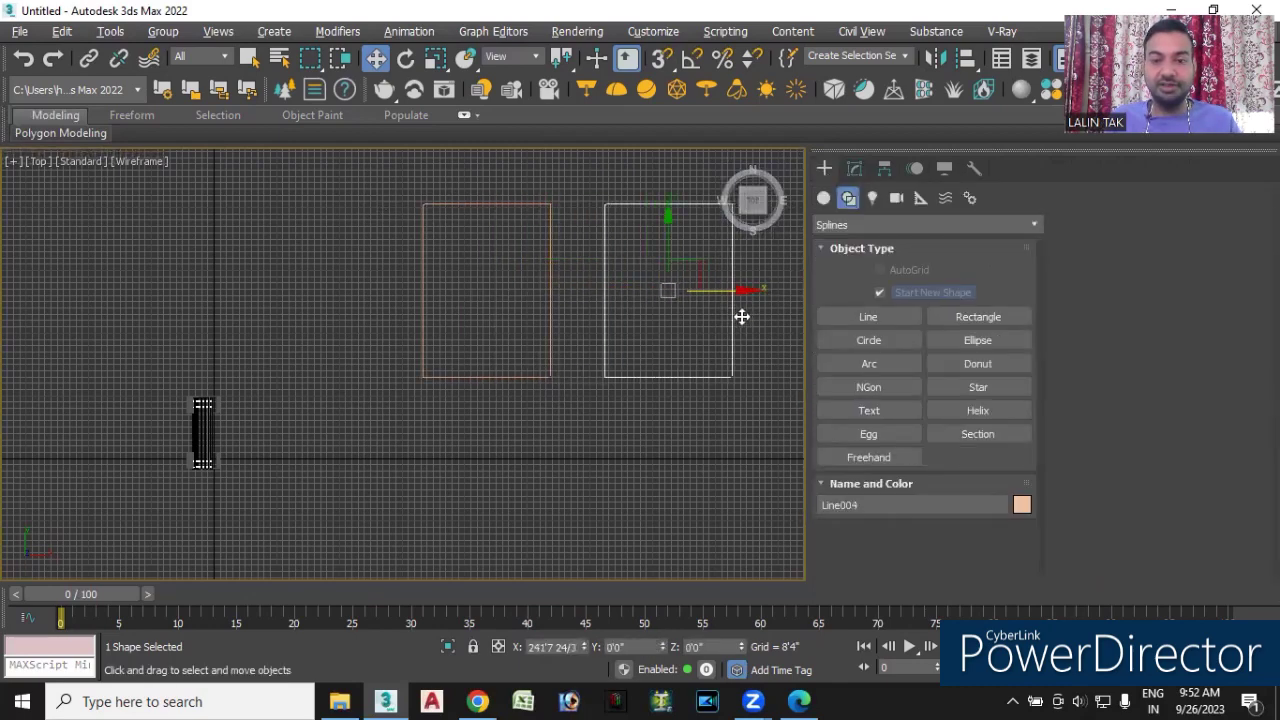
{"action": "left_click", "coordinate": [656, 428]}
{"action": "middle_click_drag", "start_coordinate": [583, 450], "coordinate": [529, 456]}
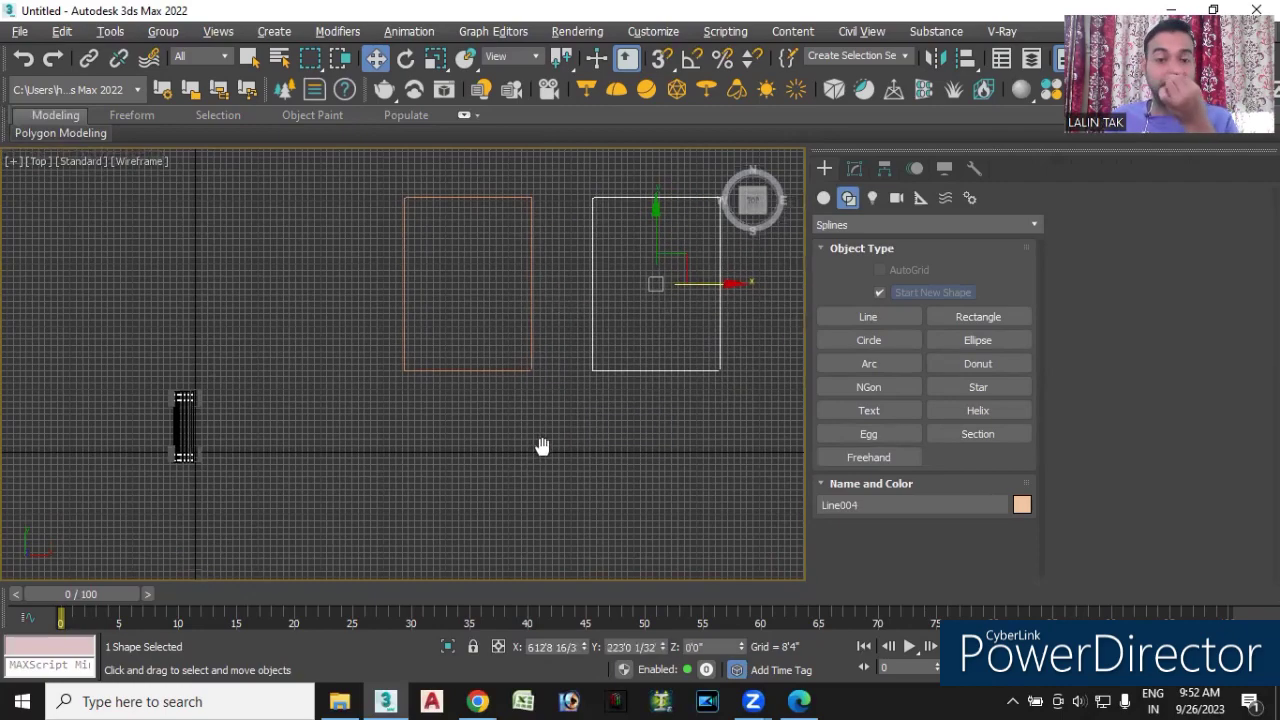
{"action": "scroll", "coordinate": [367, 290], "scroll_direction": "down", "scroll_amount": 2}
{"action": "scroll", "coordinate": [405, 286], "scroll_direction": "up", "scroll_amount": 2}
{"action": "scroll", "coordinate": [448, 334], "scroll_direction": "up", "scroll_amount": 2}
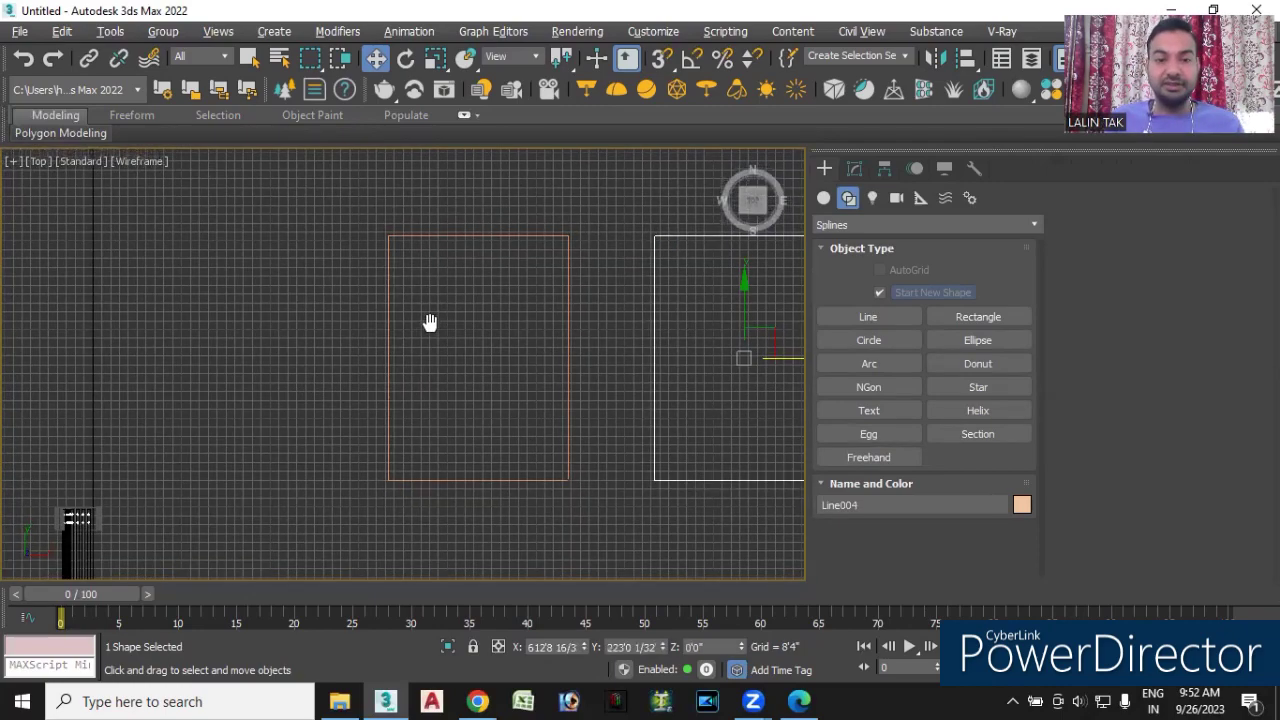
{"action": "middle_click_drag", "start_coordinate": [429, 323], "coordinate": [360, 232]}
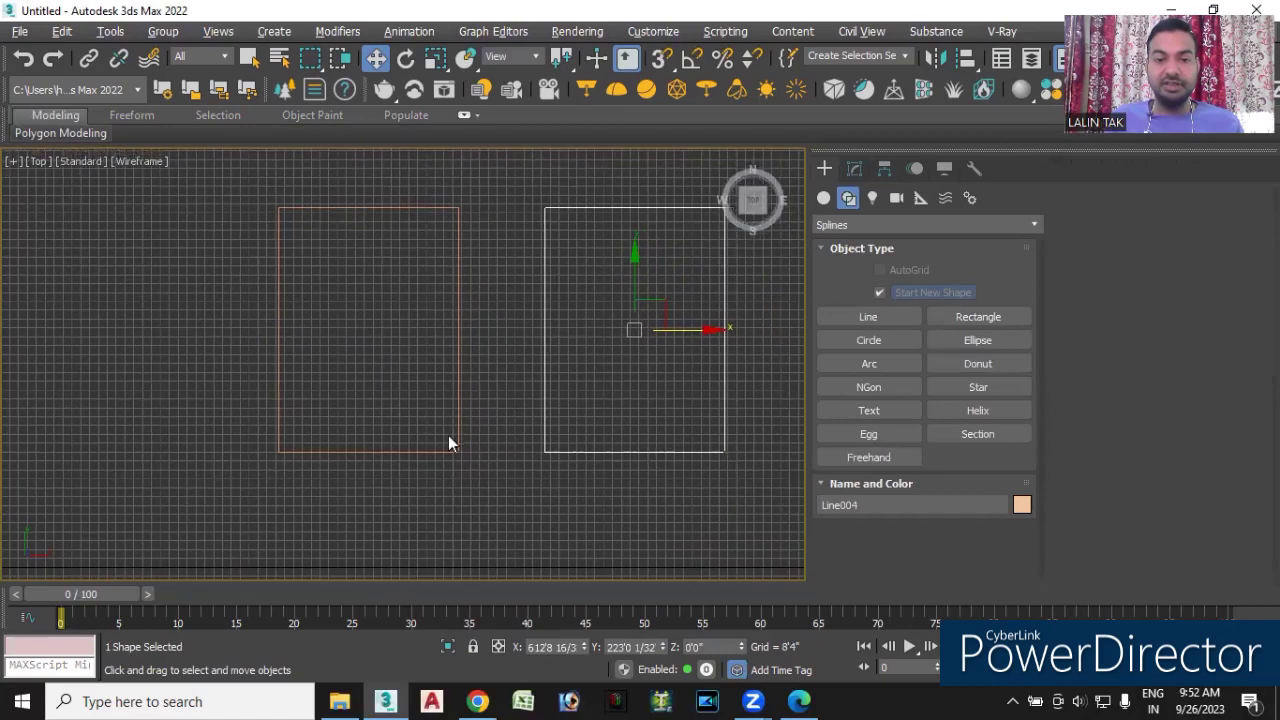
- Frame both rectangles and open Line004 for editing
{"action": "scroll", "coordinate": [465, 461], "scroll_direction": "up", "scroll_amount": 5}
{"action": "scroll", "coordinate": [437, 430], "scroll_direction": "up", "scroll_amount": 2}
{"action": "scroll", "coordinate": [433, 411], "scroll_direction": "up", "scroll_amount": 1}
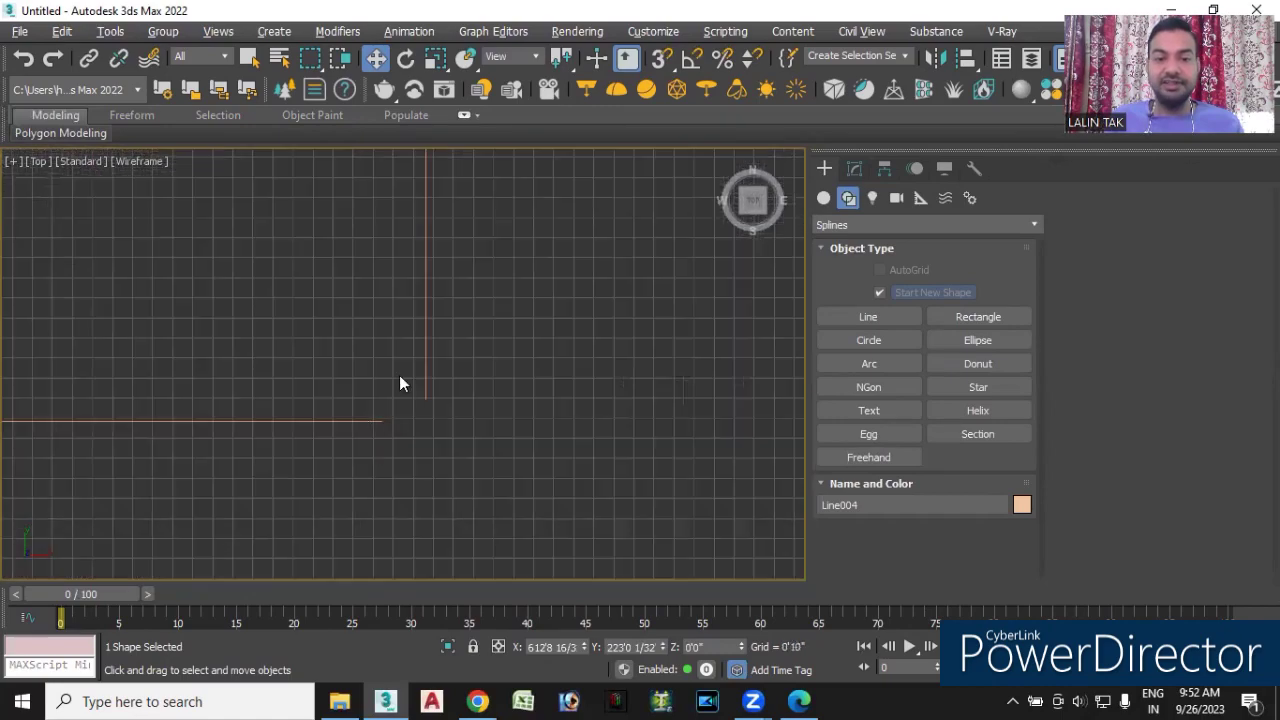
{"action": "scroll", "coordinate": [401, 405], "scroll_direction": "down", "scroll_amount": 2}
{"action": "scroll", "coordinate": [480, 418], "scroll_direction": "down", "scroll_amount": 2}
{"action": "scroll", "coordinate": [580, 418], "scroll_direction": "down", "scroll_amount": 2}
{"action": "scroll", "coordinate": [585, 405], "scroll_direction": "up", "scroll_amount": 4}
{"action": "scroll", "coordinate": [558, 395], "scroll_direction": "up", "scroll_amount": 2}
{"action": "scroll", "coordinate": [575, 394], "scroll_direction": "up", "scroll_amount": 1}
{"action": "scroll", "coordinate": [585, 398], "scroll_direction": "up", "scroll_amount": 1}
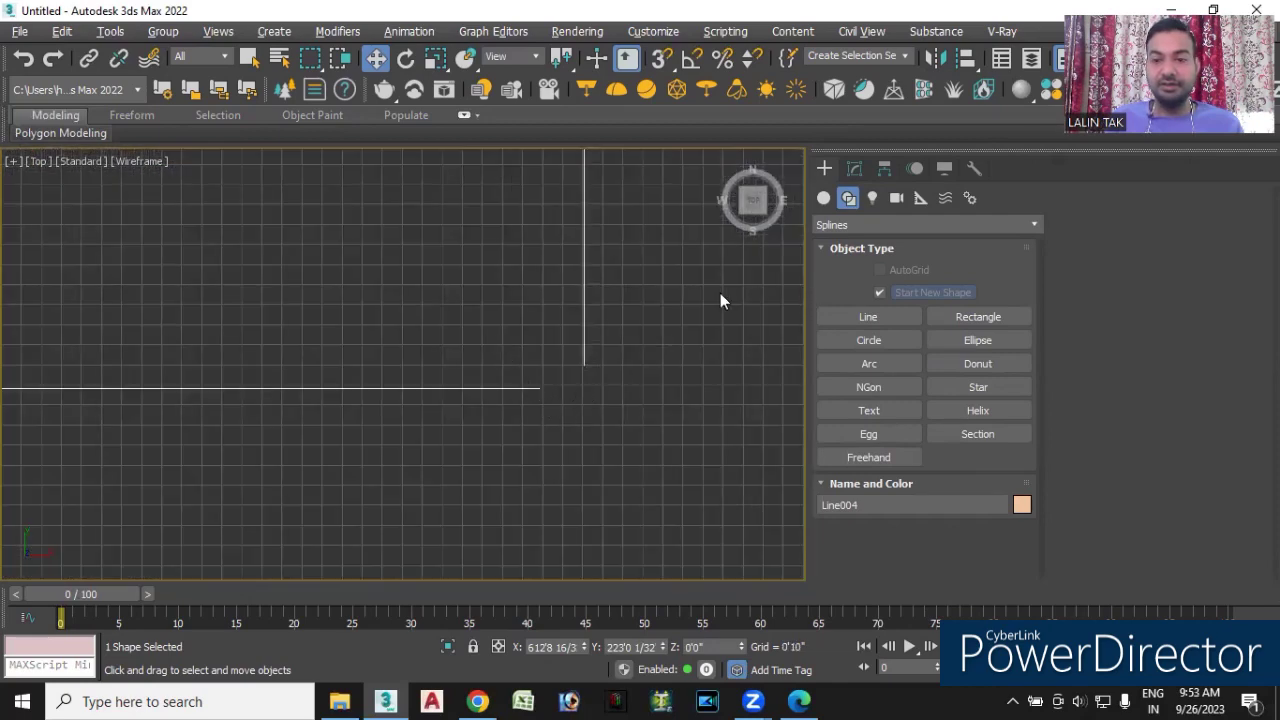
{"action": "left_click", "coordinate": [851, 168]}
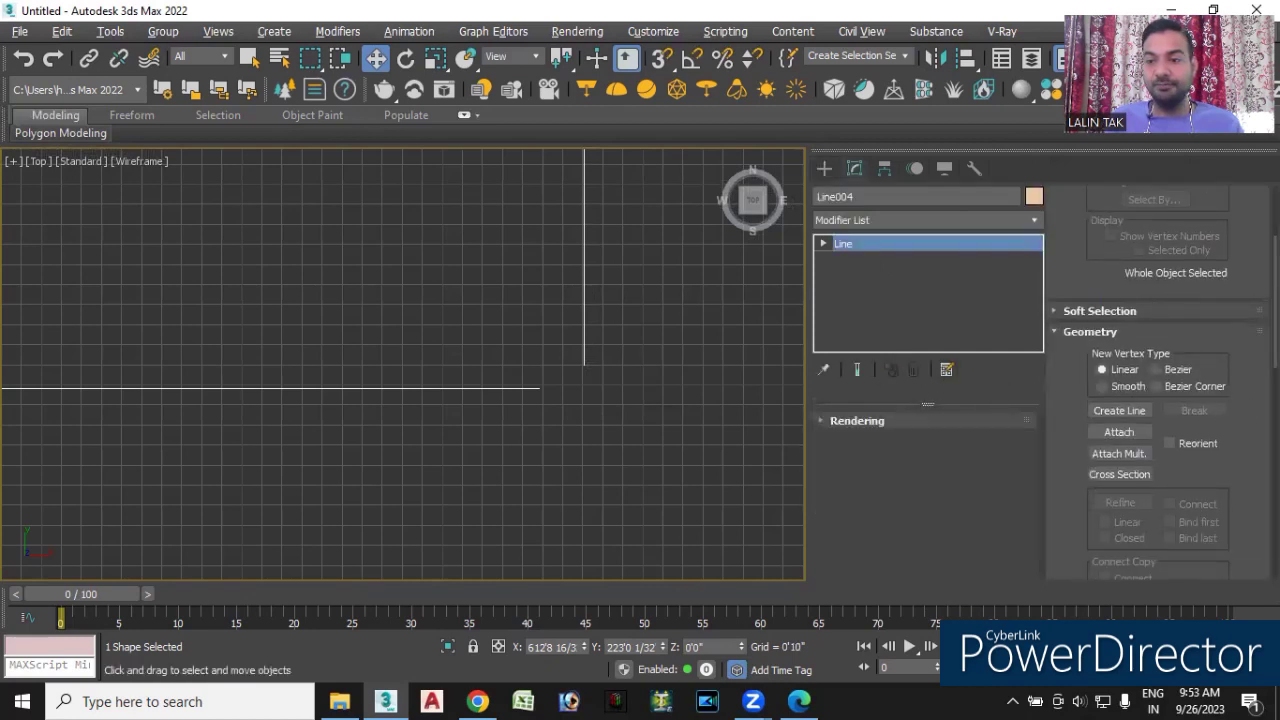
- In Vertex mode, box-select the two loose end points at the white shape's corner
{"action": "scroll", "coordinate": [1150, 300], "scroll_direction": "up", "scroll_amount": 2}
{"action": "scroll", "coordinate": [1150, 300], "scroll_direction": "up", "scroll_amount": 2}
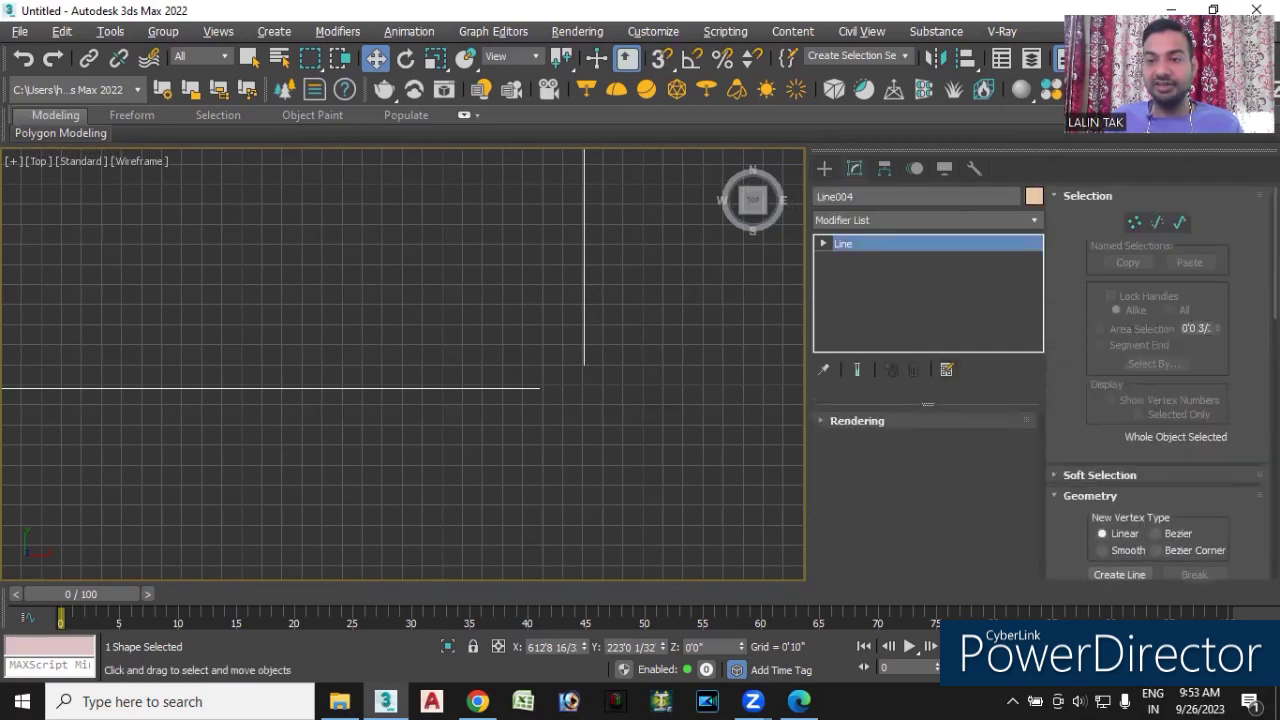
{"action": "left_click", "coordinate": [1134, 223]}
{"action": "left_click_drag", "start_coordinate": [472, 319], "coordinate": [657, 462]}
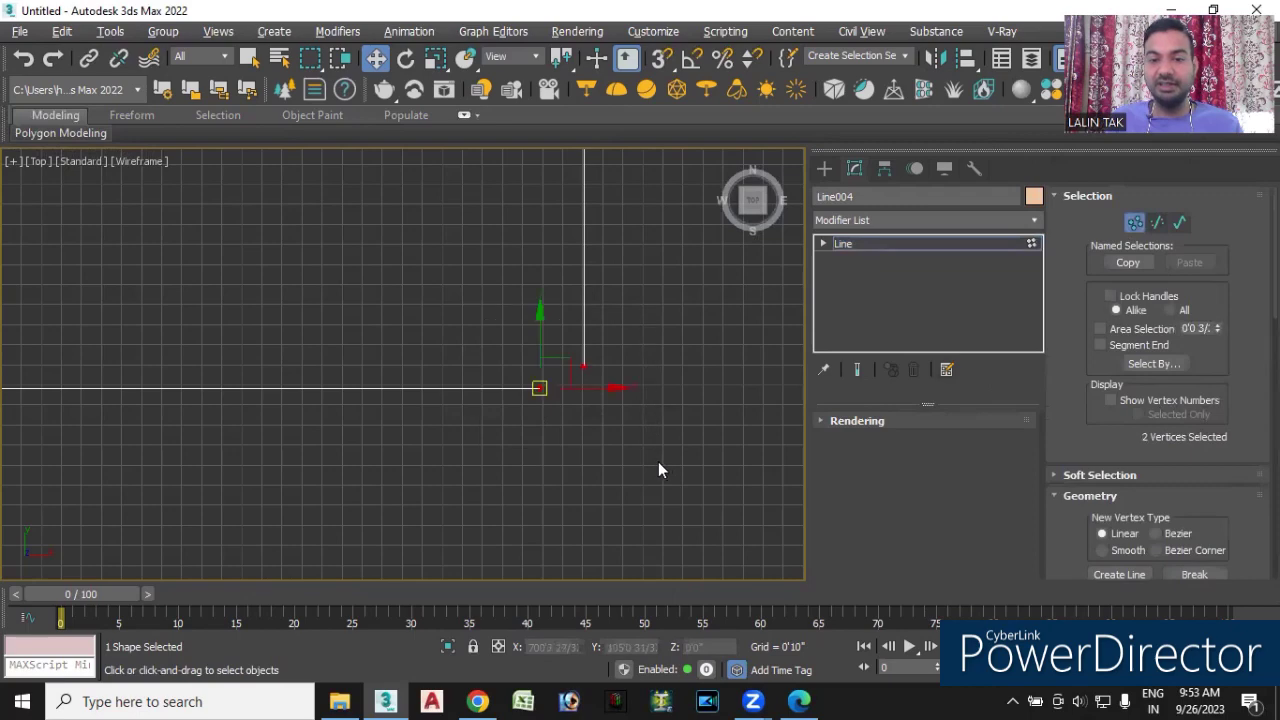
- Fuse and weld the two corner end points into one vertex to close Line004
{"action": "scroll", "coordinate": [570, 405], "scroll_direction": "up", "scroll_amount": 2}
{"action": "scroll", "coordinate": [570, 405], "scroll_direction": "up", "scroll_amount": 1}
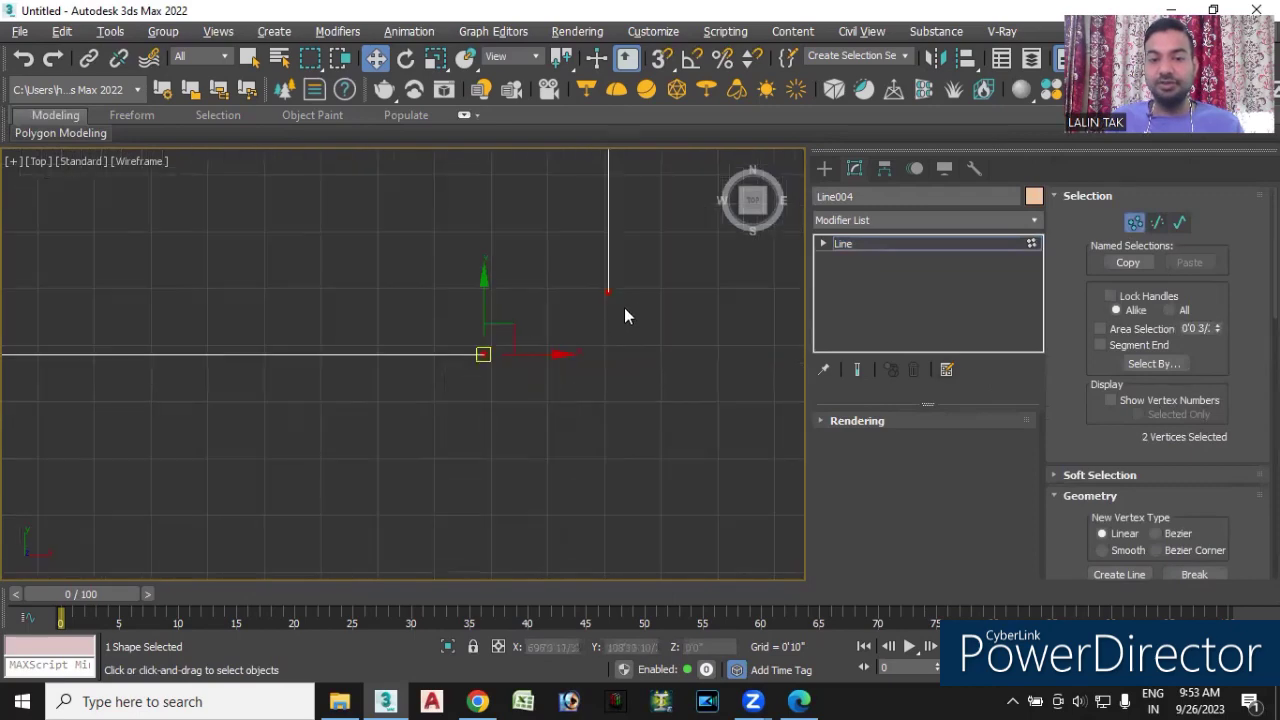
{"action": "scroll", "coordinate": [1160, 420], "scroll_direction": "down", "scroll_amount": 1}
{"action": "scroll", "coordinate": [1160, 420], "scroll_direction": "down", "scroll_amount": 4}
{"action": "scroll", "coordinate": [1201, 412], "scroll_direction": "down", "scroll_amount": 4}
{"action": "scroll", "coordinate": [1201, 412], "scroll_direction": "down", "scroll_amount": 1}
{"action": "left_click", "coordinate": [1190, 431]}
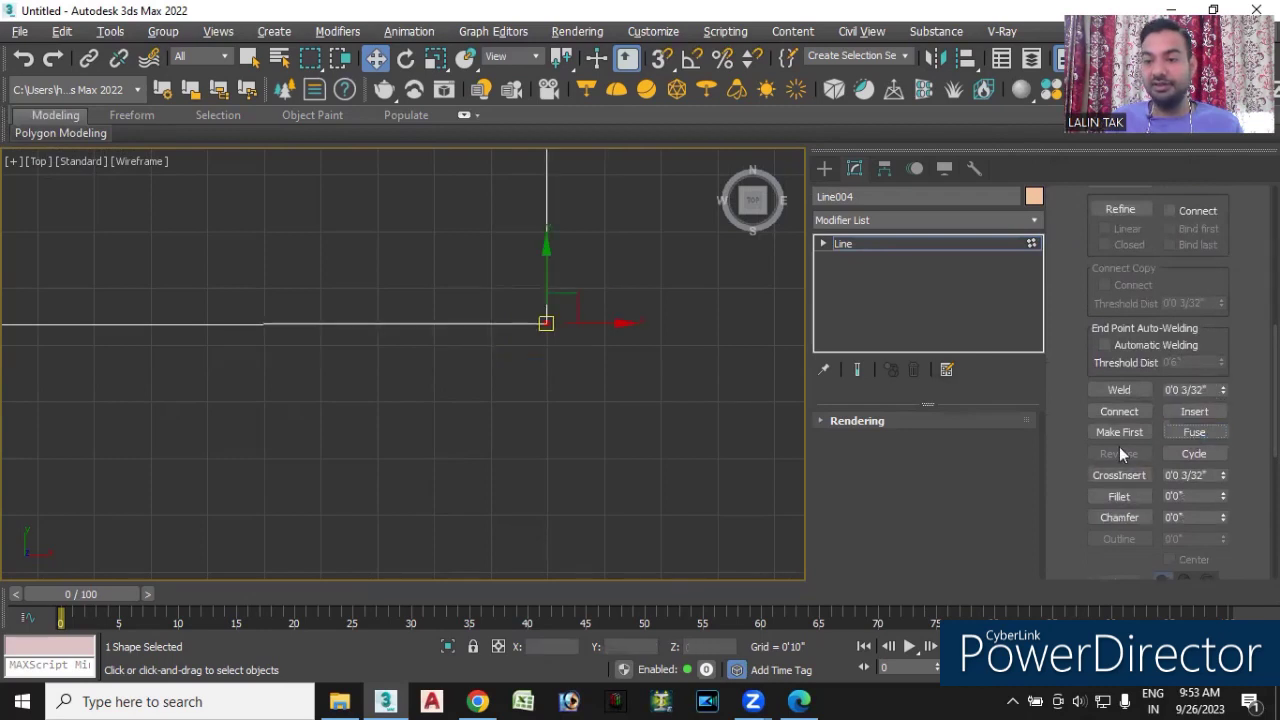
{"action": "left_click", "coordinate": [1118, 392]}
{"action": "left_click", "coordinate": [1117, 391]}
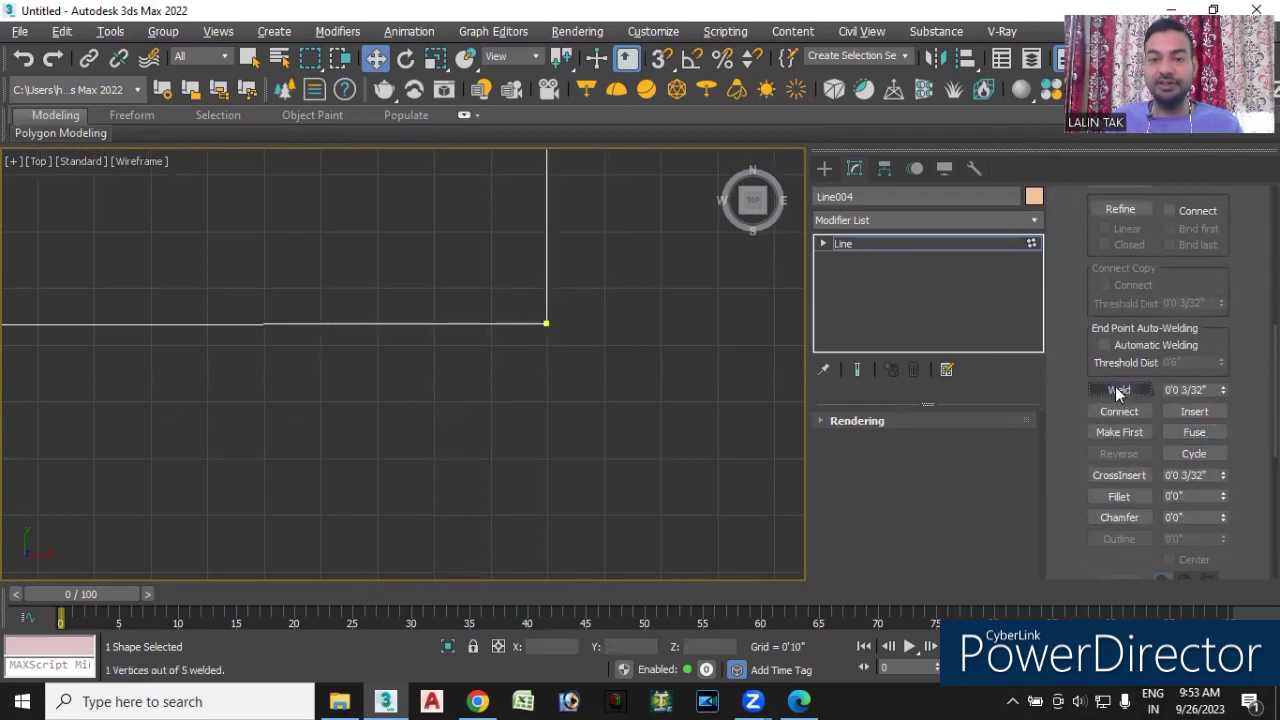
{"action": "scroll", "coordinate": [637, 424], "scroll_direction": "down", "scroll_amount": 2}
{"action": "scroll", "coordinate": [637, 424], "scroll_direction": "down", "scroll_amount": 3}
{"action": "scroll", "coordinate": [635, 433], "scroll_direction": "down", "scroll_amount": 2}
{"action": "scroll", "coordinate": [590, 397], "scroll_direction": "down", "scroll_amount": 3}
{"action": "scroll", "coordinate": [596, 403], "scroll_direction": "up", "scroll_amount": 1}
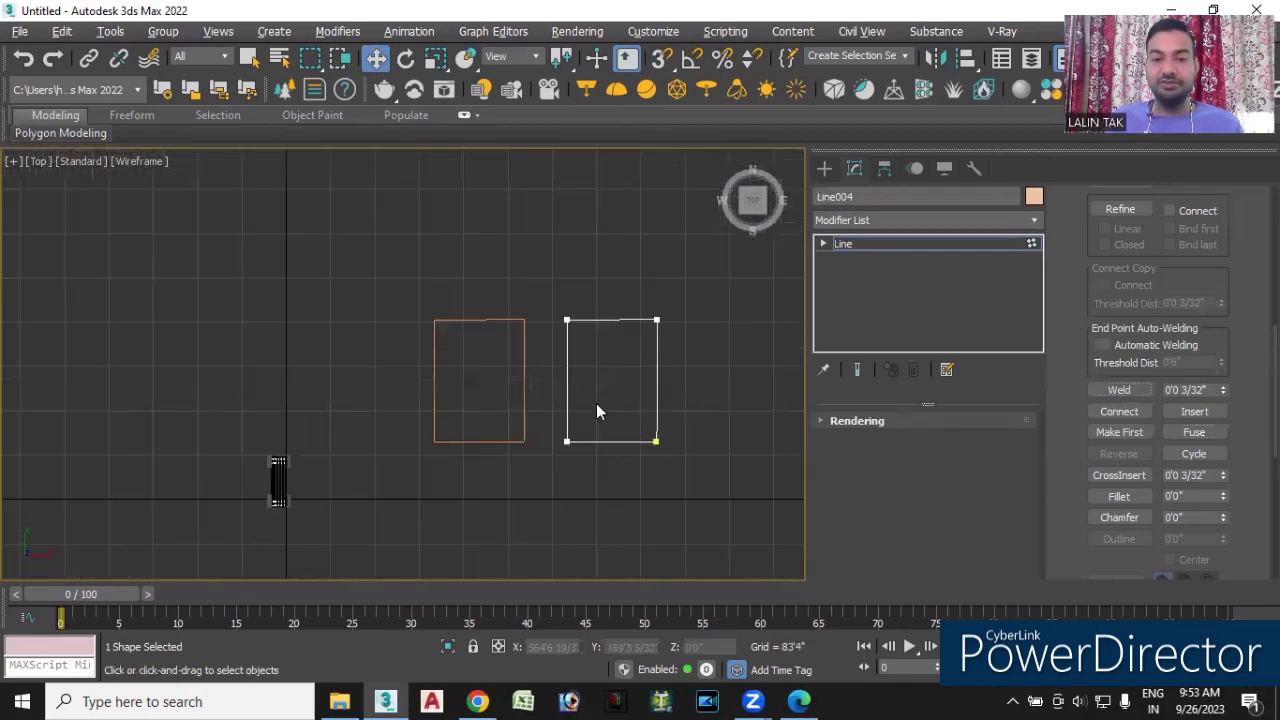
{"action": "left_click", "coordinate": [866, 214]}
- Add an Extrude modifier to Line004 and raise its Amount to 163'5 16/3" in Perspective
{"action": "type", "text": "ext"}
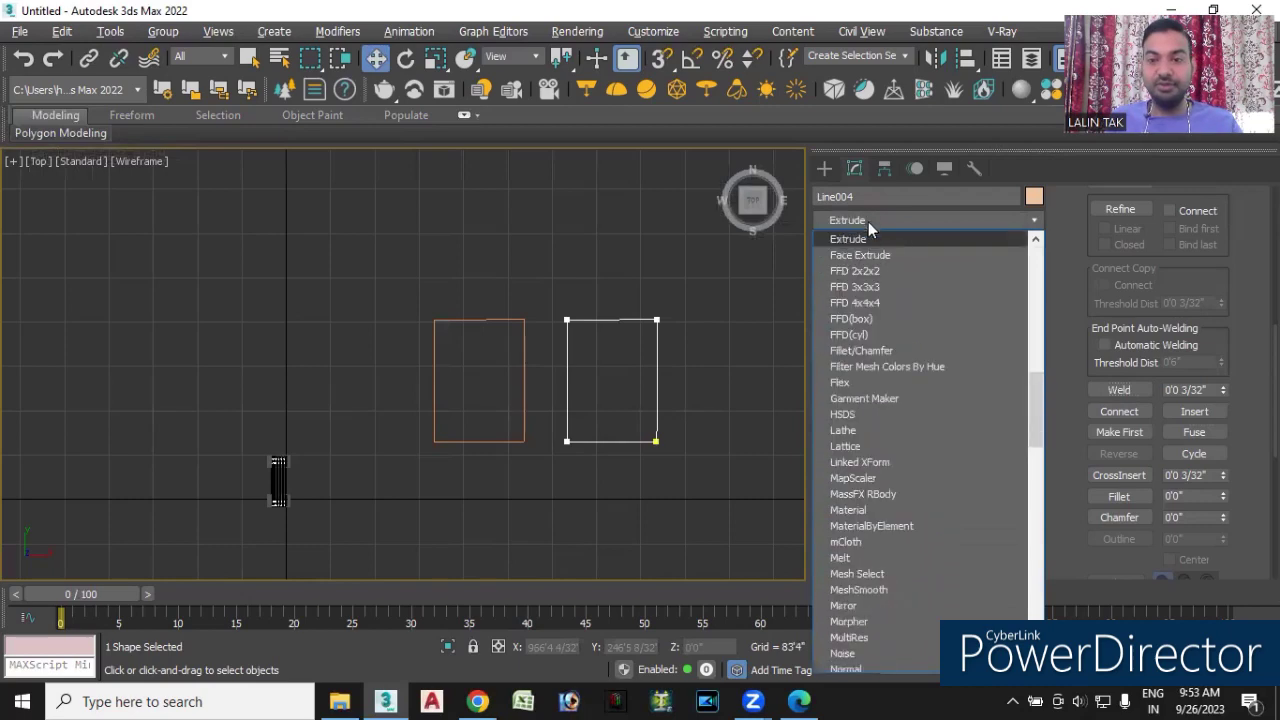
{"action": "left_click", "coordinate": [862, 238]}
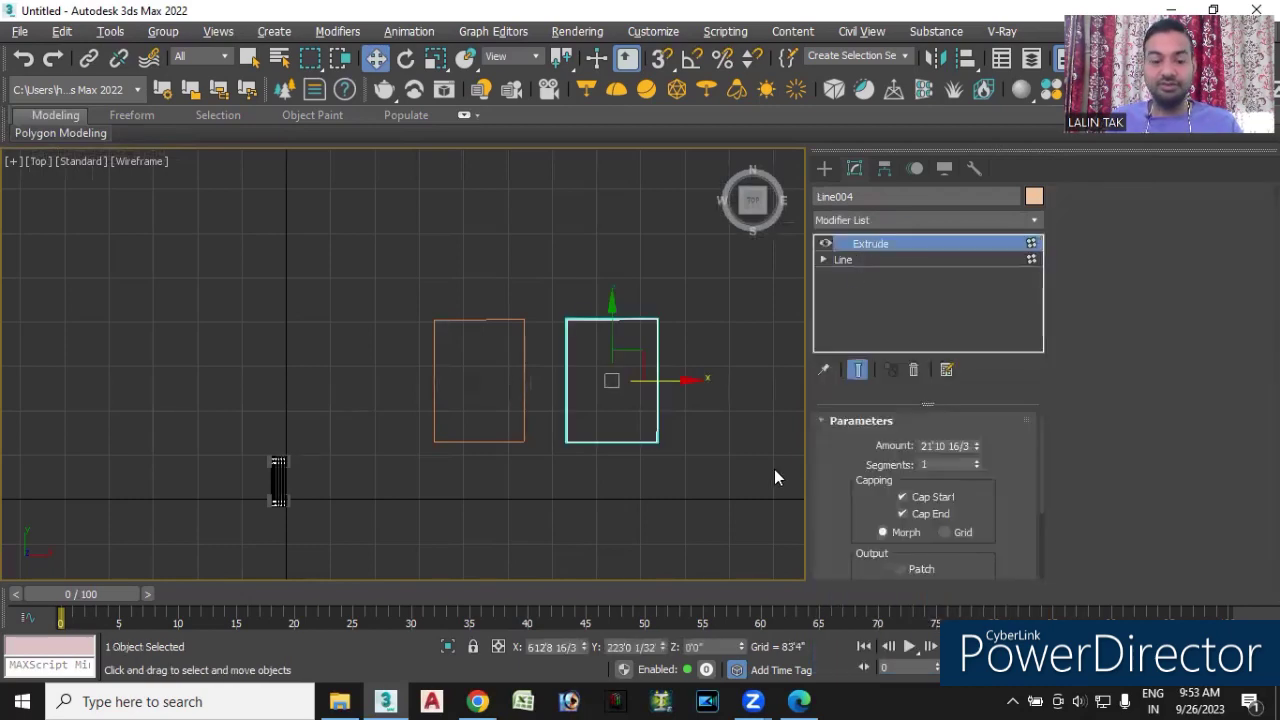
{"action": "key", "text": "p"}
{"action": "scroll", "coordinate": [508, 428], "scroll_direction": "down", "scroll_amount": 3}
{"action": "scroll", "coordinate": [551, 437], "scroll_direction": "down", "scroll_amount": 2}
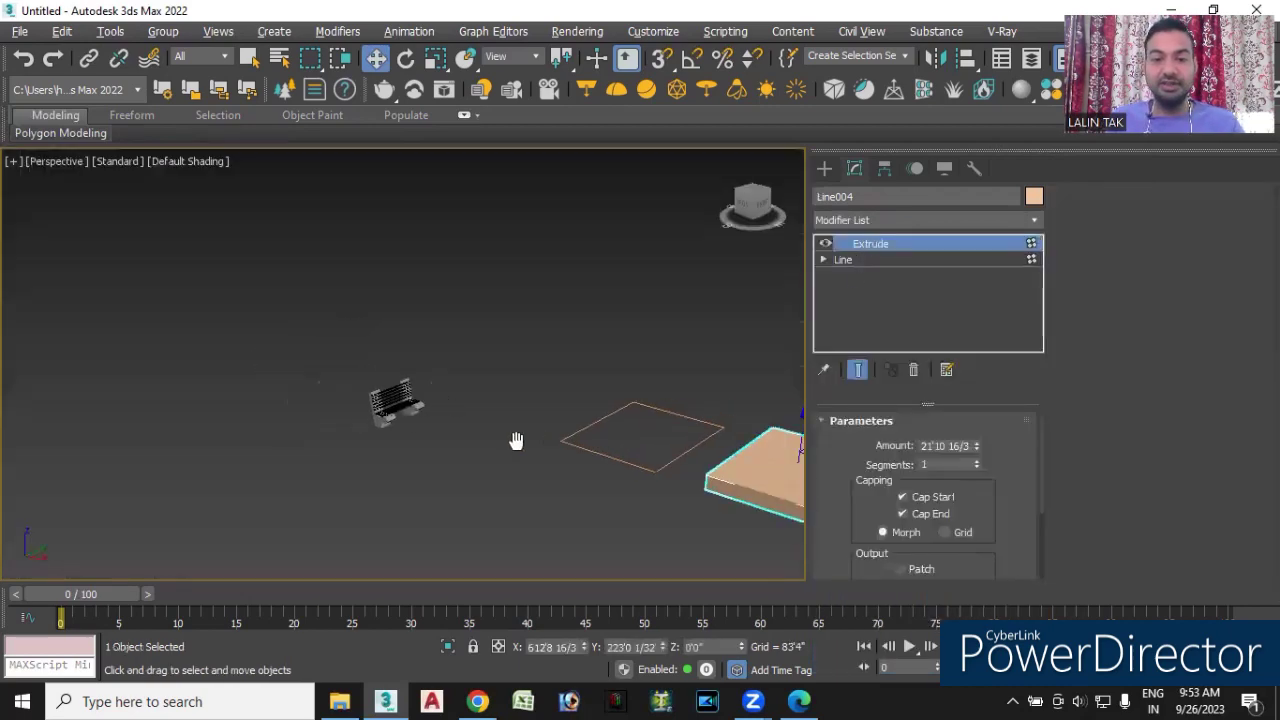
{"action": "mouse_move", "coordinate": [976, 446]}
{"action": "left_mouse_down"}
{"action": "mouse_move", "coordinate": [962, 613]}
{"action": "mouse_move", "coordinate": [920, 698]}
{"action": "left_mouse_up"}
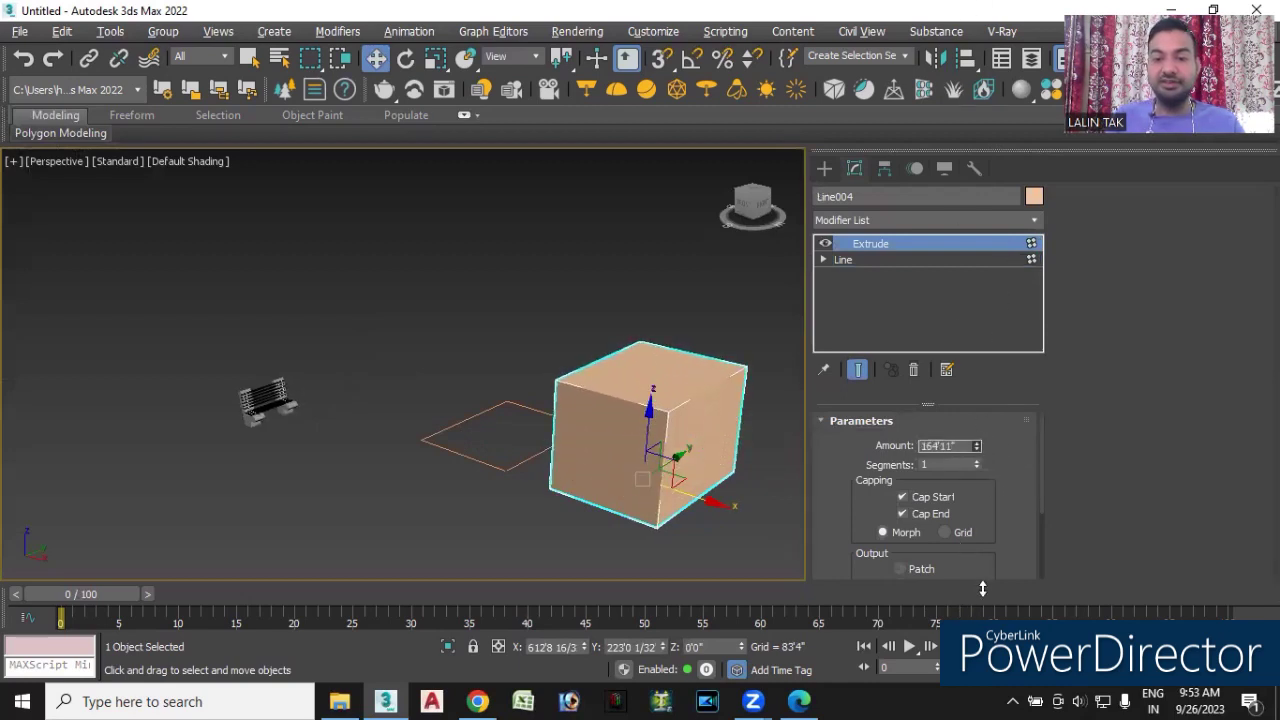
- Turn off Cap End and Cap Start so the extruded walls stand open and hollow
{"action": "mouse_move", "coordinate": [590, 558]}
{"action": "middle_mouse_down", "text": "alt"}
{"action": "mouse_move", "coordinate": [560, 563]}
{"action": "mouse_move", "coordinate": [691, 586]}
{"action": "mouse_move", "coordinate": [710, 606]}
{"action": "middle_mouse_up", "text": "alt"}
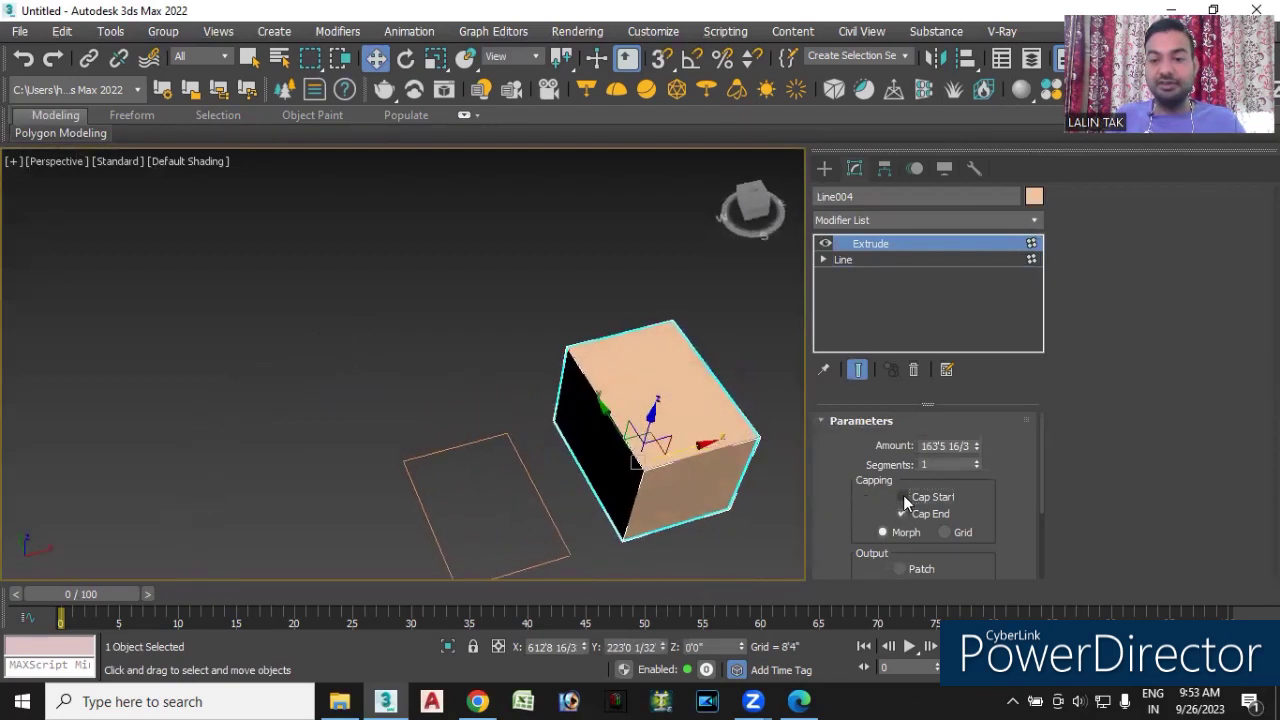
{"action": "mouse_move", "coordinate": [735, 544]}
{"action": "middle_mouse_down", "text": "alt"}
{"action": "mouse_move", "coordinate": [705, 352]}
{"action": "mouse_move", "coordinate": [754, 623]}
{"action": "mouse_move", "coordinate": [868, 515]}
{"action": "middle_mouse_up", "text": "alt"}
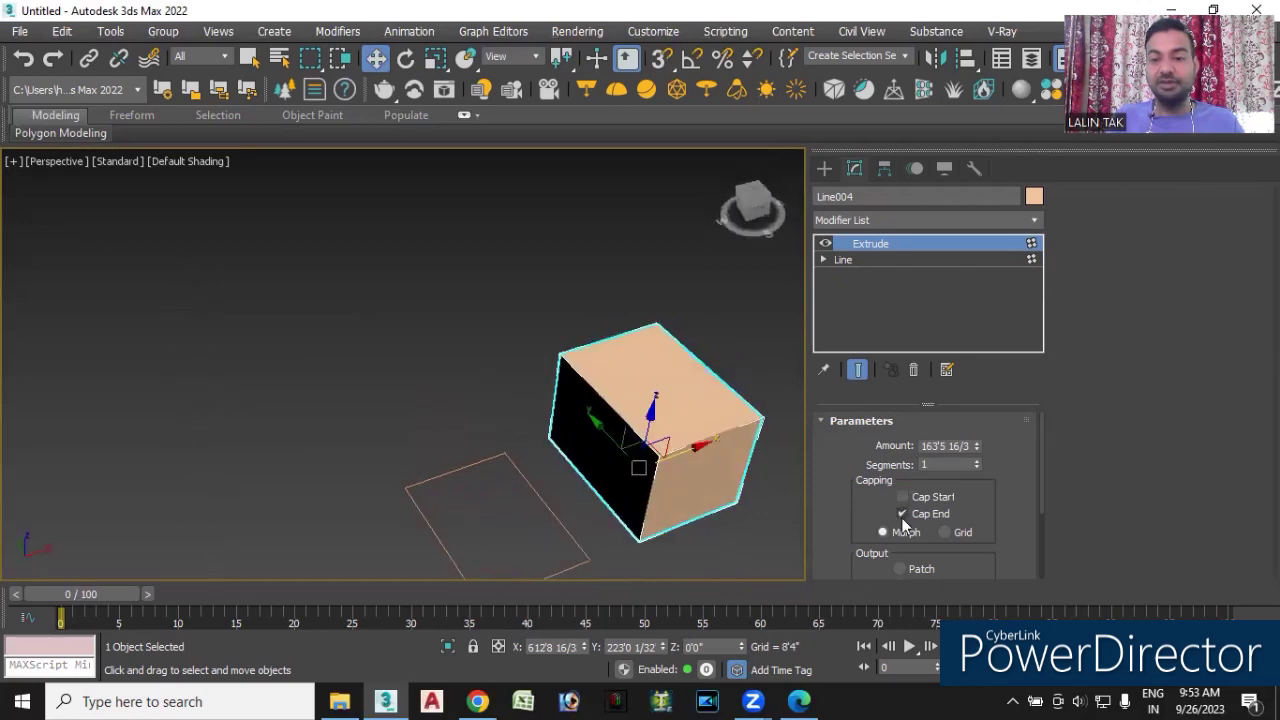
{"action": "left_click", "coordinate": [903, 514]}
{"action": "mouse_move", "coordinate": [763, 516]}
{"action": "middle_mouse_down", "text": "alt"}
{"action": "mouse_move", "coordinate": [642, 550]}
{"action": "mouse_move", "coordinate": [748, 560]}
{"action": "mouse_move", "coordinate": [786, 543]}
{"action": "mouse_move", "coordinate": [760, 537]}
{"action": "middle_mouse_up", "text": "alt"}
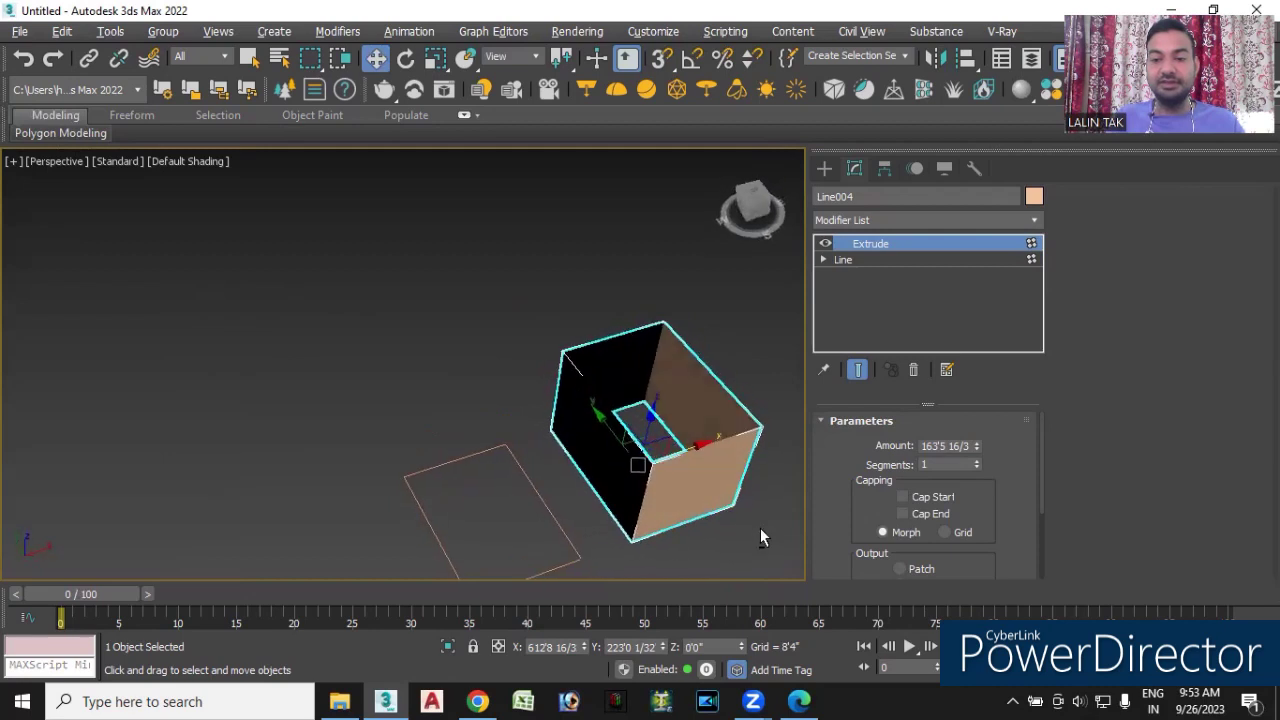
{"action": "left_click", "coordinate": [902, 497]}
{"action": "mouse_move", "coordinate": [614, 491]}
{"action": "middle_mouse_down", "text": "alt"}
{"action": "mouse_move", "coordinate": [576, 537]}
{"action": "mouse_move", "coordinate": [593, 524]}
{"action": "mouse_move", "coordinate": [568, 531]}
{"action": "mouse_move", "coordinate": [569, 563]}
{"action": "middle_mouse_up", "text": "alt"}
{"action": "scroll", "coordinate": [547, 480], "scroll_direction": "up", "scroll_amount": 3}
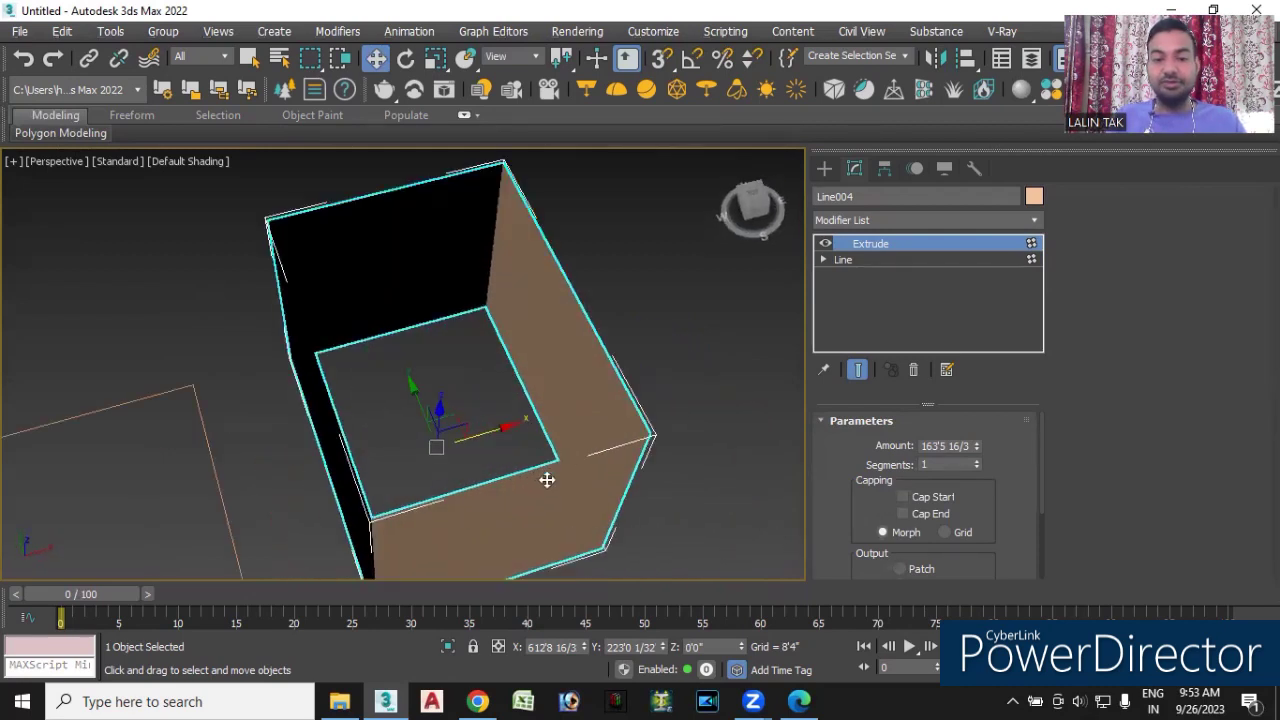
{"action": "scroll", "coordinate": [620, 453], "scroll_direction": "down", "scroll_amount": 2}
{"action": "mouse_move", "coordinate": [646, 491]}
{"action": "middle_mouse_down", "text": "alt"}
{"action": "mouse_move", "coordinate": [674, 503]}
{"action": "mouse_move", "coordinate": [770, 393]}
{"action": "middle_mouse_up", "text": "alt"}
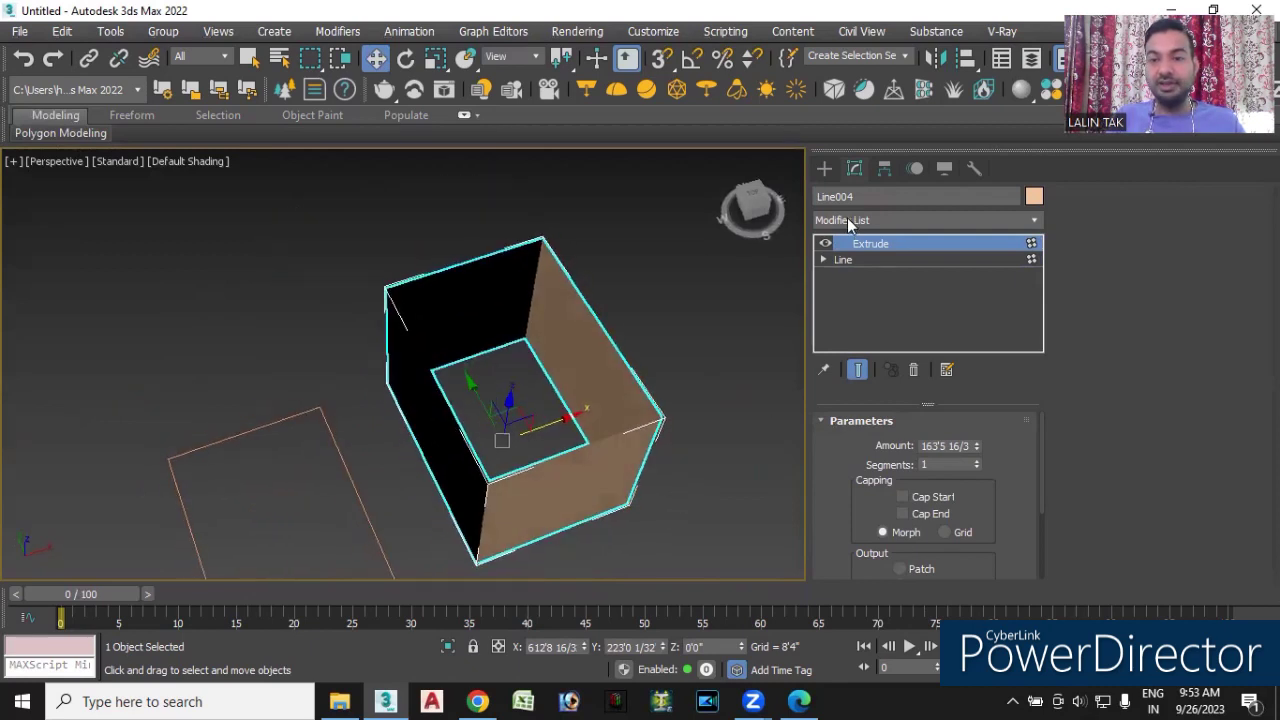
- Add a Shell modifier to Line004 with 5'10 31/3" inner and 4'5 21/32" outer thickness
{"action": "left_click", "coordinate": [845, 220]}
{"action": "type", "text": "sh"}
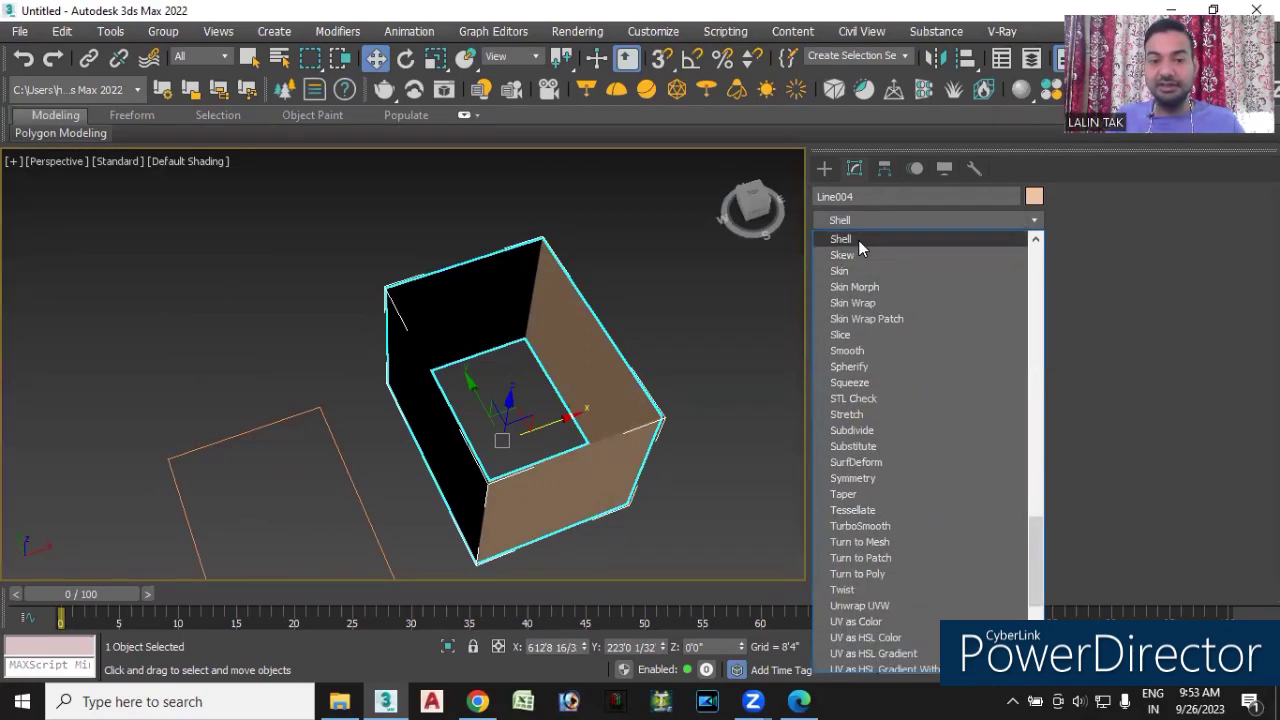
{"action": "left_click", "coordinate": [858, 240]}
{"action": "scroll", "coordinate": [606, 458], "scroll_direction": "up", "scroll_amount": 2}
{"action": "scroll", "coordinate": [602, 452], "scroll_direction": "up", "scroll_amount": 4}
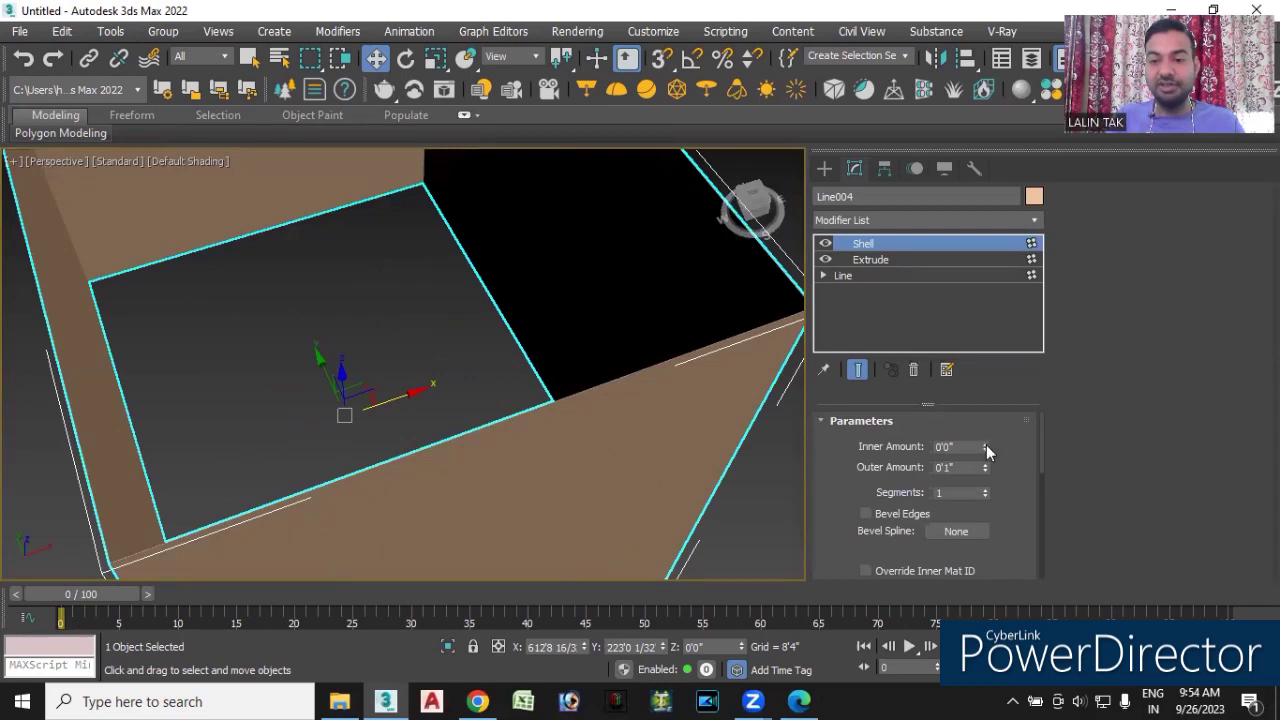
{"action": "mouse_move", "coordinate": [986, 450]}
{"action": "left_mouse_down"}
{"action": "mouse_move", "coordinate": [960, 105]}
{"action": "mouse_move", "coordinate": [1198, 546]}
{"action": "left_mouse_up"}
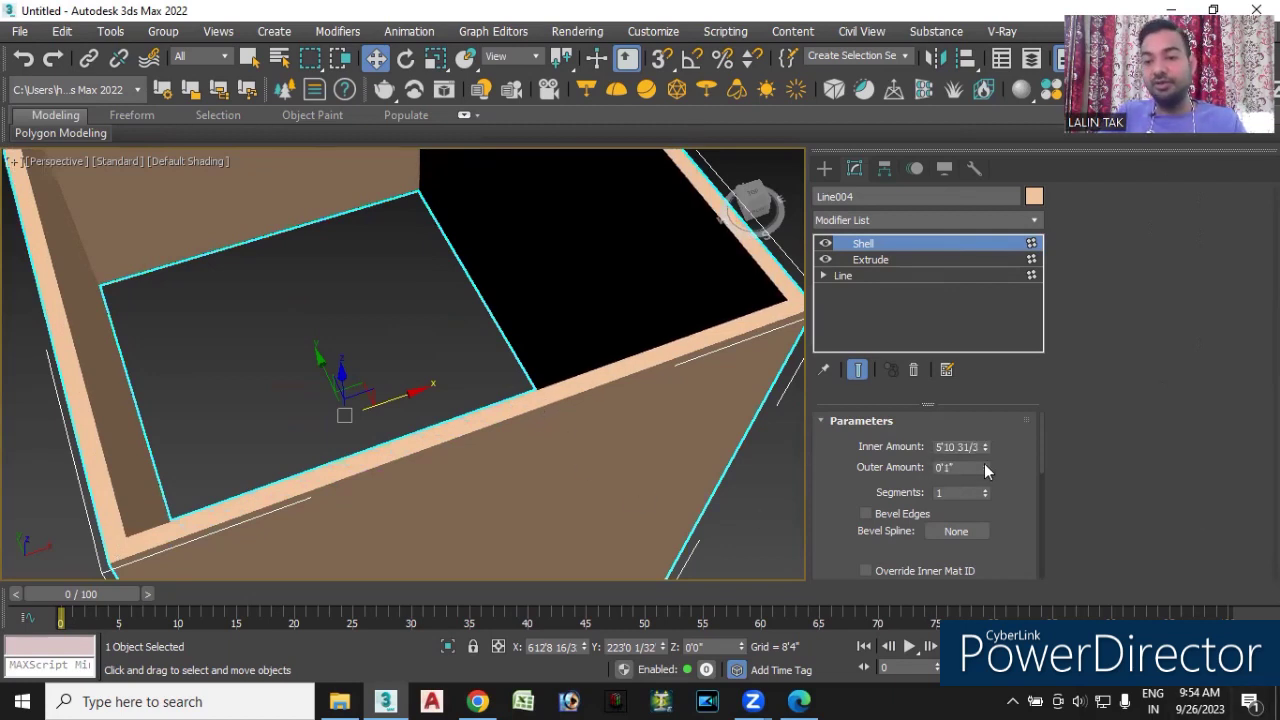
{"action": "left_click_drag", "start_coordinate": [985, 467], "coordinate": [1001, 5]}
{"action": "scroll", "coordinate": [482, 375], "scroll_direction": "down", "scroll_amount": 6}
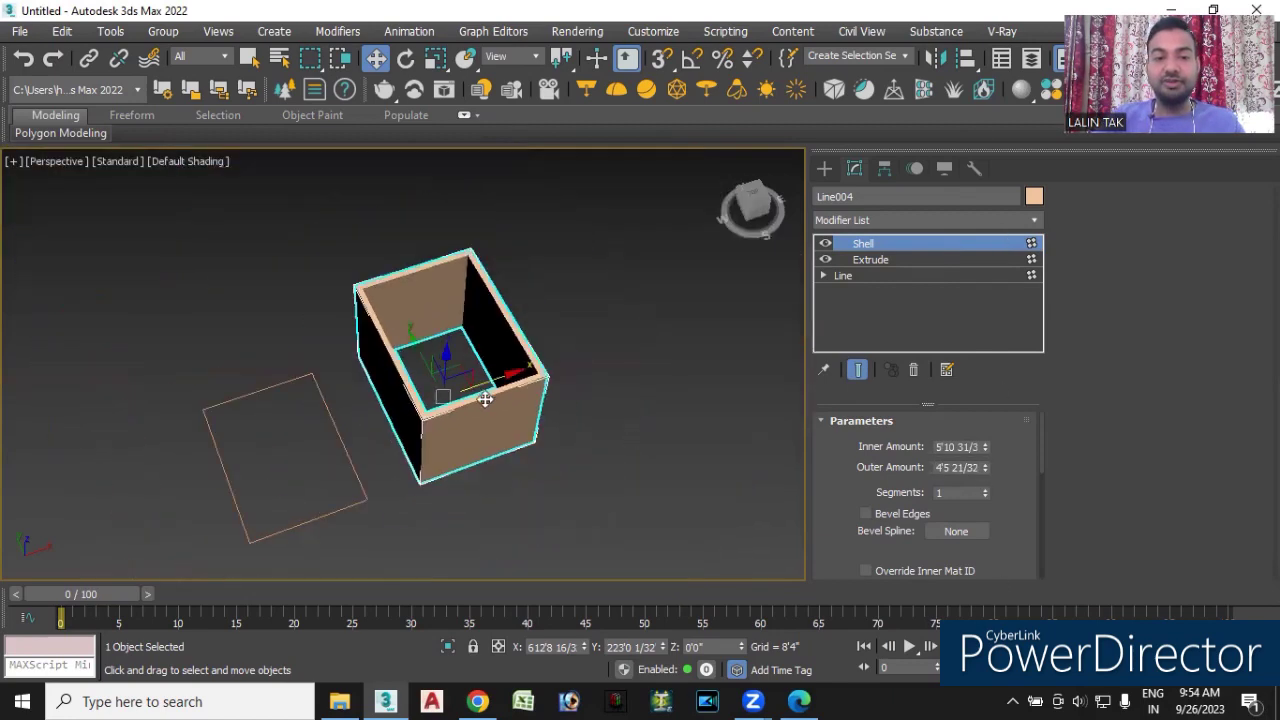
{"action": "mouse_move", "coordinate": [514, 497]}
{"action": "middle_mouse_down", "text": "alt"}
{"action": "mouse_move", "coordinate": [499, 465]}
{"action": "mouse_move", "coordinate": [509, 494]}
{"action": "mouse_move", "coordinate": [526, 491]}
{"action": "middle_mouse_up", "text": "alt"}
{"action": "middle_click_drag", "start_coordinate": [443, 497], "coordinate": [502, 474]}
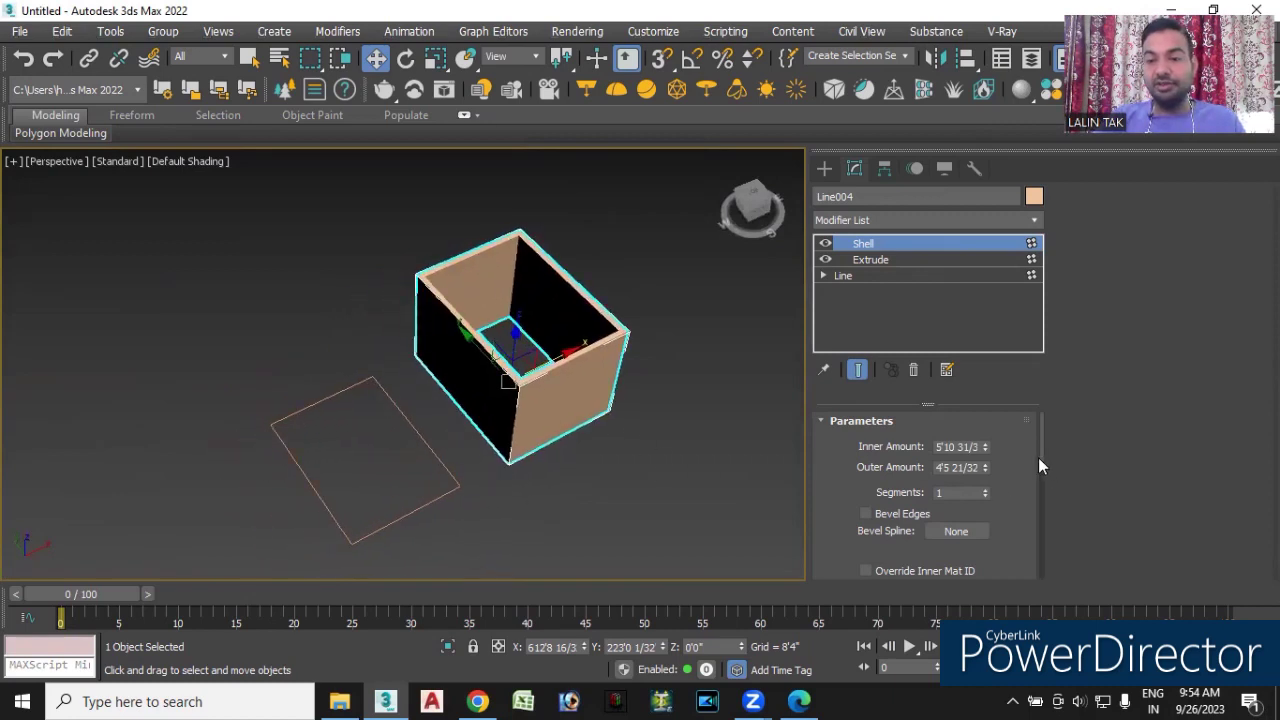
{"action": "scroll", "coordinate": [1044, 486], "scroll_direction": "down", "scroll_amount": 3}
{"action": "scroll", "coordinate": [1044, 487], "scroll_direction": "down", "scroll_amount": 1}
{"action": "scroll", "coordinate": [1044, 487], "scroll_direction": "up", "scroll_amount": 3}
{"action": "scroll", "coordinate": [1040, 463], "scroll_direction": "up", "scroll_amount": 1}
{"action": "scroll", "coordinate": [1040, 457], "scroll_direction": "up", "scroll_amount": 1}
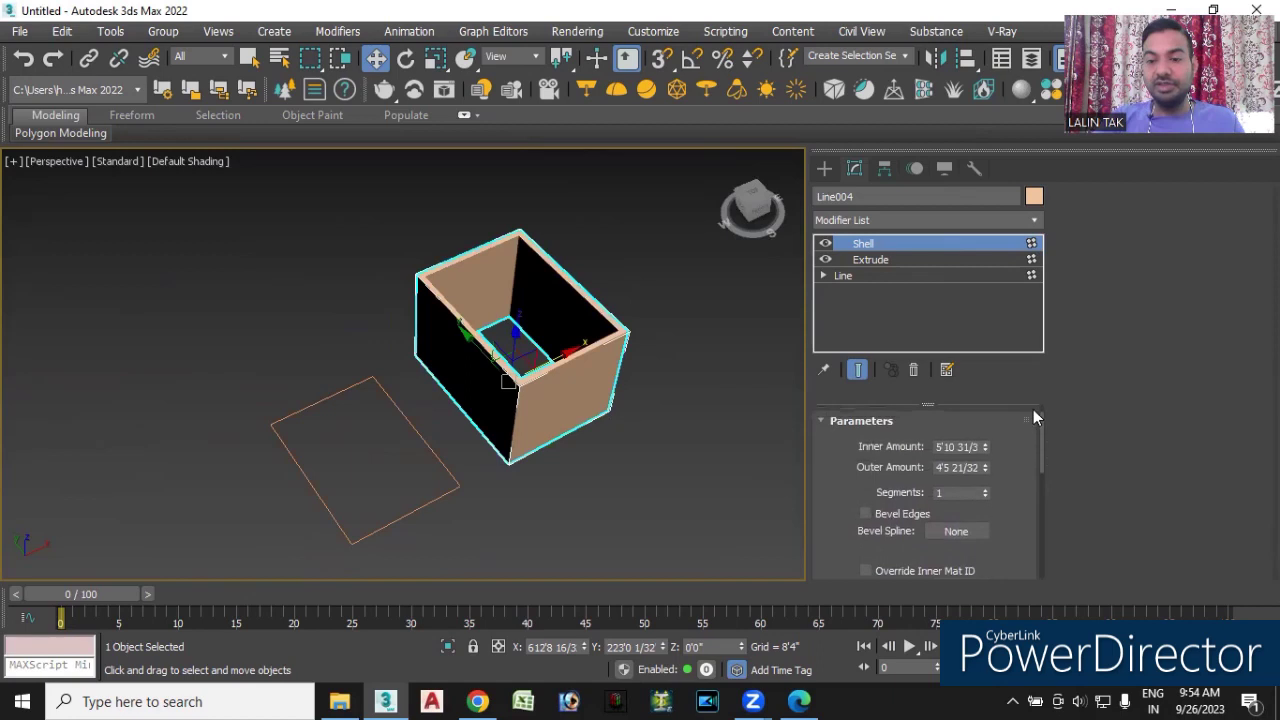
{"action": "left_click", "coordinate": [868, 257]}
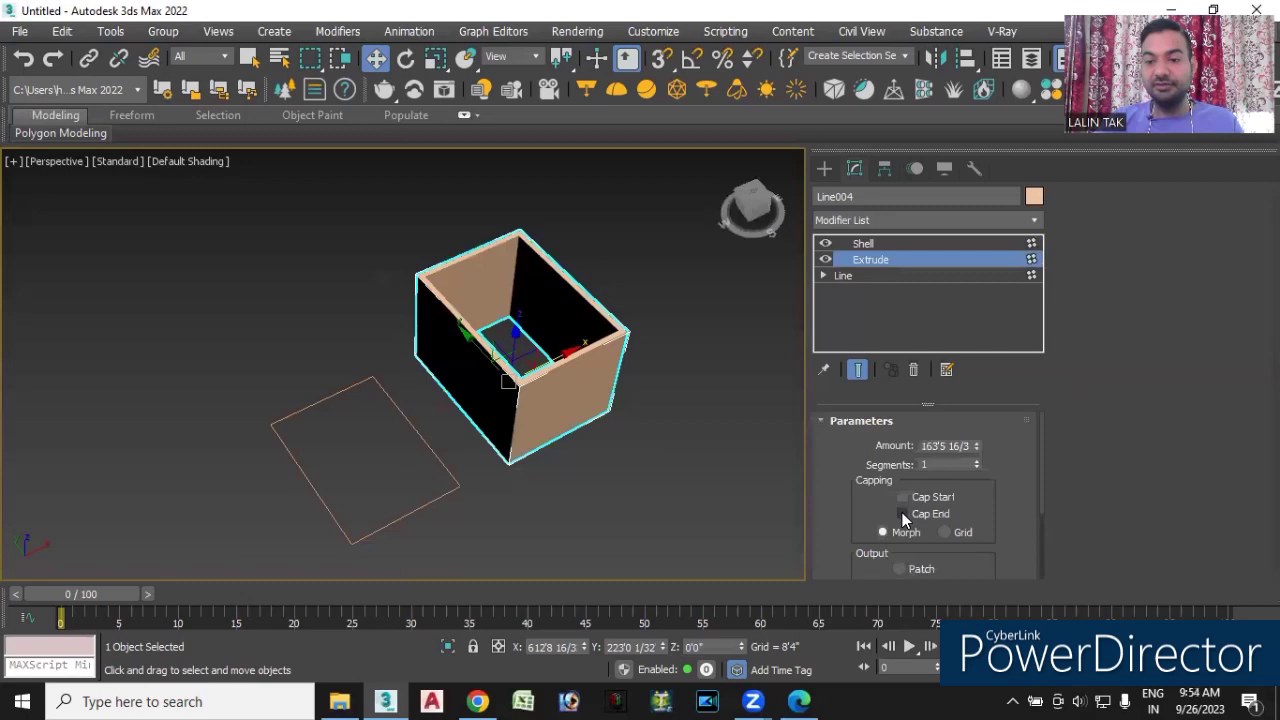
- Re-enable Cap Start on Line004's Extrude to give the shelled box a solid floor
{"action": "left_click", "coordinate": [902, 496]}
{"action": "mouse_move", "coordinate": [625, 518]}
{"action": "middle_mouse_down", "text": "alt"}
{"action": "mouse_move", "coordinate": [598, 365]}
{"action": "mouse_move", "coordinate": [628, 562]}
{"action": "middle_mouse_up", "text": "alt"}
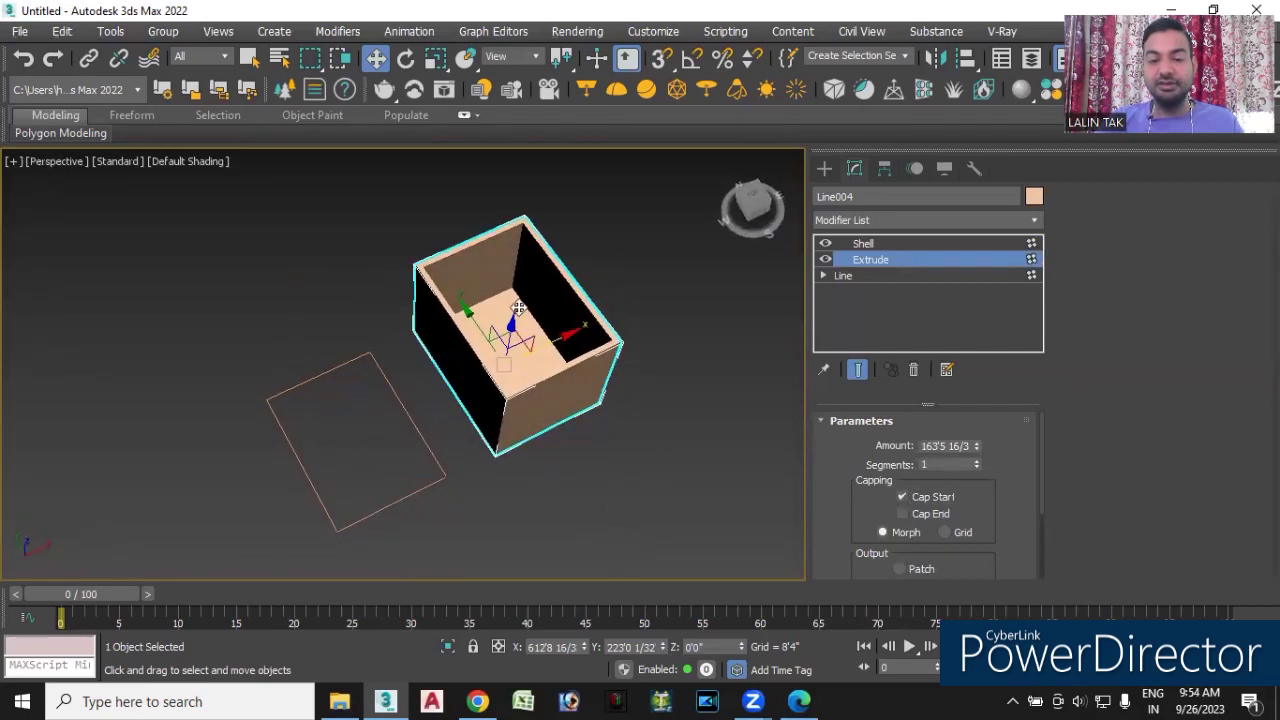
{"action": "scroll", "coordinate": [516, 328], "scroll_direction": "up", "scroll_amount": 5}
{"action": "scroll", "coordinate": [516, 328], "scroll_direction": "down", "scroll_amount": 5}
- Select the flat rectangle spline Line003 lying beside the shelled box
{"action": "middle_click_drag", "start_coordinate": [526, 486], "coordinate": [566, 466]}
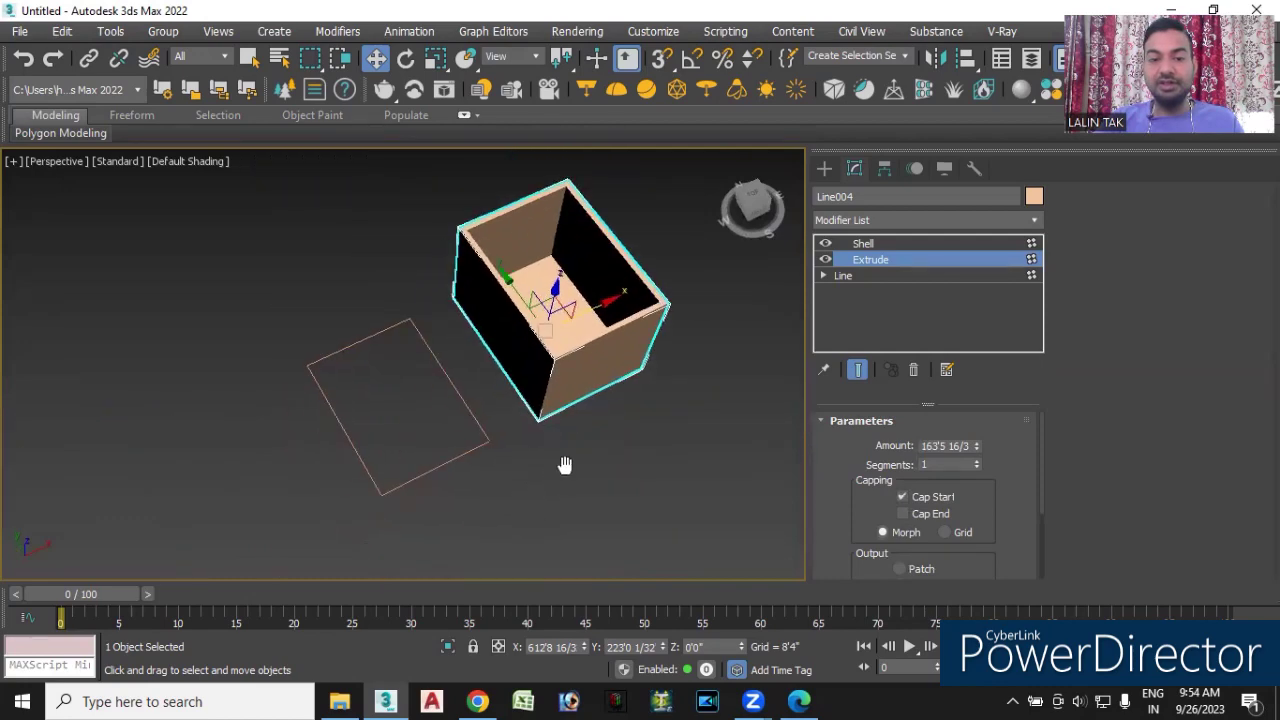
{"action": "scroll", "coordinate": [466, 437], "scroll_direction": "up", "scroll_amount": 4}
{"action": "scroll", "coordinate": [465, 430], "scroll_direction": "up", "scroll_amount": 2}
{"action": "scroll", "coordinate": [468, 432], "scroll_direction": "down", "scroll_amount": 2}
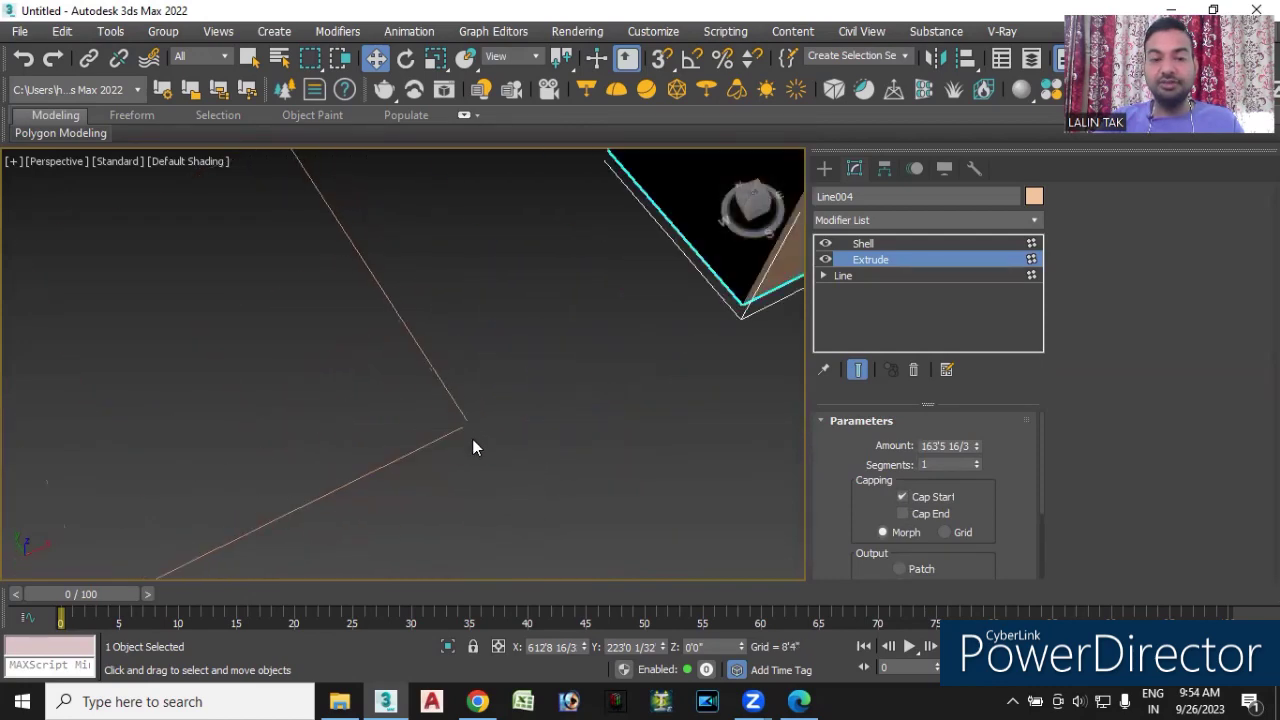
{"action": "scroll", "coordinate": [474, 445], "scroll_direction": "down", "scroll_amount": 4}
{"action": "middle_click_drag", "start_coordinate": [449, 457], "coordinate": [472, 455]}
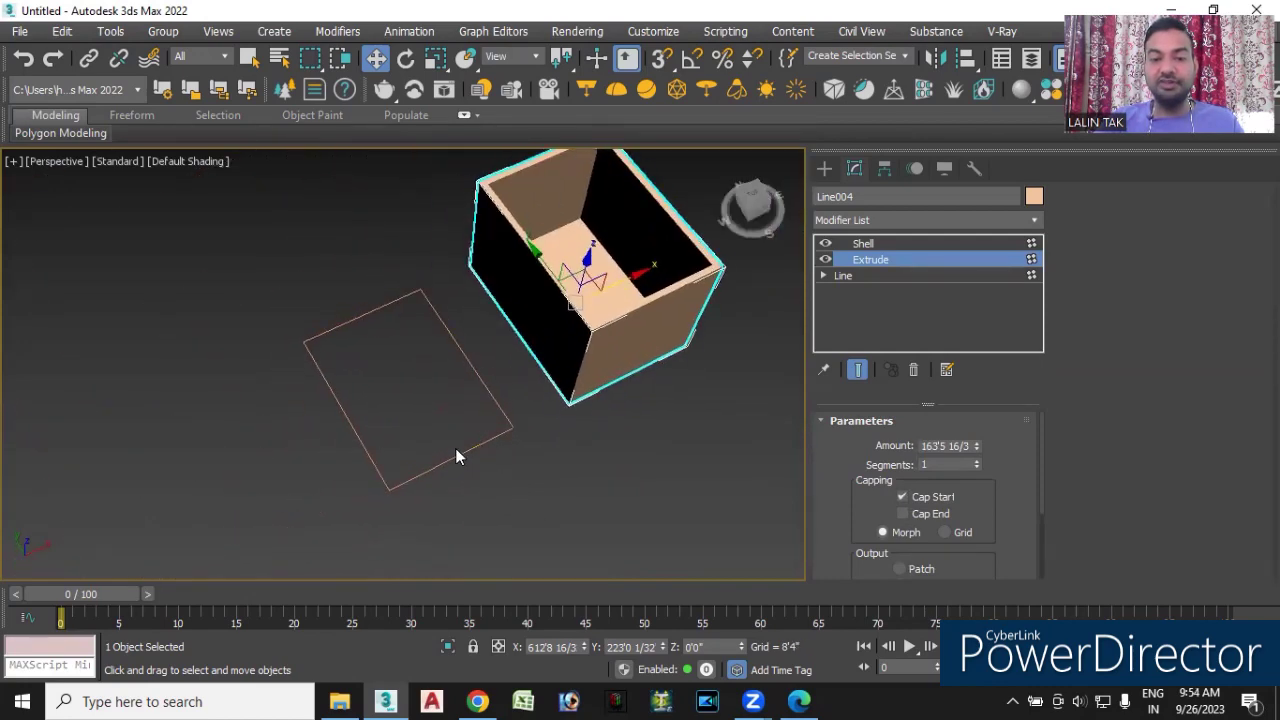
{"action": "left_click", "coordinate": [466, 452]}
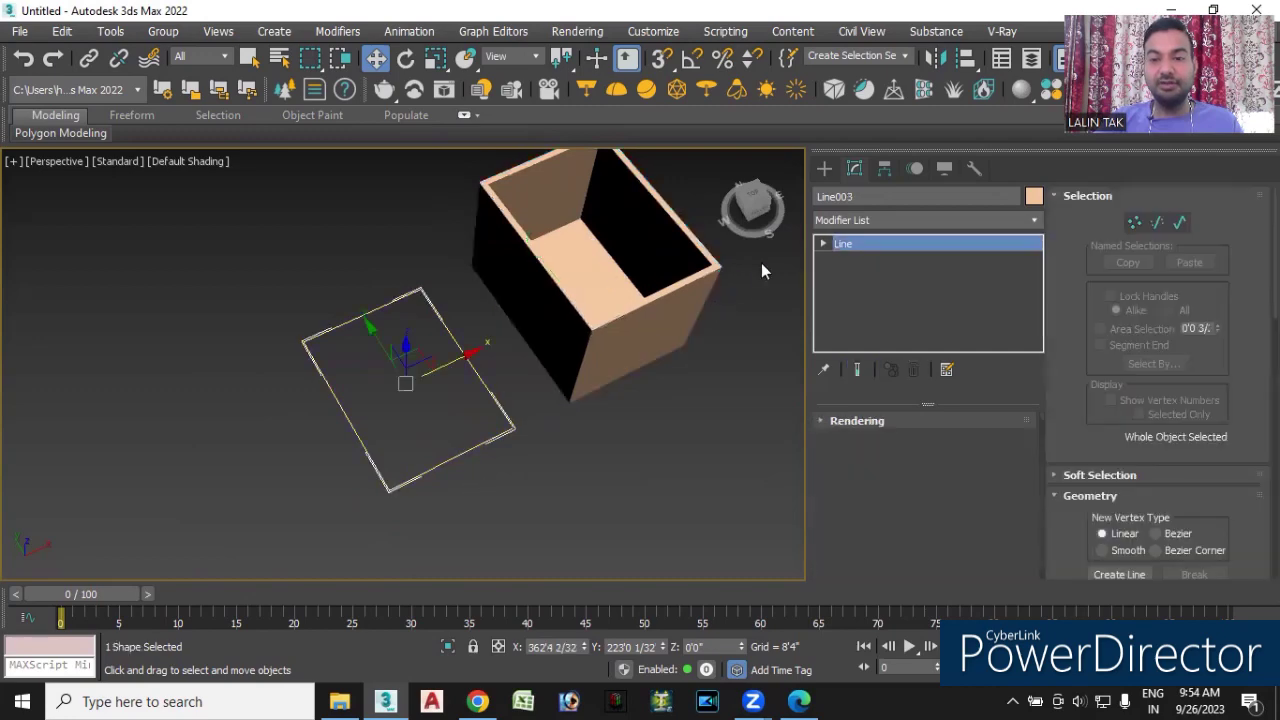
- Apply an uncapped Extrude of 163'5 16/3" to Line003
{"action": "left_click", "coordinate": [855, 220]}
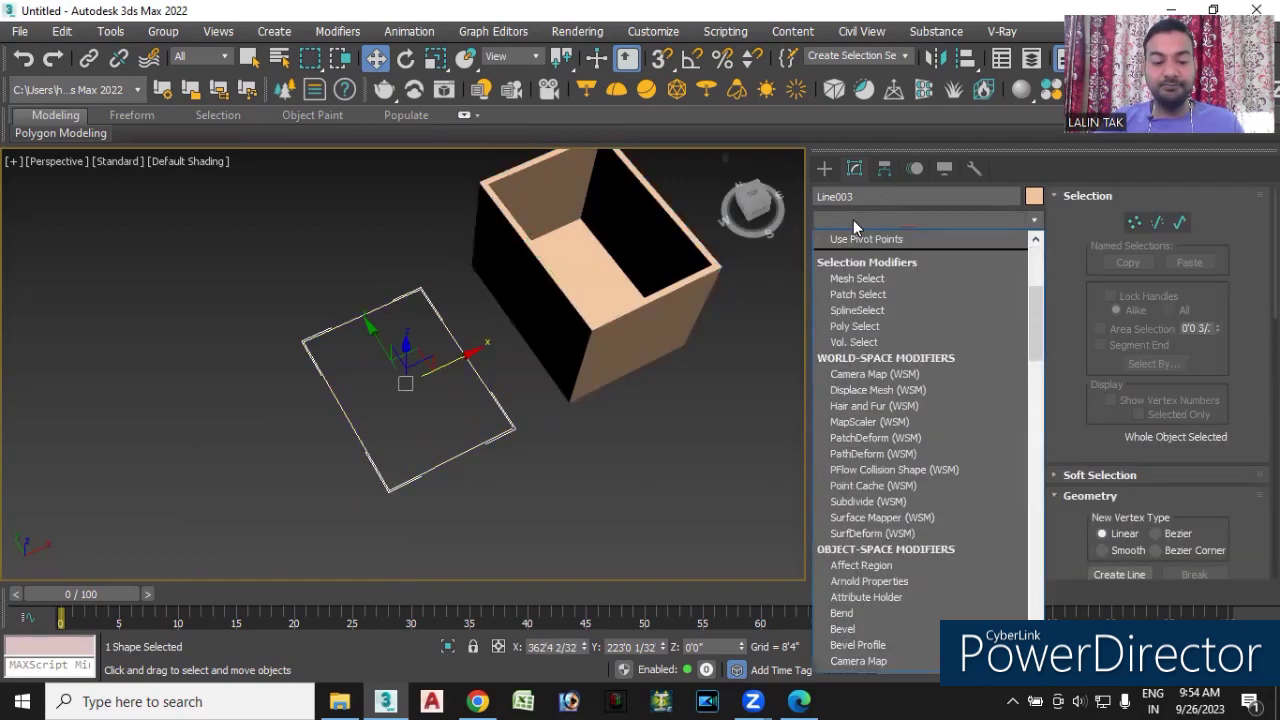
{"action": "type", "text": "ex"}
{"action": "left_click", "coordinate": [849, 240]}
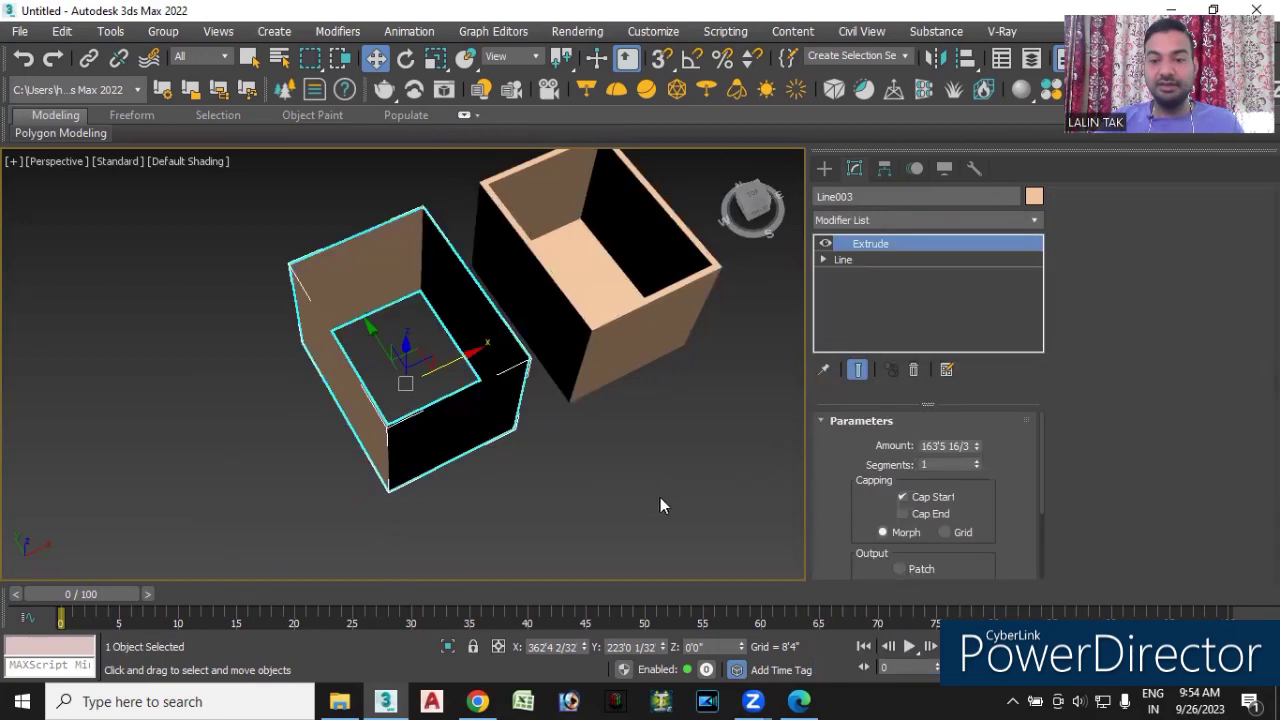
{"action": "mouse_move", "coordinate": [593, 482]}
{"action": "middle_mouse_down", "text": "alt"}
{"action": "mouse_move", "coordinate": [611, 466]}
{"action": "mouse_move", "coordinate": [650, 466]}
{"action": "mouse_move", "coordinate": [645, 479]}
{"action": "mouse_move", "coordinate": [512, 458]}
{"action": "middle_mouse_up", "text": "alt"}
{"action": "scroll", "coordinate": [451, 412], "scroll_direction": "up", "scroll_amount": 5}
{"action": "scroll", "coordinate": [446, 410], "scroll_direction": "up", "scroll_amount": 3}
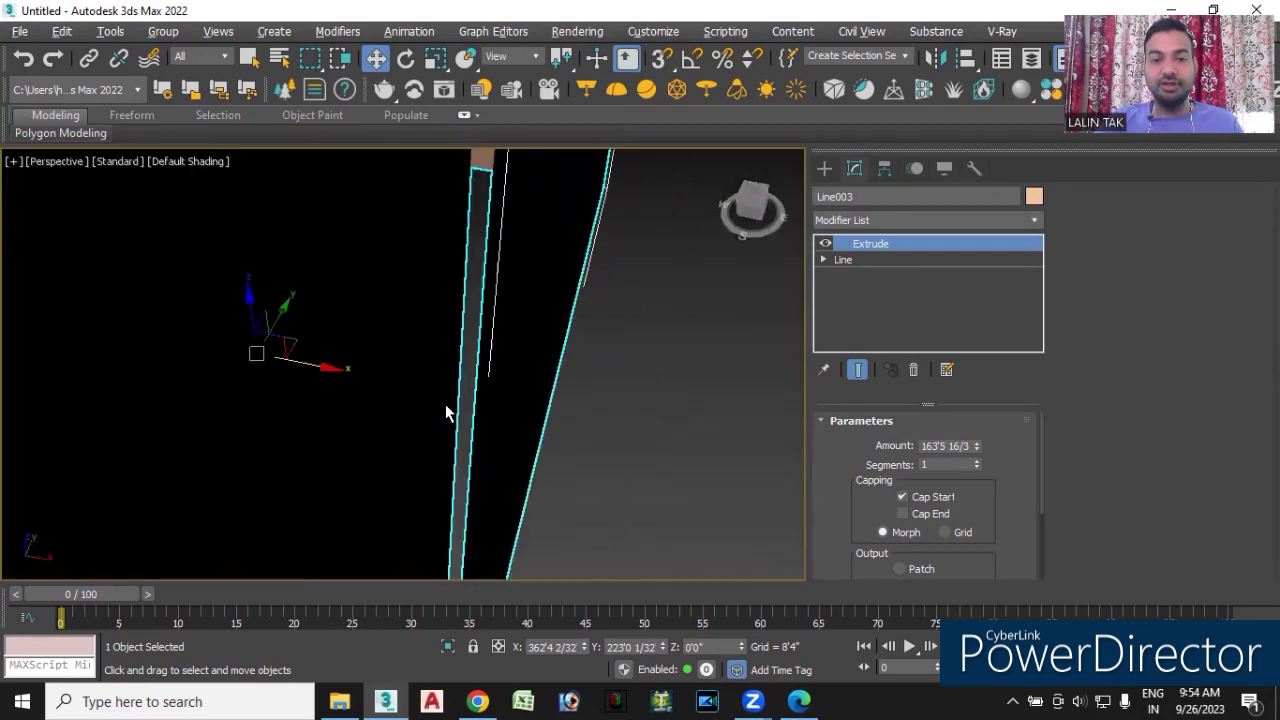
{"action": "scroll", "coordinate": [450, 430], "scroll_direction": "up", "scroll_amount": 3}
{"action": "mouse_move", "coordinate": [457, 477]}
{"action": "middle_mouse_down", "text": "alt"}
{"action": "mouse_move", "coordinate": [480, 423]}
{"action": "mouse_move", "coordinate": [490, 442]}
{"action": "mouse_move", "coordinate": [560, 430]}
{"action": "middle_mouse_up", "text": "alt"}
{"action": "scroll", "coordinate": [492, 436], "scroll_direction": "down", "scroll_amount": 1}
{"action": "scroll", "coordinate": [485, 440], "scroll_direction": "down", "scroll_amount": 4}
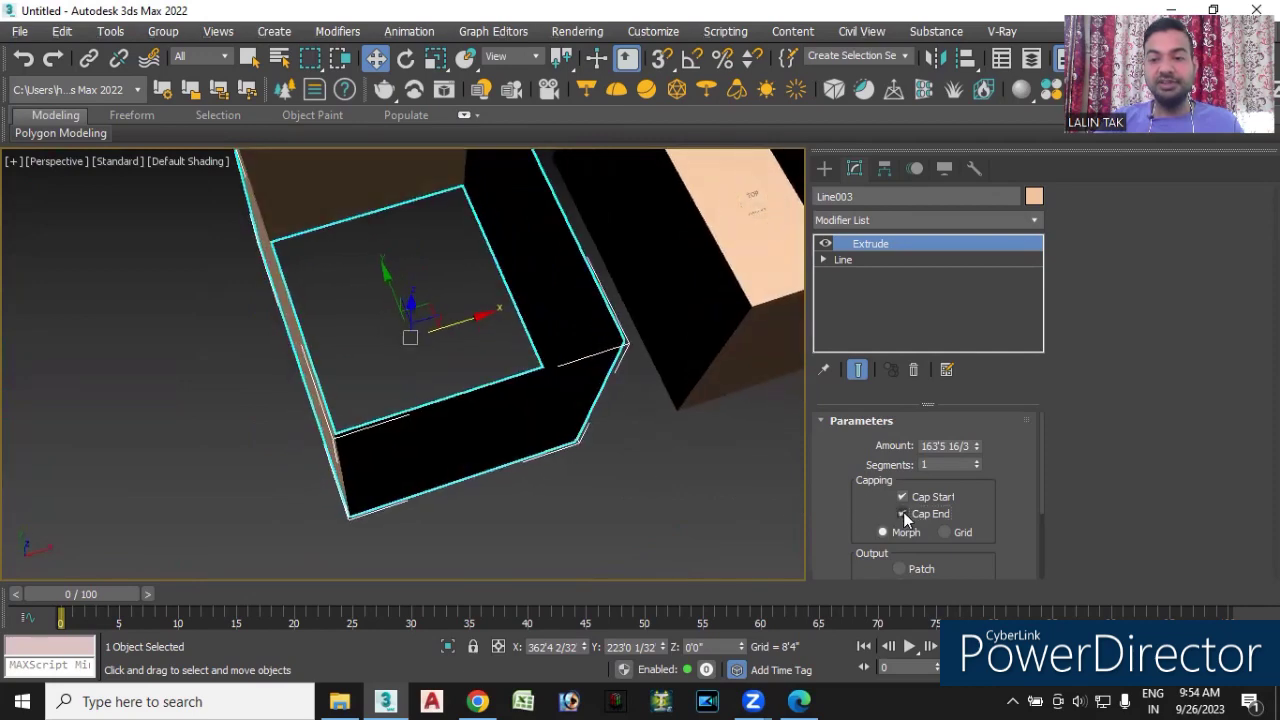
- Orbit to compare both boxes, then select the shelled Line004 box
{"action": "middle_click_drag", "start_coordinate": [619, 502], "coordinate": [612, 400], "text": "alt"}
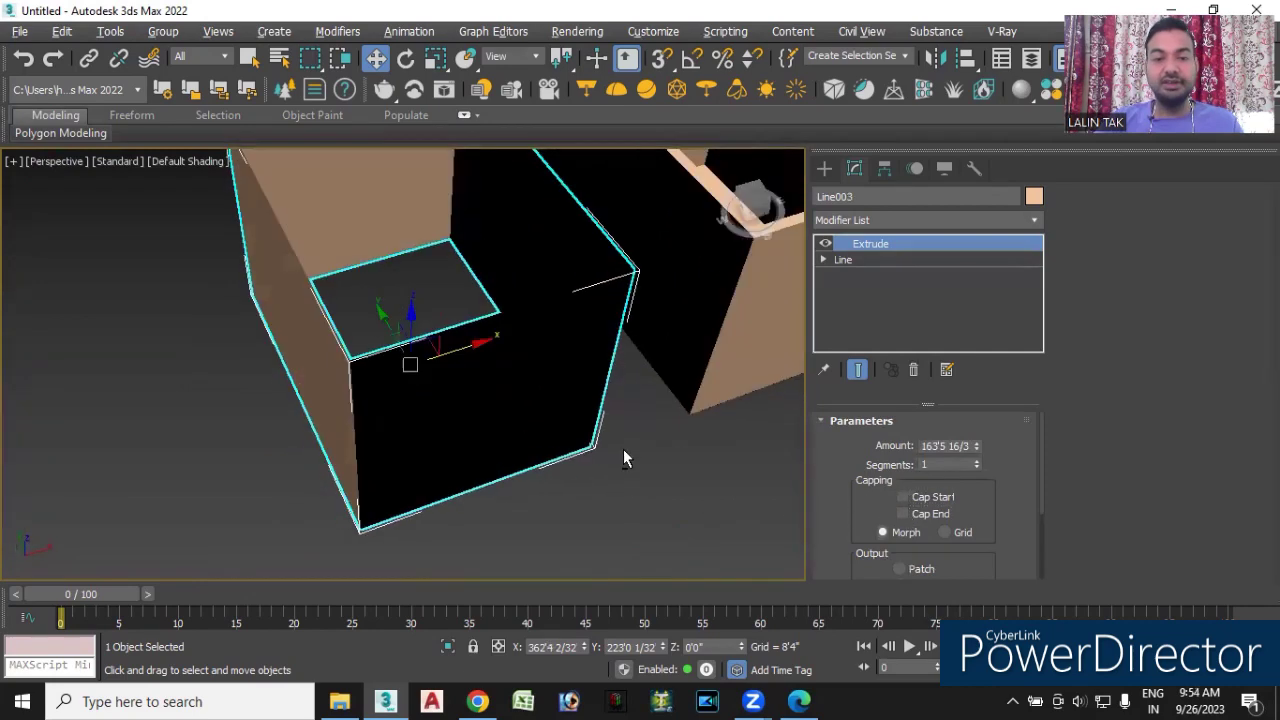
{"action": "scroll", "coordinate": [612, 400], "scroll_direction": "up", "scroll_amount": 3}
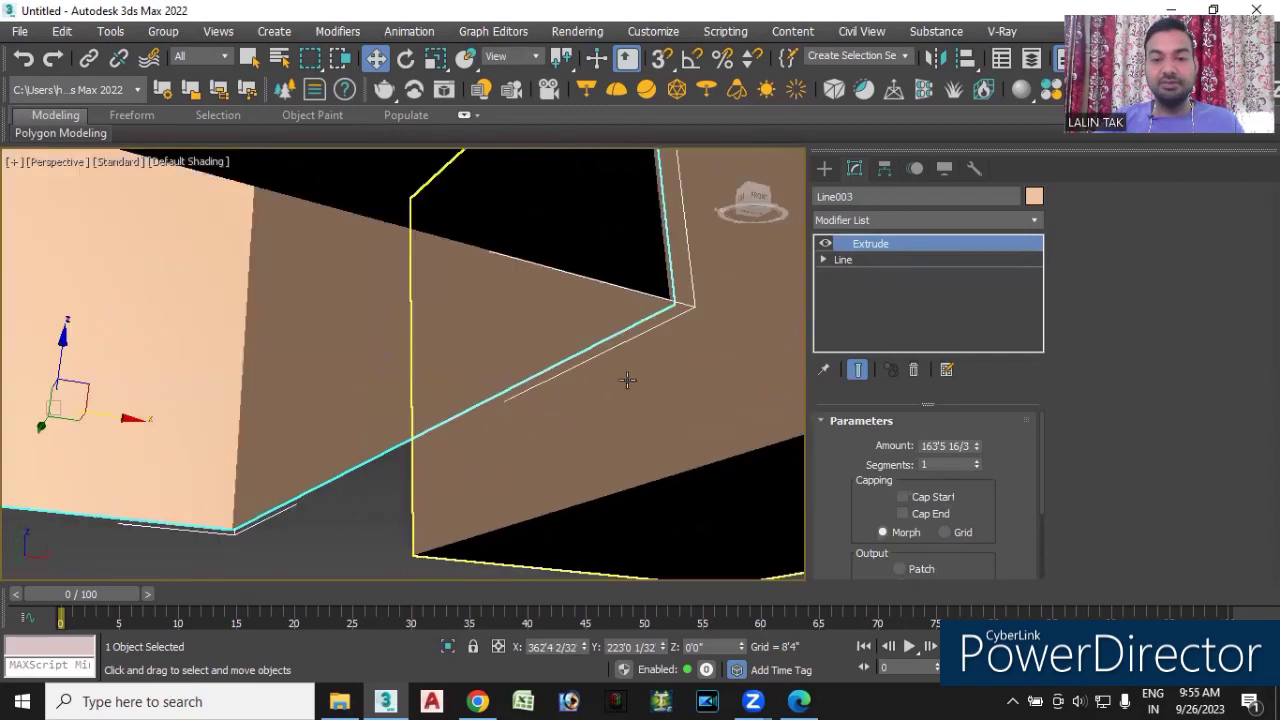
{"action": "scroll", "coordinate": [626, 385], "scroll_direction": "up", "scroll_amount": 2}
{"action": "scroll", "coordinate": [634, 449], "scroll_direction": "up", "scroll_amount": 2}
{"action": "scroll", "coordinate": [634, 449], "scroll_direction": "down", "scroll_amount": 2}
{"action": "scroll", "coordinate": [611, 394], "scroll_direction": "down", "scroll_amount": 2}
{"action": "scroll", "coordinate": [607, 399], "scroll_direction": "down", "scroll_amount": 2}
{"action": "scroll", "coordinate": [607, 399], "scroll_direction": "down", "scroll_amount": 2}
{"action": "scroll", "coordinate": [679, 439], "scroll_direction": "down", "scroll_amount": 2}
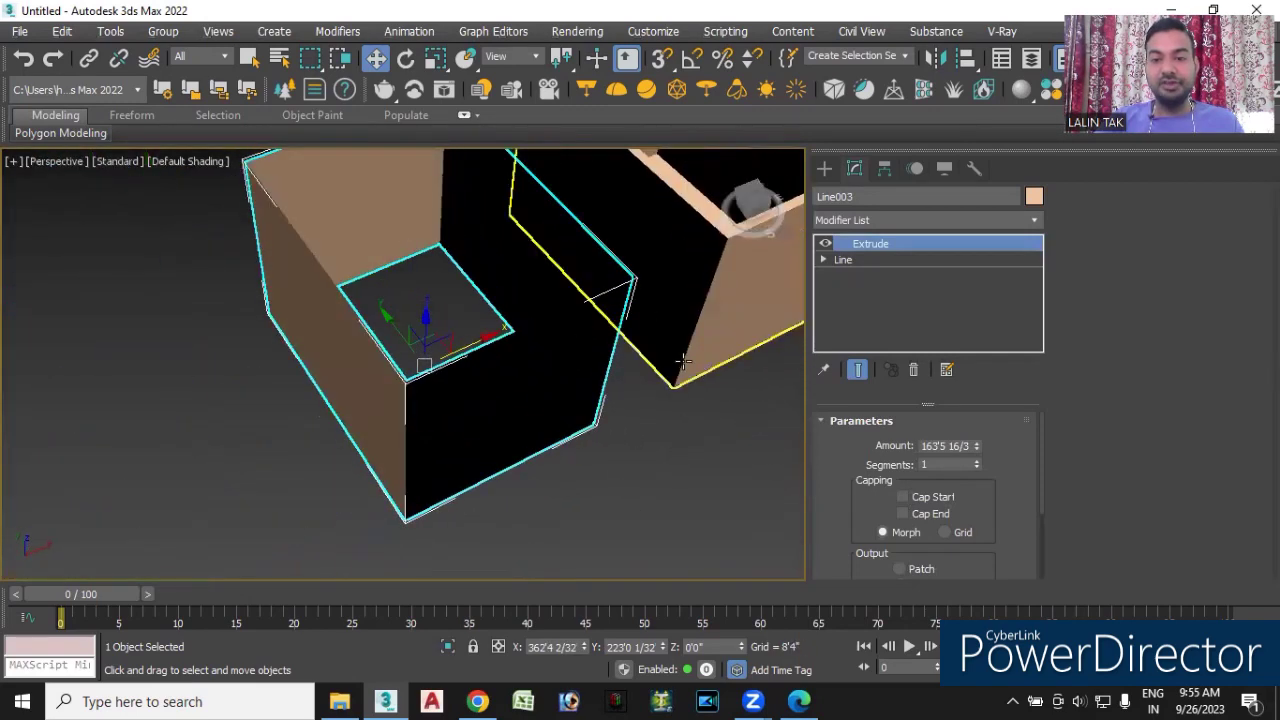
{"action": "scroll", "coordinate": [723, 460], "scroll_direction": "down", "scroll_amount": 2}
{"action": "left_click", "coordinate": [736, 351]}
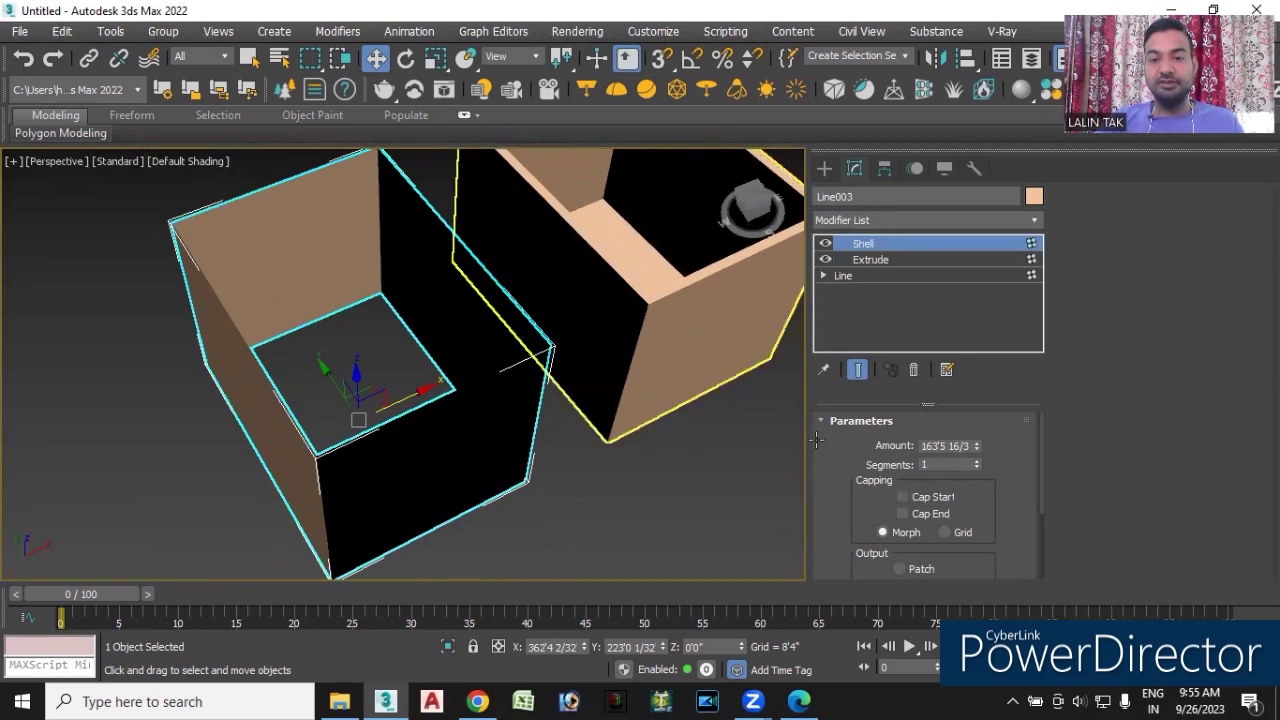
- Enable Cap End on Line004's Extrude so the thick-walled box is closed at both ends
{"action": "scroll", "coordinate": [1038, 450], "scroll_direction": "down", "scroll_amount": 3}
{"action": "scroll", "coordinate": [1040, 474], "scroll_direction": "up", "scroll_amount": 3}
{"action": "left_click", "coordinate": [870, 260]}
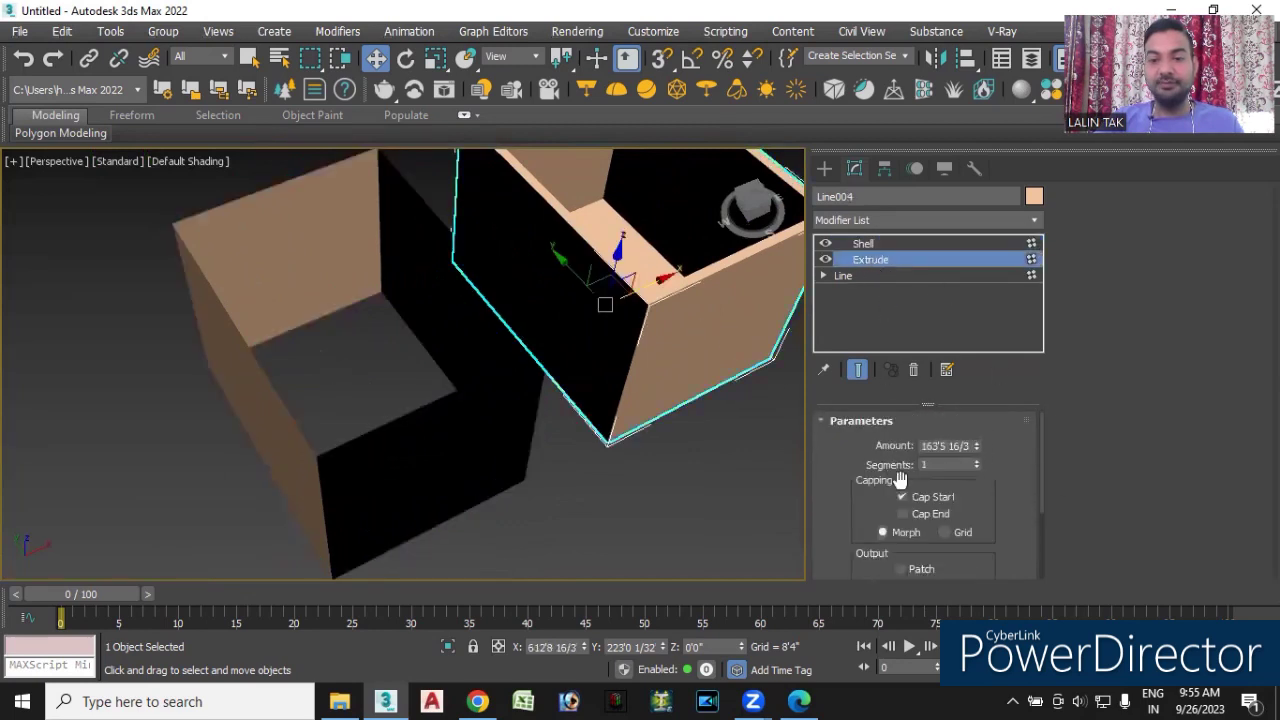
{"action": "left_click", "coordinate": [903, 514]}
{"action": "scroll", "coordinate": [681, 445], "scroll_direction": "down", "scroll_amount": 5}
{"action": "mouse_move", "coordinate": [366, 451]}
{"action": "middle_mouse_down", "text": "alt"}
{"action": "mouse_move", "coordinate": [351, 400]}
{"action": "mouse_move", "coordinate": [450, 545]}
{"action": "middle_mouse_up", "text": "alt"}
{"action": "scroll", "coordinate": [559, 407], "scroll_direction": "up", "scroll_amount": 3}
{"action": "scroll", "coordinate": [564, 405], "scroll_direction": "up", "scroll_amount": 2}
{"action": "scroll", "coordinate": [538, 401], "scroll_direction": "down", "scroll_amount": 4}
{"action": "middle_click_drag", "start_coordinate": [634, 490], "coordinate": [586, 500], "text": "alt"}
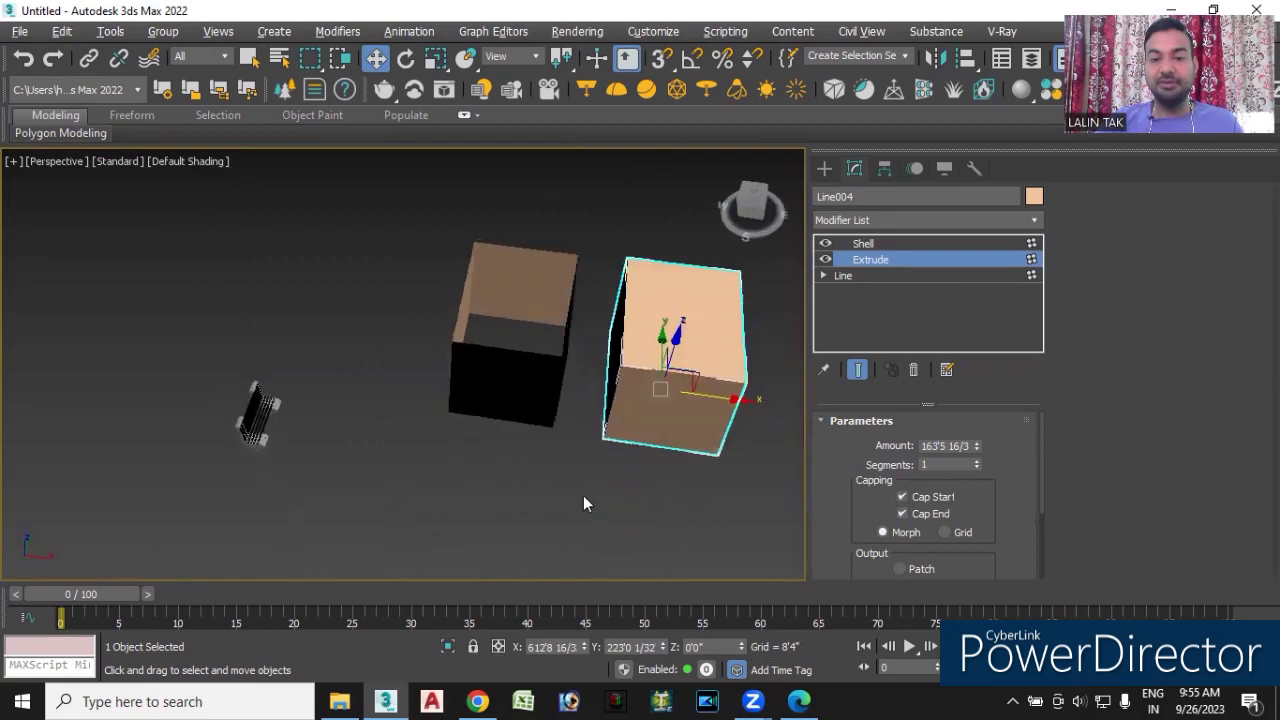
{"action": "scroll", "coordinate": [560, 343], "scroll_direction": "up", "scroll_amount": 5}
{"action": "scroll", "coordinate": [563, 445], "scroll_direction": "down", "scroll_amount": 3}
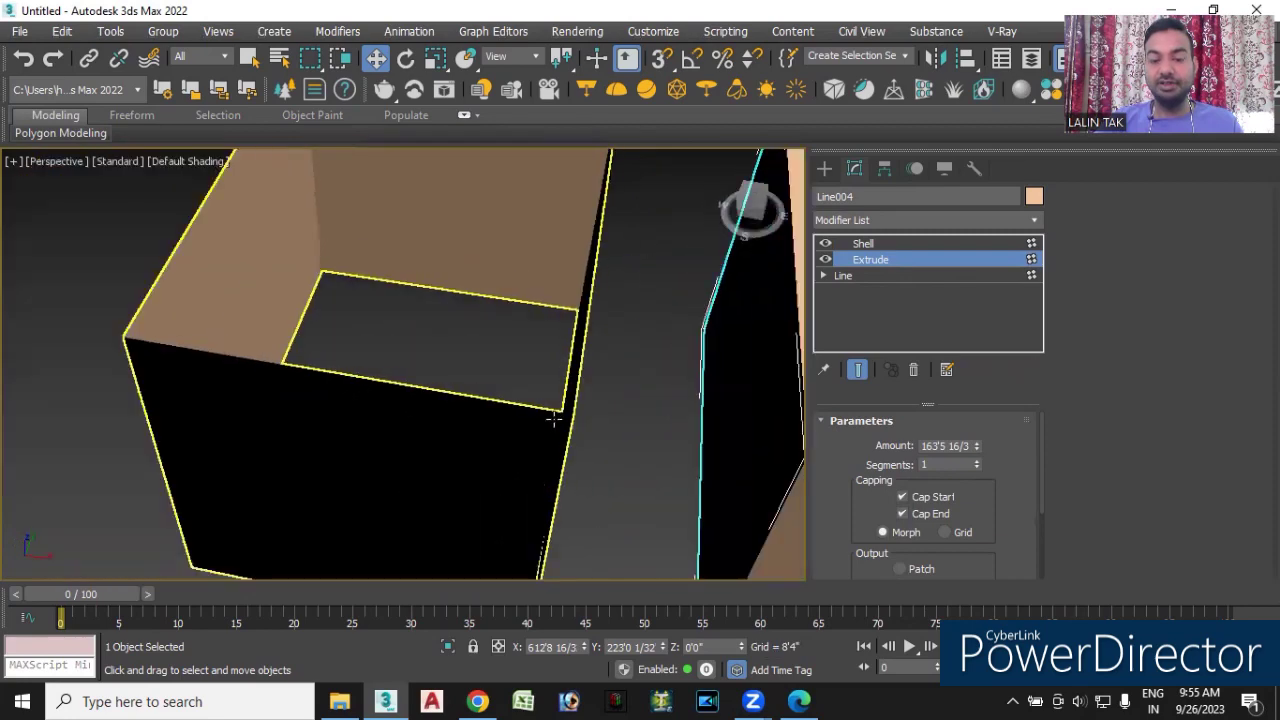
{"action": "scroll", "coordinate": [564, 468], "scroll_direction": "down", "scroll_amount": 4}
{"action": "mouse_move", "coordinate": [564, 471]}
{"action": "middle_mouse_down", "text": "alt"}
{"action": "mouse_move", "coordinate": [595, 475]}
{"action": "mouse_move", "coordinate": [583, 447]}
{"action": "mouse_move", "coordinate": [493, 442]}
{"action": "middle_mouse_up", "text": "alt"}
{"action": "scroll", "coordinate": [584, 448], "scroll_direction": "down", "scroll_amount": 4}
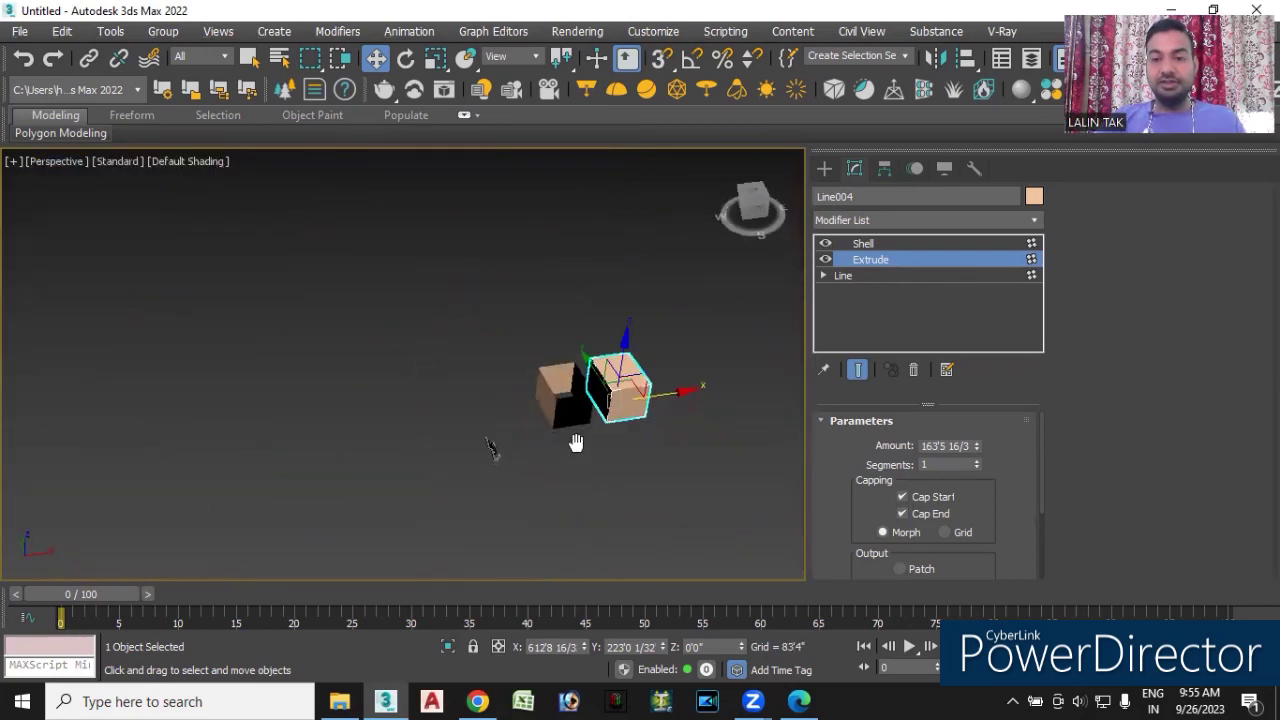
- Show Create > Shapes > Splines, widen the viewport, deselect all, and frame both boxes beside the bench
{"action": "left_click", "coordinate": [824, 168]}
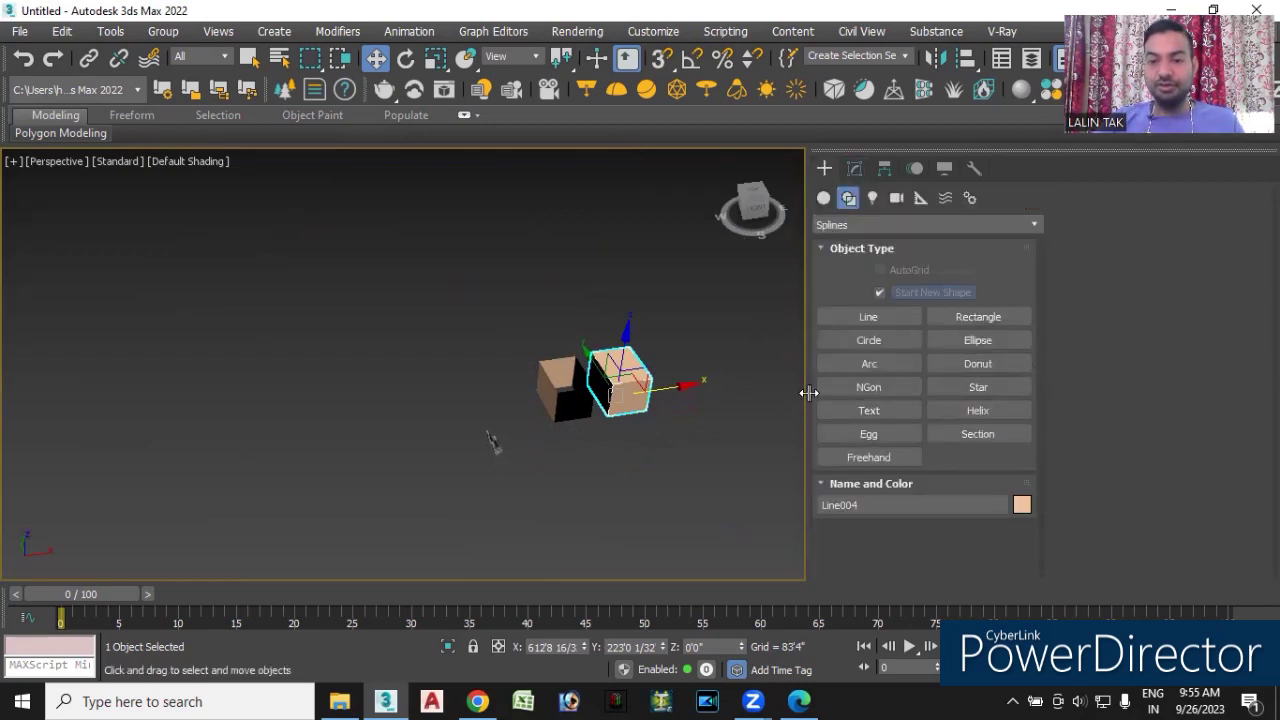
{"action": "left_click_drag", "start_coordinate": [808, 393], "coordinate": [1082, 415]}
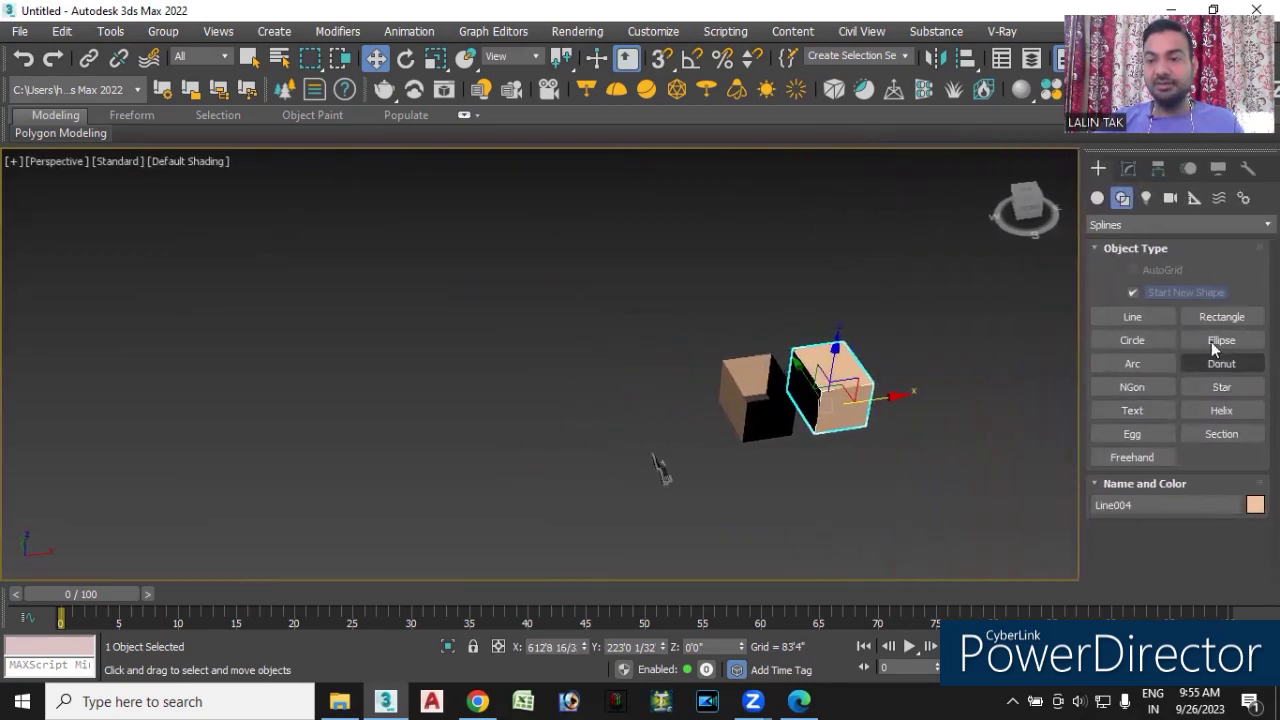
{"action": "left_click", "coordinate": [817, 489]}
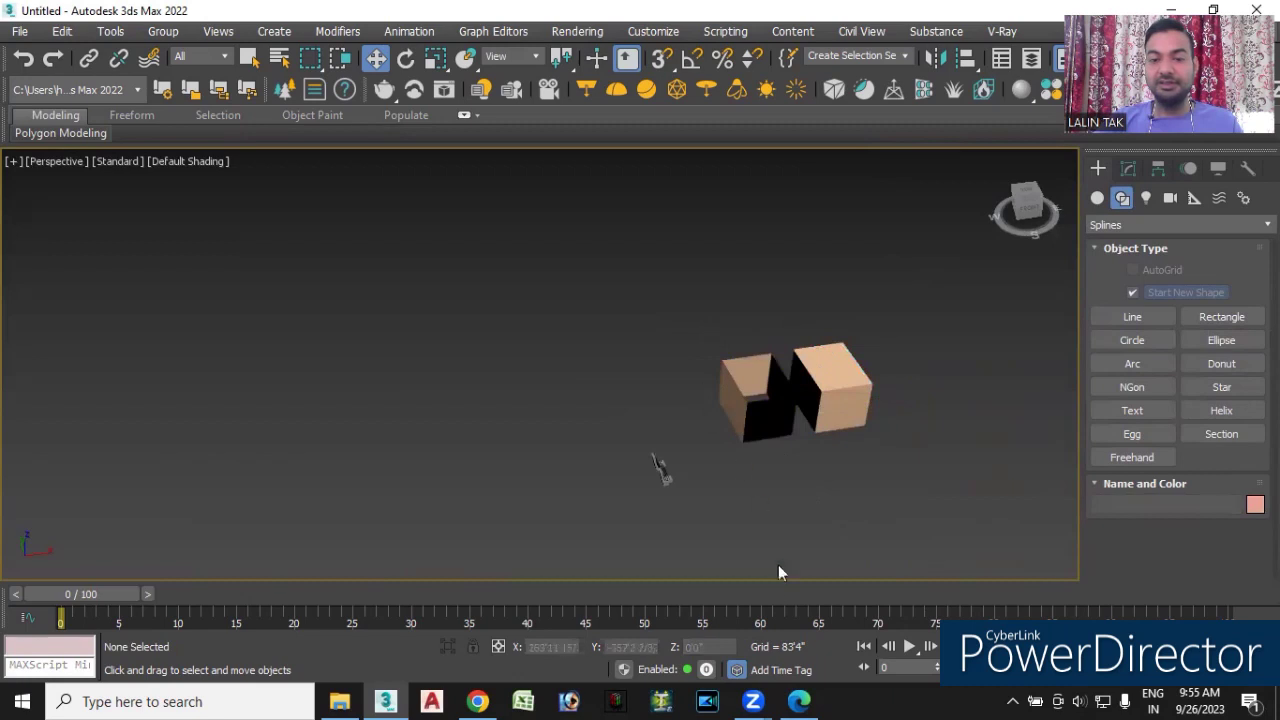
{"action": "mouse_move", "coordinate": [755, 584]}
{"action": "middle_mouse_down", "text": "alt"}
{"action": "mouse_move", "coordinate": [534, 467]}
{"action": "mouse_move", "coordinate": [519, 418]}
{"action": "middle_mouse_up", "text": "alt"}
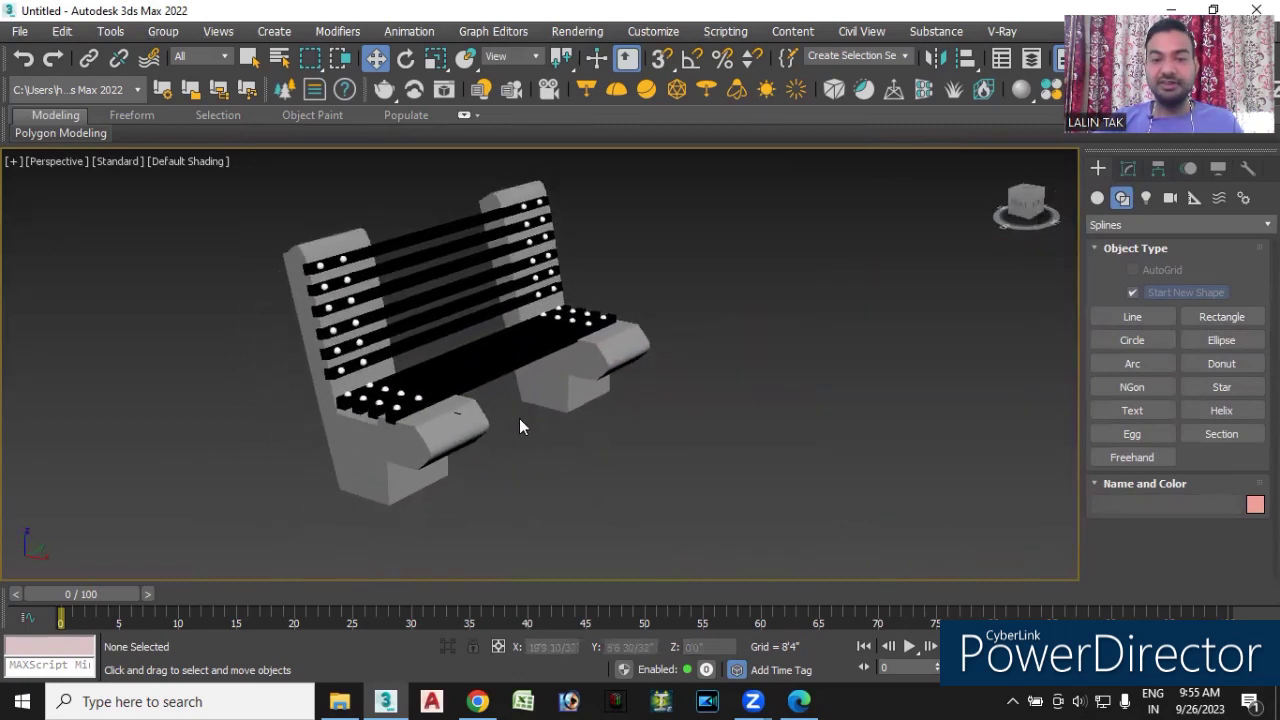
{"action": "scroll", "coordinate": [517, 430], "scroll_direction": "down", "scroll_amount": 3}
{"action": "scroll", "coordinate": [641, 482], "scroll_direction": "down", "scroll_amount": 2}
{"action": "mouse_move", "coordinate": [641, 482]}
{"action": "middle_mouse_down"}
{"action": "mouse_move", "coordinate": [571, 449]}
{"action": "mouse_move", "coordinate": [510, 461]}
{"action": "mouse_move", "coordinate": [699, 525]}
{"action": "mouse_move", "coordinate": [600, 502]}
{"action": "middle_mouse_up"}
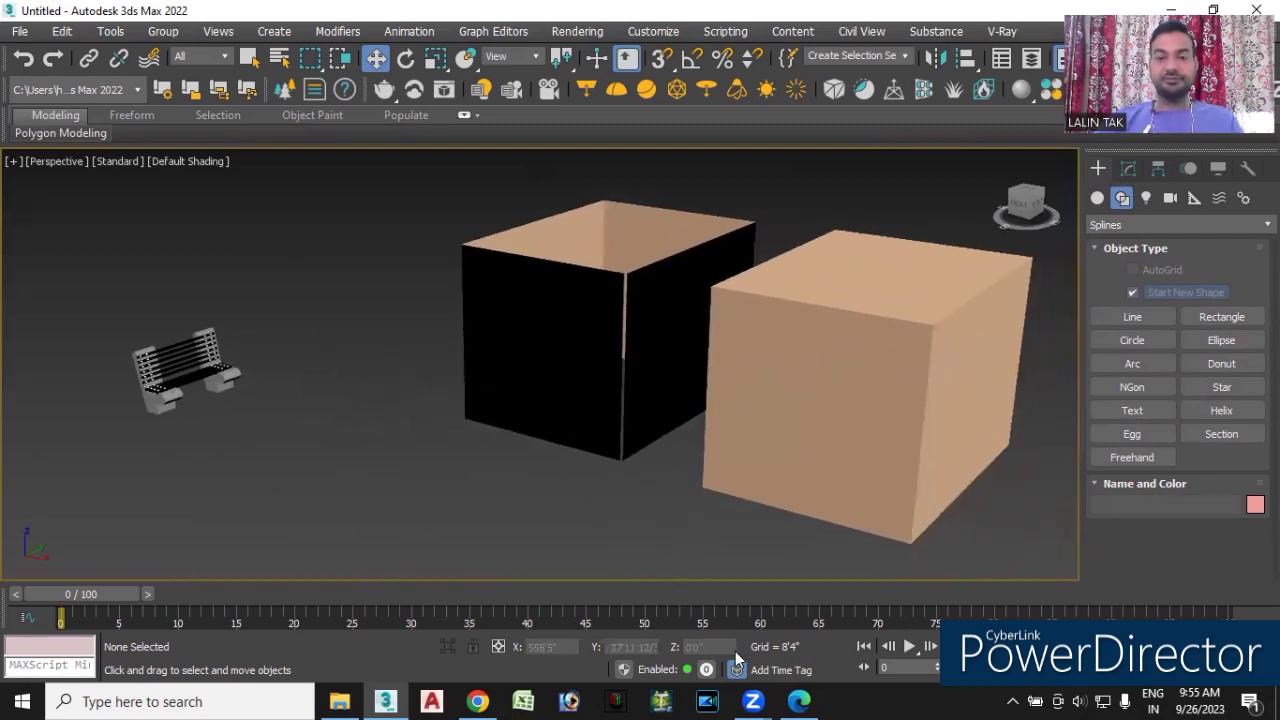